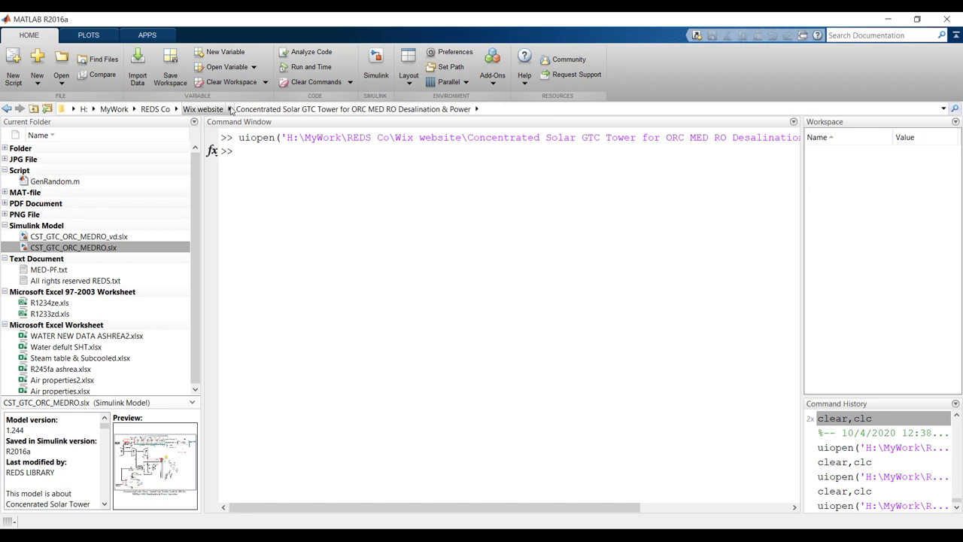
pyautogui.click(230, 109)
pyautogui.scroll(-4, 276, 150)
pyautogui.scroll(4, 276, 150)
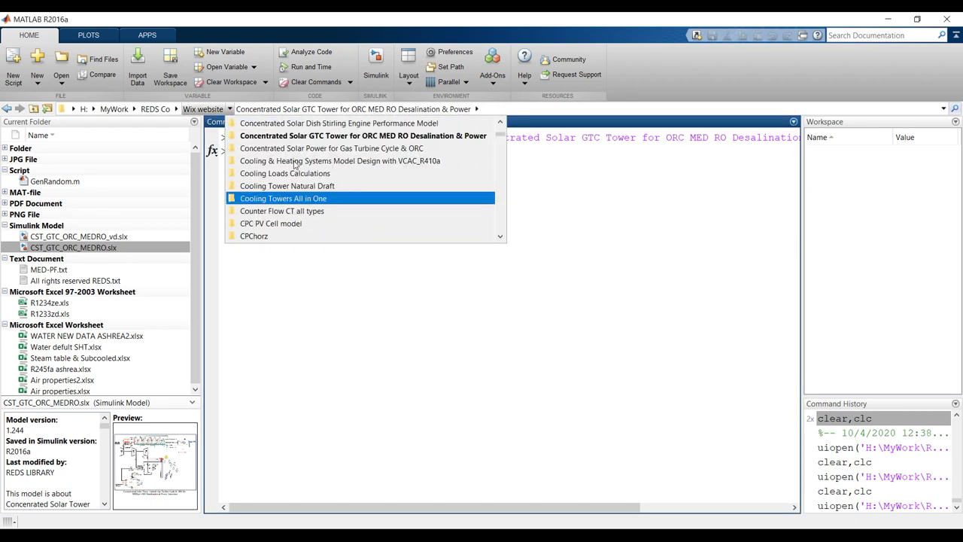
pyautogui.click(308, 213)
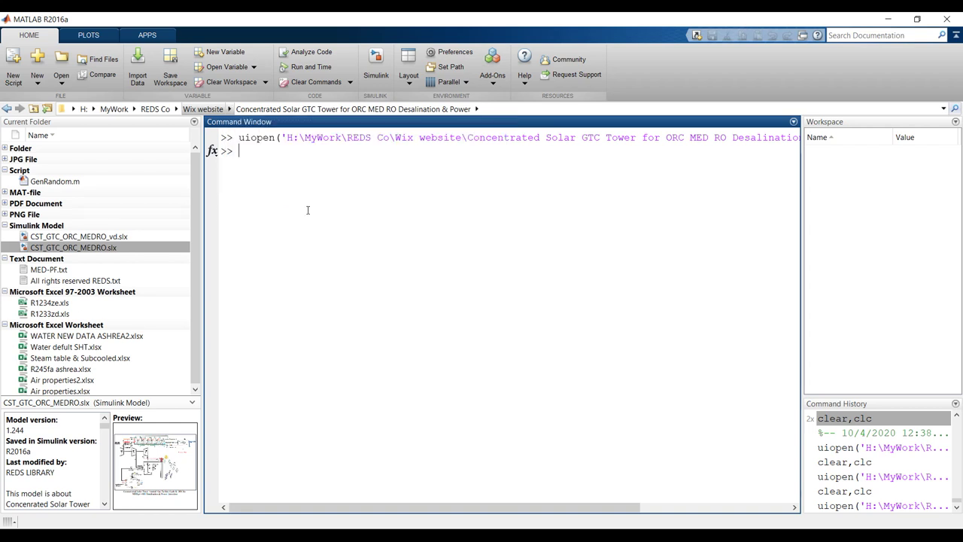
pyautogui.click(194, 123)
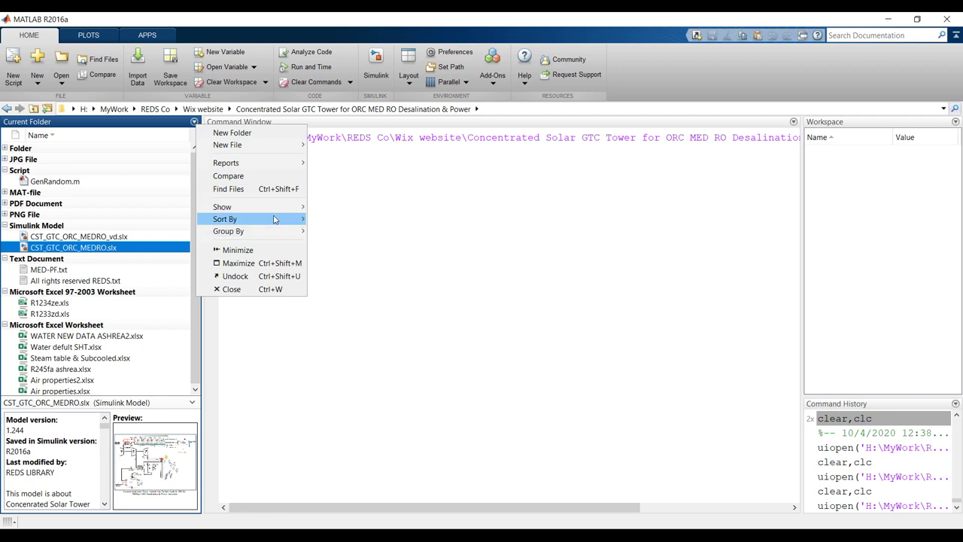
pyautogui.moveTo(275, 219)
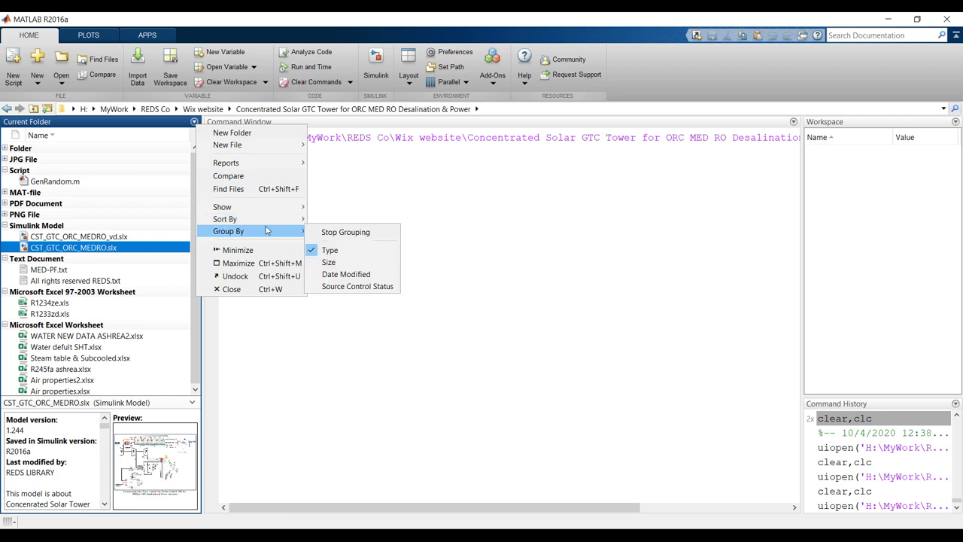
pyautogui.click(243, 366)
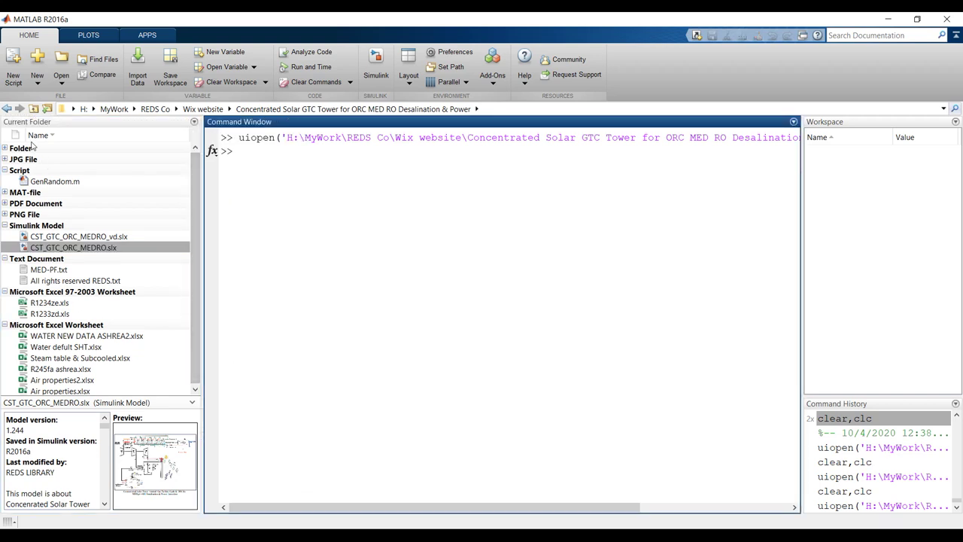
# Step: Collapse the Script group in the current folder list and widen the file browser pane
pyautogui.click(4, 170)
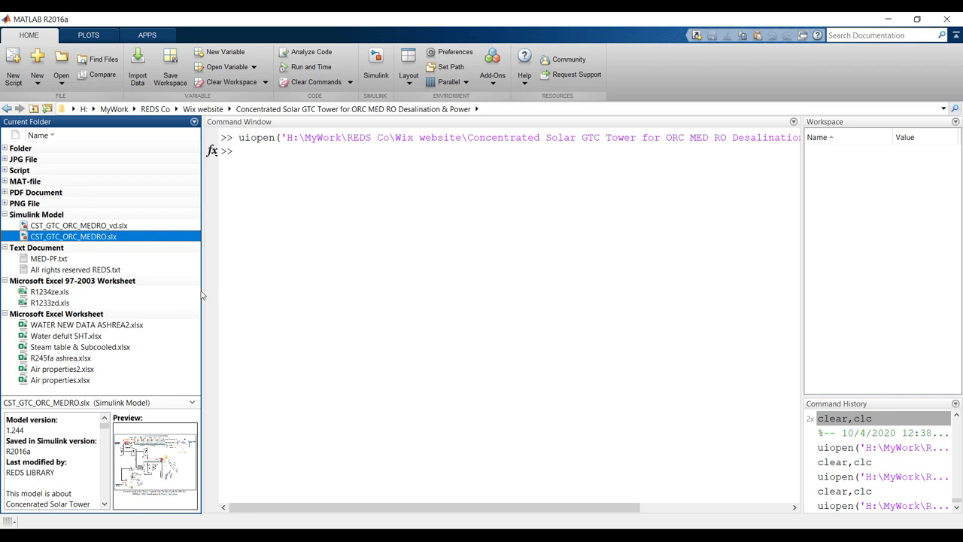
pyautogui.moveTo(202, 294); pyautogui.dragTo(247, 289)
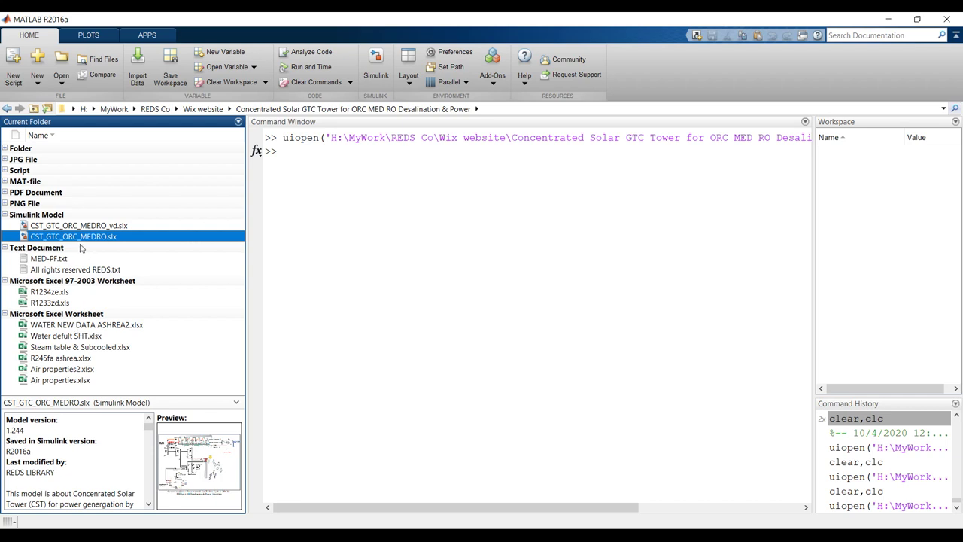
# Step: Go through the Excel property files in the current folder, from R1234ze.xls and R1233zd.xls down to Air properties.xlsx
pyautogui.click(53, 293)
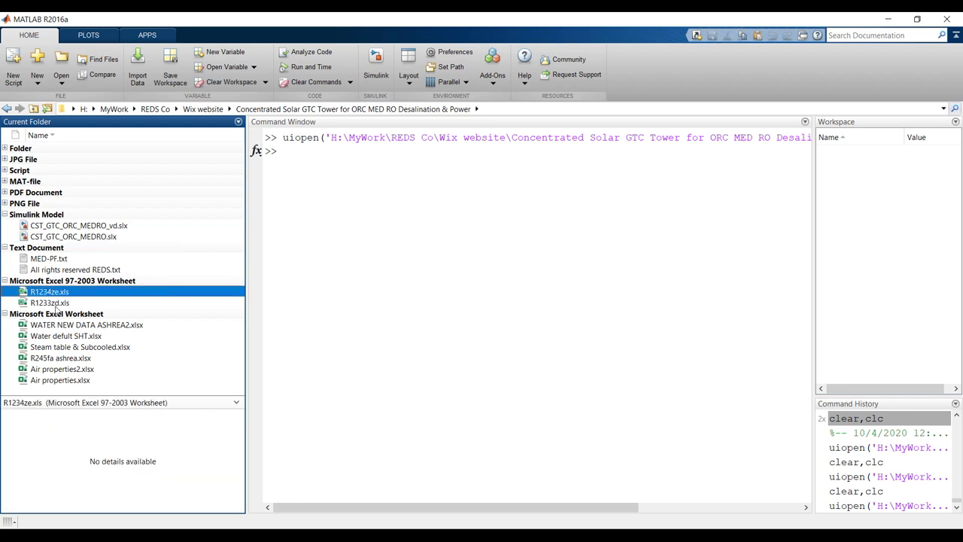
pyautogui.click(58, 303)
pyautogui.click(58, 325)
pyautogui.click(59, 336)
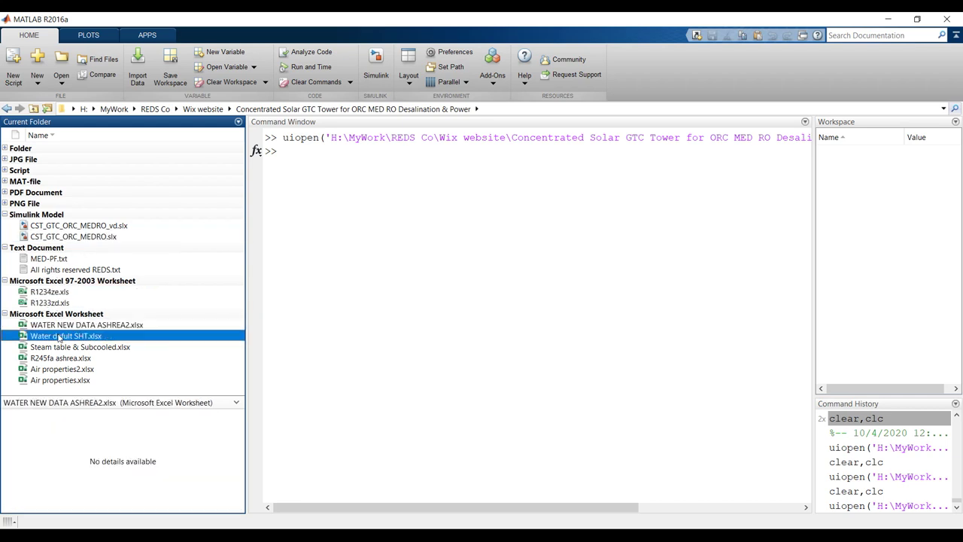
pyautogui.click(59, 347)
pyautogui.click(58, 358)
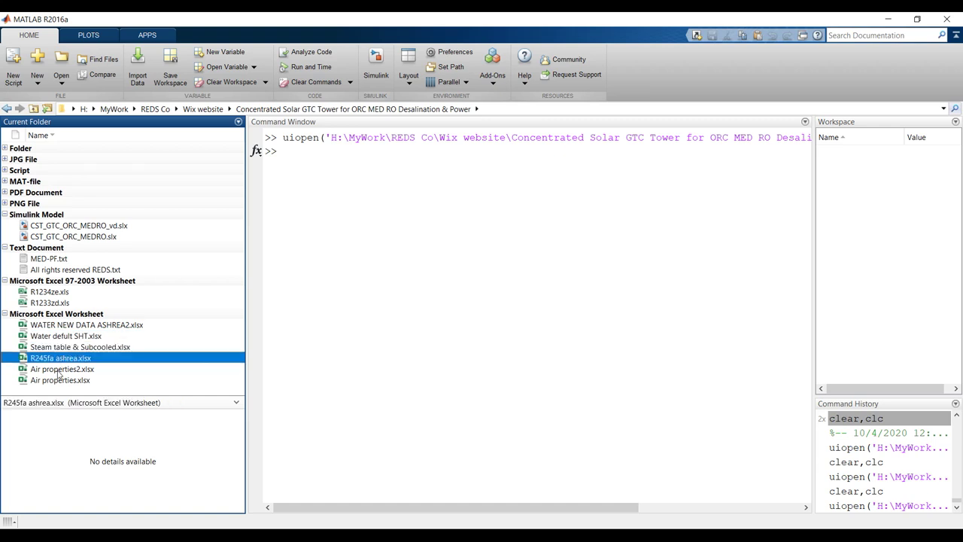
pyautogui.click(59, 369)
pyautogui.click(58, 380)
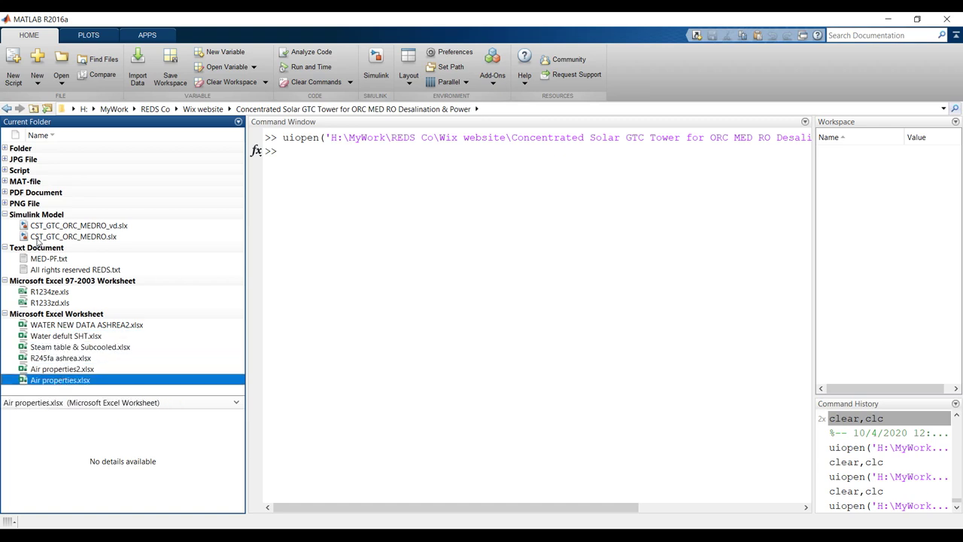
pyautogui.click(47, 291)
pyautogui.click(47, 303)
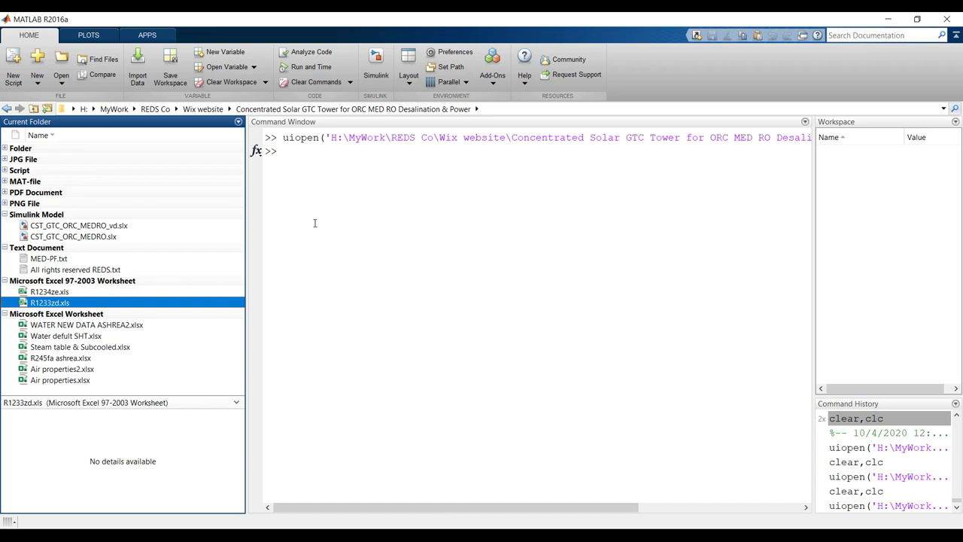
# Step: Compare the two Simulink model files in the folder and bring up the CST_GTC_ORC_MEDRO model
pyautogui.click(65, 237)
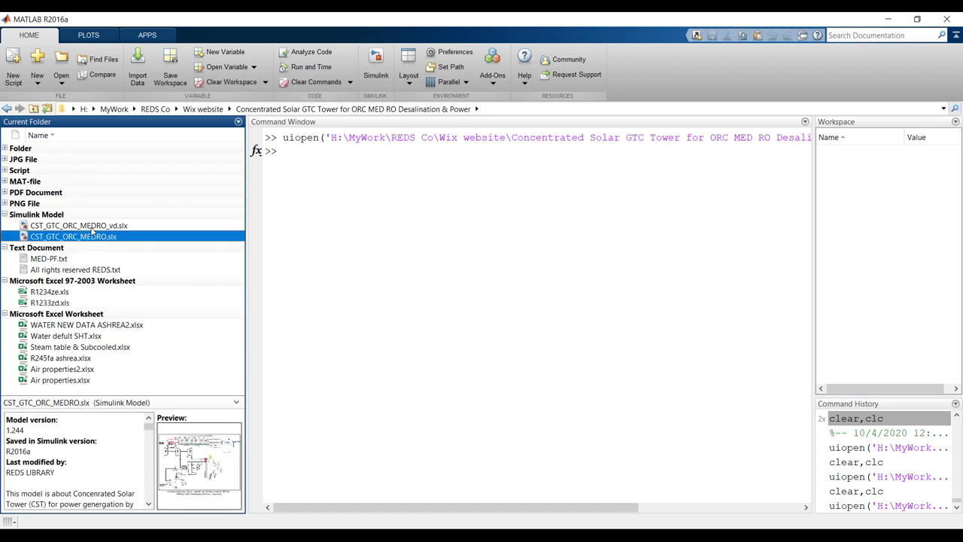
pyautogui.click(92, 226)
pyautogui.click(88, 236)
pyautogui.click(91, 226)
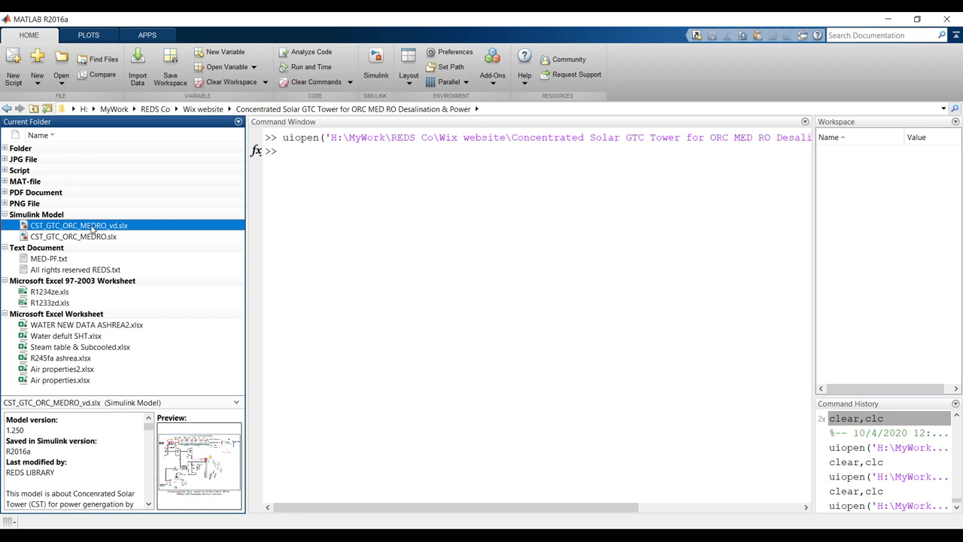
pyautogui.click(97, 236)
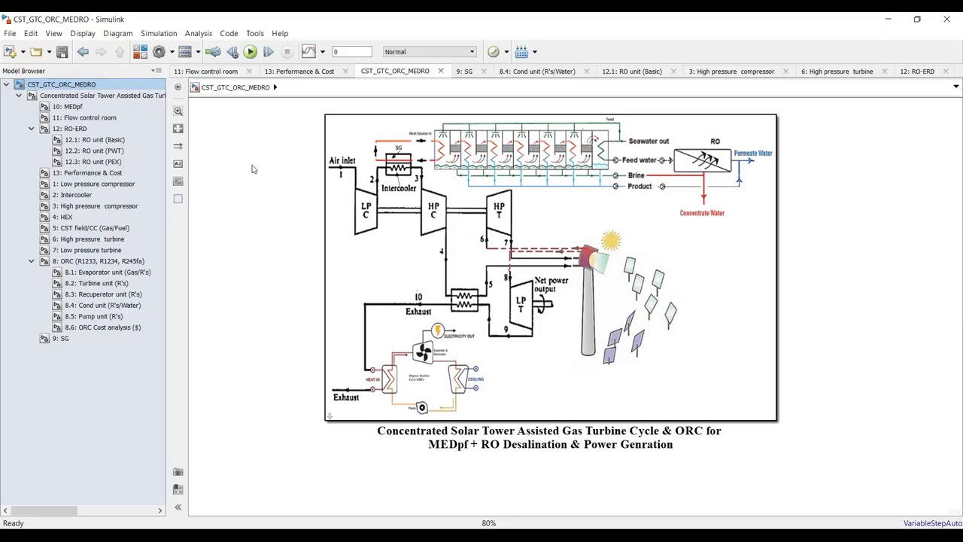
# Step: Examine the plant diagram's air inlet, compressors, intercooler and SG loop feeding the desalination unit
pyautogui.scroll(2, 261, 107)
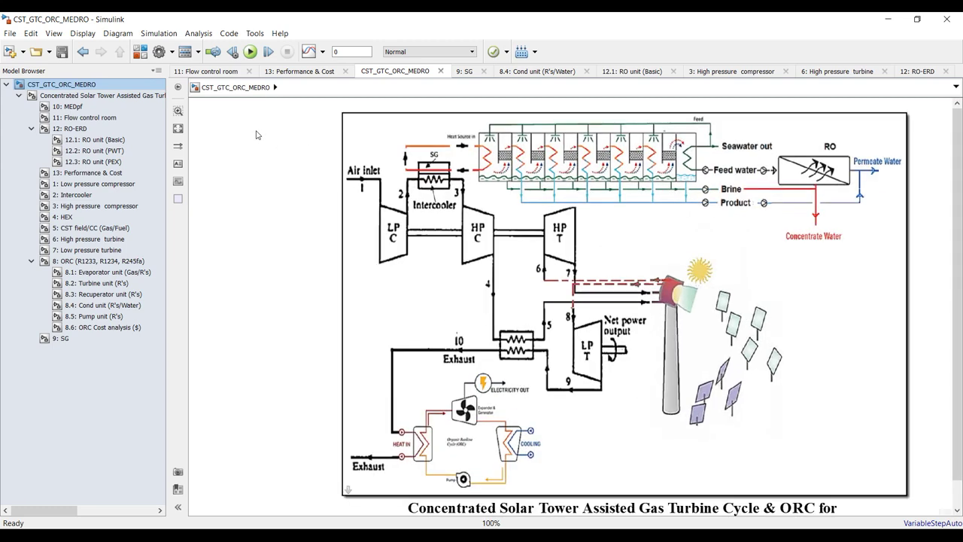
pyautogui.scroll(-1, 258, 137)
pyautogui.moveTo(906, 169); pyautogui.dragTo(862, 188)
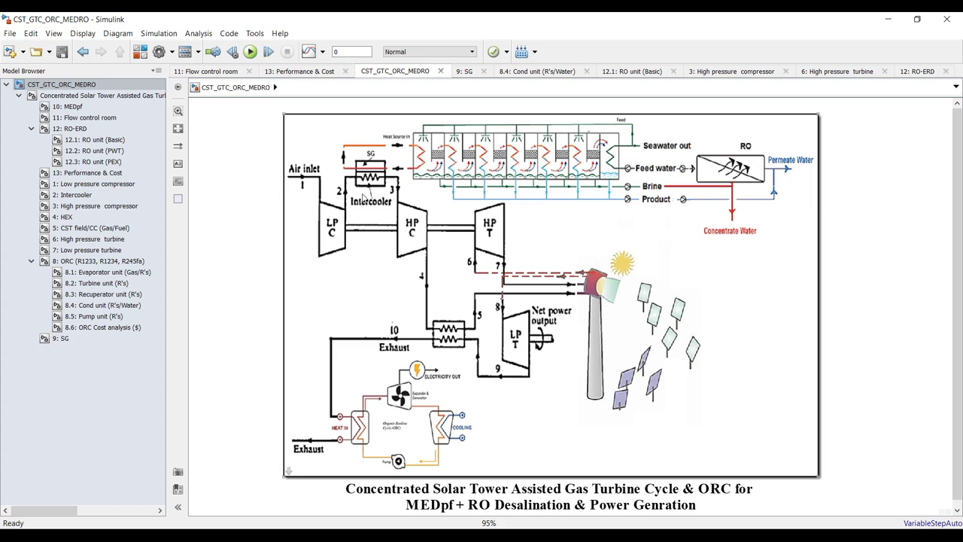
pyautogui.scroll(3, 343, 222)
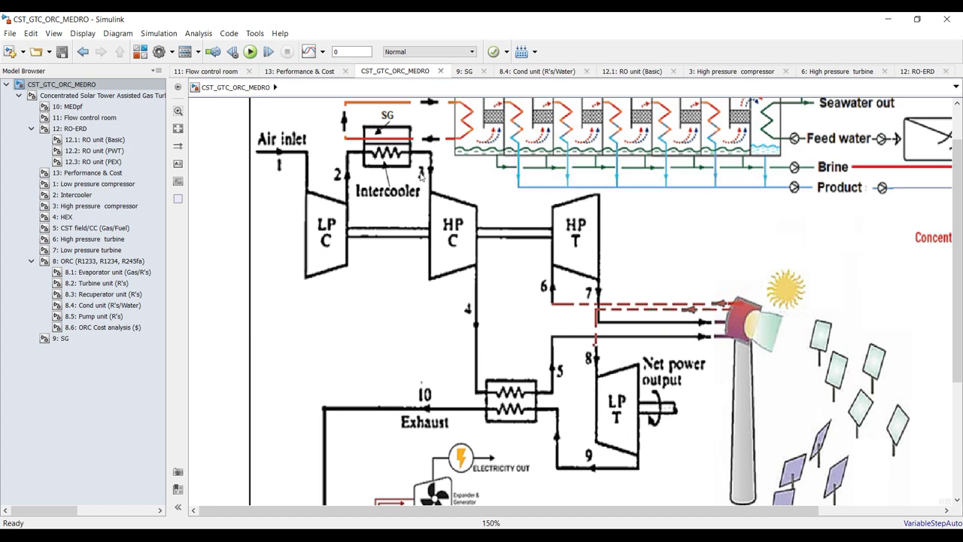
pyautogui.scroll(-1, 435, 250)
pyautogui.scroll(1, 414, 143)
pyautogui.scroll(-1, 414, 167)
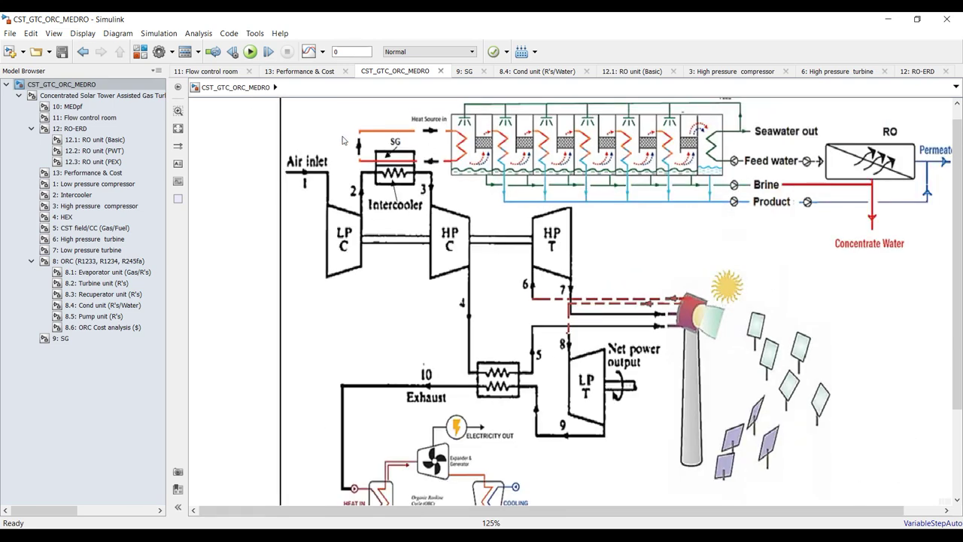
pyautogui.scroll(3, 408, 162)
pyautogui.scroll(-1, 377, 151)
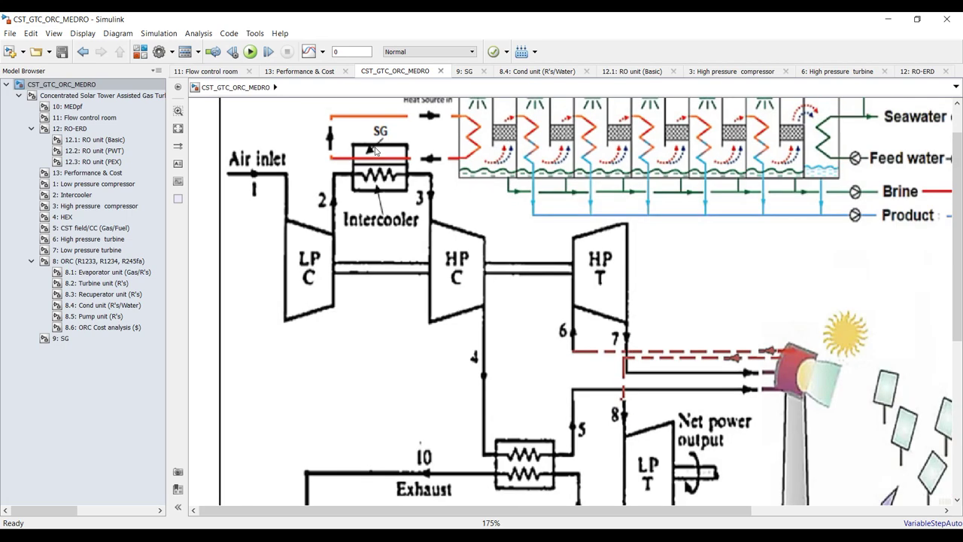
pyautogui.scroll(-1, 399, 153)
pyautogui.scroll(-1, 399, 152)
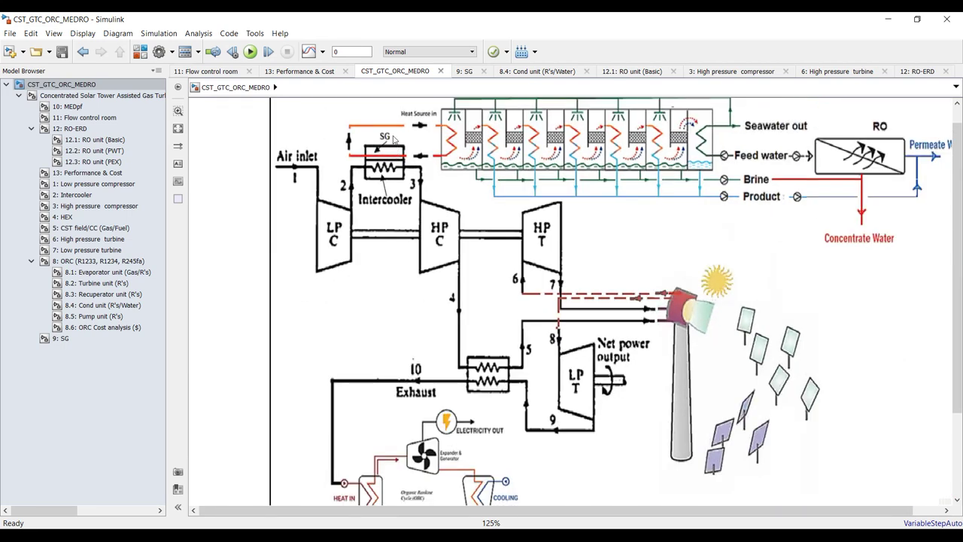
pyautogui.scroll(1, 405, 127)
pyautogui.scroll(-1, 405, 141)
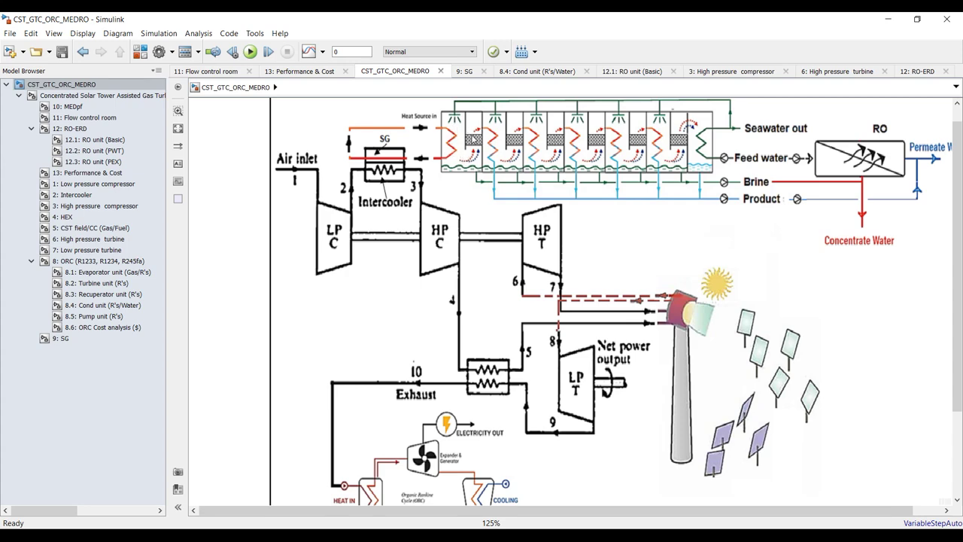
# Step: Examine the desalination effects and the RO unit with its feed, brine, product and permeate water lines in the diagram
pyautogui.press('space')
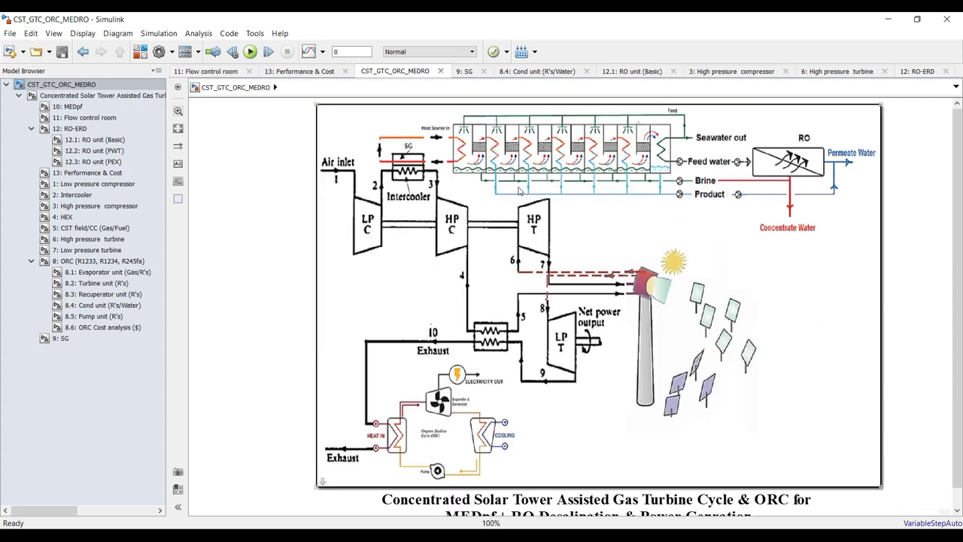
pyautogui.hotkey('alt', '1')
pyautogui.press('space')
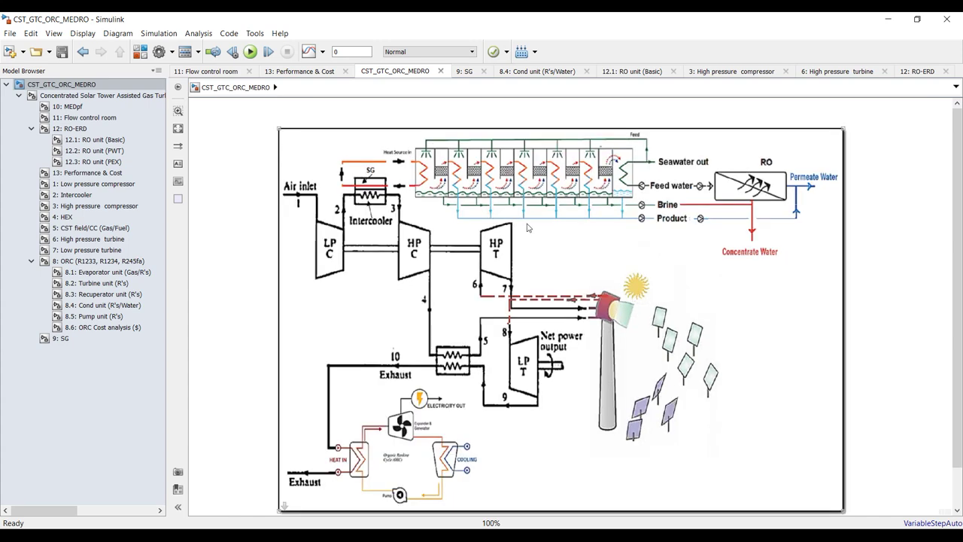
pyautogui.scroll(1, 686, 223)
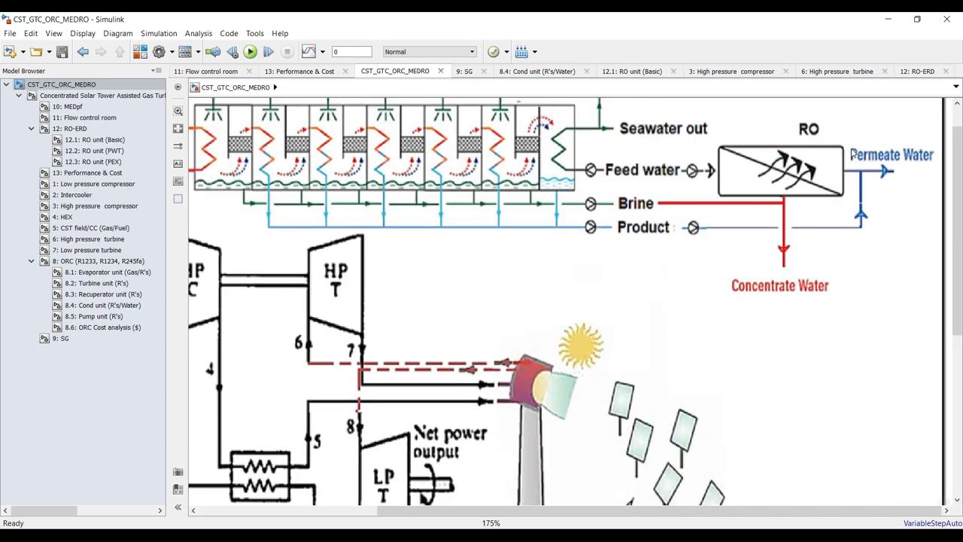
pyautogui.scroll(1, 813, 209)
pyautogui.scroll(-2, 812, 209)
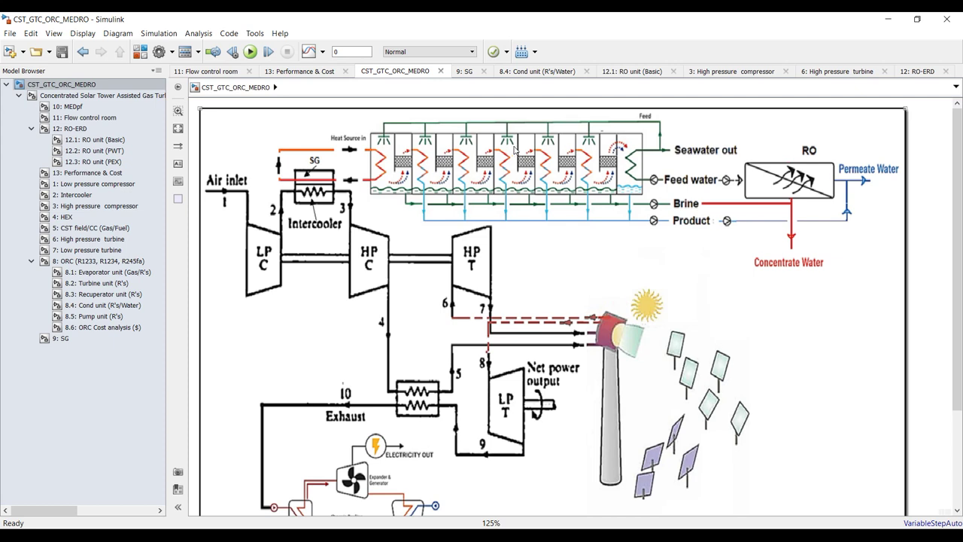
pyautogui.scroll(-1, 482, 241)
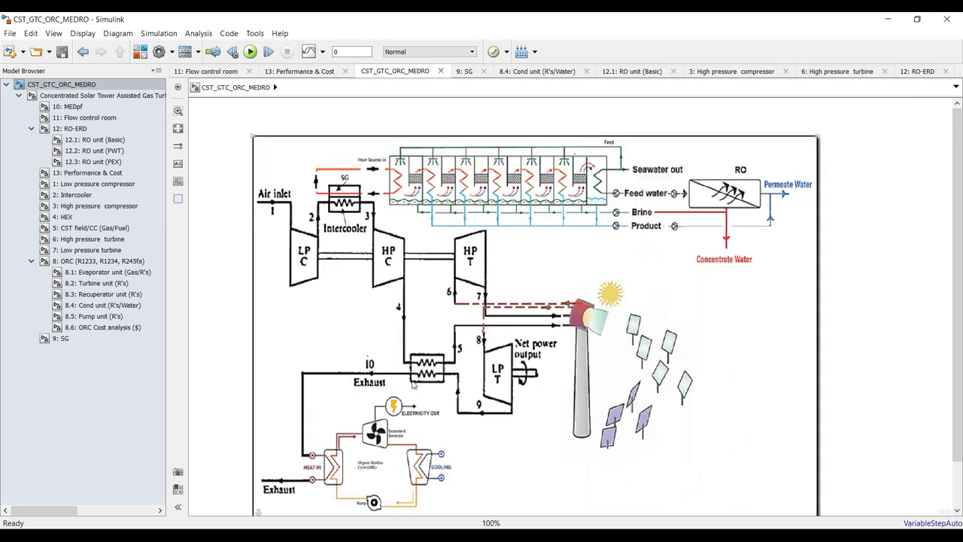
# Step: Examine the heat exchanger, solar tower lines and low pressure turbine between points 4 and 10 of the diagram
pyautogui.scroll(2, 429, 390)
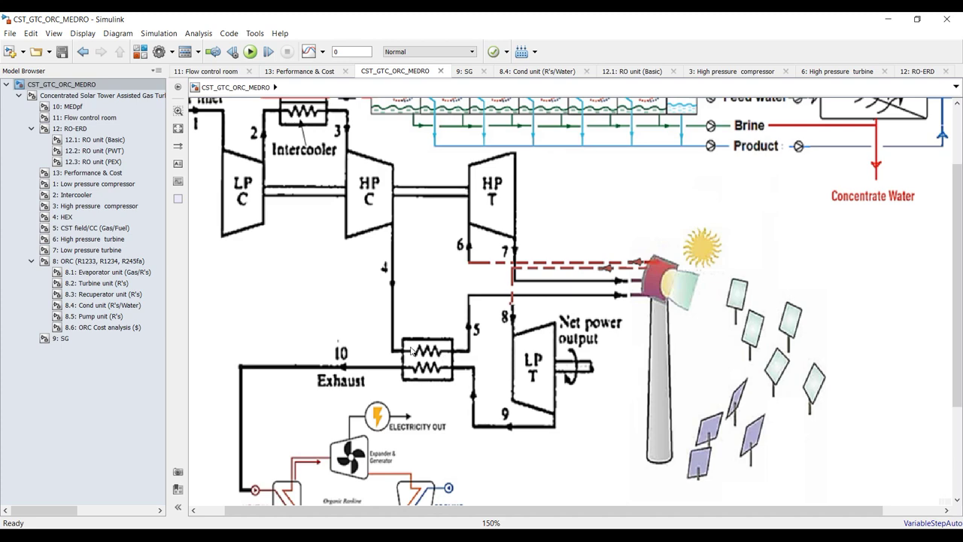
pyautogui.scroll(2, 441, 349)
pyautogui.scroll(-2, 441, 349)
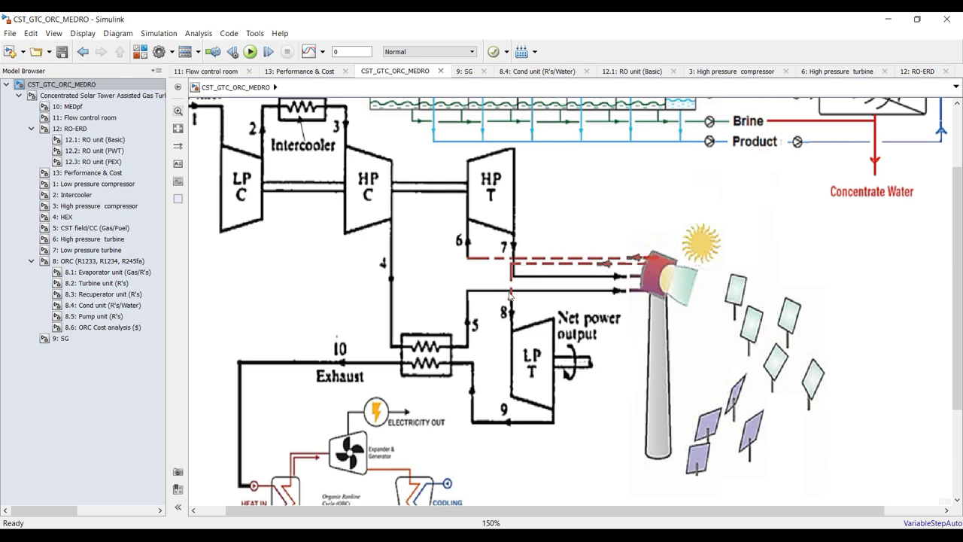
pyautogui.scroll(5, 514, 337)
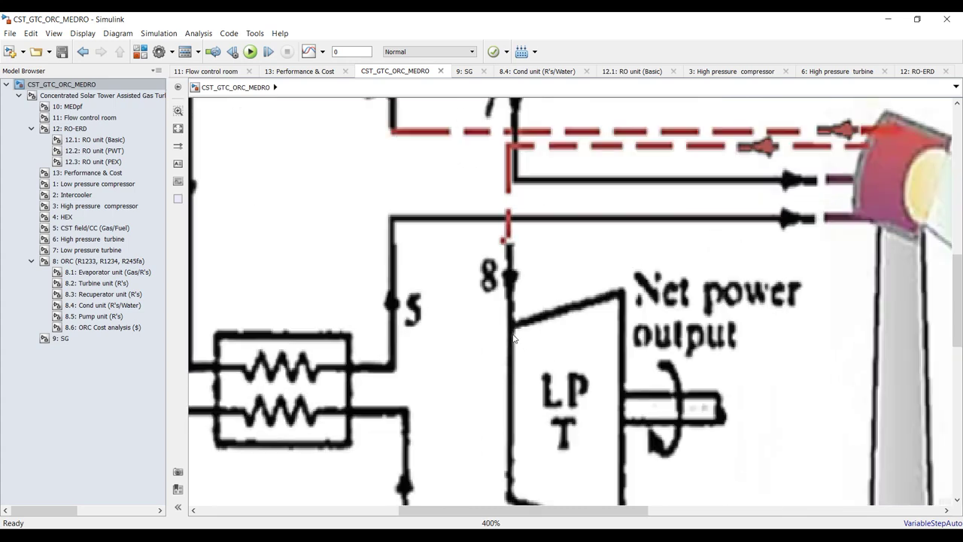
pyautogui.scroll(-3, 512, 275)
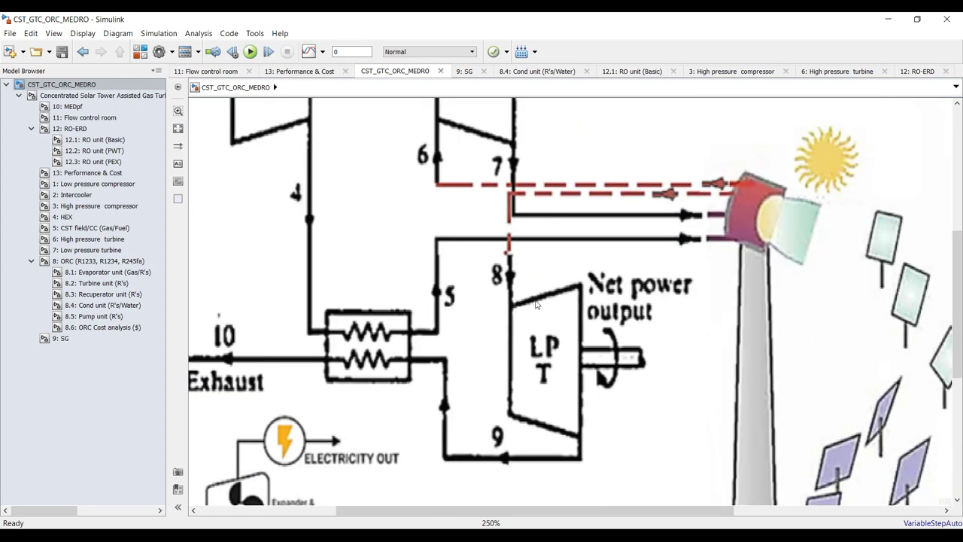
pyautogui.scroll(-2, 526, 302)
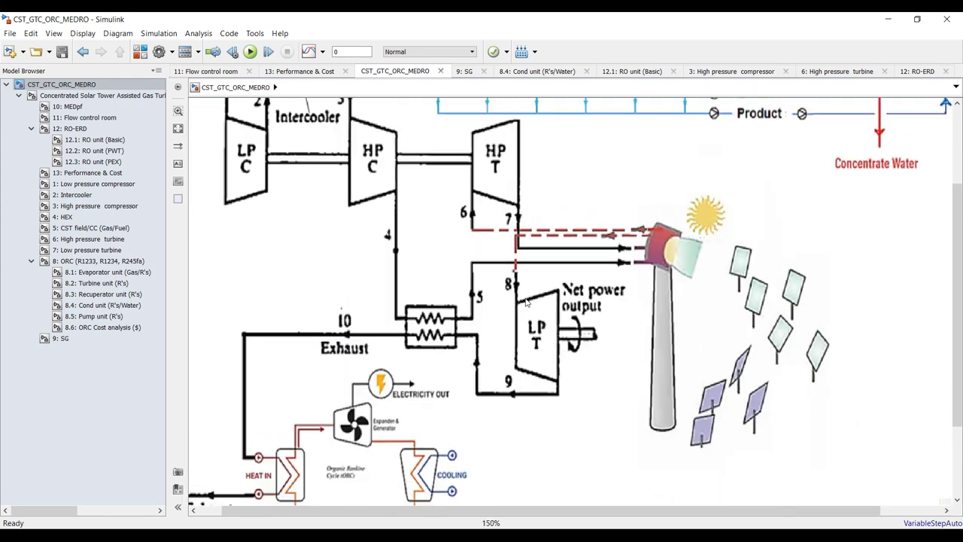
pyautogui.scroll(4, 594, 339)
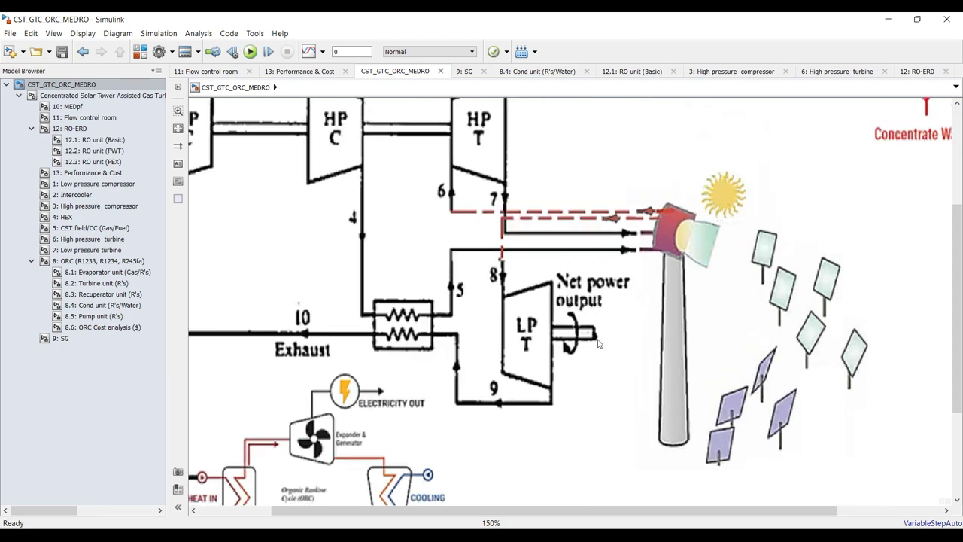
pyautogui.scroll(-2, 578, 335)
pyautogui.scroll(-3, 578, 341)
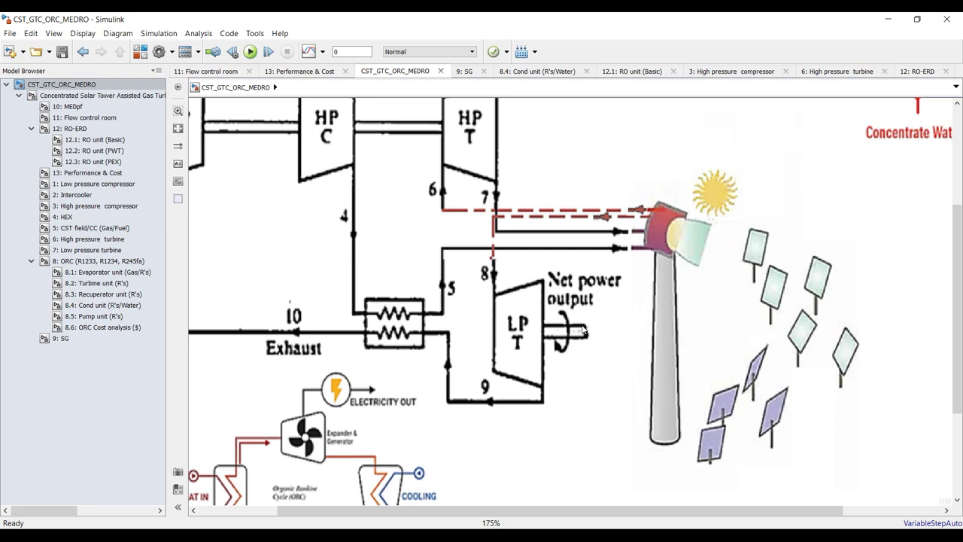
pyautogui.scroll(-5, 583, 330)
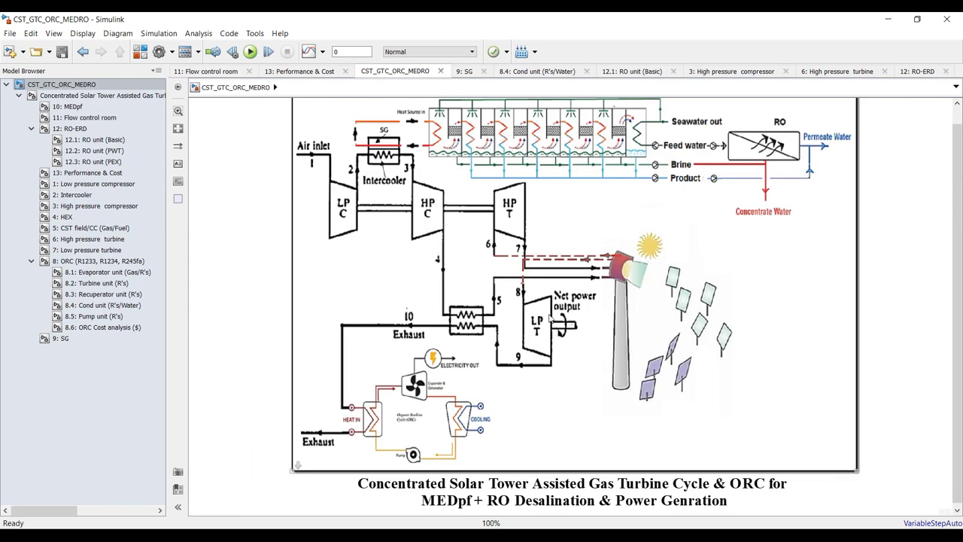
# Step: Examine the Organic Rankine Cycle loop and its exhaust heat input, expander, cooling and pump in the plant diagram
pyautogui.scroll(4, 438, 344)
pyautogui.scroll(-1, 438, 345)
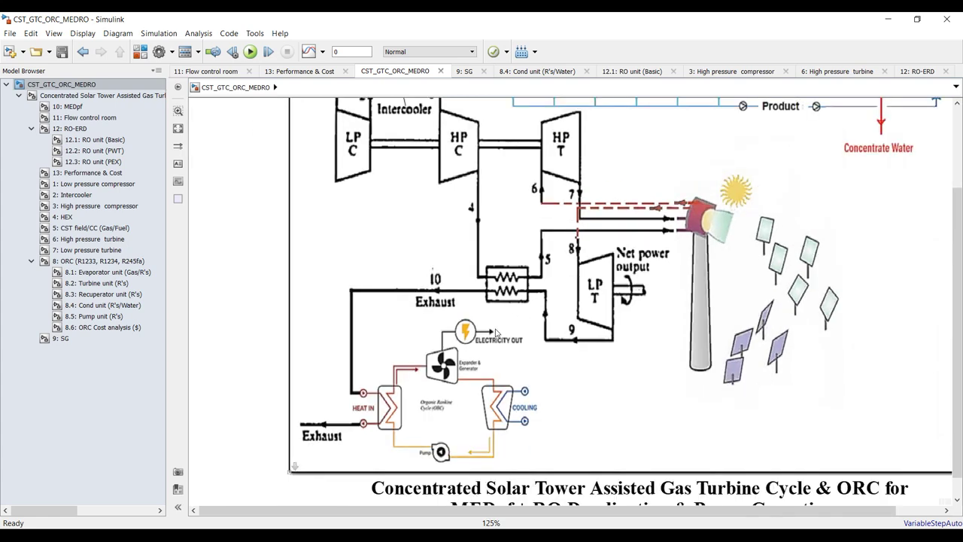
pyautogui.scroll(2, 495, 333)
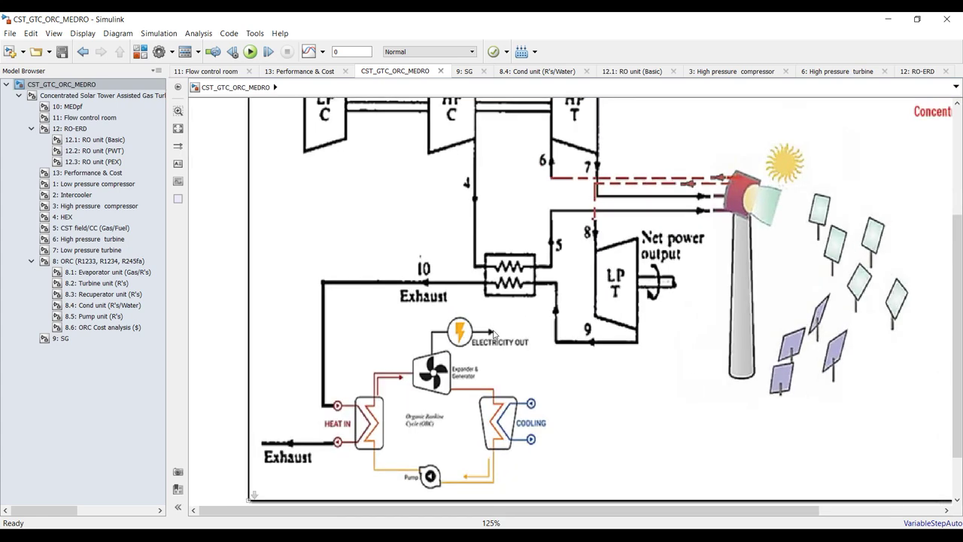
pyautogui.scroll(-2, 493, 337)
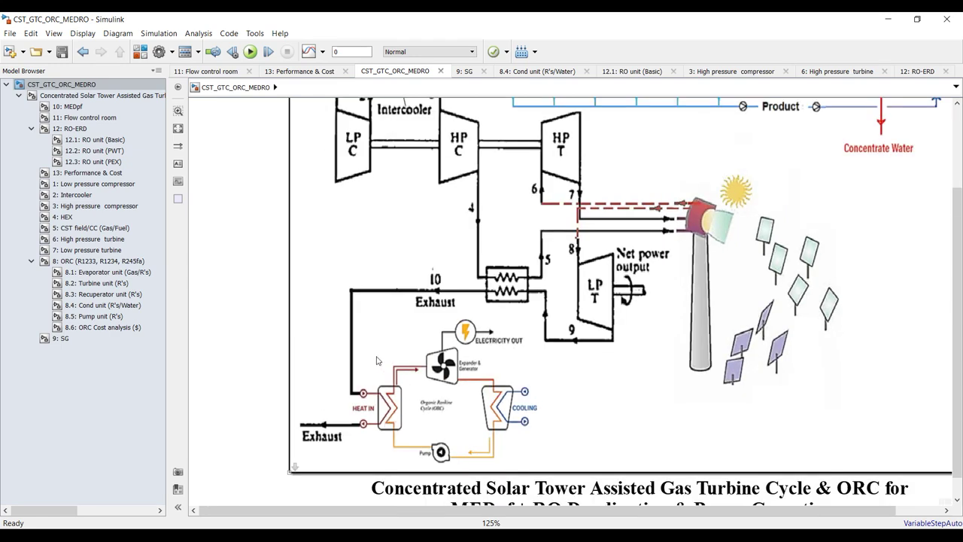
pyautogui.scroll(2, 379, 400)
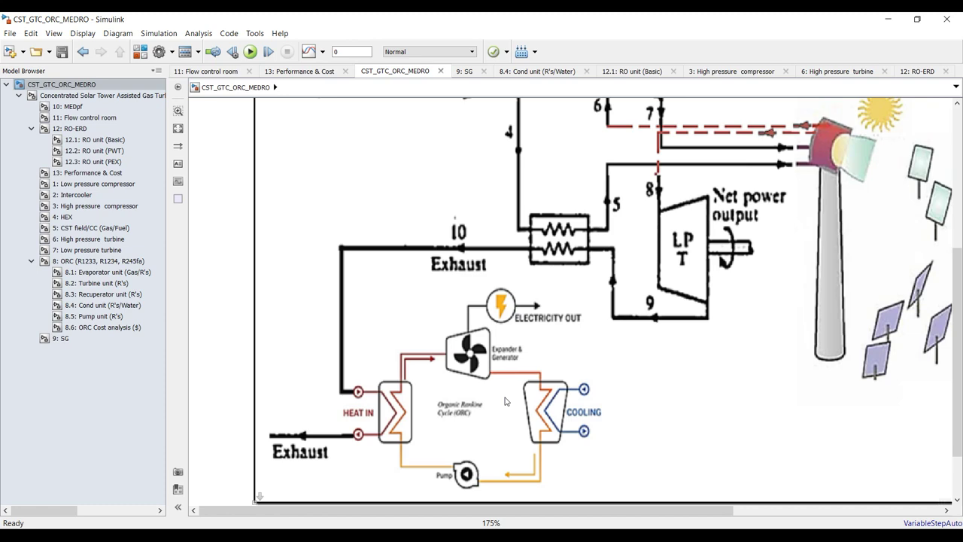
pyautogui.scroll(-2, 505, 402)
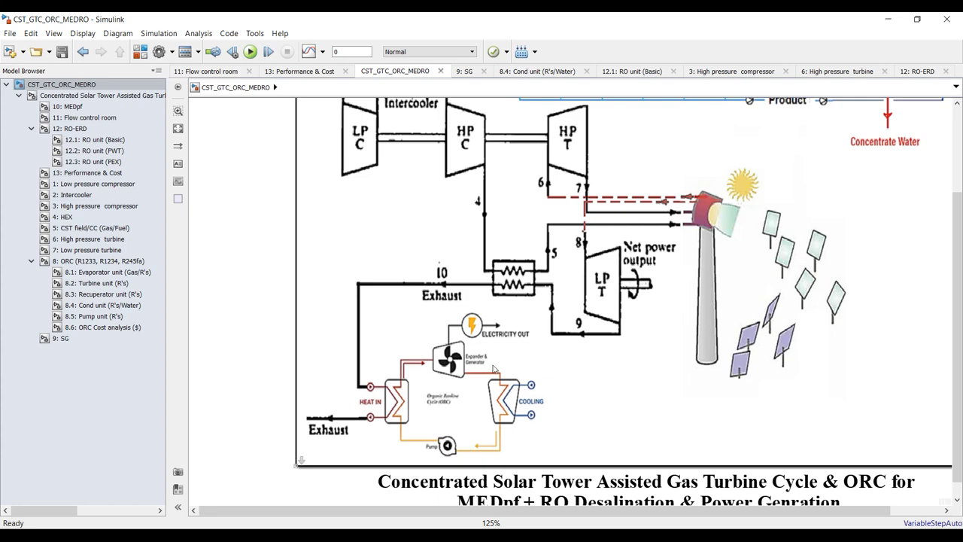
pyautogui.scroll(-1, 495, 365)
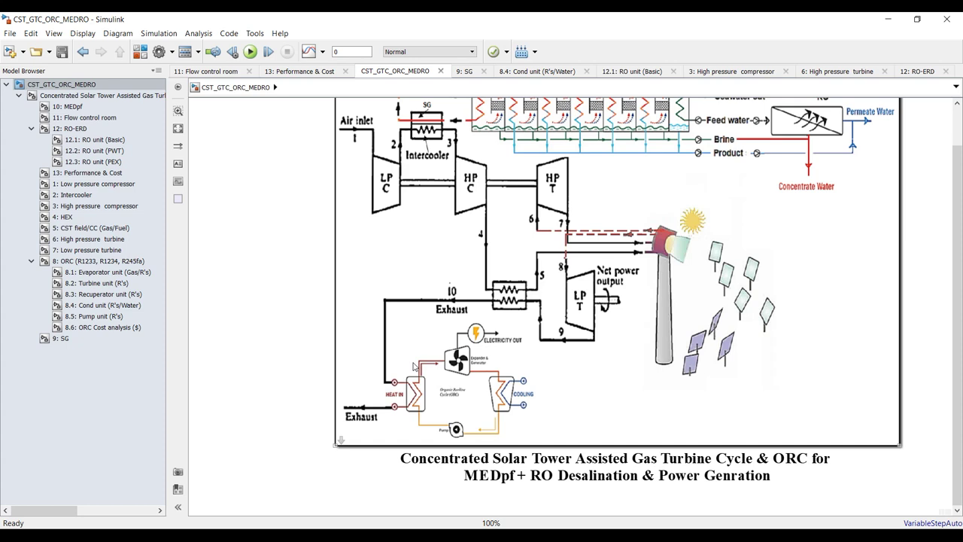
# Step: Fit the whole plant diagram in view and read the plant block's mask description
pyautogui.click(178, 128)
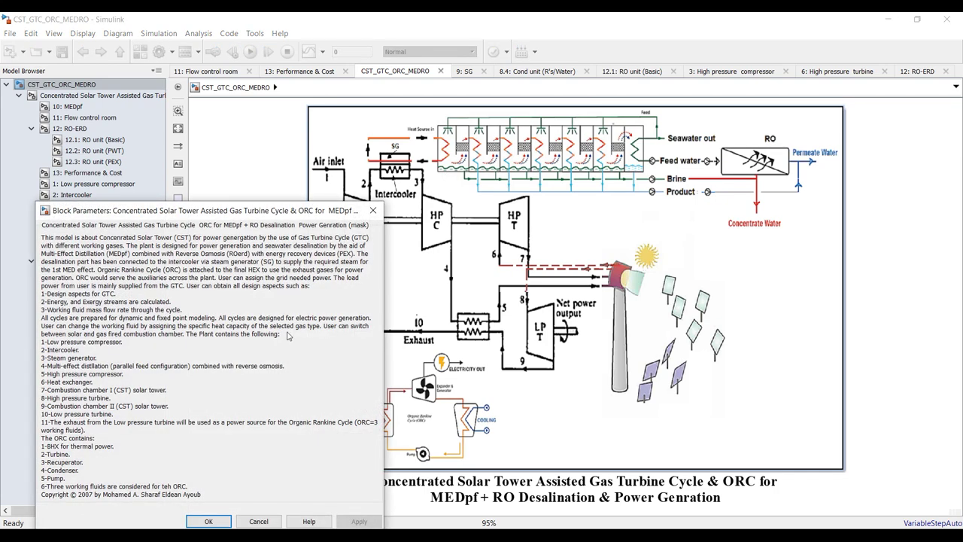
pyautogui.click(266, 452)
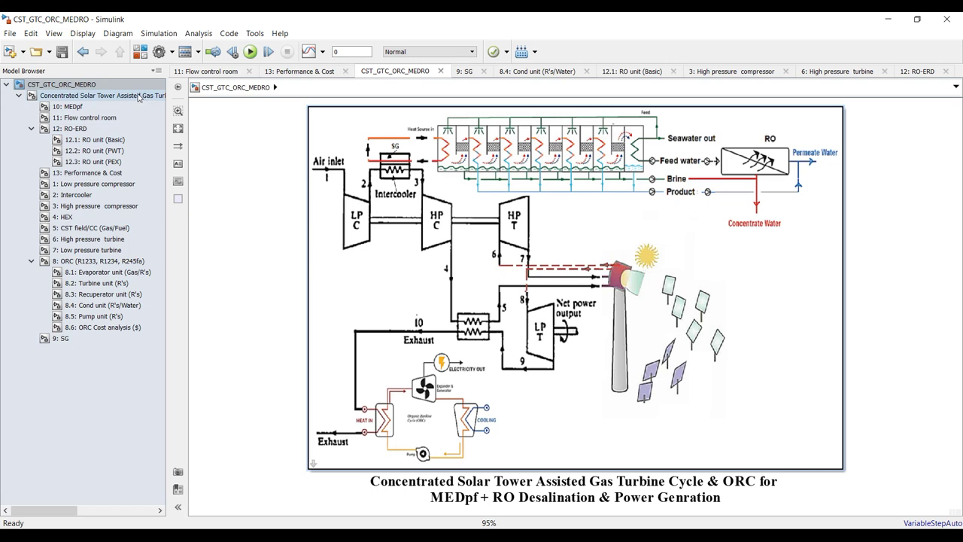
# Step: Open the Concentrated Solar Tower Assisted Gas Turbine Cycle subsystem and fit all its numbered unit blocks in view
pyautogui.click(336, 50)
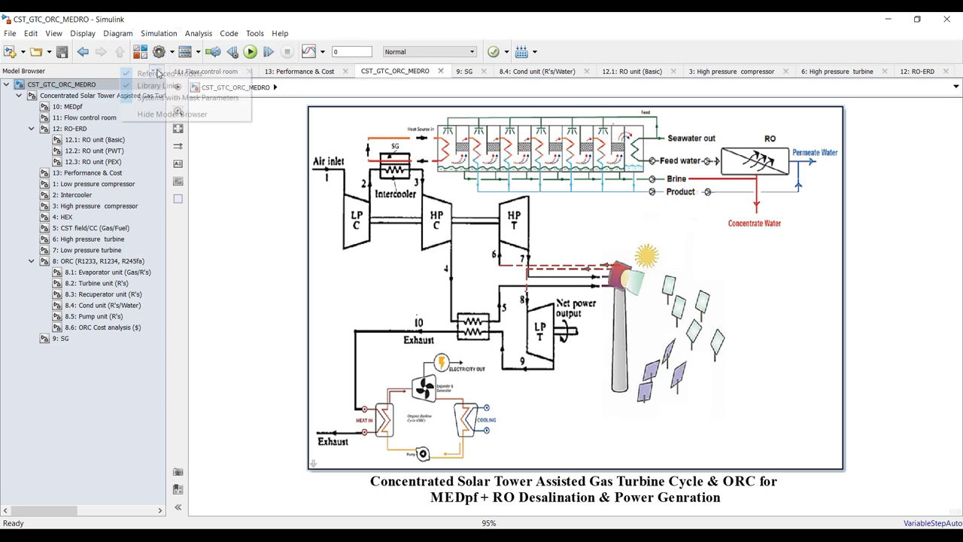
pyautogui.click(243, 207)
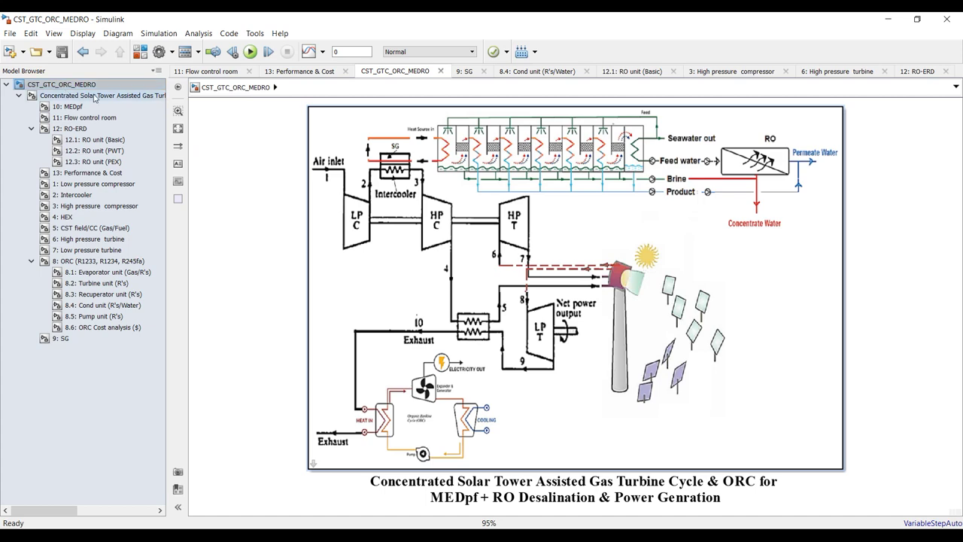
pyautogui.click(83, 95)
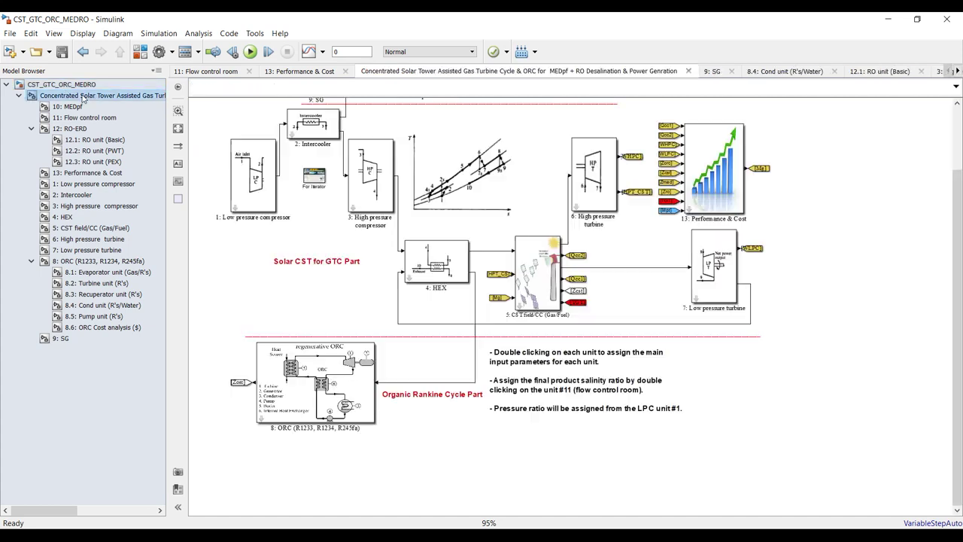
pyautogui.click(178, 129)
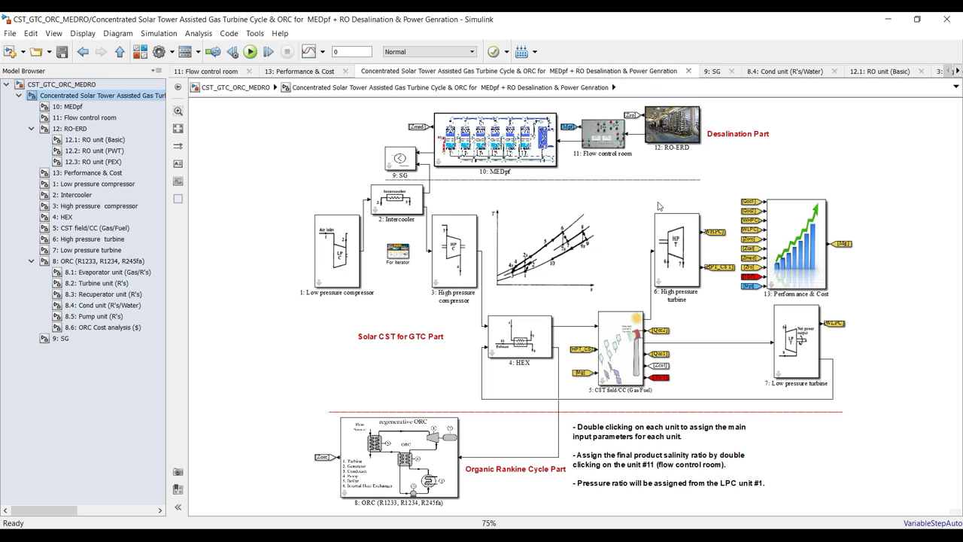
# Step: Open the RO-ERD block's parameters, review the RO plant type options and choose RO Pressure Exchanger
pyautogui.click(672, 131)
pyautogui.doubleClick(678, 130)
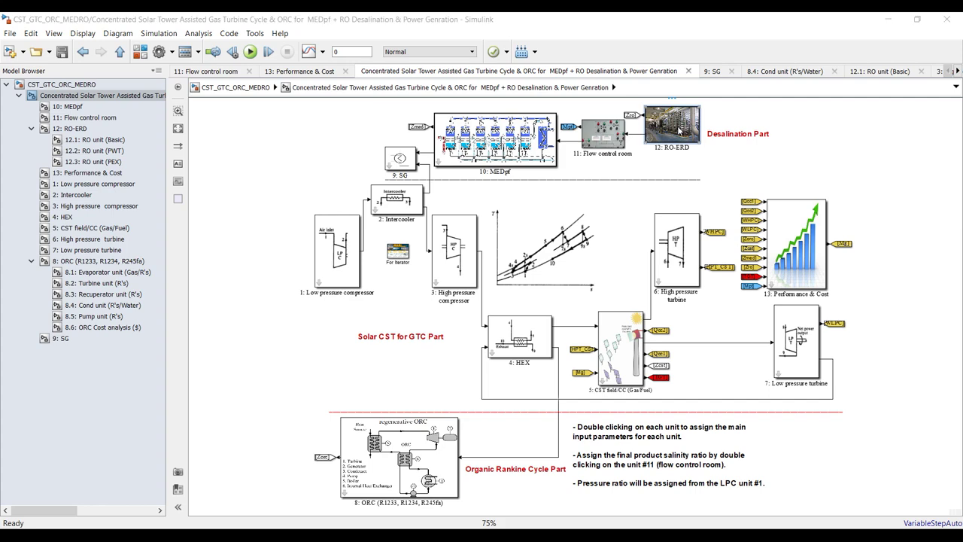
pyautogui.moveTo(717, 23); pyautogui.dragTo(398, 66)
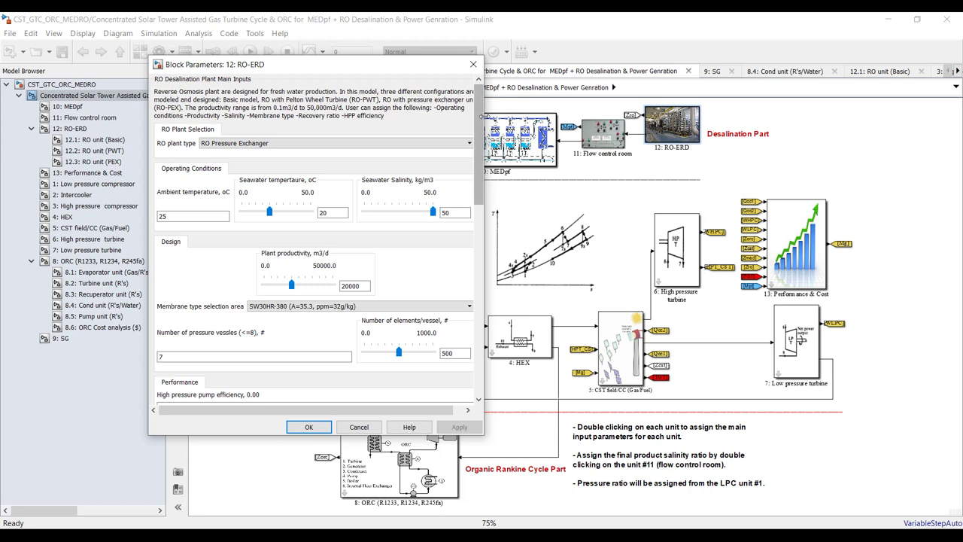
pyautogui.moveTo(484, 116); pyautogui.dragTo(525, 115)
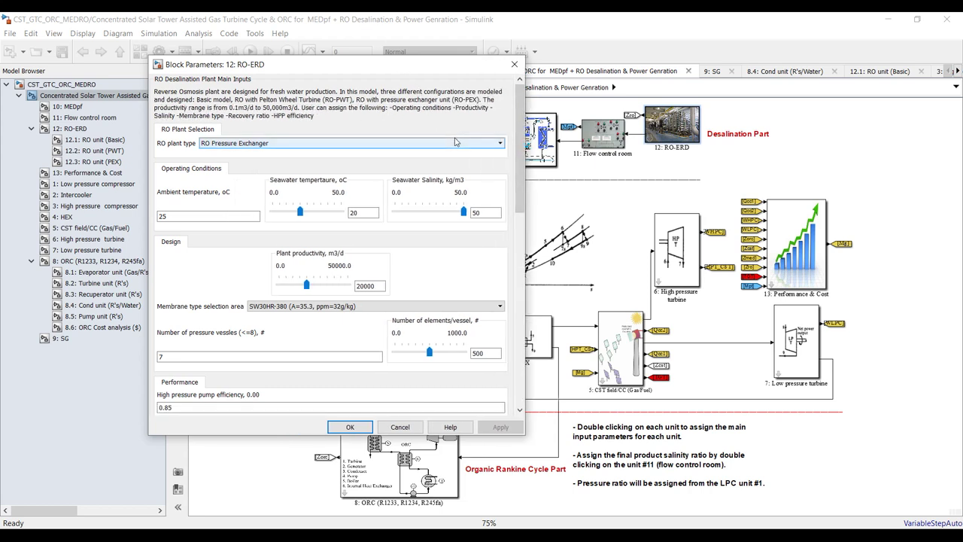
pyautogui.click(274, 145)
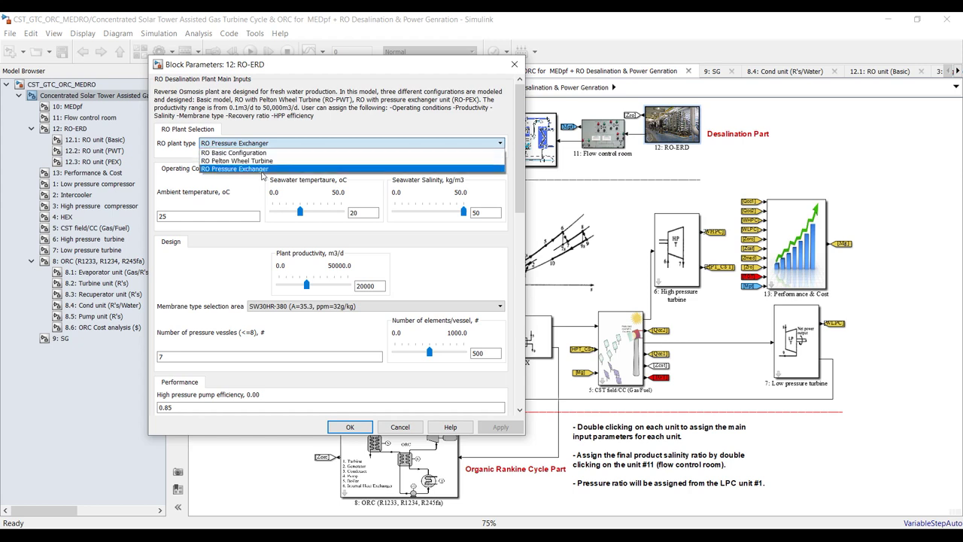
pyautogui.click(262, 170)
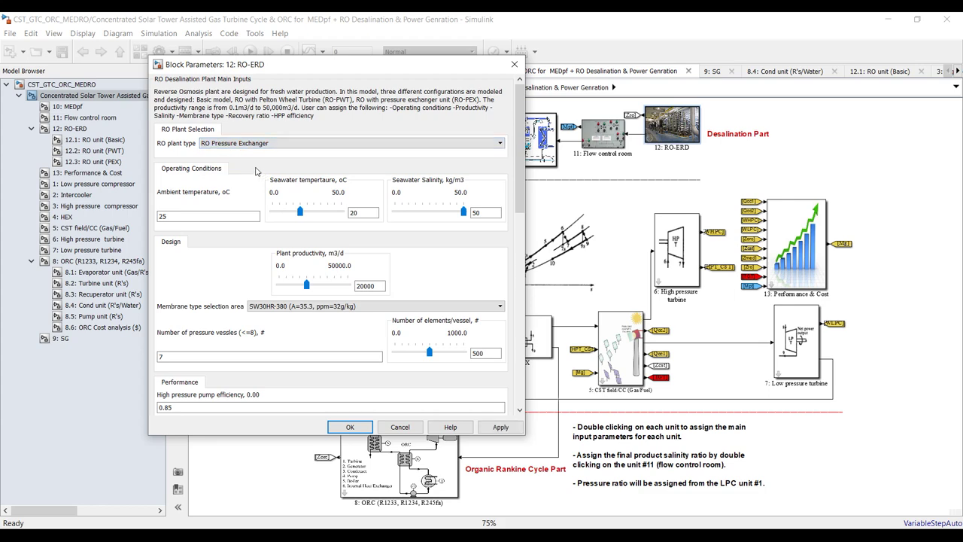
# Step: Review the RO-ERD ambient temperature, seawater temperature and seawater salinity inputs, and close the parameters without applying
pyautogui.scroll(-1, 521, 183)
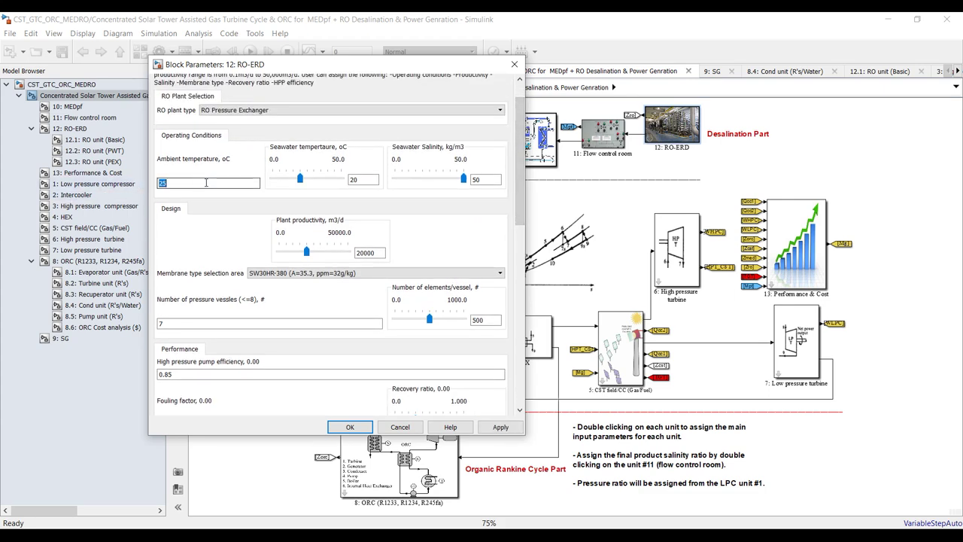
pyautogui.doubleClick(356, 179)
pyautogui.doubleClick(483, 178)
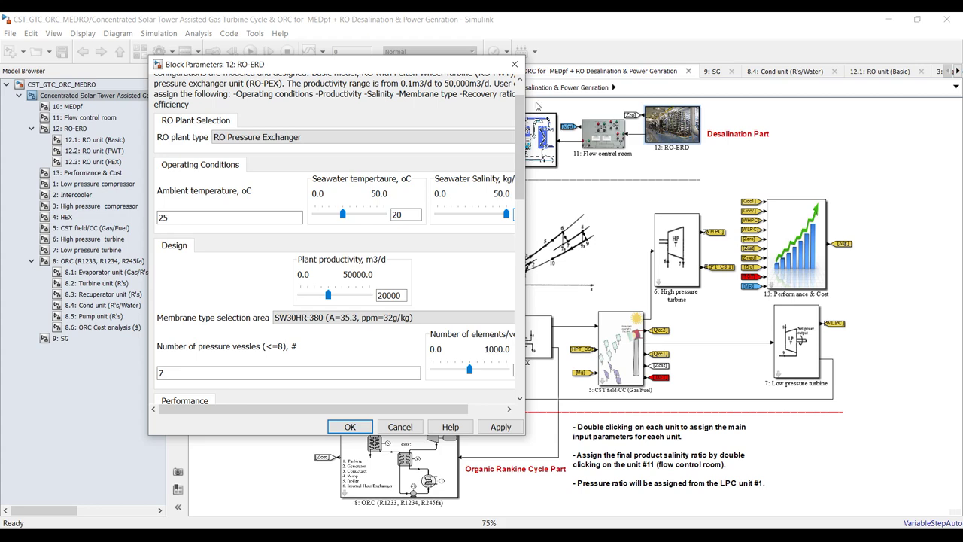
pyautogui.moveTo(525, 91); pyautogui.dragTo(649, 82)
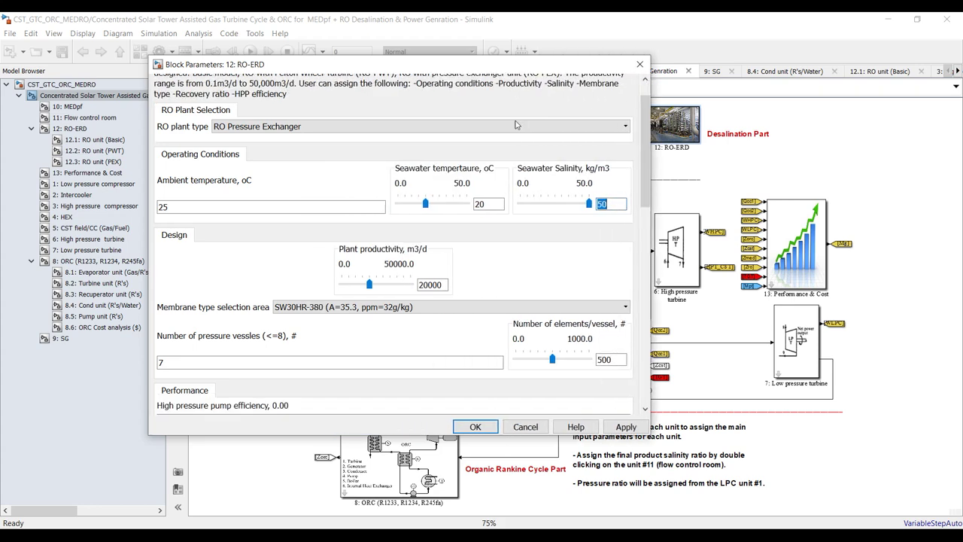
pyautogui.doubleClick(200, 203)
pyautogui.press('Tab')
pyautogui.press('Tab')
pyautogui.doubleClick(229, 206)
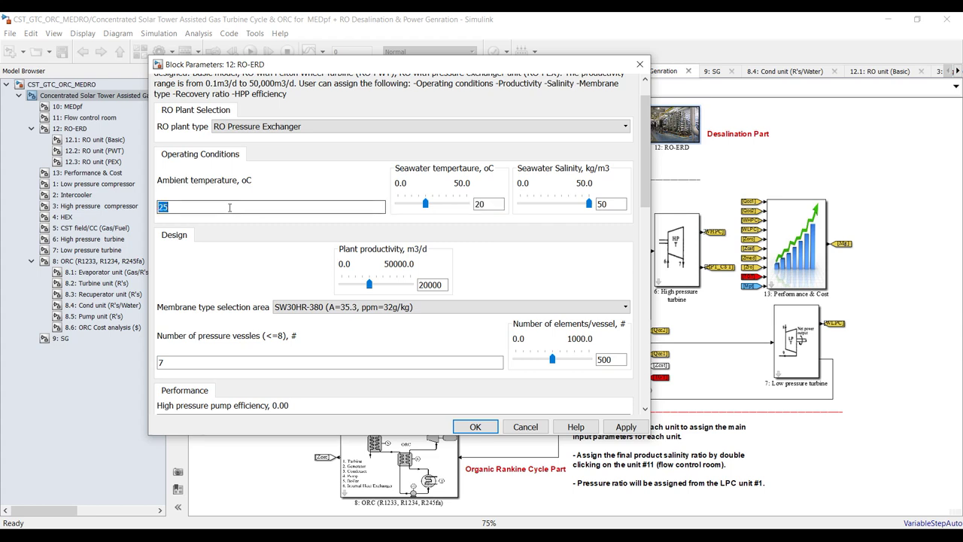
pyautogui.press('Tab')
pyautogui.press('Tab')
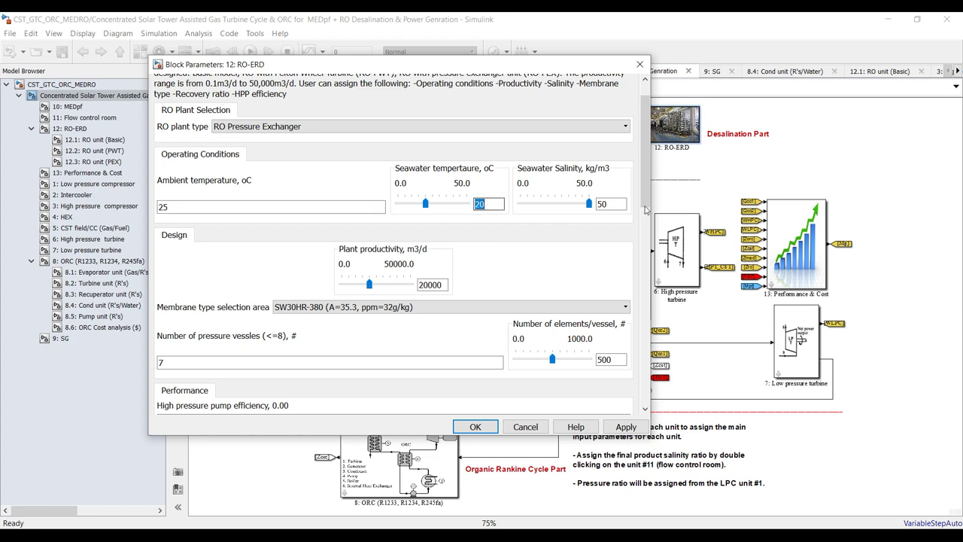
pyautogui.doubleClick(614, 203)
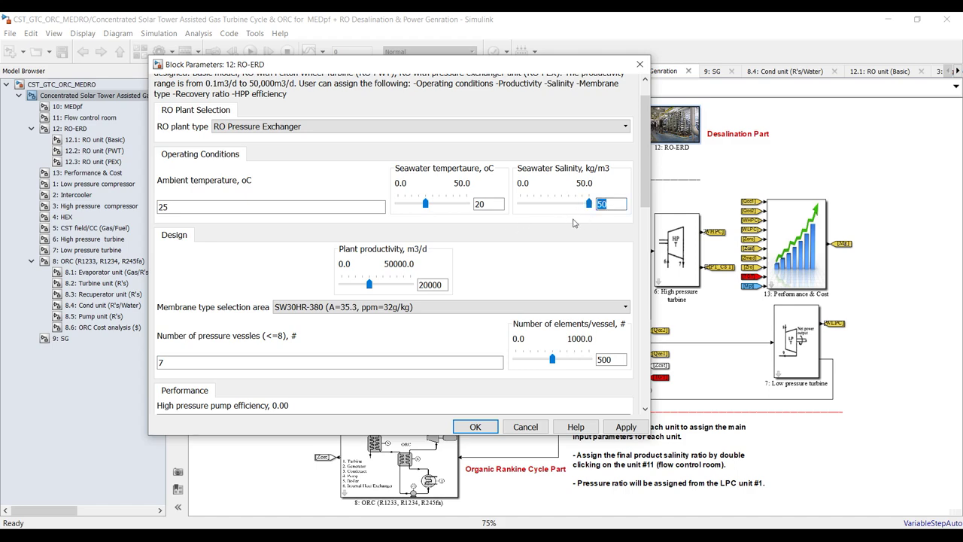
pyautogui.click(640, 64)
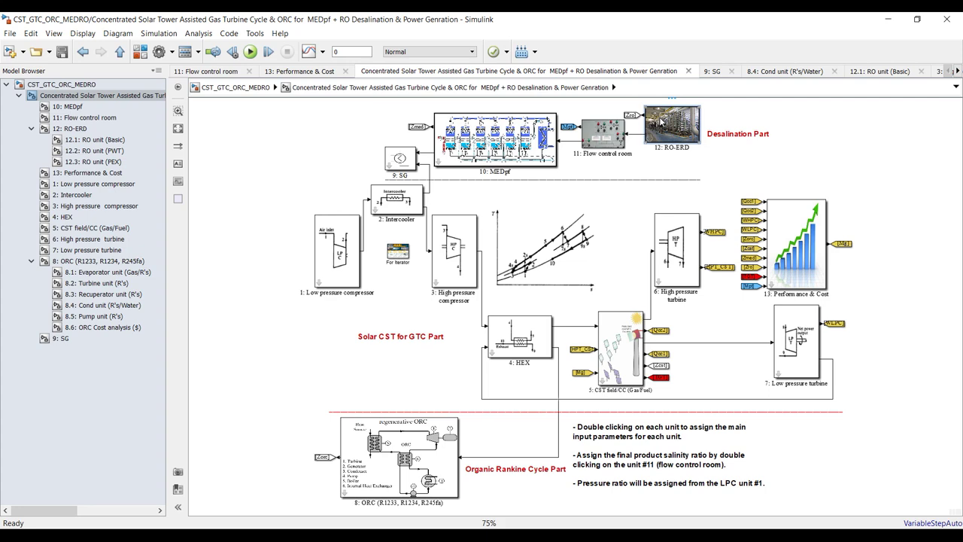
# Step: Open the RO-ERD block's mask for editing and show its parameters and dialog definition at full size
pyautogui.rightClick(661, 120)
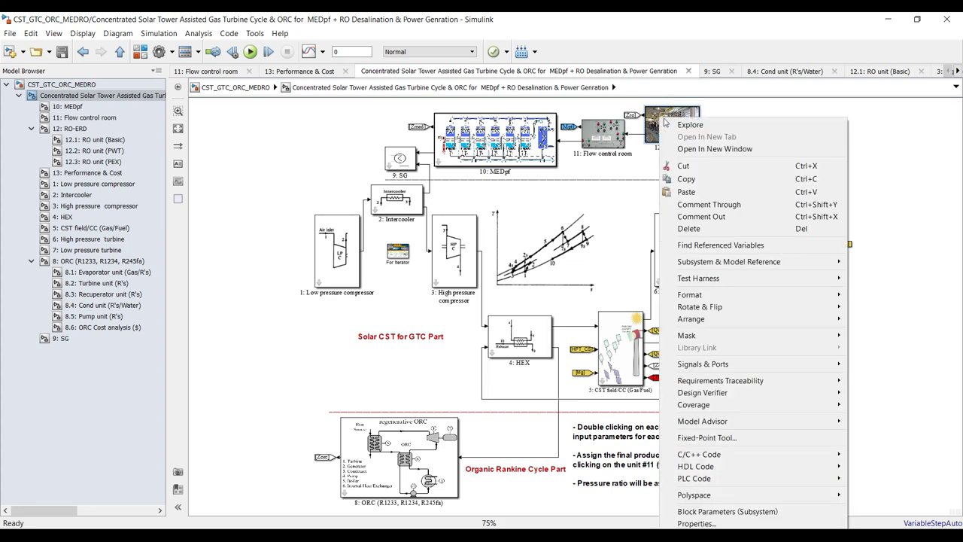
pyautogui.moveTo(722, 331)
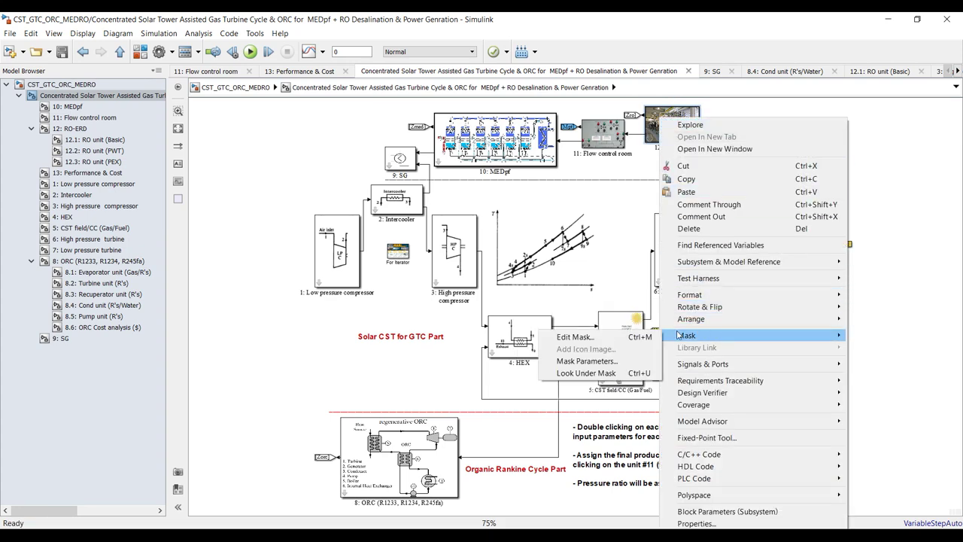
pyautogui.click(602, 336)
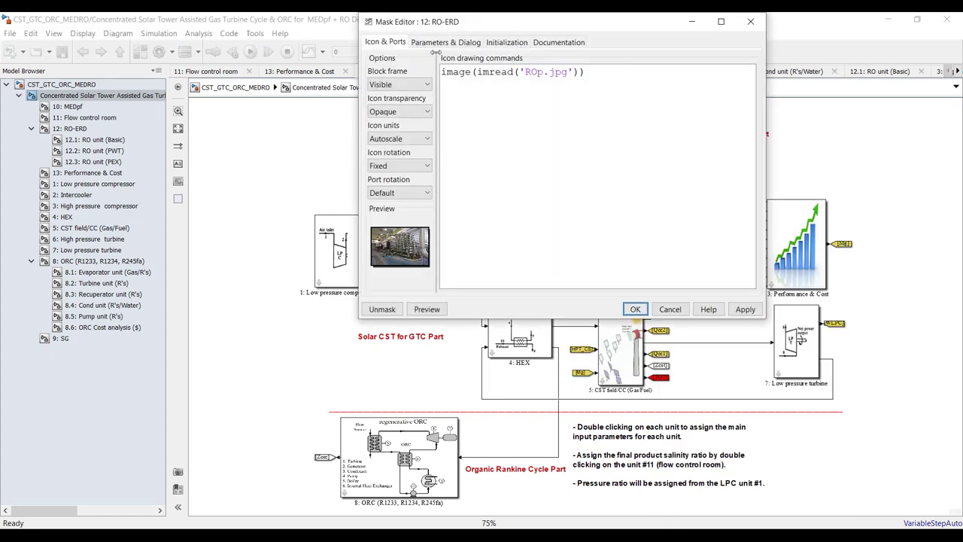
pyautogui.click(436, 44)
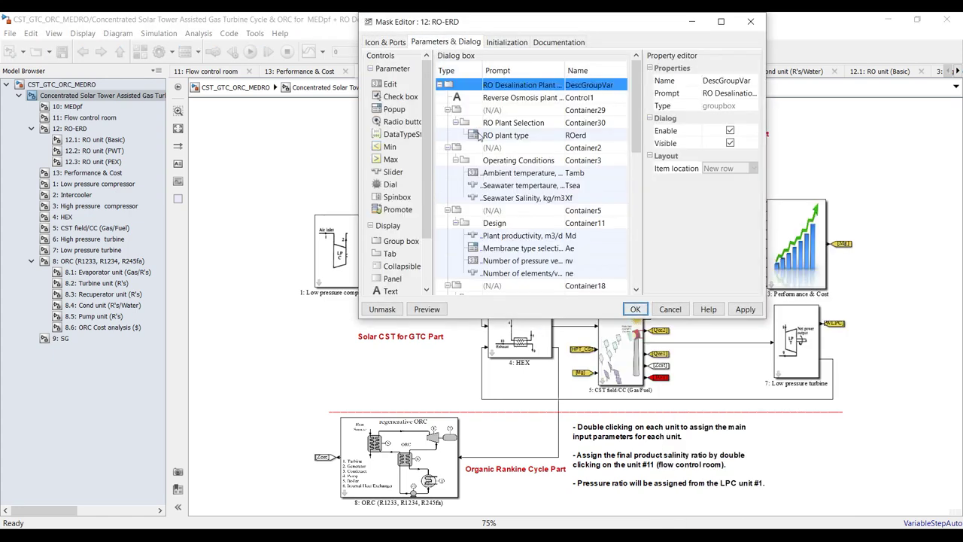
pyautogui.click(720, 21)
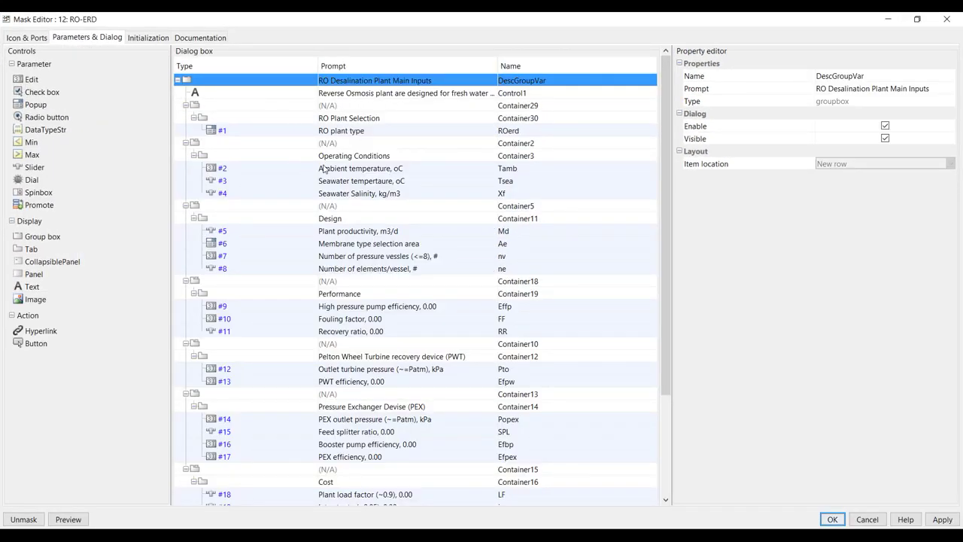
# Step: Select the Seawater Salinity parameter (Xf) in the RO-ERD mask and examine its slider's minimum and maximum limits
pyautogui.click(225, 195)
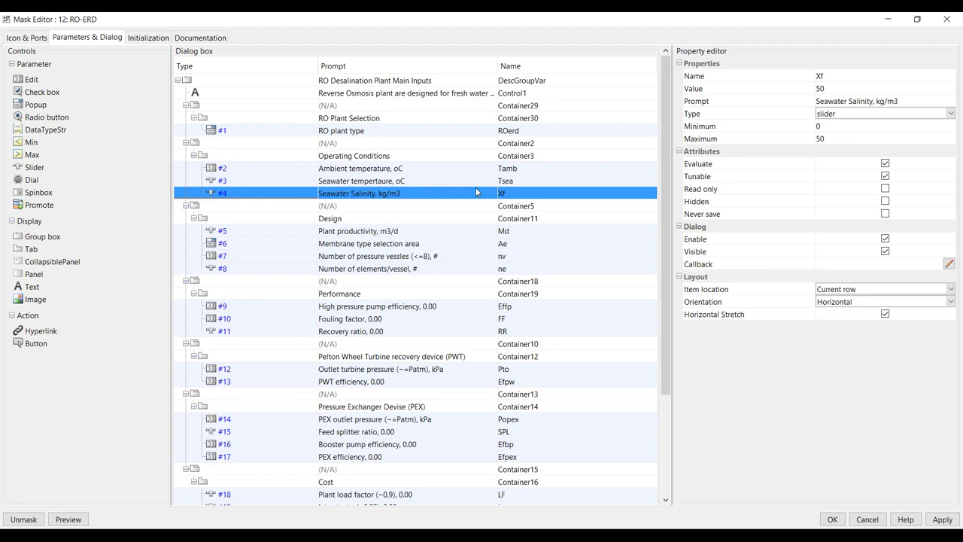
pyautogui.click(835, 126)
pyautogui.click(835, 141)
pyautogui.doubleClick(833, 128)
pyautogui.click(830, 139)
pyautogui.doubleClick(828, 129)
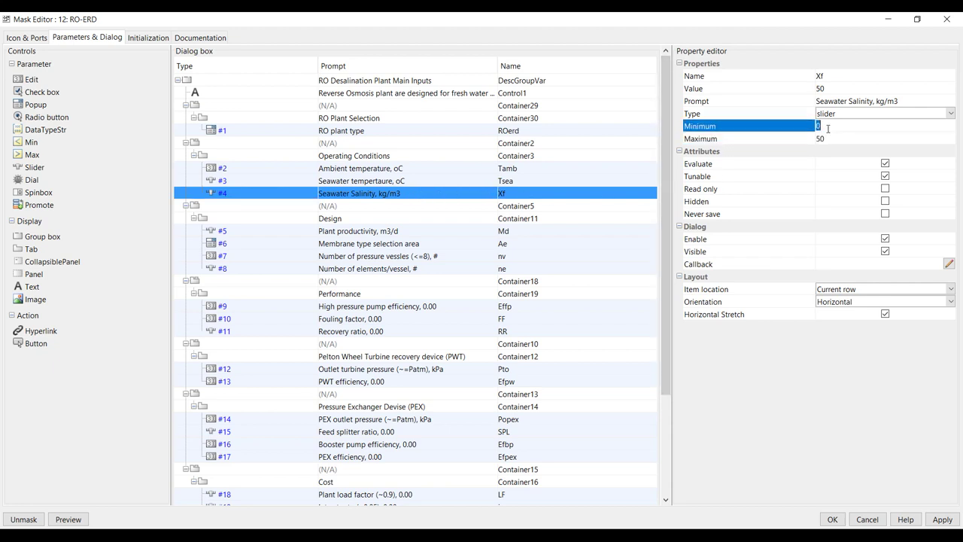
pyautogui.doubleClick(830, 140)
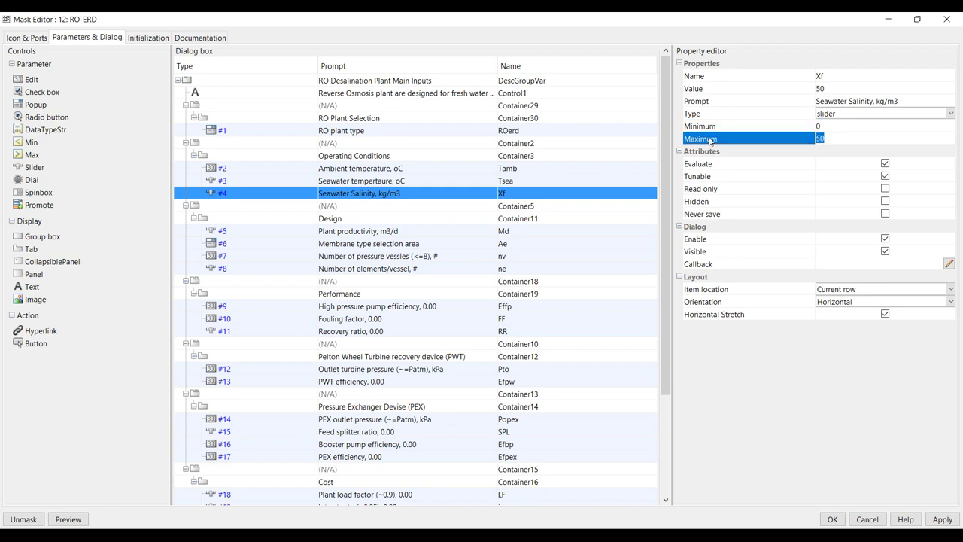
pyautogui.click(828, 127)
pyautogui.doubleClick(827, 139)
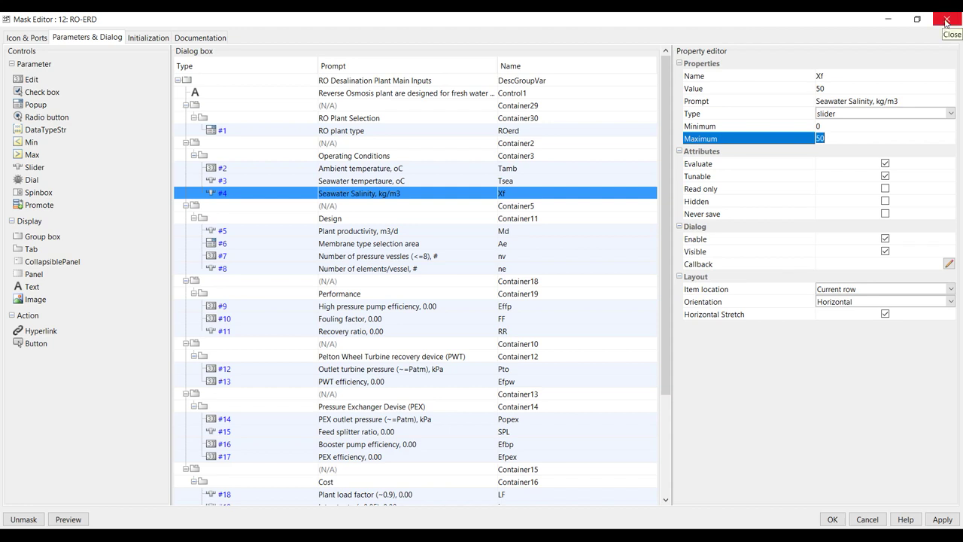
pyautogui.click(842, 125)
pyautogui.doubleClick(831, 140)
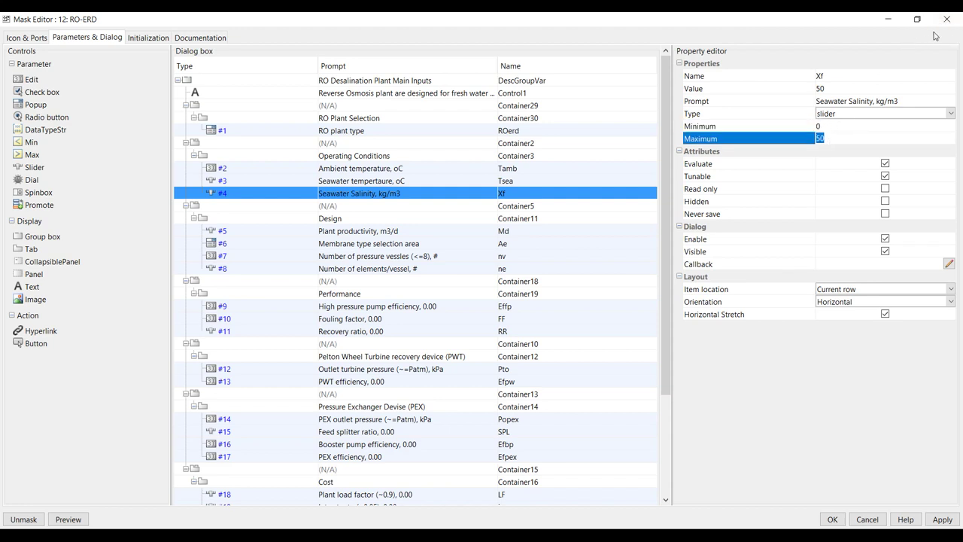
pyautogui.doubleClick(836, 125)
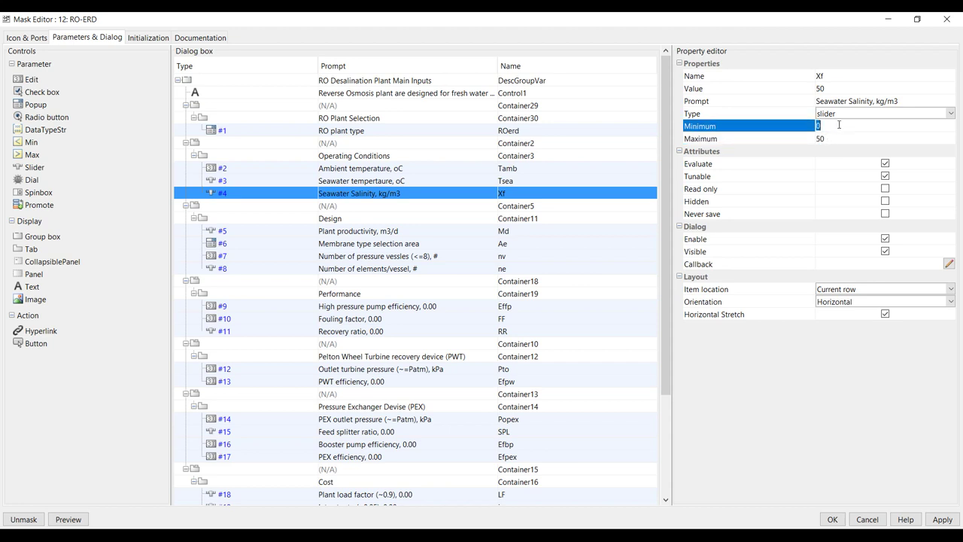
# Step: Try to apply a minimum of 1000 to the Seawater Salinity (Xf) slider in the RO-ERD mask
pyautogui.write('1000')
pyautogui.click(835, 139)
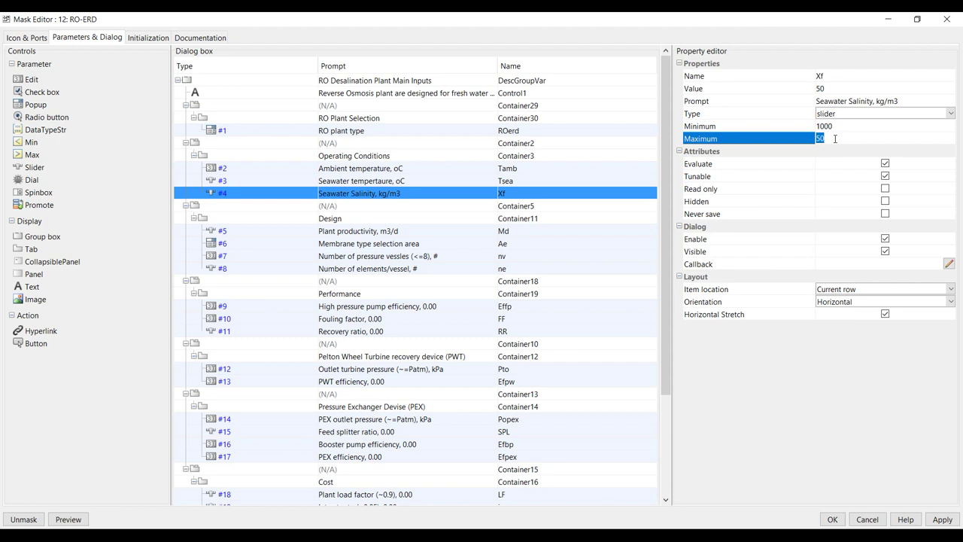
pyautogui.press('Return')
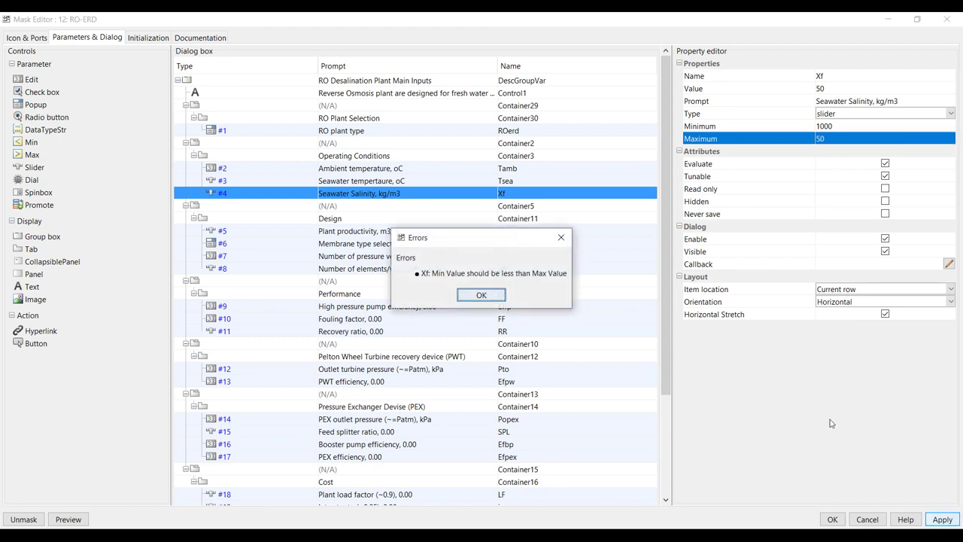
pyautogui.click(498, 294)
# Step: Set the Seawater Salinity (Xf) slider's minimum to 1, apply the mask change and close the mask definition
pyautogui.click(857, 121)
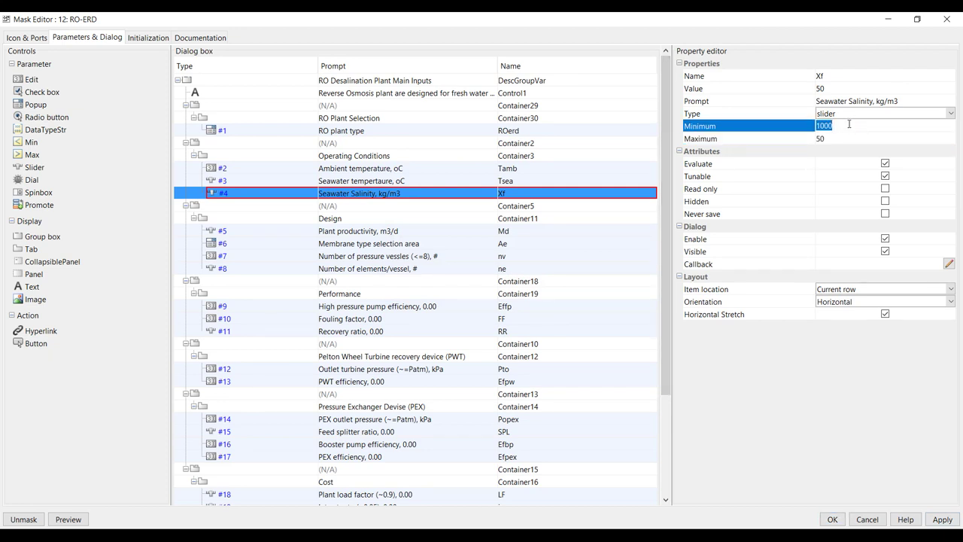
pyautogui.write('1')
pyautogui.click(834, 86)
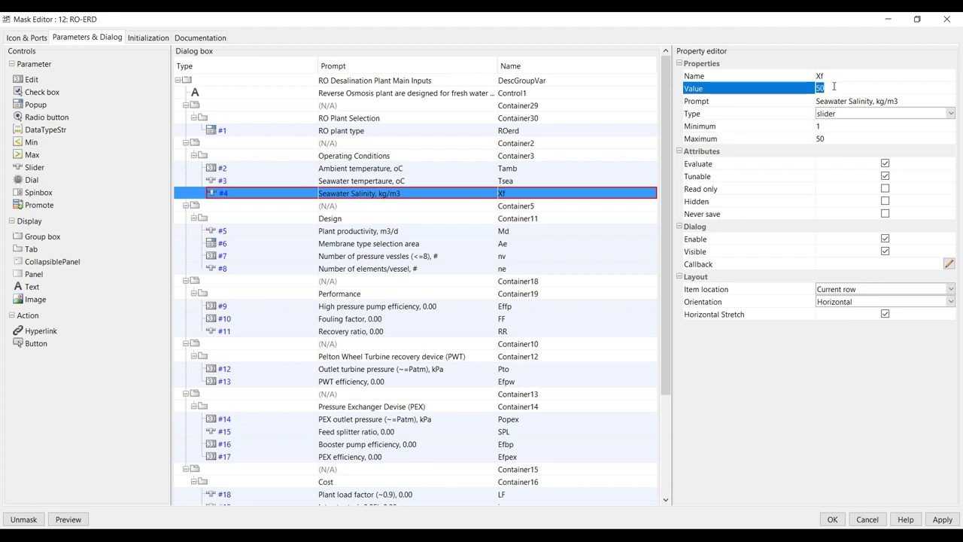
pyautogui.click(939, 519)
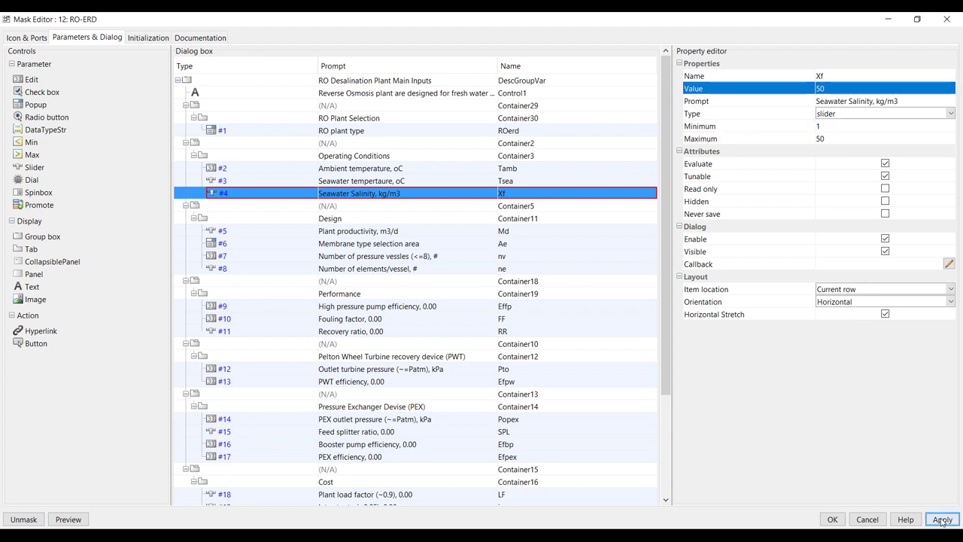
pyautogui.click(833, 519)
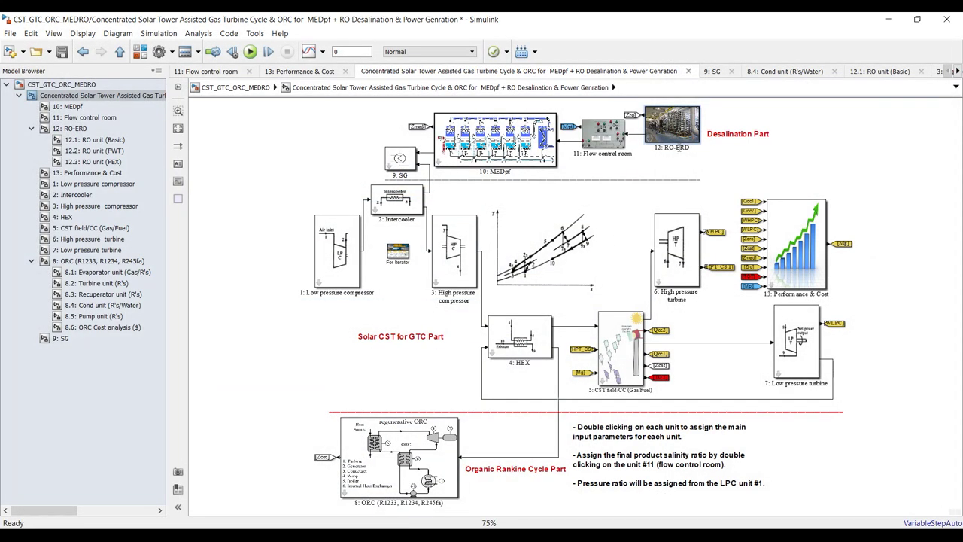
# Step: Open the RO-ERD block's parameters and set the plant productivity to 5000 m3/d
pyautogui.doubleClick(677, 134)
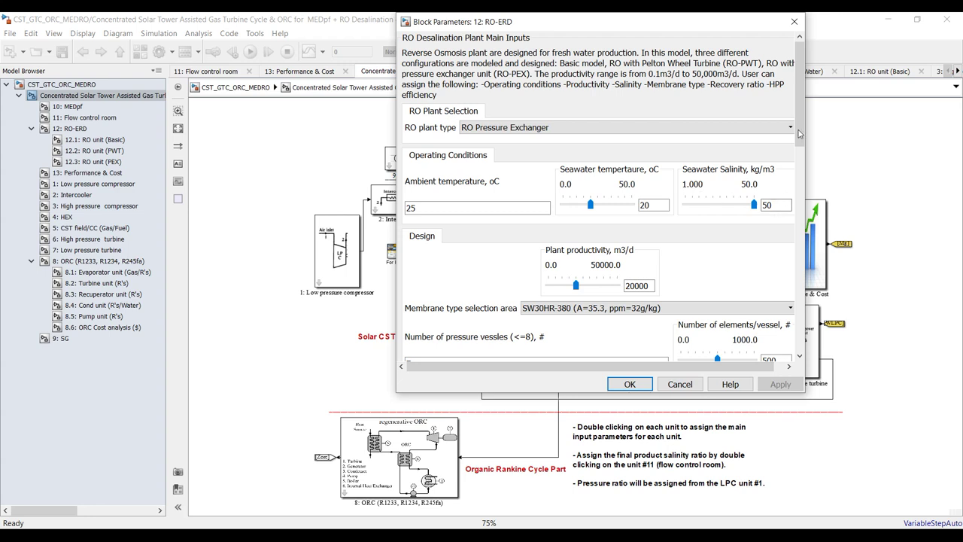
pyautogui.moveTo(800, 117); pyautogui.dragTo(800, 158)
pyautogui.doubleClick(643, 155)
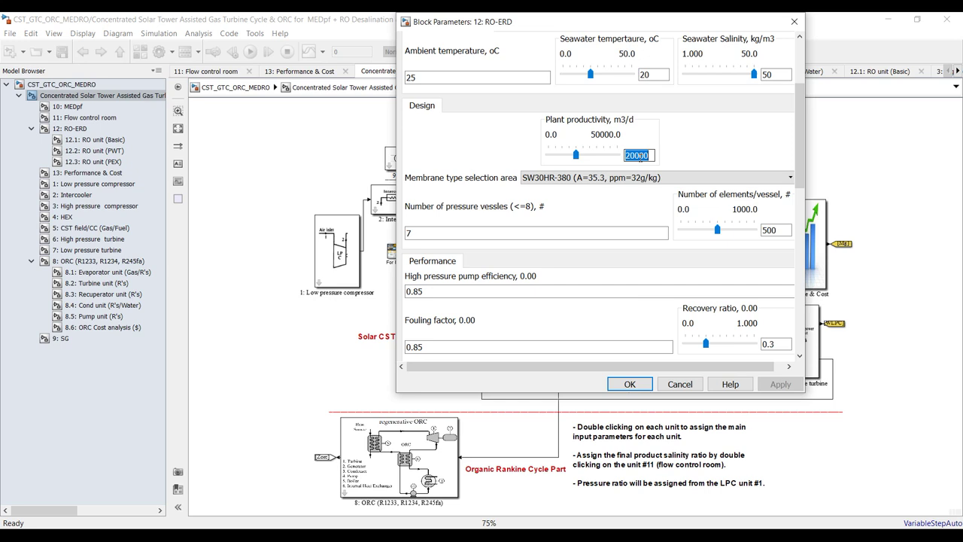
pyautogui.write('5000')
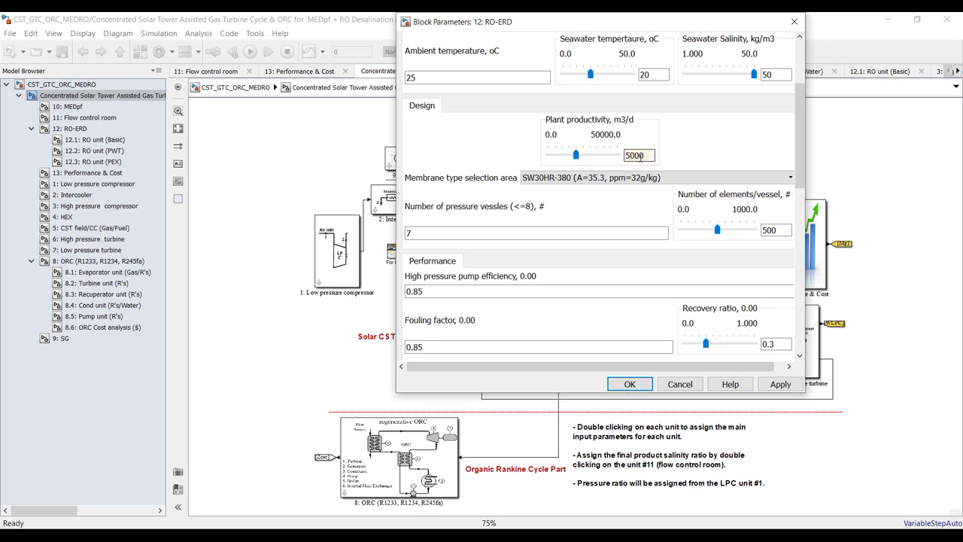
pyautogui.press('Tab')
# Step: Review the membrane type options and pressure vessel input, then set the number of elements per vessel to 40 and apply
pyautogui.moveTo(805, 166); pyautogui.dragTo(833, 174)
pyautogui.click(570, 133)
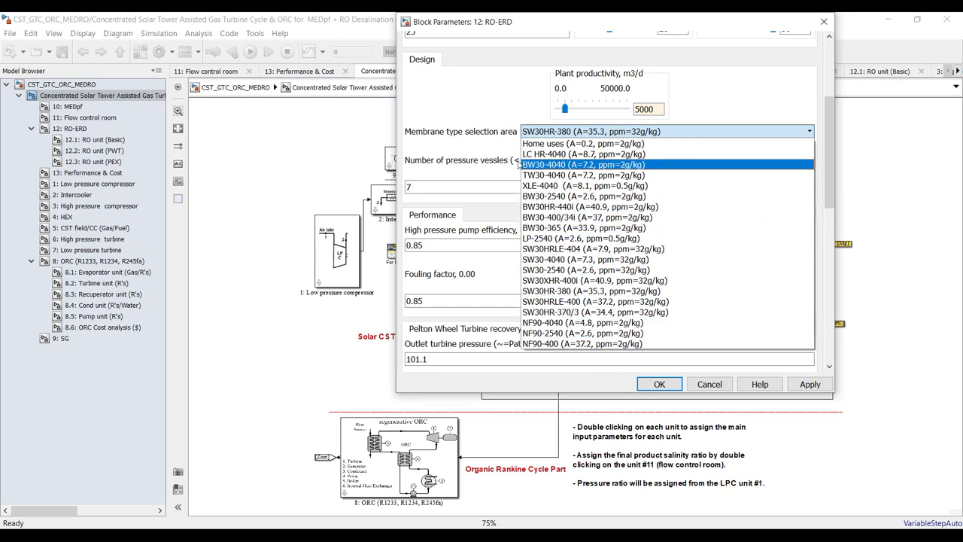
pyautogui.click(452, 99)
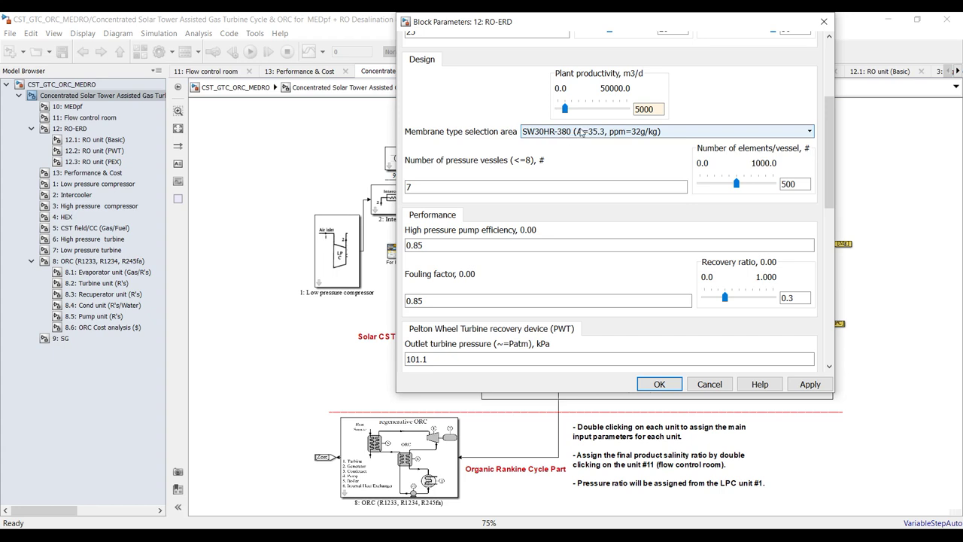
pyautogui.doubleClick(504, 185)
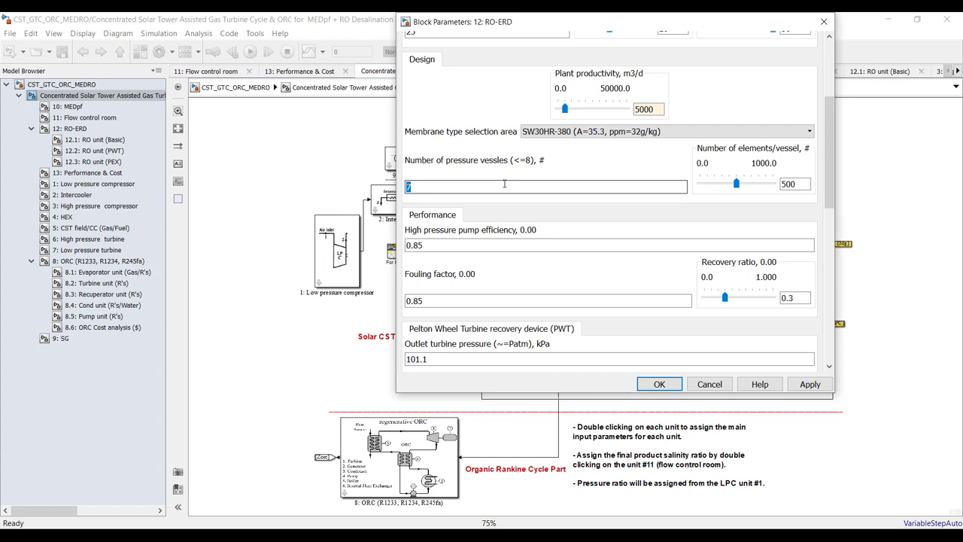
pyautogui.doubleClick(799, 185)
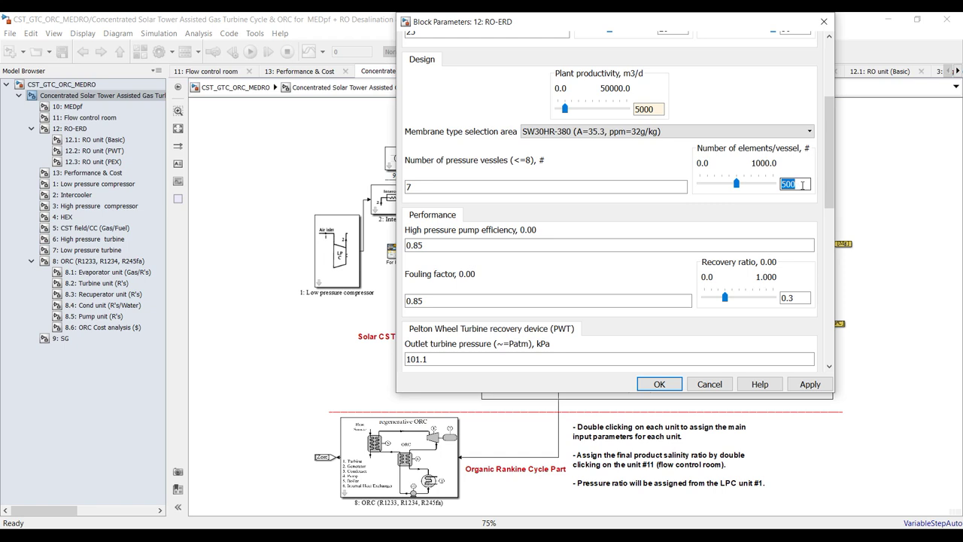
pyautogui.write('40')
pyautogui.press('Tab')
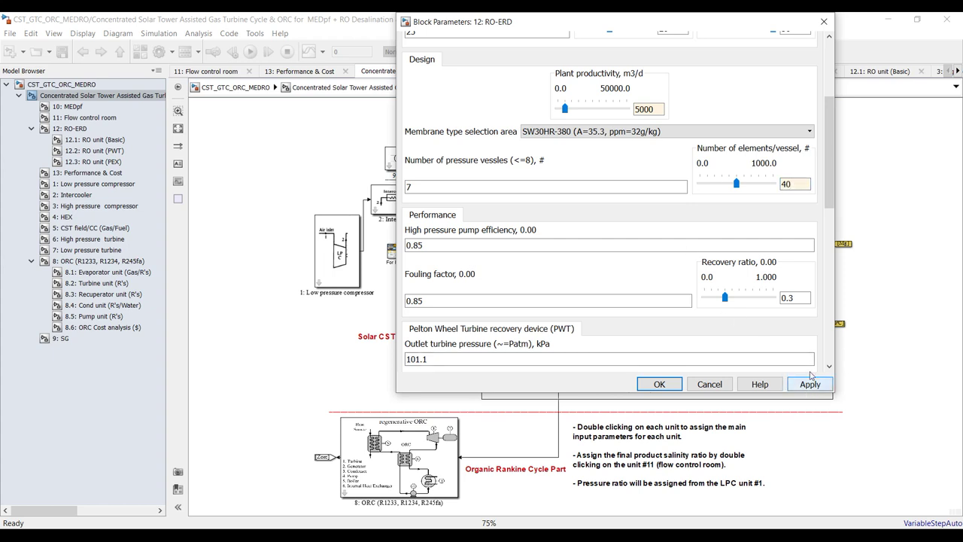
pyautogui.click(810, 384)
# Step: Go through the RO-ERD performance inputs, set the recovery ratio to 0.30 and apply it
pyautogui.moveTo(831, 199)
pyautogui.mouseDown()
pyautogui.moveTo(832, 210)
pyautogui.moveTo(832, 198)
pyautogui.mouseUp()
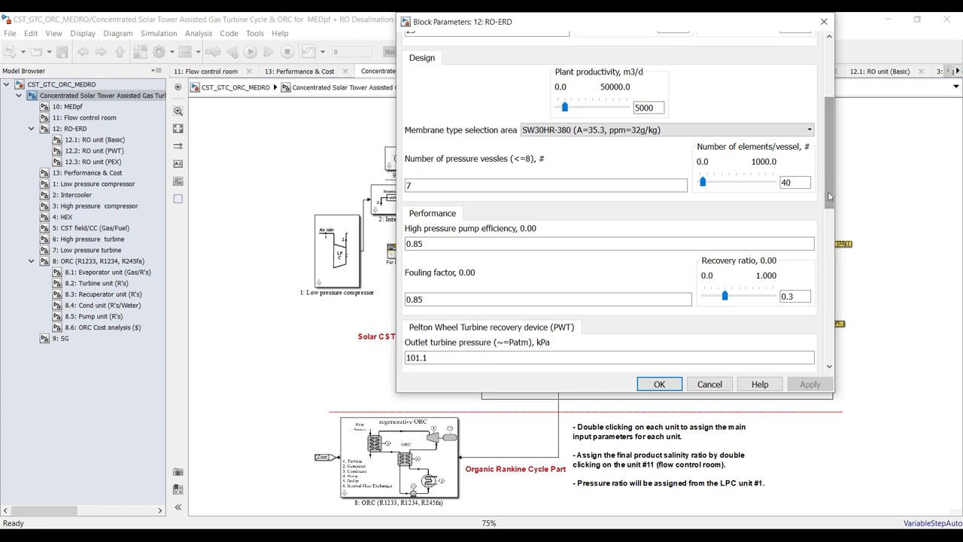
pyautogui.moveTo(827, 184); pyautogui.dragTo(826, 191)
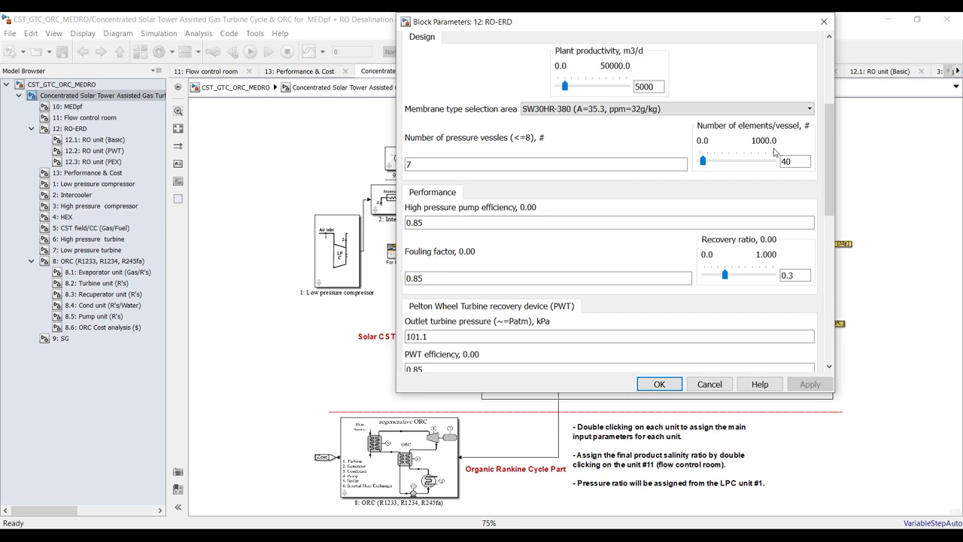
pyautogui.tripleClick(476, 226)
pyautogui.moveTo(830, 188); pyautogui.dragTo(839, 222)
pyautogui.tripleClick(496, 116)
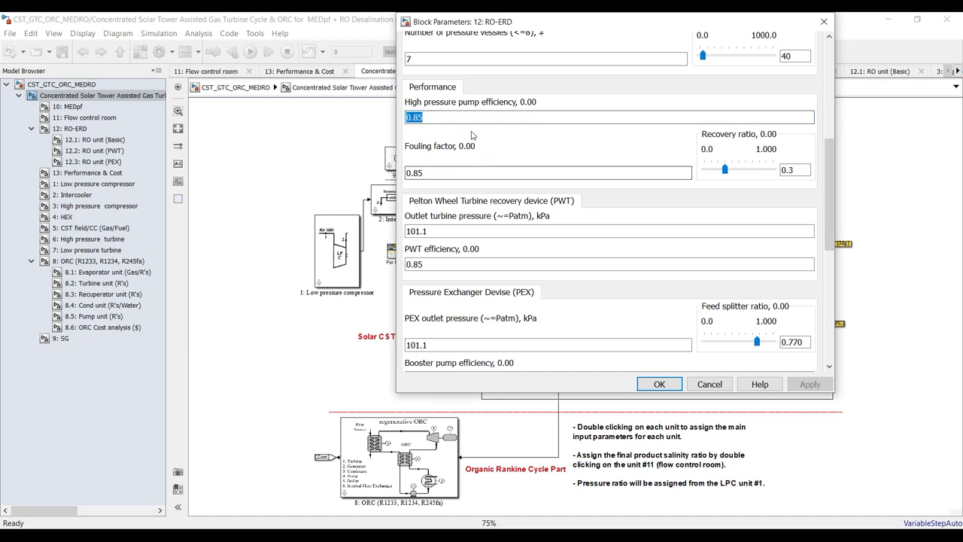
pyautogui.tripleClick(448, 170)
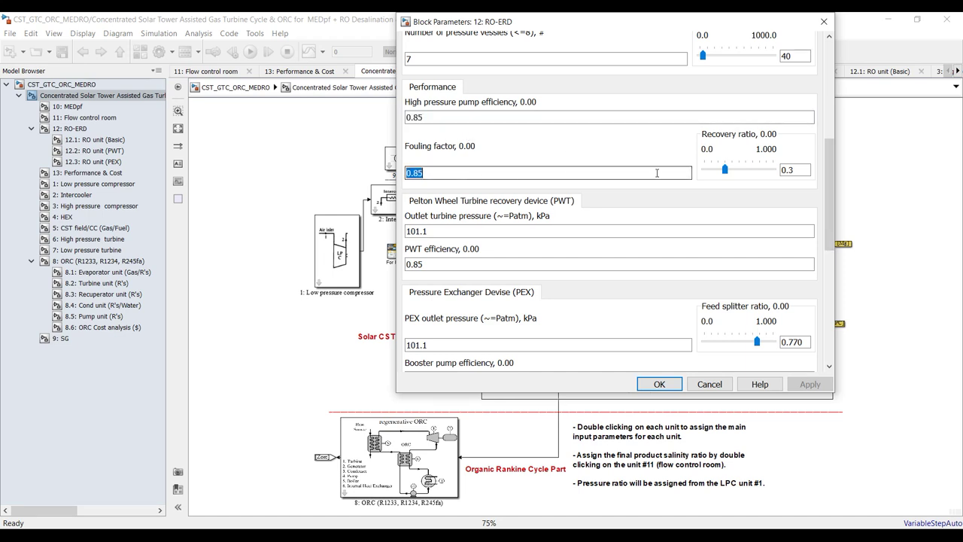
pyautogui.tripleClick(807, 170)
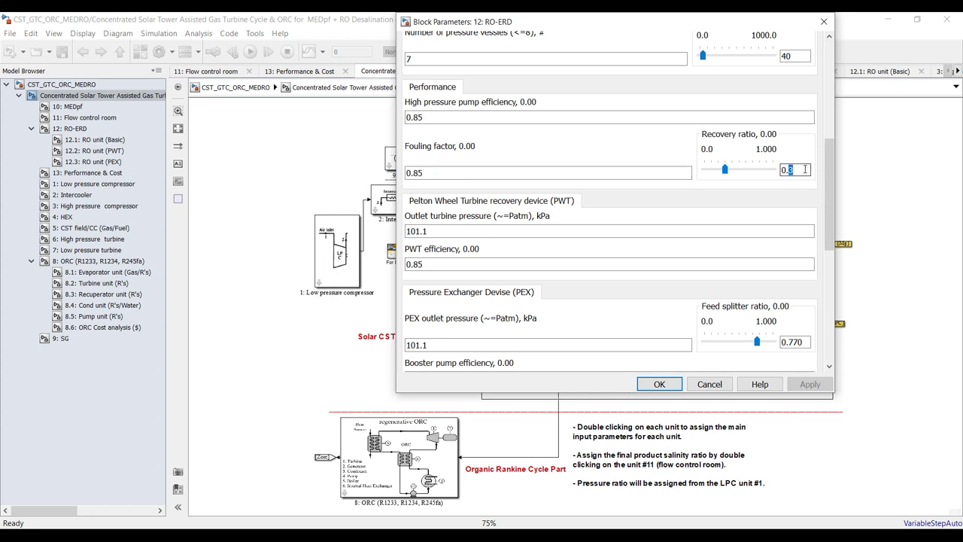
pyautogui.write('0.30')
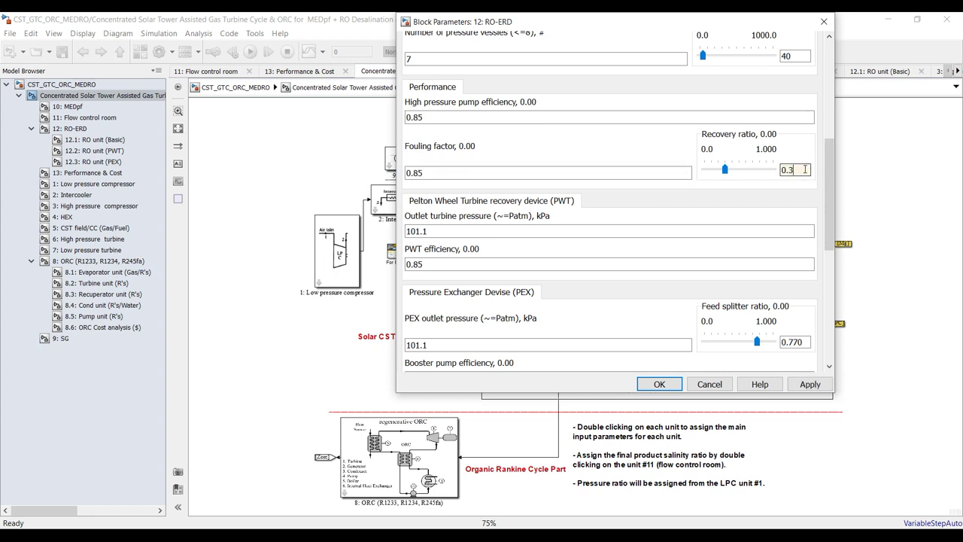
pyautogui.click(817, 384)
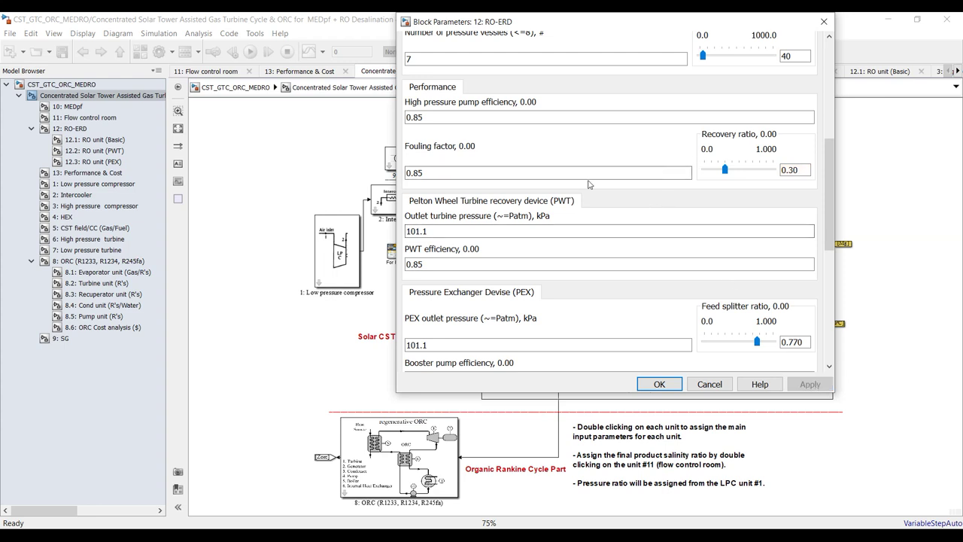
# Step: Examine the Pelton Wheel Turbine pressure and efficiency inputs and the Pressure Exchanger's outlet pressure, feed splitter ratio and efficiencies
pyautogui.moveTo(830, 217); pyautogui.dragTo(833, 249)
pyautogui.click(527, 149)
pyautogui.doubleClick(442, 181)
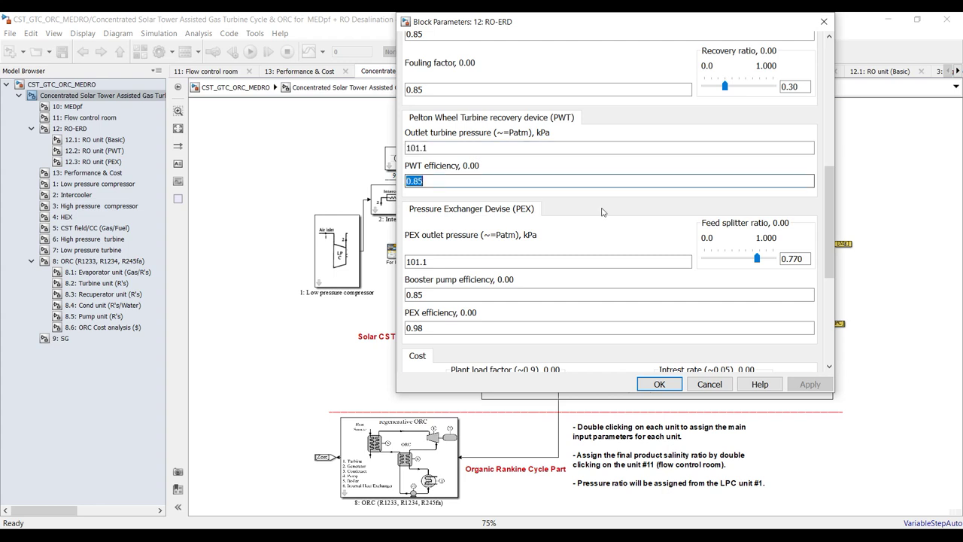
pyautogui.moveTo(834, 286); pyautogui.dragTo(835, 296)
pyautogui.doubleClick(445, 142)
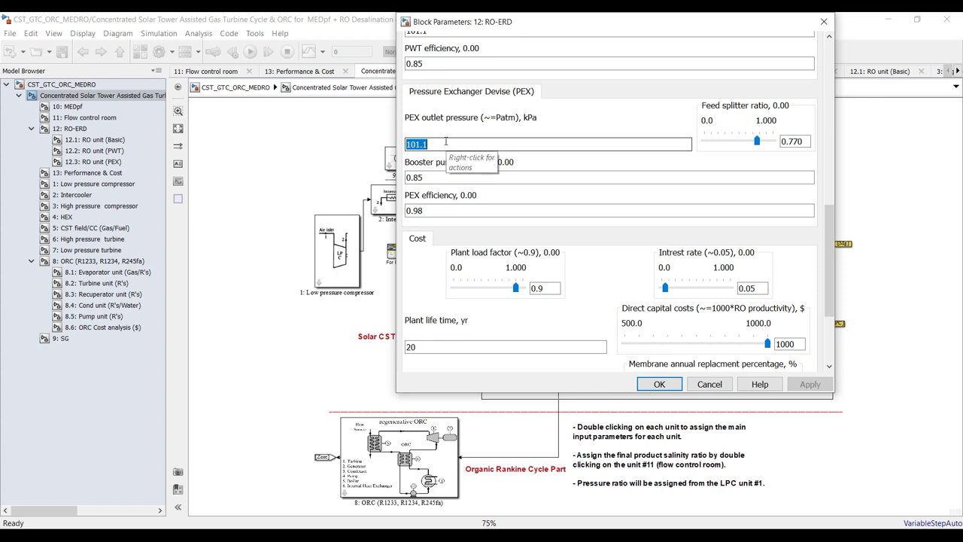
pyautogui.doubleClick(794, 141)
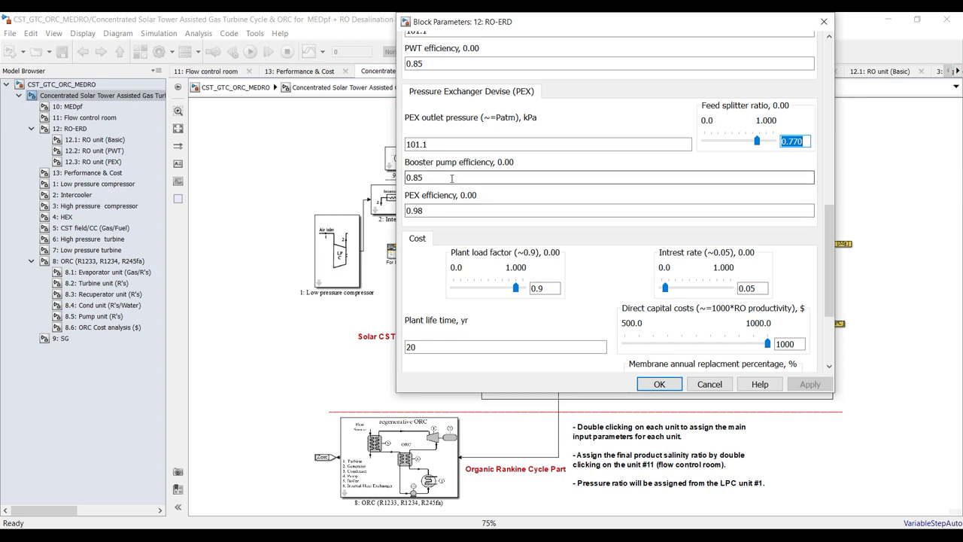
pyautogui.doubleClick(436, 211)
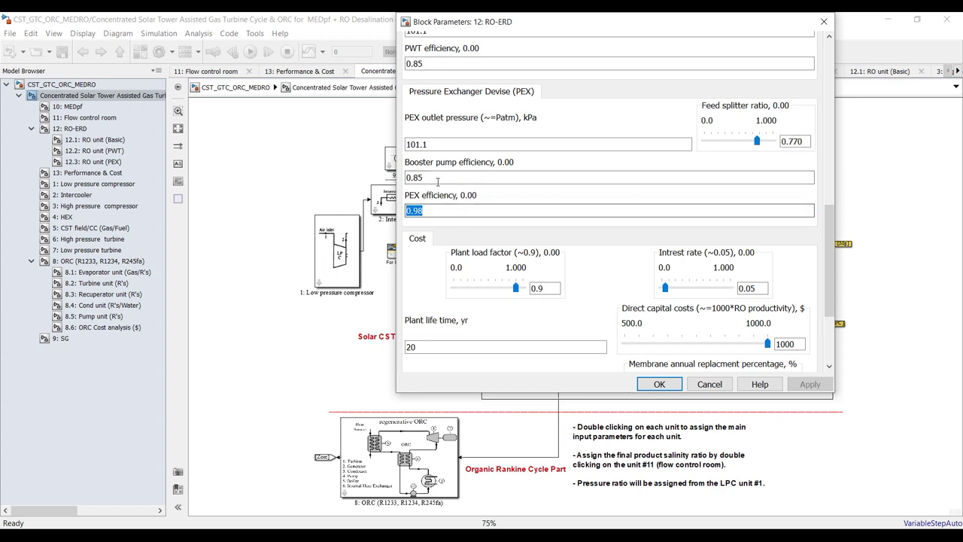
pyautogui.doubleClick(436, 177)
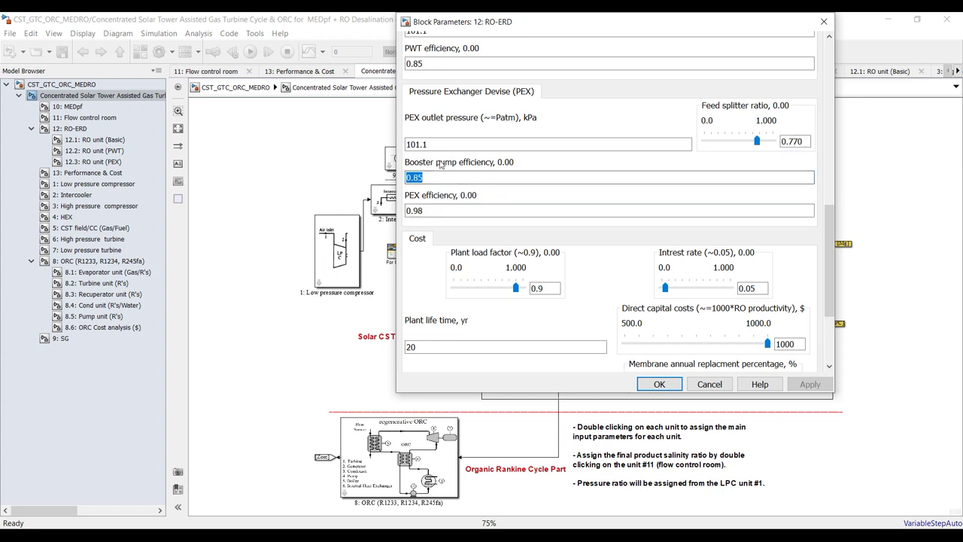
# Step: Examine the RO-ERD cost inputs from plant load factor and interest rate to specific electrical cost, and close the parameters with acceptance
pyautogui.moveTo(826, 254); pyautogui.dragTo(834, 308)
pyautogui.doubleClick(554, 152)
pyautogui.doubleClick(747, 153)
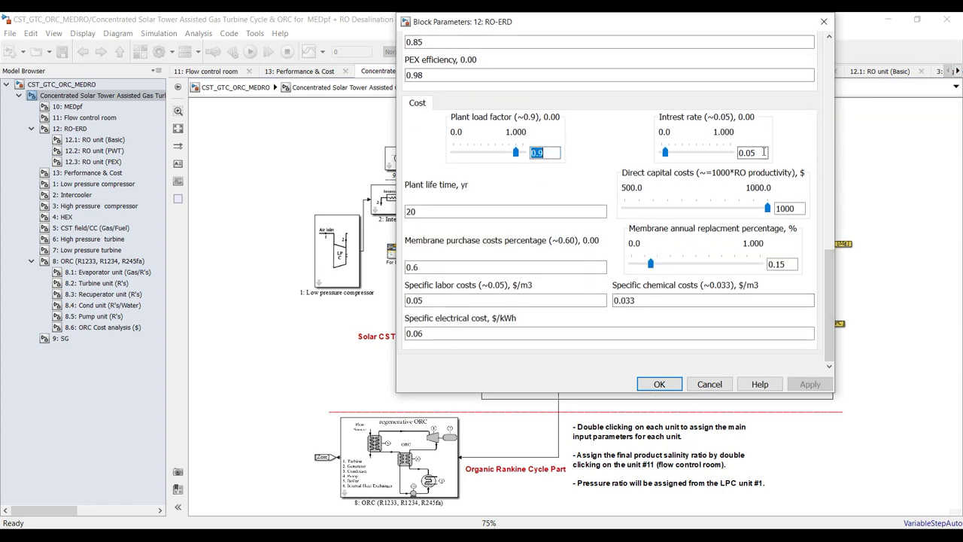
pyautogui.doubleClick(486, 211)
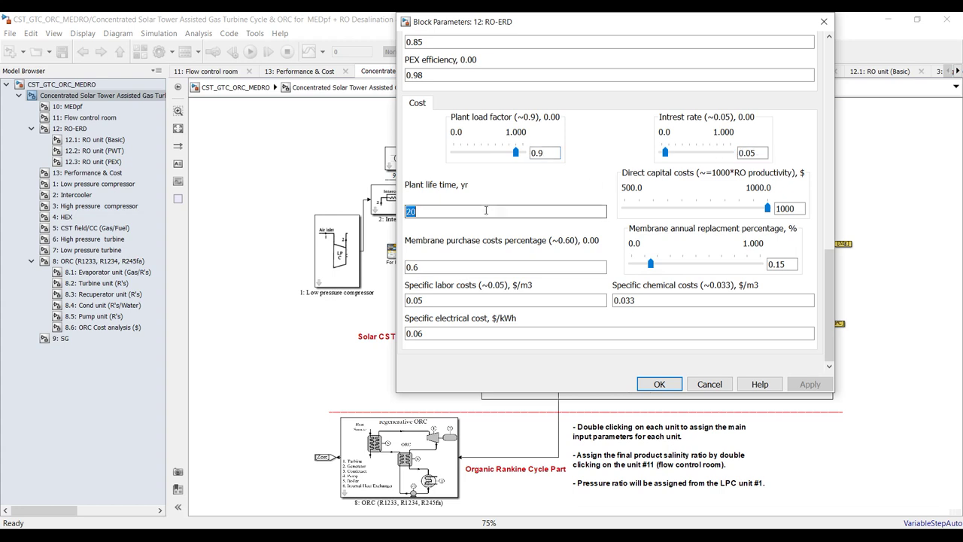
pyautogui.doubleClick(785, 209)
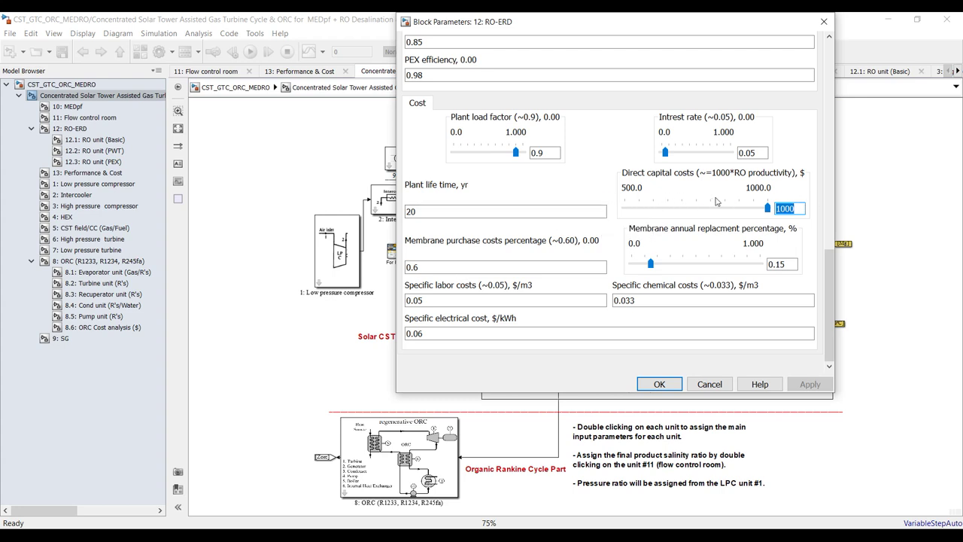
pyautogui.doubleClick(468, 266)
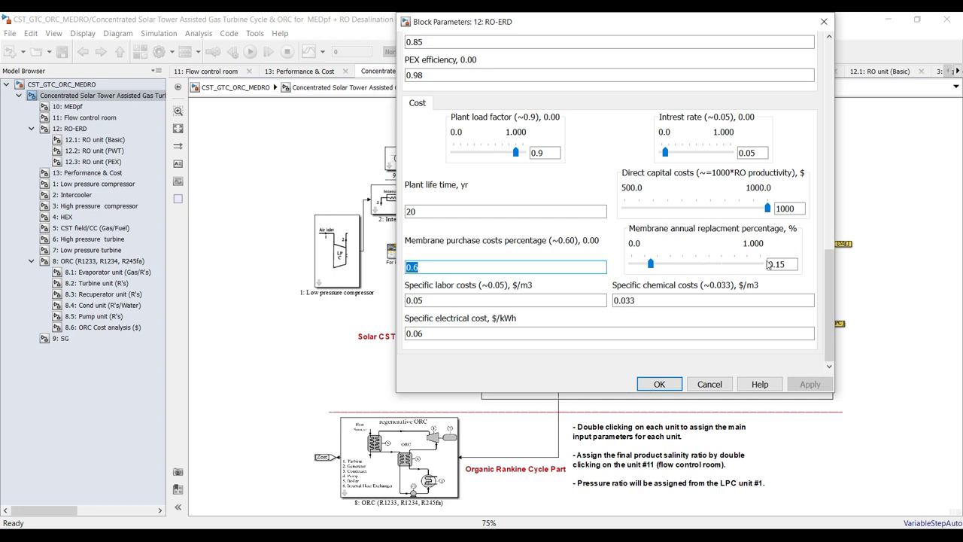
pyautogui.doubleClick(783, 264)
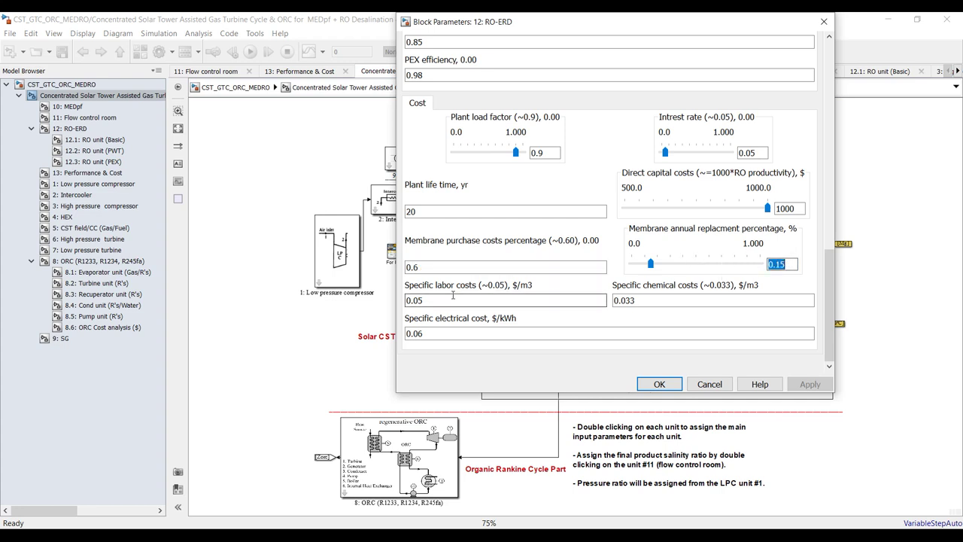
pyautogui.doubleClick(452, 302)
pyautogui.press('Tab')
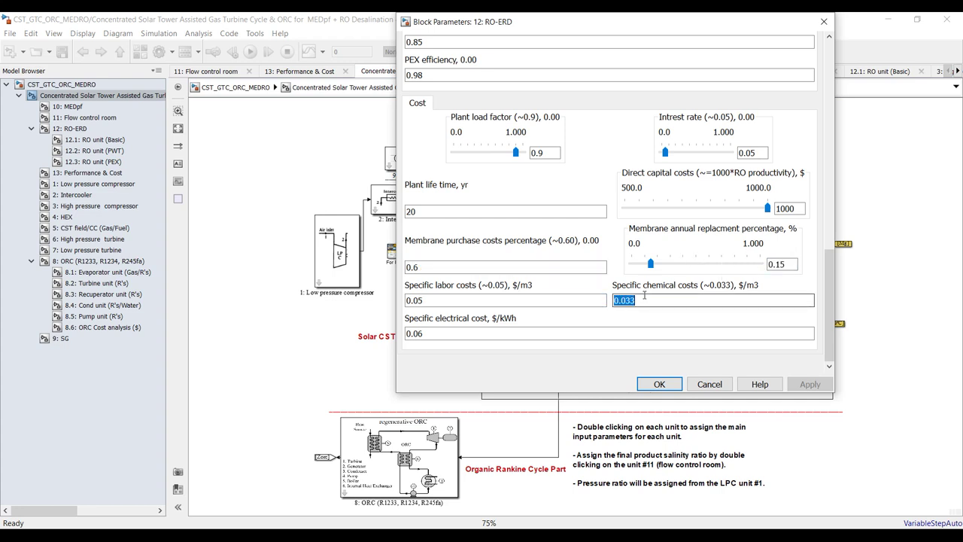
pyautogui.doubleClick(432, 332)
pyautogui.click(432, 333)
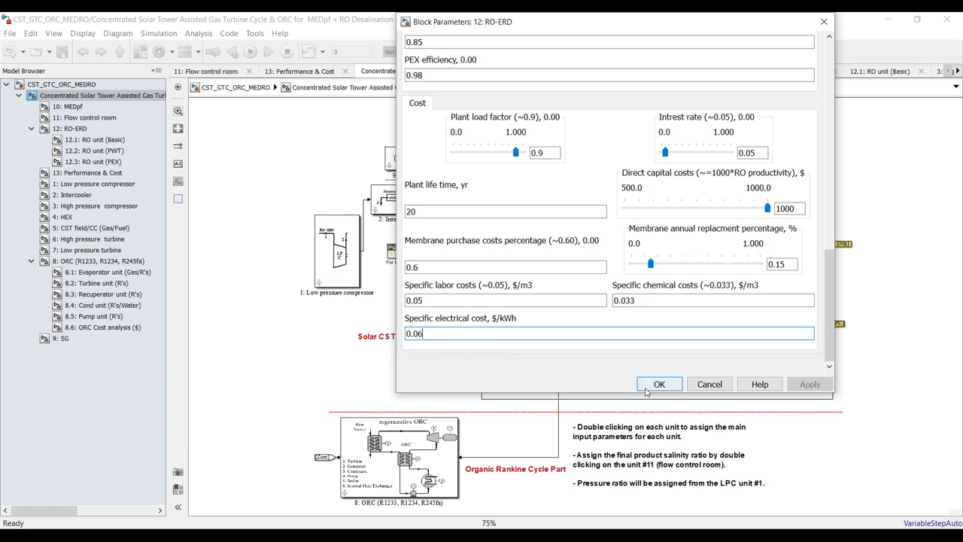
pyautogui.click(645, 386)
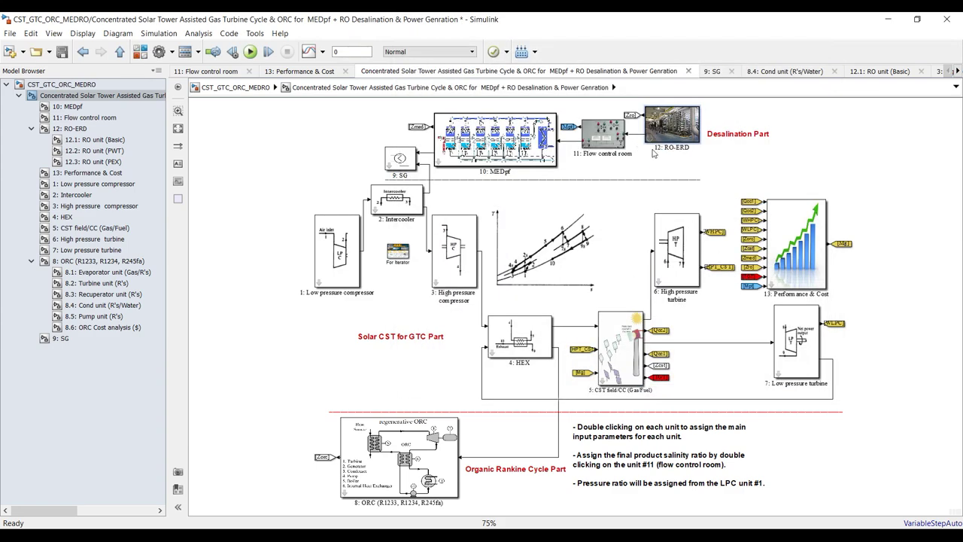
# Step: Set the product salinity ratio of the Flow control room unit to 200 ppm and accept the parameters
pyautogui.doubleClick(602, 137)
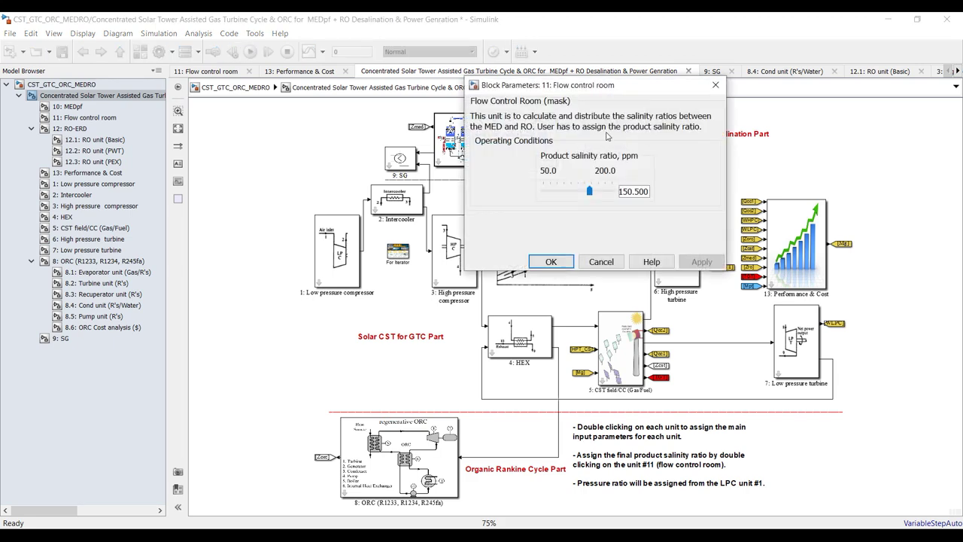
pyautogui.moveTo(669, 118); pyautogui.dragTo(411, 126)
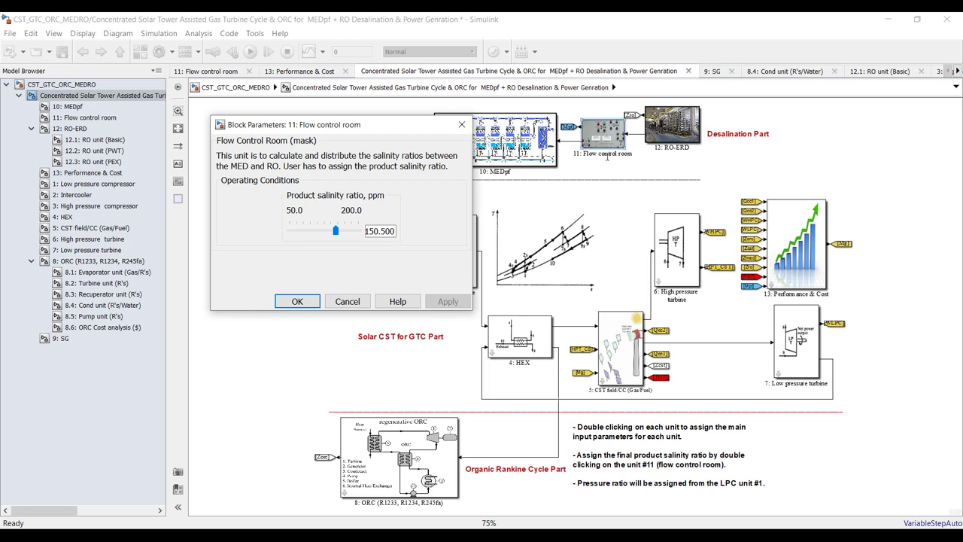
pyautogui.press('Tab')
pyautogui.moveTo(335, 231); pyautogui.dragTo(362, 232)
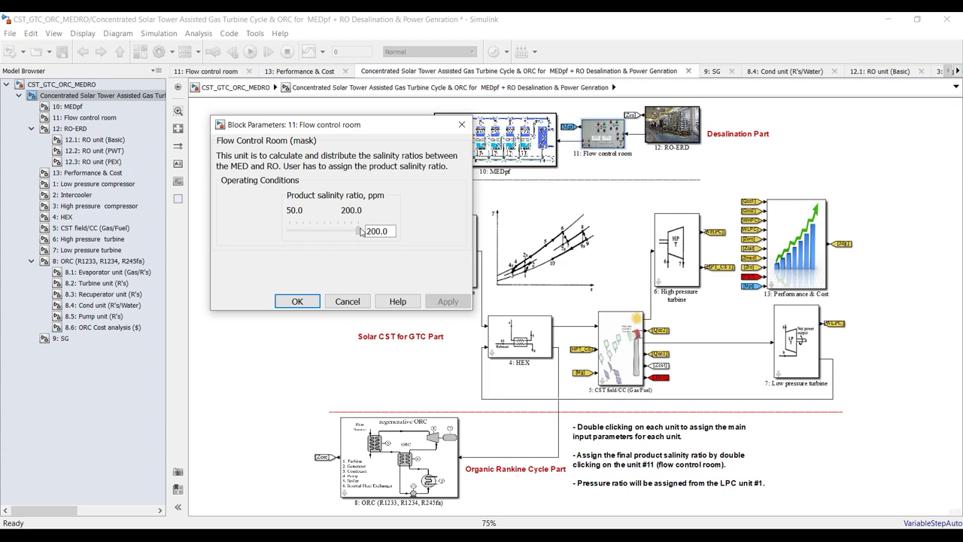
pyautogui.click(297, 301)
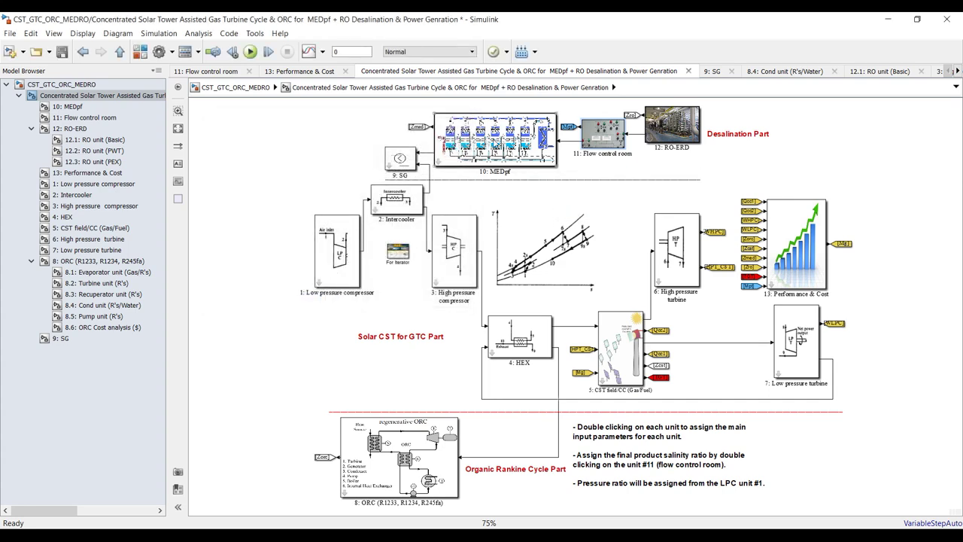
pyautogui.doubleClick(476, 142)
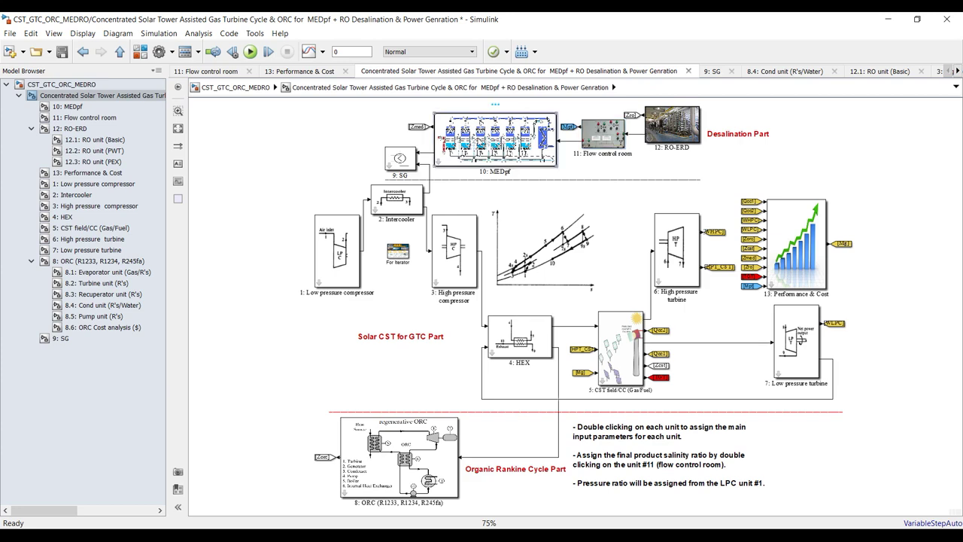
pyautogui.moveTo(489, 23); pyautogui.dragTo(486, 81)
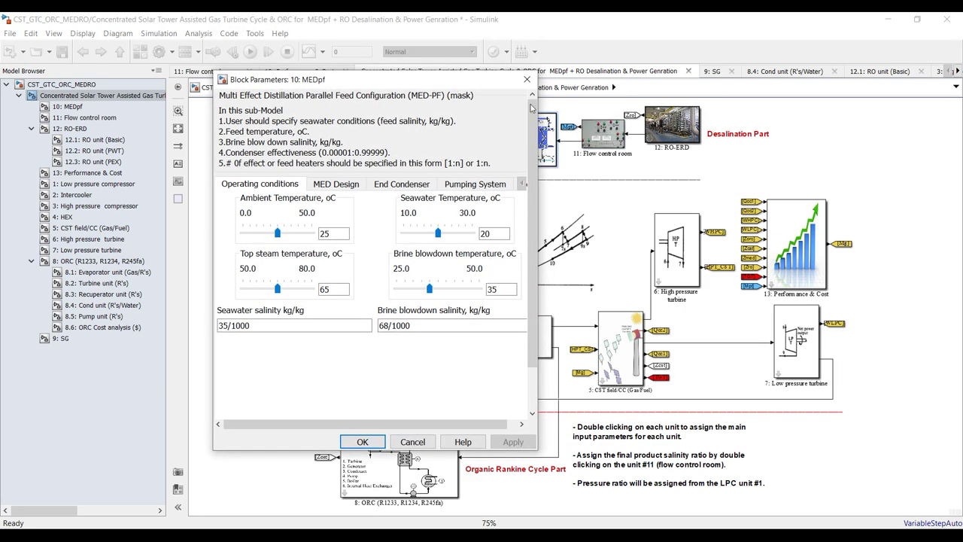
pyautogui.click(525, 80)
pyautogui.moveTo(933, 129); pyautogui.dragTo(262, 477)
pyautogui.click(226, 155)
# Step: Open the MEDpf unit's parameters and review the ambient, seawater, top steam and brine blowdown temperatures and both salinity inputs
pyautogui.doubleClick(482, 145)
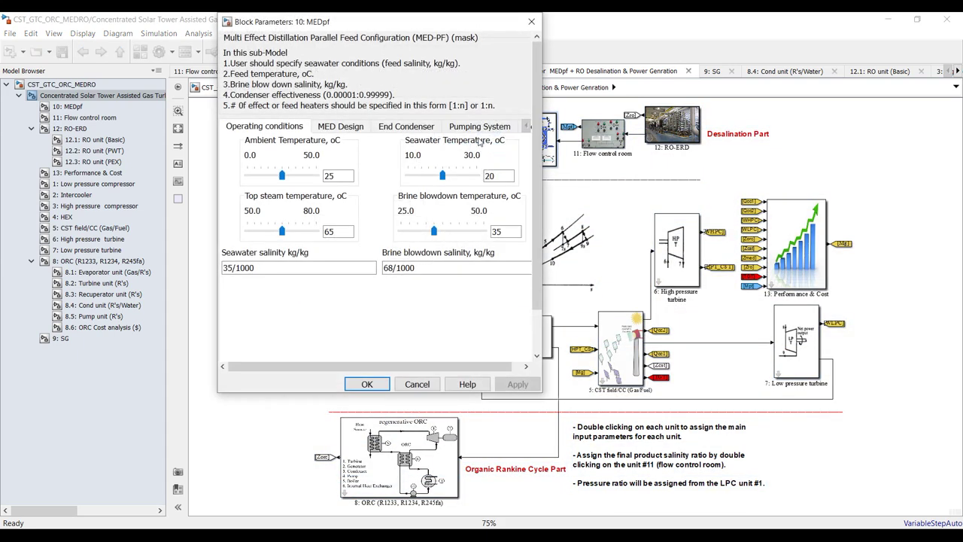
pyautogui.moveTo(468, 21); pyautogui.dragTo(430, 51)
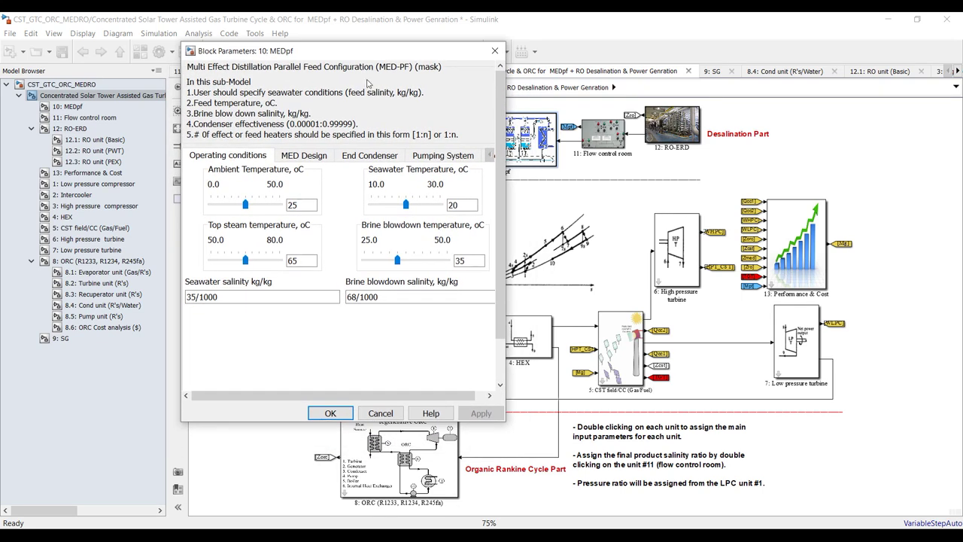
pyautogui.doubleClick(307, 201)
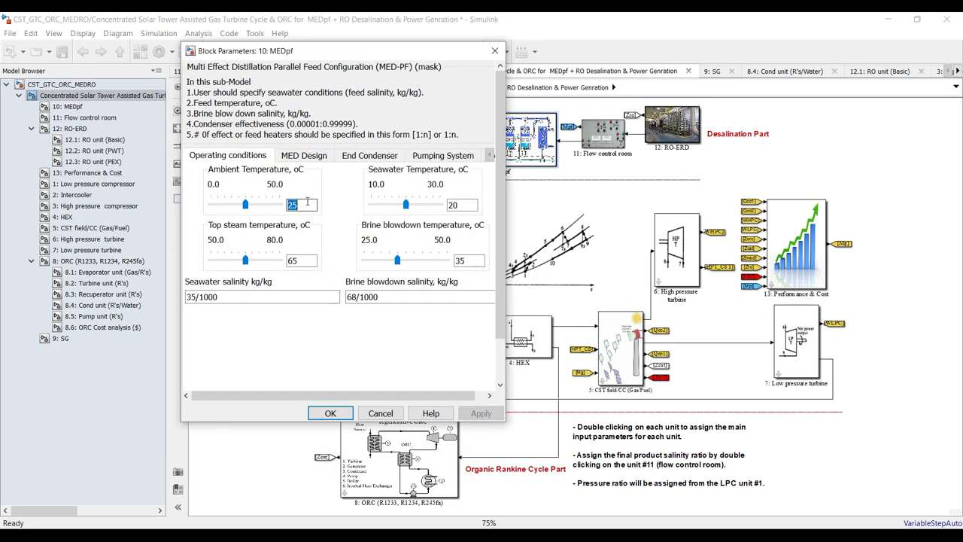
pyautogui.doubleClick(456, 203)
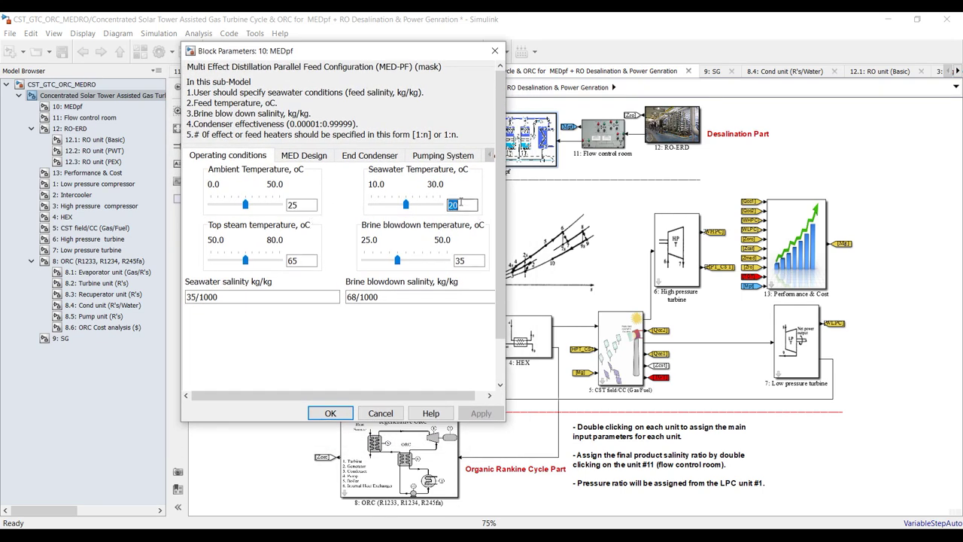
pyautogui.doubleClick(313, 260)
pyautogui.doubleClick(460, 260)
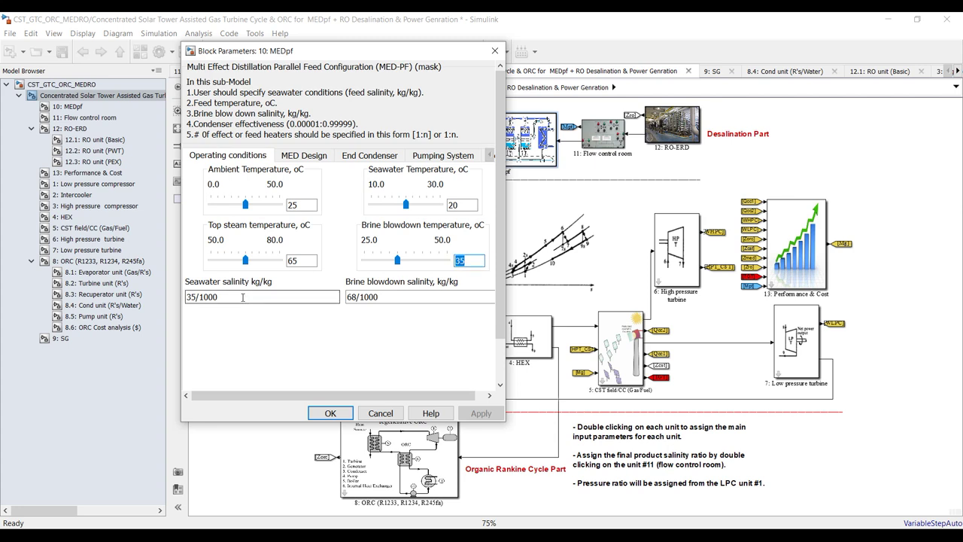
pyautogui.doubleClick(242, 297)
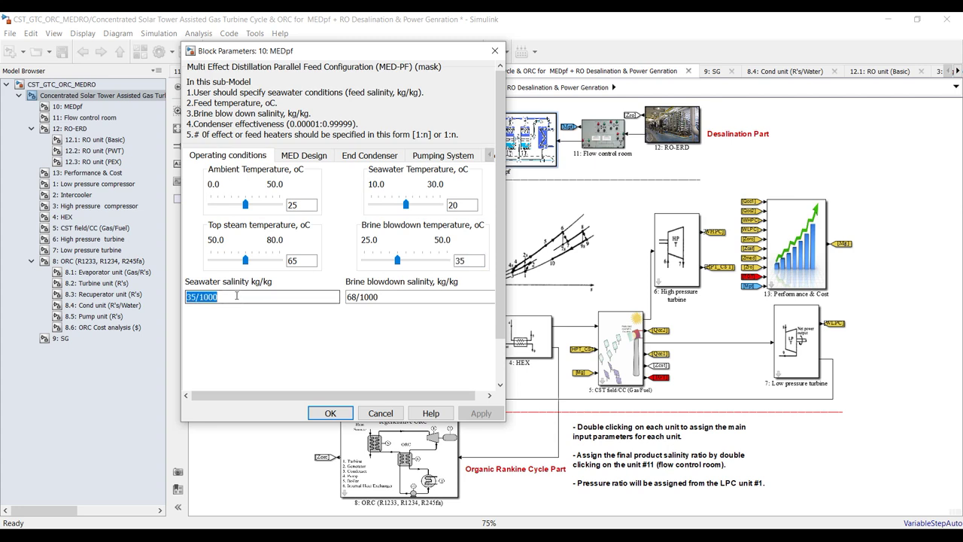
pyautogui.doubleClick(371, 301)
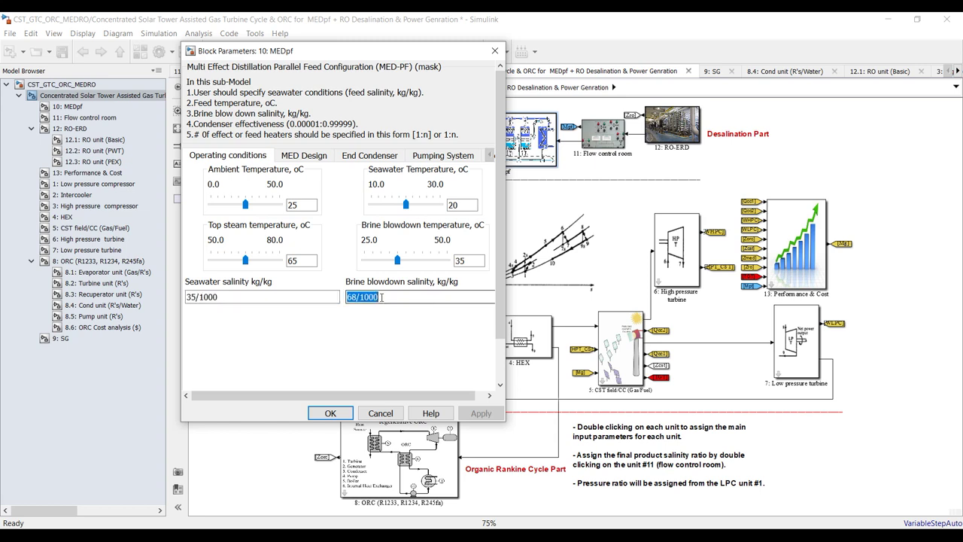
# Step: Set the seawater salinity in the MEDpf operating conditions to 50/1000 kg/kg
pyautogui.click(193, 297)
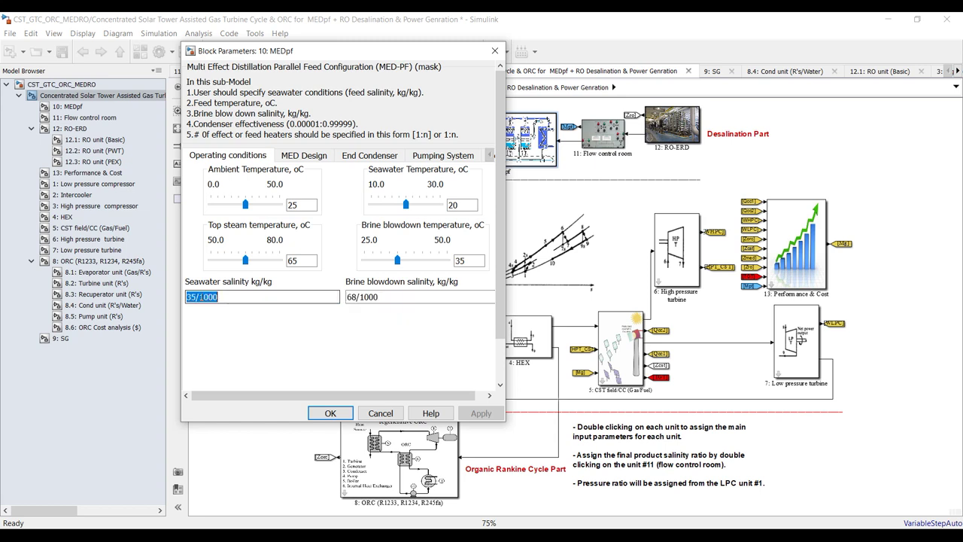
pyautogui.doubleClick(193, 297)
pyautogui.write('50')
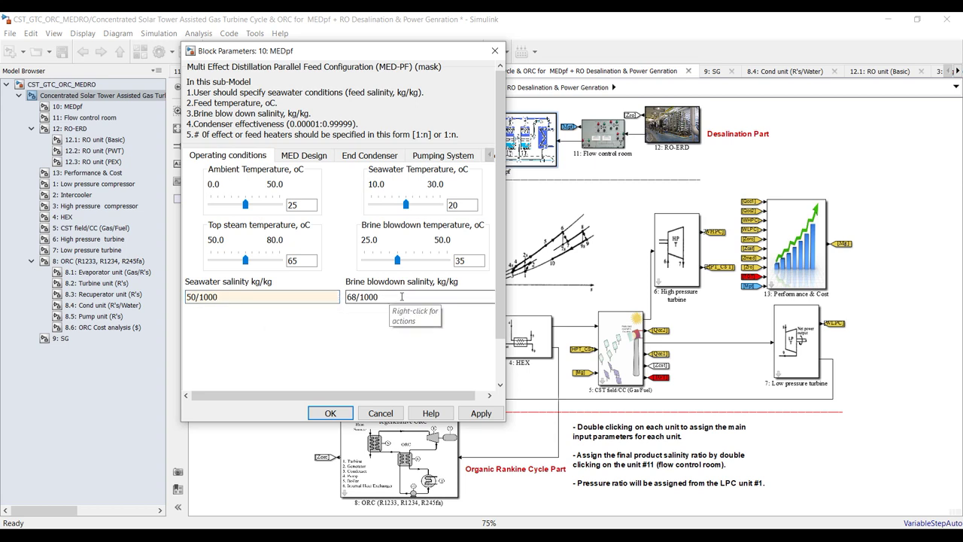
pyautogui.click(348, 299)
pyautogui.click(354, 299)
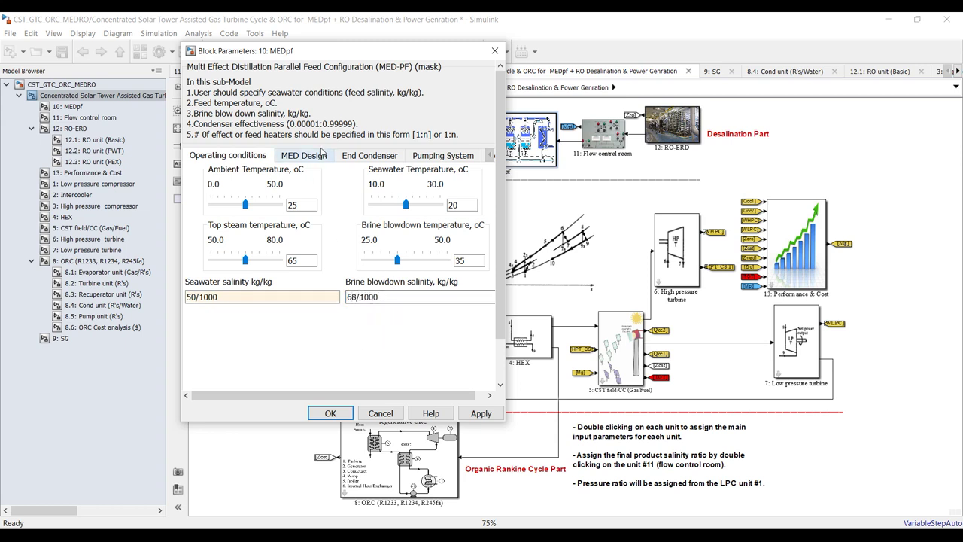
# Step: Enter 1:8 as the number of effects in the MED design inputs
pyautogui.click(325, 157)
pyautogui.doubleClick(256, 185)
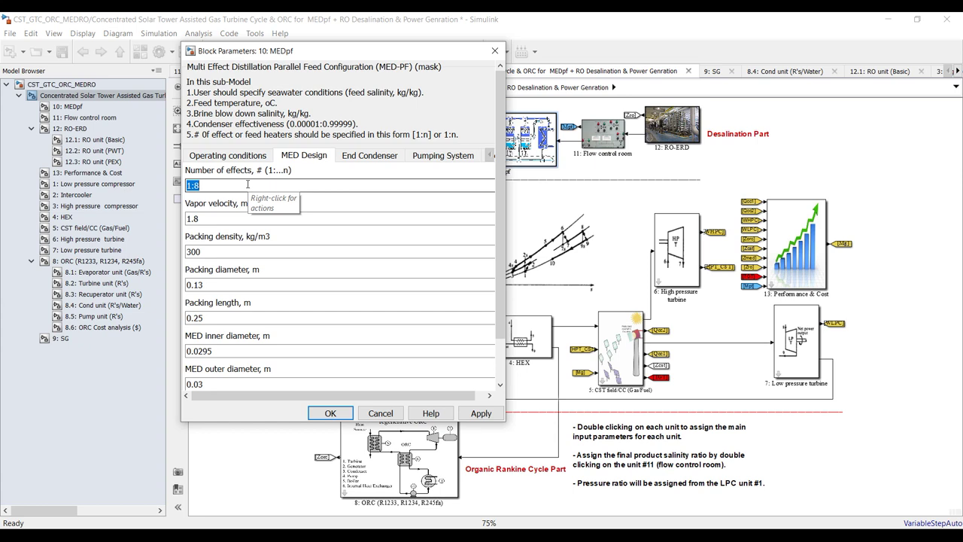
pyautogui.click(248, 184)
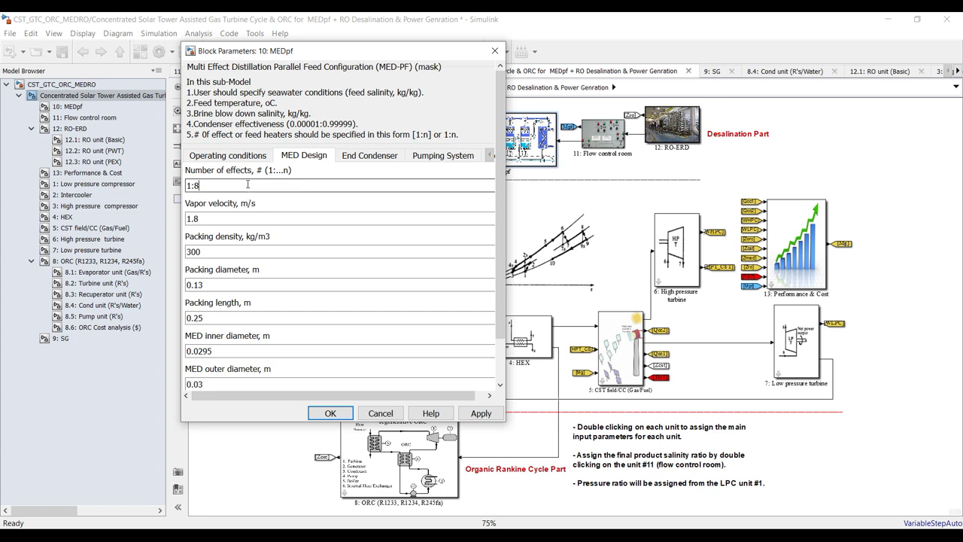
pyautogui.hotkey('shift', 'Left')
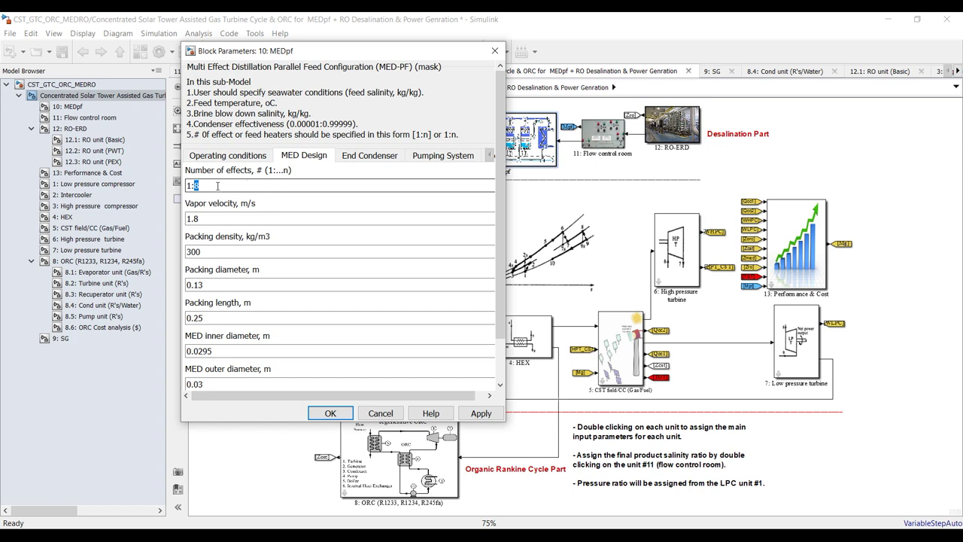
pyautogui.write('8')
# Step: Go through the remaining MED design inputs, from vapor velocity and packing dimensions to the inner, outer and shell diameters
pyautogui.doubleClick(224, 216)
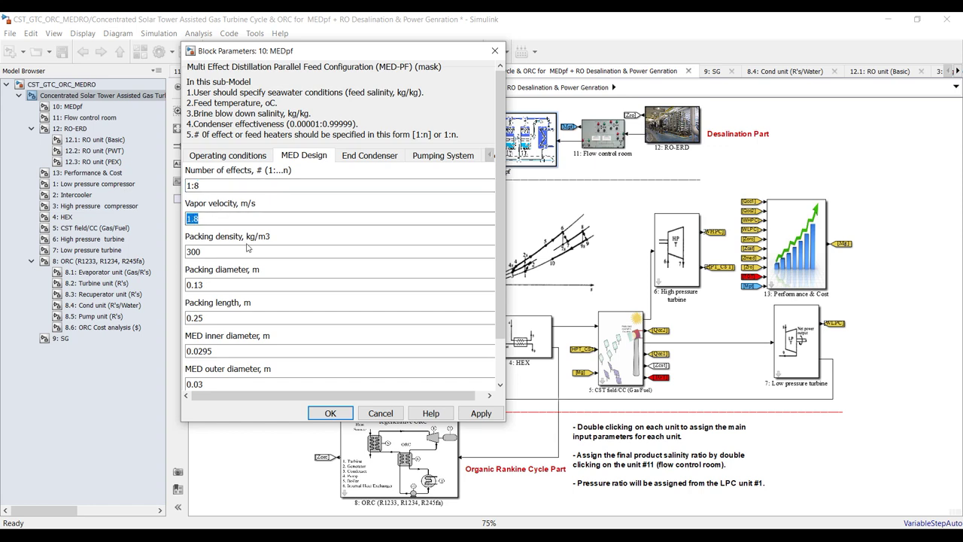
pyautogui.click(207, 222)
pyautogui.scroll(-2, 208, 222)
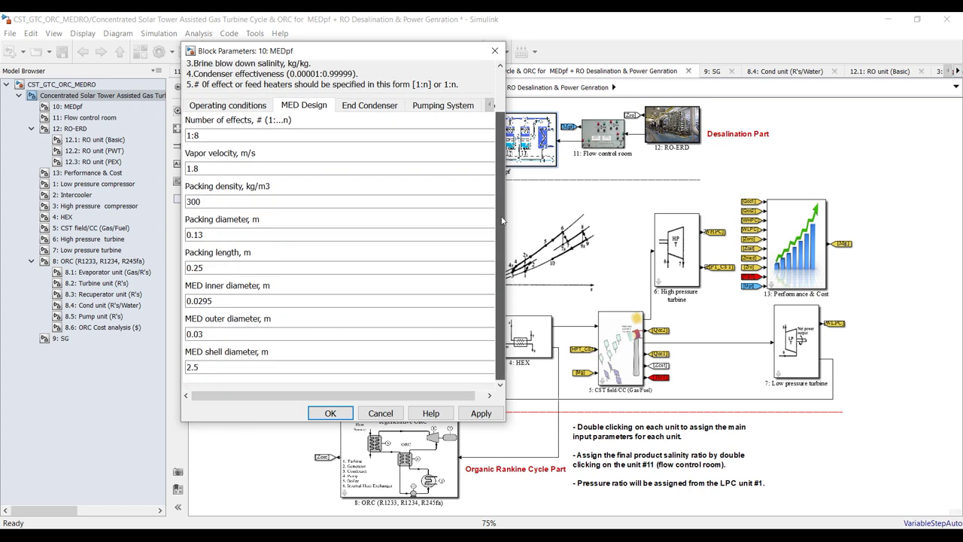
pyautogui.doubleClick(197, 234)
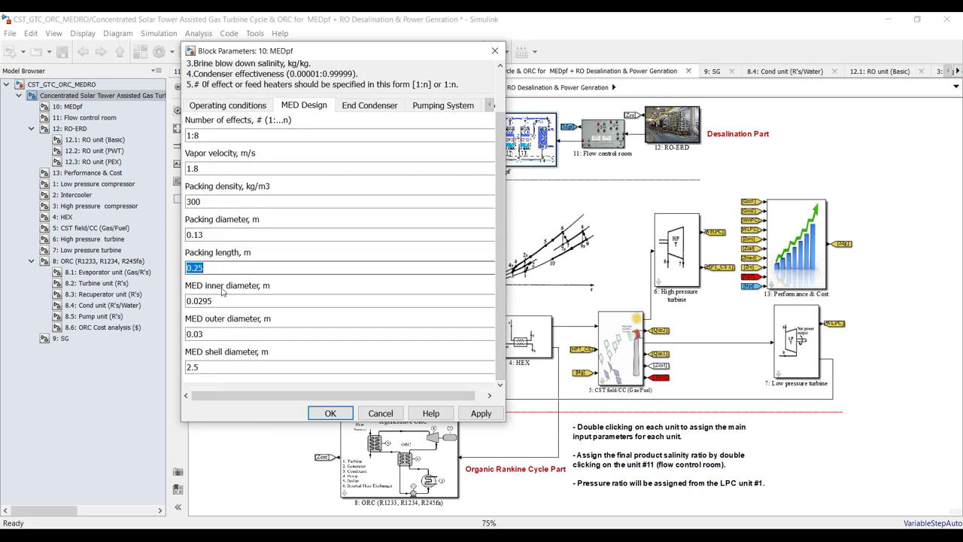
pyautogui.doubleClick(228, 300)
pyautogui.doubleClick(227, 333)
pyautogui.doubleClick(233, 366)
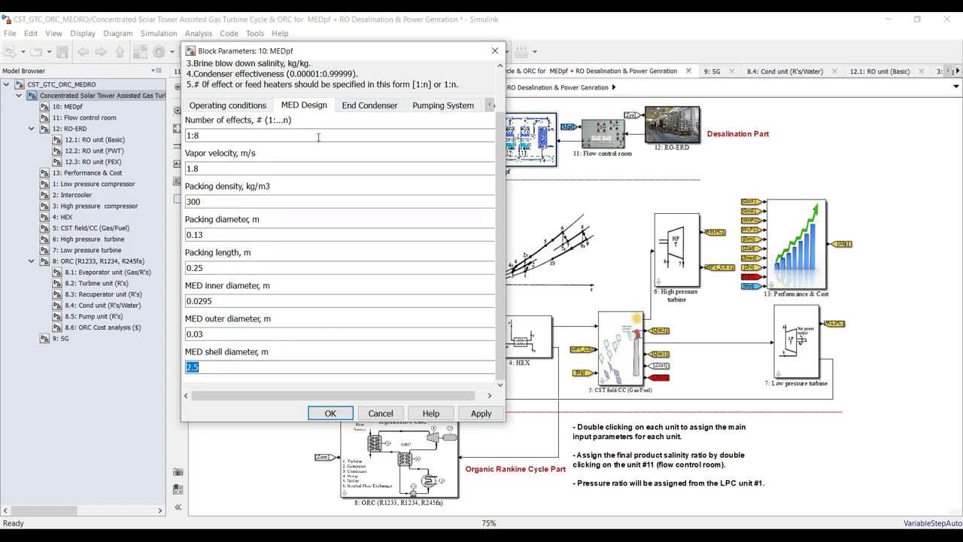
# Step: Examine the end condenser's effectiveness, inner and outer tube diameters and shell diameter, widening the parameters dialog to show every input
pyautogui.click(373, 107)
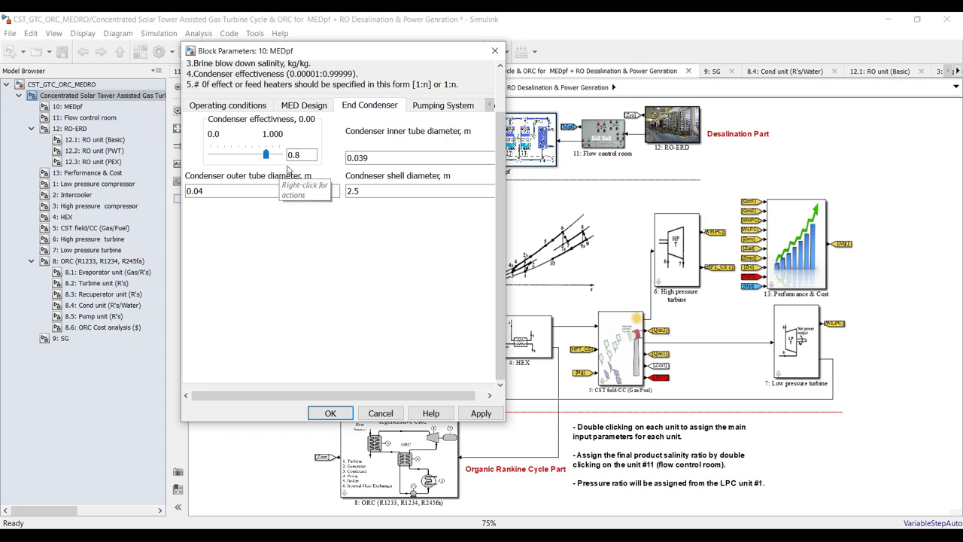
pyautogui.doubleClick(310, 155)
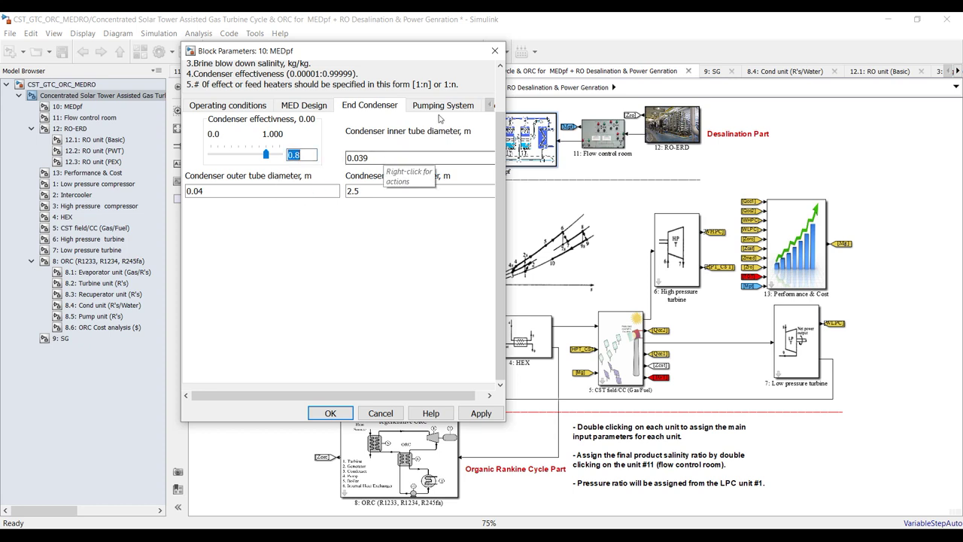
pyautogui.moveTo(508, 78); pyautogui.dragTo(564, 78)
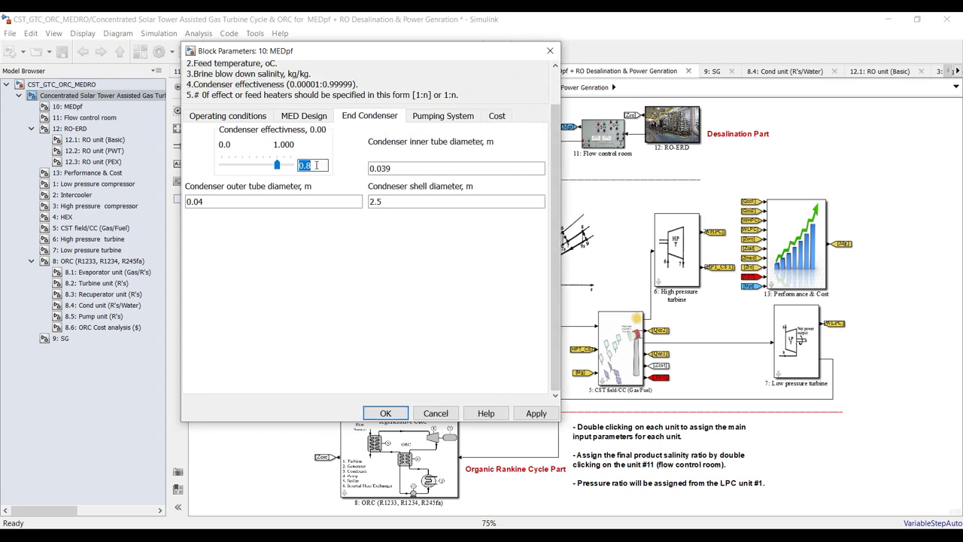
pyautogui.click(400, 167)
pyautogui.doubleClick(400, 167)
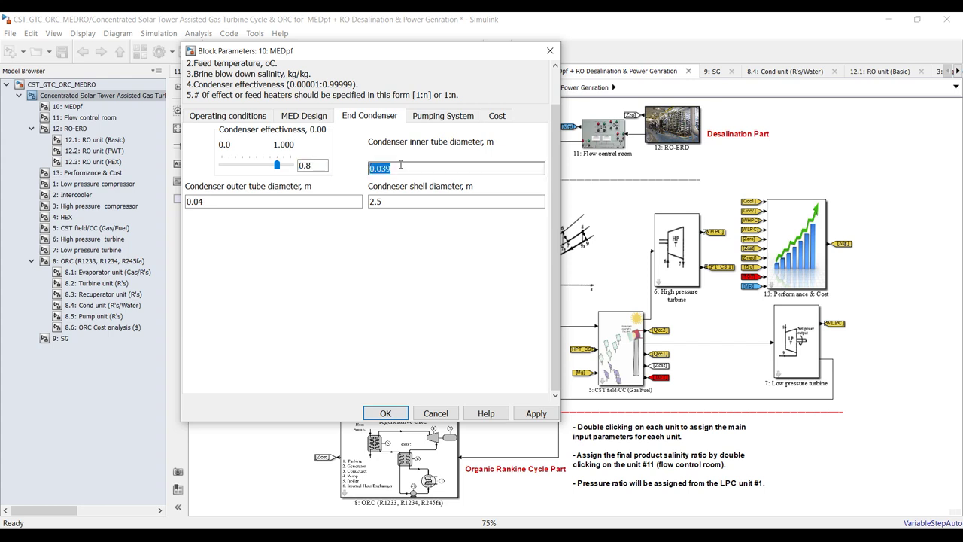
pyautogui.doubleClick(300, 200)
pyautogui.doubleClick(375, 202)
# Step: Review the pumping system's brine blowdown, distillate blowdown and feed seawater pump efficiencies
pyautogui.click(431, 120)
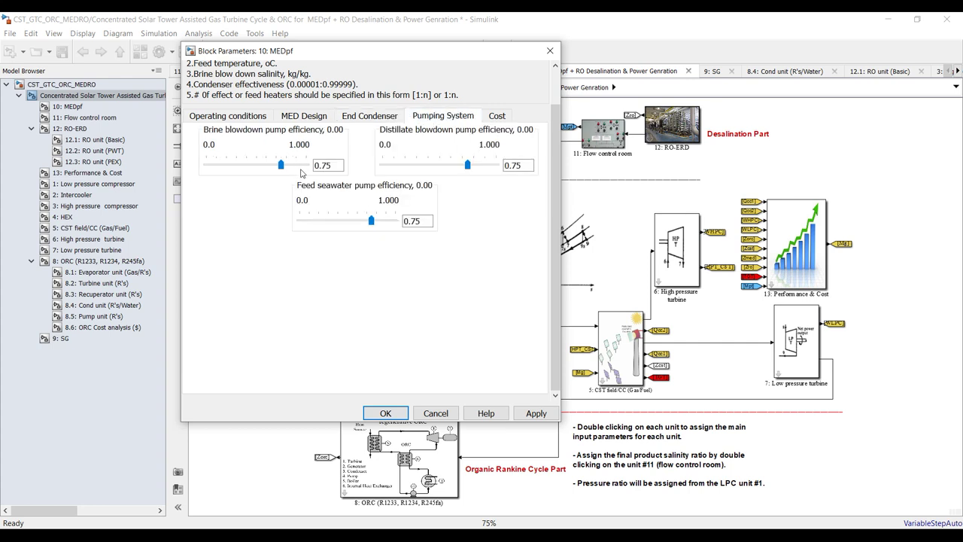
pyautogui.press('Tab')
pyautogui.press('Tab')
pyautogui.press('Tab')
pyautogui.press('Tab')
# Step: Set the direct capital cost in the MEDpf cost inputs to 5e6 $
pyautogui.click(497, 116)
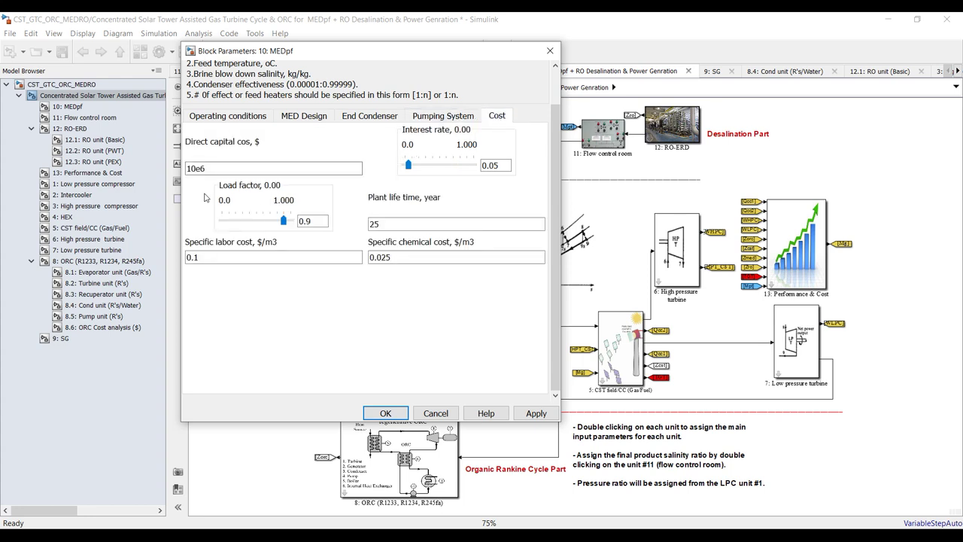
pyautogui.doubleClick(229, 168)
pyautogui.click(228, 168)
pyautogui.doubleClick(228, 168)
pyautogui.click(203, 169)
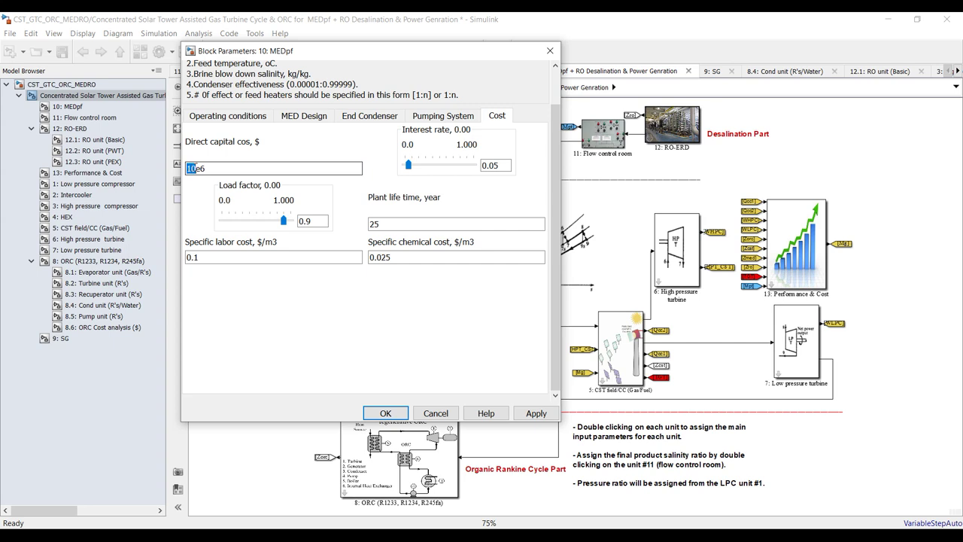
pyautogui.write('5')
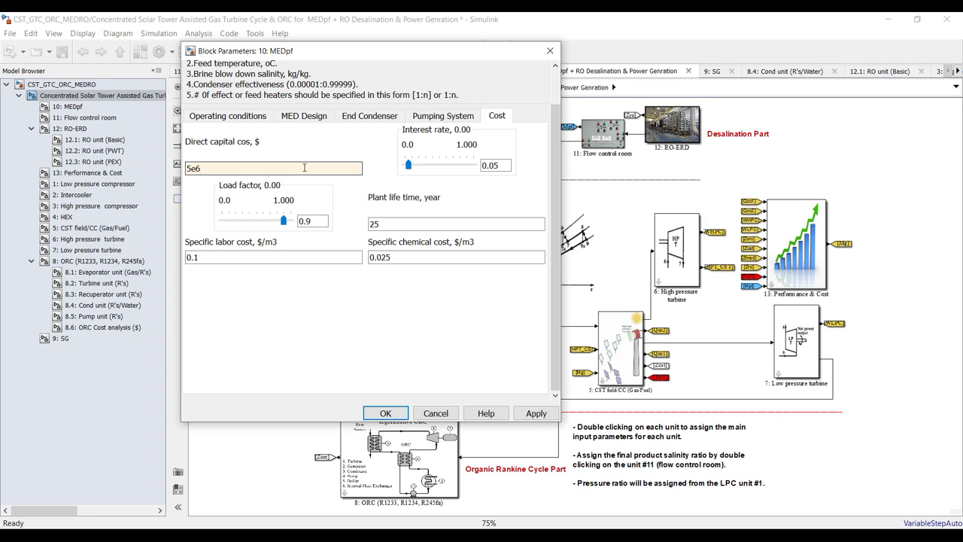
# Step: Set the MEDpf plant life time to 20 years, check the specific chemical cost, and apply the changes
pyautogui.doubleClick(318, 223)
pyautogui.press('Tab')
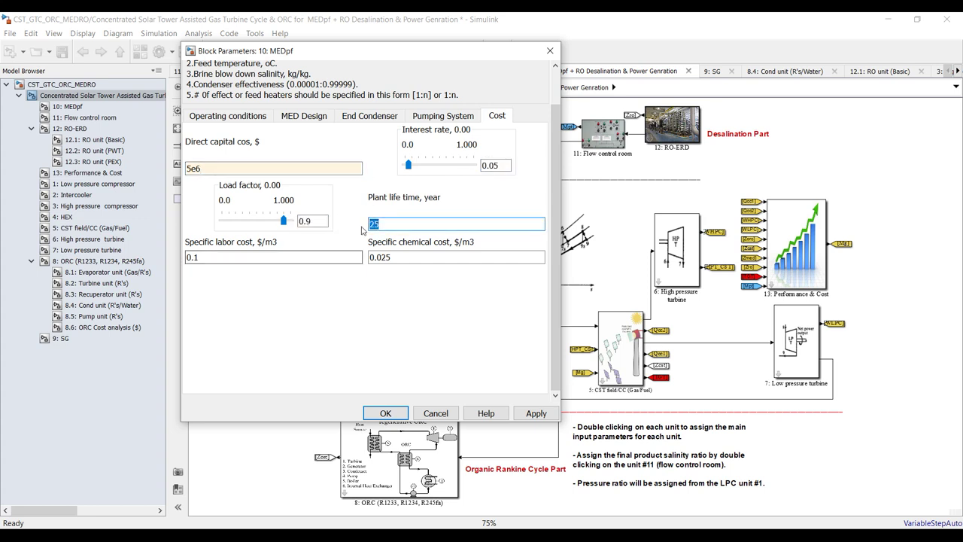
pyautogui.write('2')
pyautogui.press('Tab')
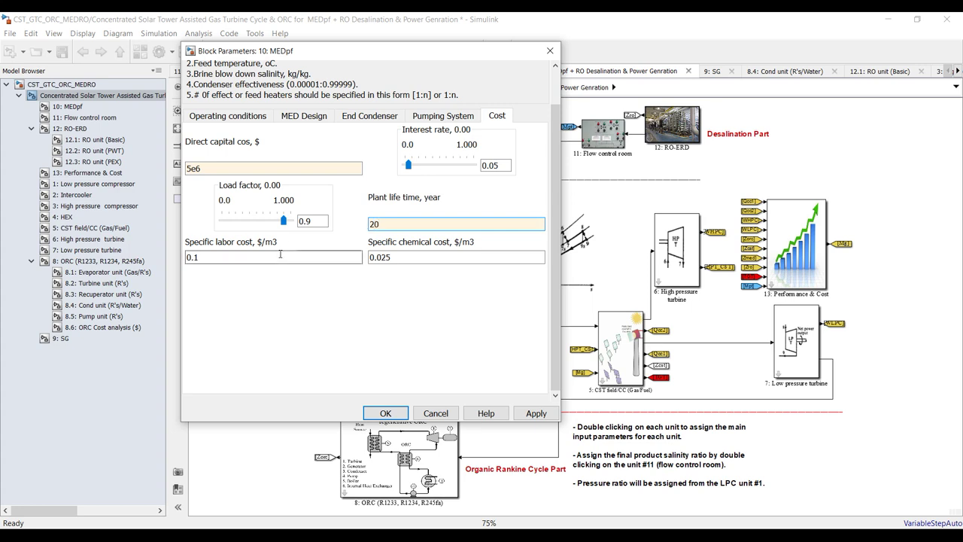
pyautogui.press('Tab')
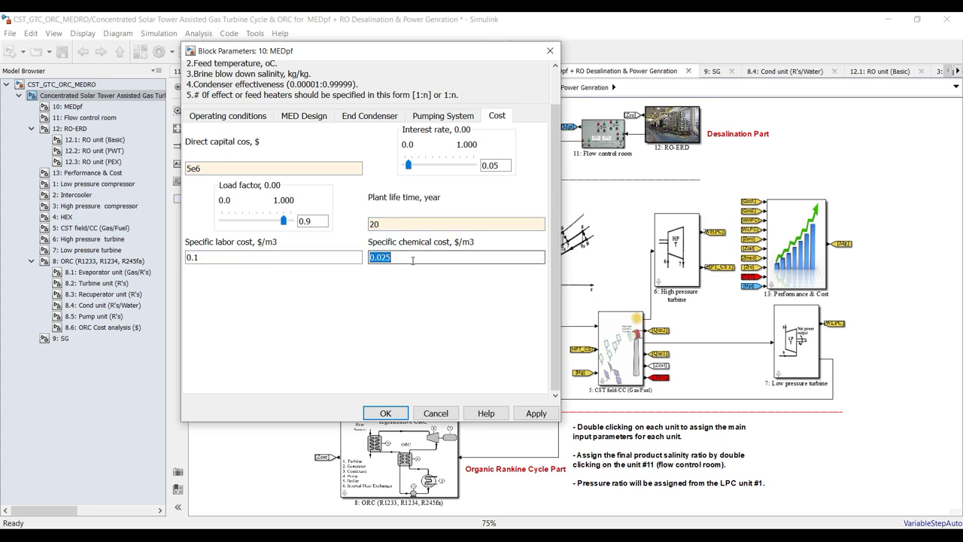
pyautogui.click(534, 413)
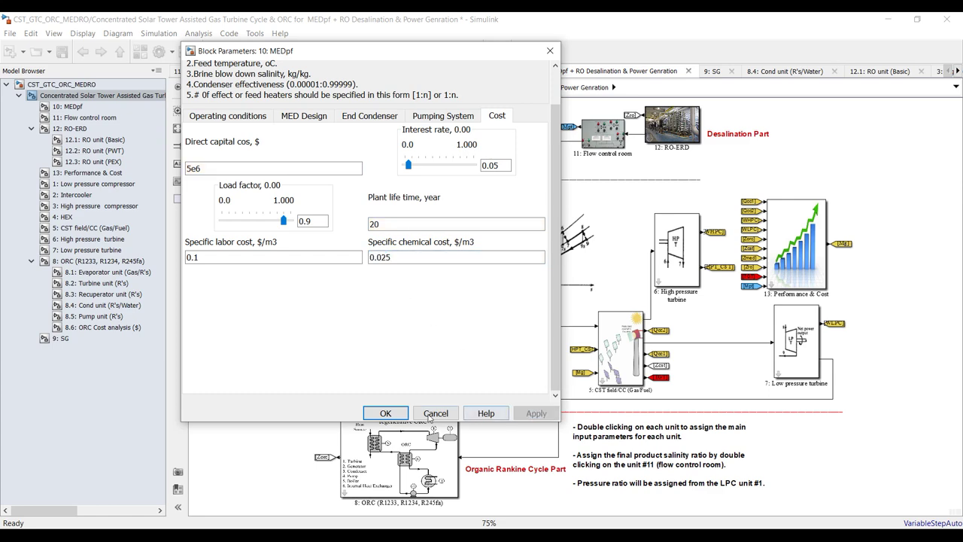
# Step: Accept the MEDpf inputs and review the steam generator's specific heat capacity, heat transfer coefficient and heat exchanger efficiency
pyautogui.click(383, 414)
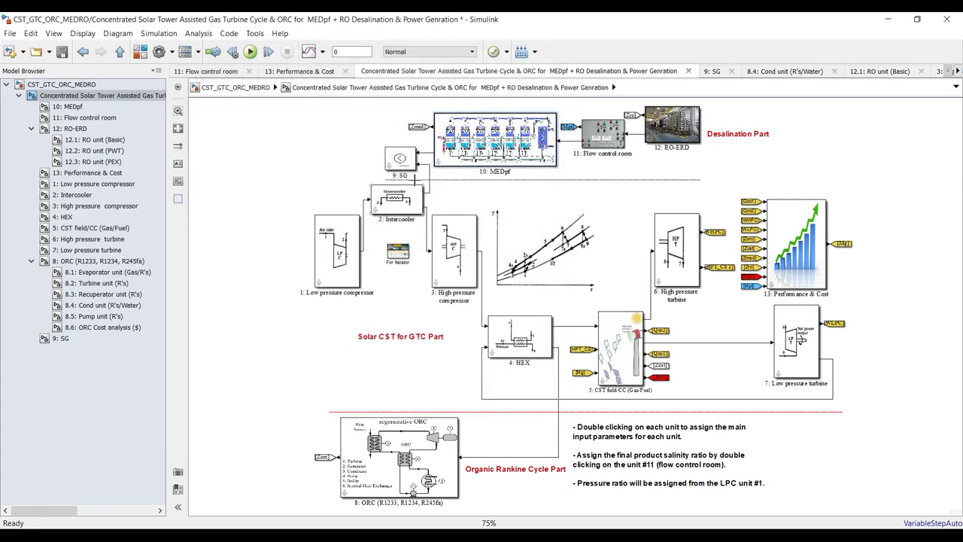
pyautogui.doubleClick(411, 163)
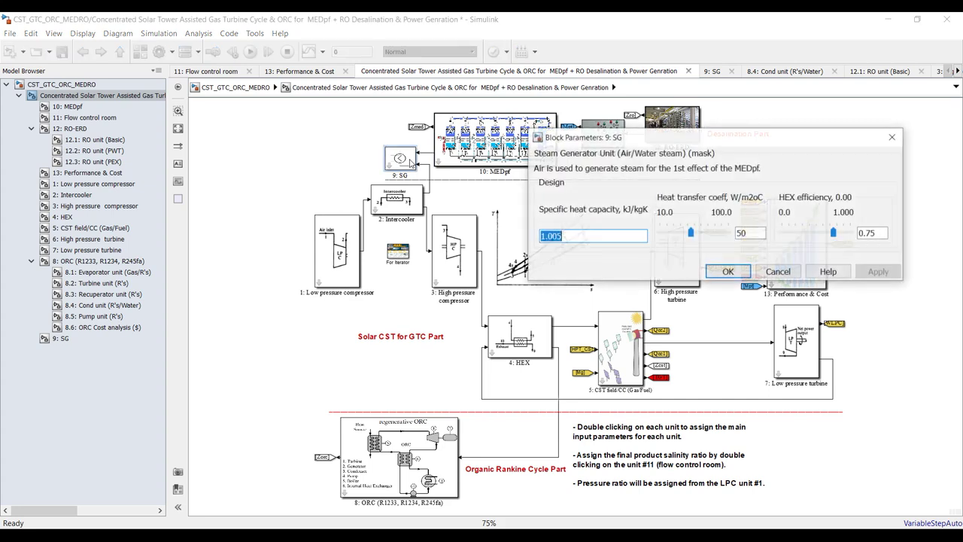
pyautogui.moveTo(727, 145); pyautogui.dragTo(528, 154)
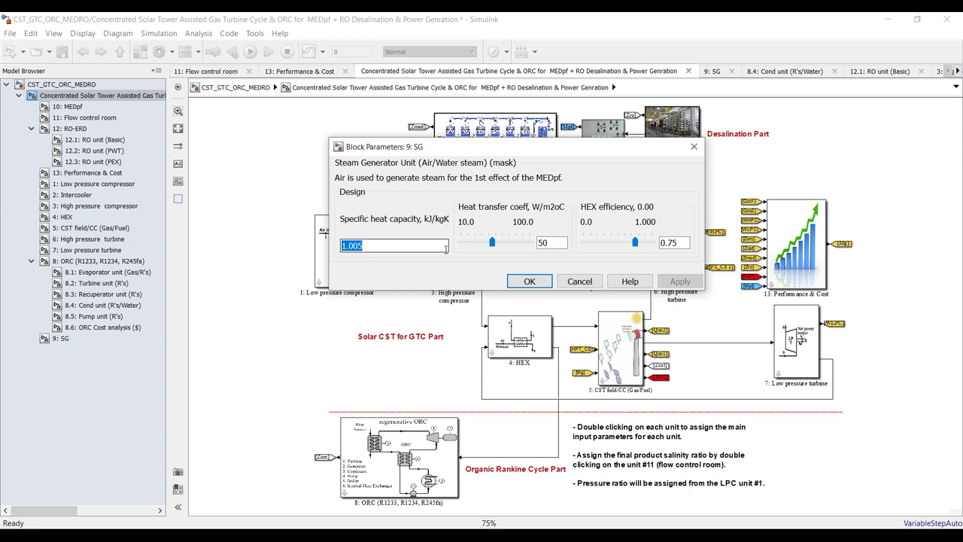
pyautogui.doubleClick(553, 245)
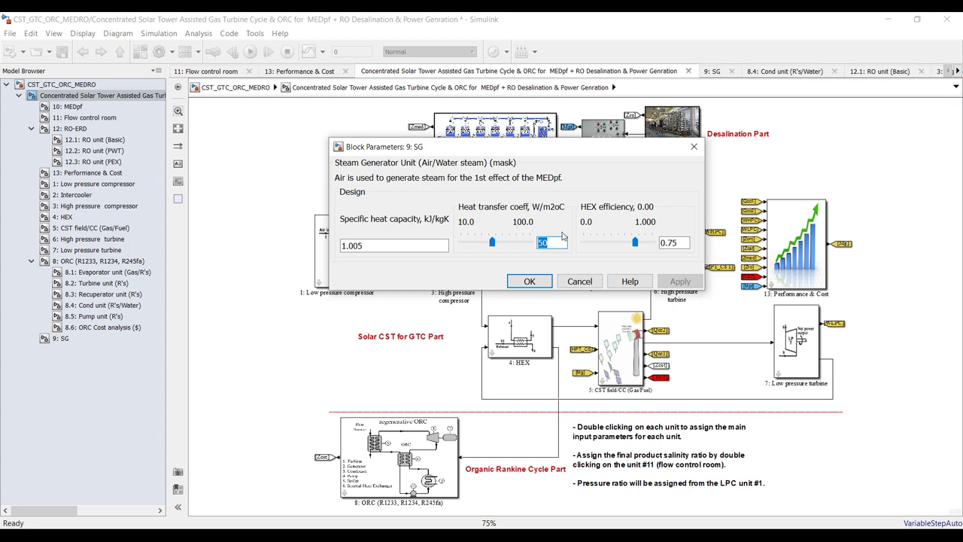
pyautogui.doubleClick(682, 244)
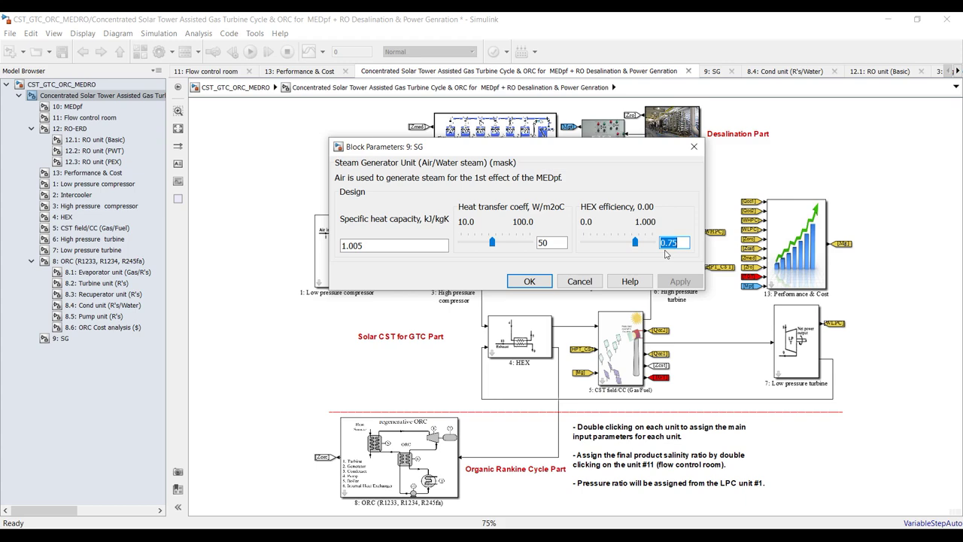
pyautogui.click(529, 281)
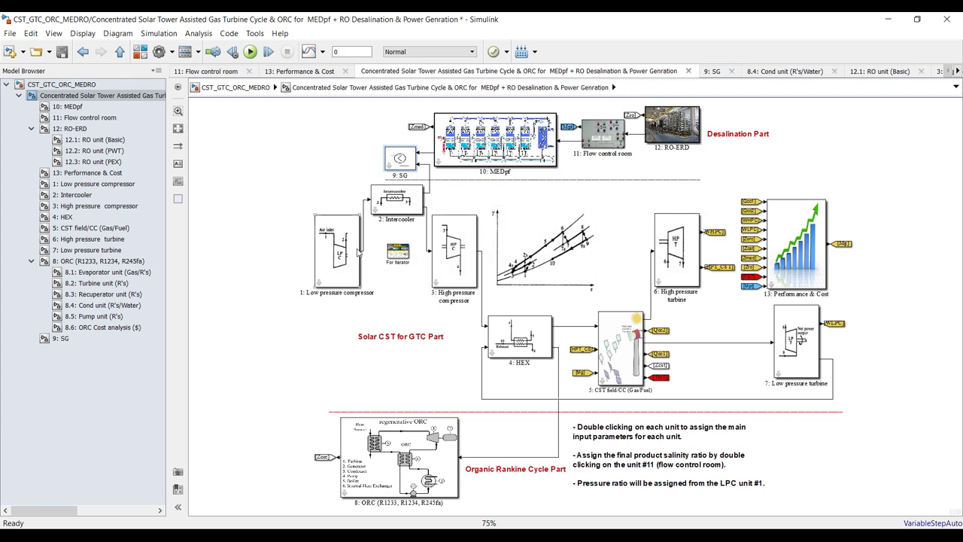
# Step: Examine the desalination part's steam generator, MEDpf, flow control room and RO-ERD blocks together in the main diagram
pyautogui.moveTo(261, 120); pyautogui.dragTo(828, 157)
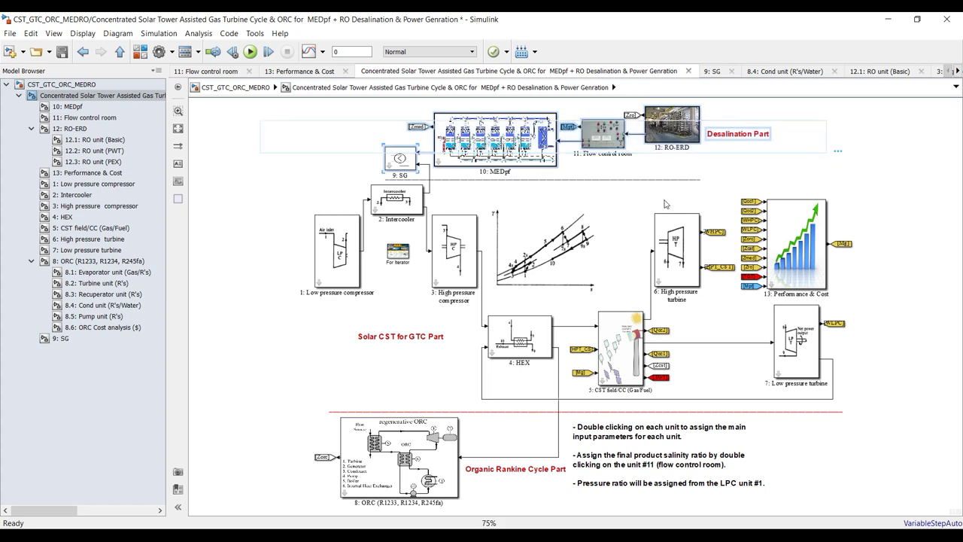
pyautogui.scroll(3, 644, 301)
pyautogui.scroll(3, 527, 158)
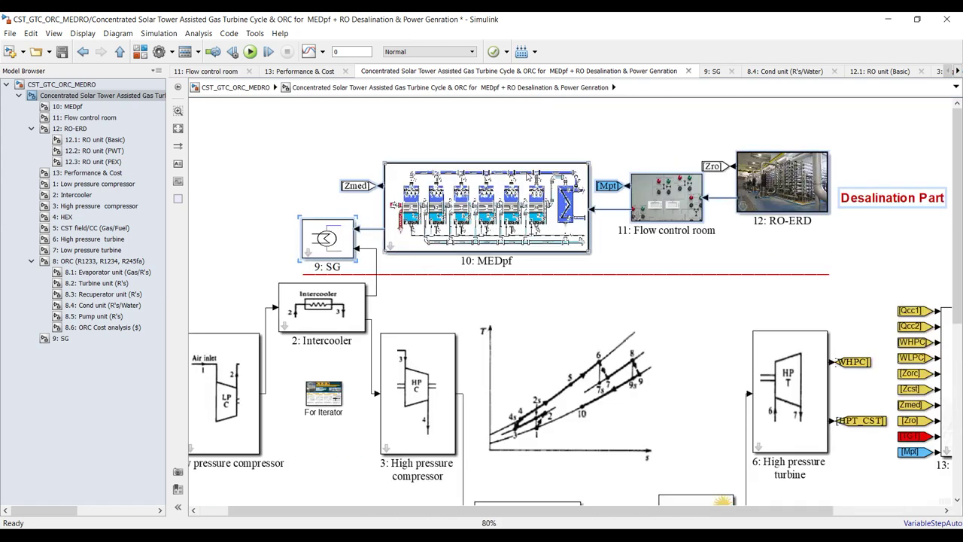
pyautogui.scroll(-1, 535, 149)
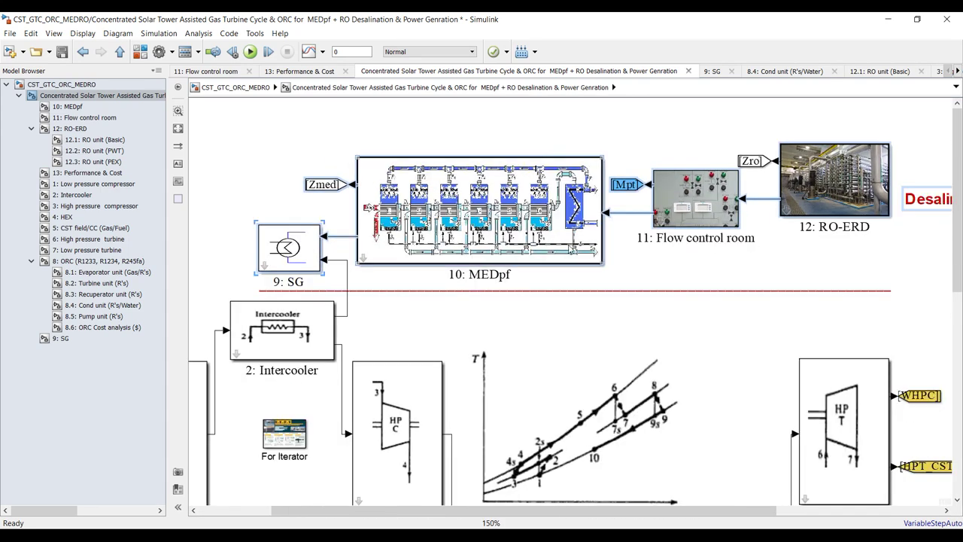
pyautogui.scroll(1, 568, 247)
pyautogui.scroll(-2, 569, 249)
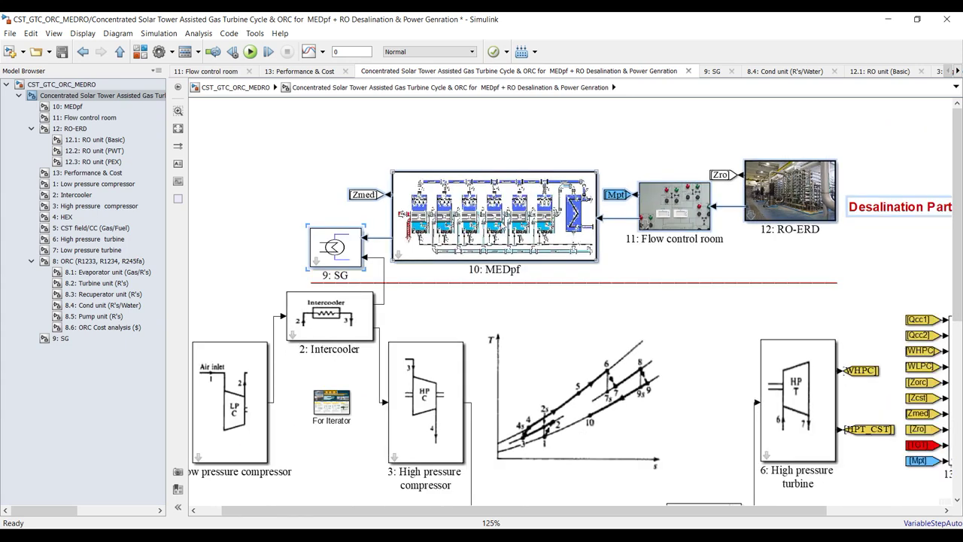
pyautogui.click(178, 129)
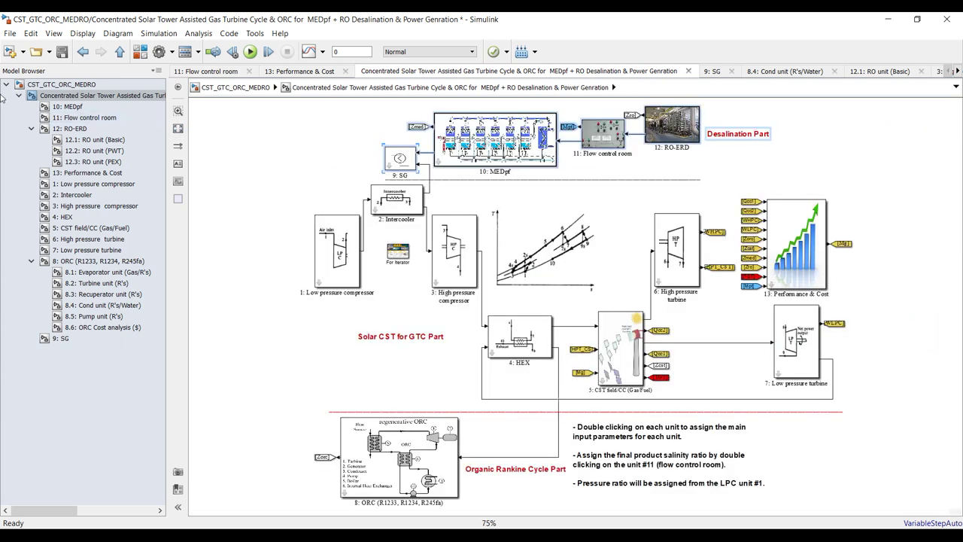
# Step: Examine the complete block diagram inside the MEDpf subsystem, including its per-effect output profiles
pyautogui.click(63, 110)
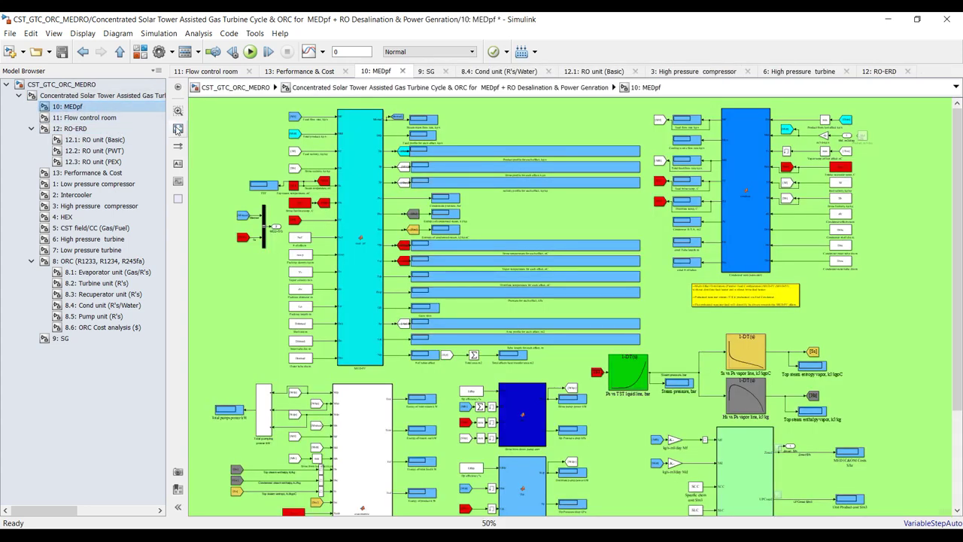
pyautogui.click(178, 129)
pyautogui.moveTo(891, 111); pyautogui.dragTo(282, 494)
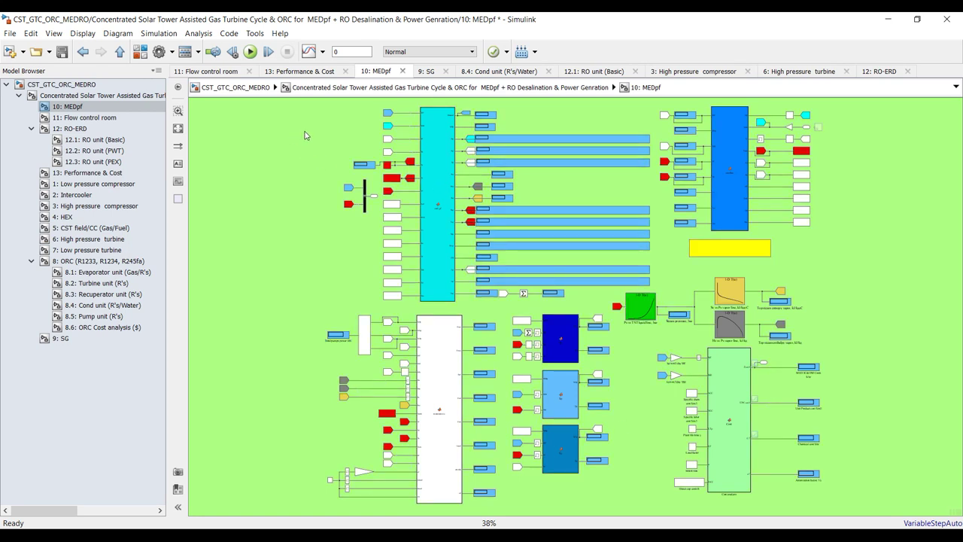
pyautogui.scroll(4, 530, 109)
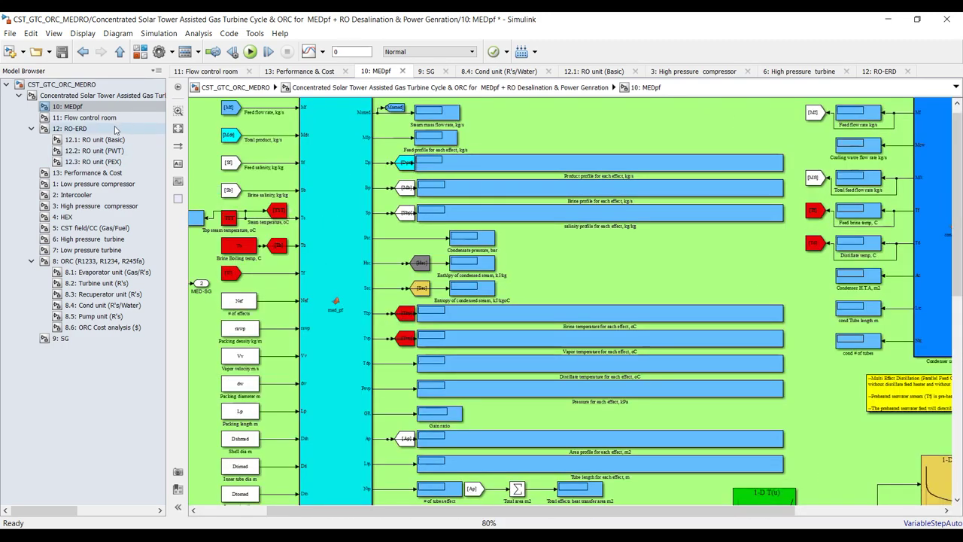
# Step: Inspect the MED and total productivity outputs in the flow control room subsystem, and shift the Mpt output port slightly downward
pyautogui.click(87, 119)
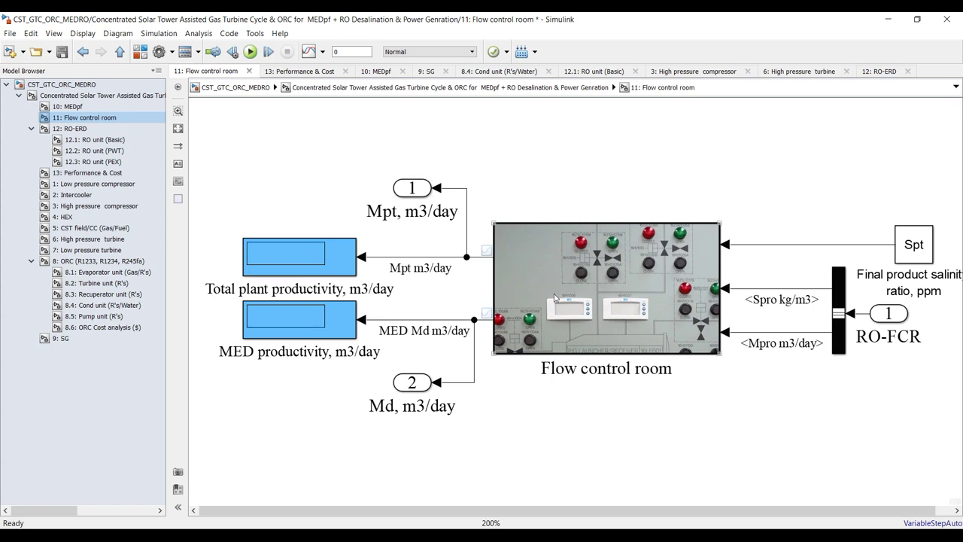
pyautogui.click(392, 195)
pyautogui.click(416, 389)
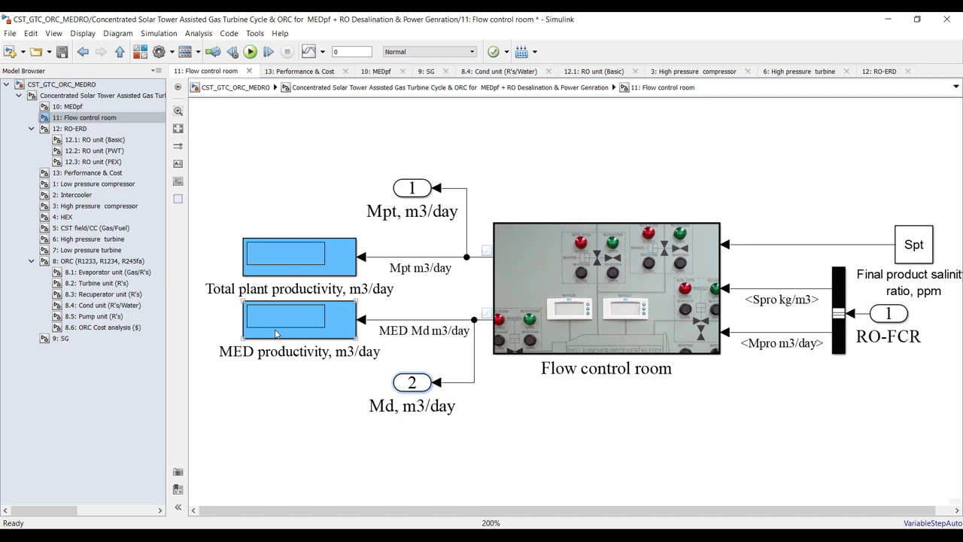
pyautogui.moveTo(418, 189); pyautogui.dragTo(418, 198)
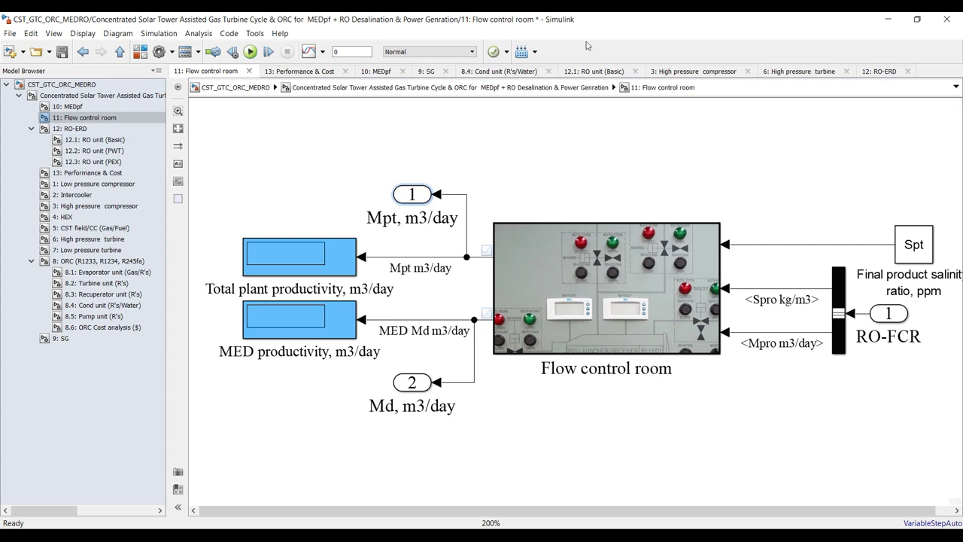
# Step: Examine the RO-ERD subsystem's Basic, PWT and PEX units and its RO costs block
pyautogui.click(88, 130)
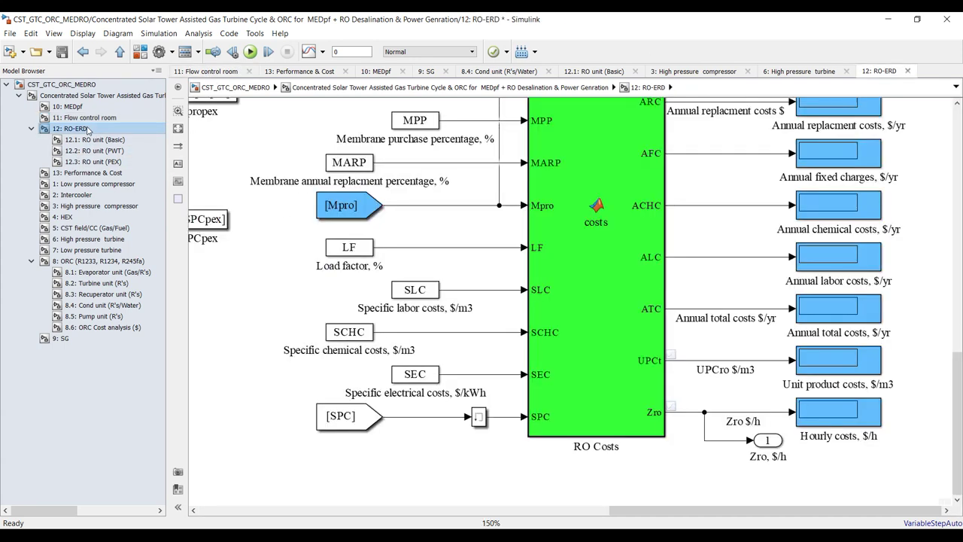
pyautogui.click(178, 128)
pyautogui.moveTo(948, 126); pyautogui.dragTo(640, 205)
pyautogui.moveTo(805, 229); pyautogui.dragTo(534, 310)
pyautogui.moveTo(644, 347); pyautogui.dragTo(433, 449)
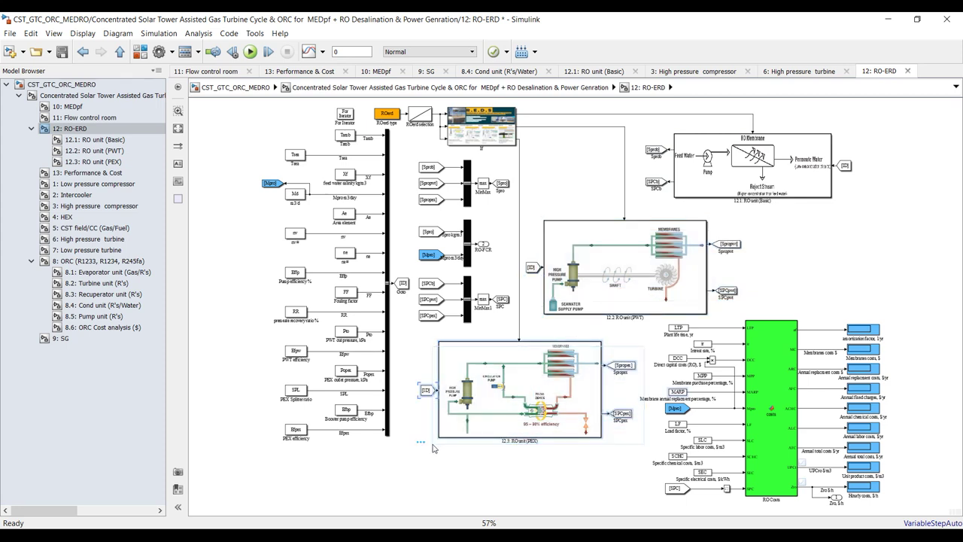
pyautogui.moveTo(928, 322); pyautogui.dragTo(659, 505)
pyautogui.click(236, 129)
# Step: From the top-level solar CST part, review the low pressure compressor's inlet pressure, pressure ratio, isentropic index, specific heat capacity and efficiency
pyautogui.click(72, 95)
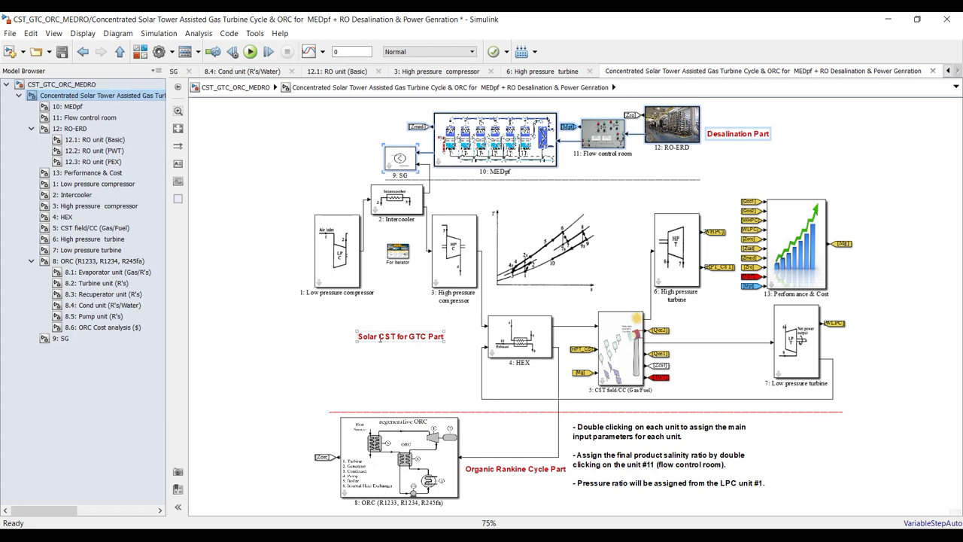
pyautogui.moveTo(243, 195); pyautogui.dragTo(930, 386)
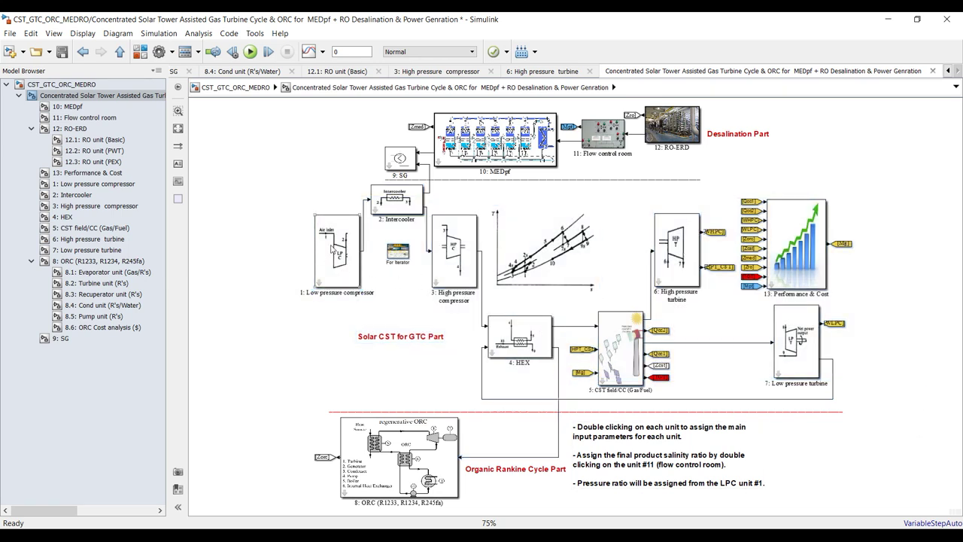
pyautogui.doubleClick(331, 248)
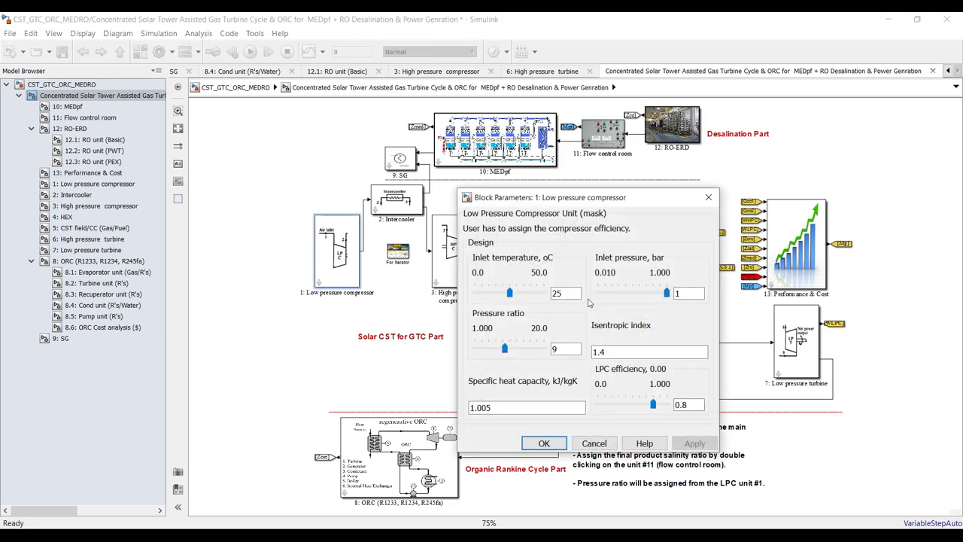
pyautogui.doubleClick(676, 293)
pyautogui.doubleClick(558, 349)
pyautogui.doubleClick(625, 356)
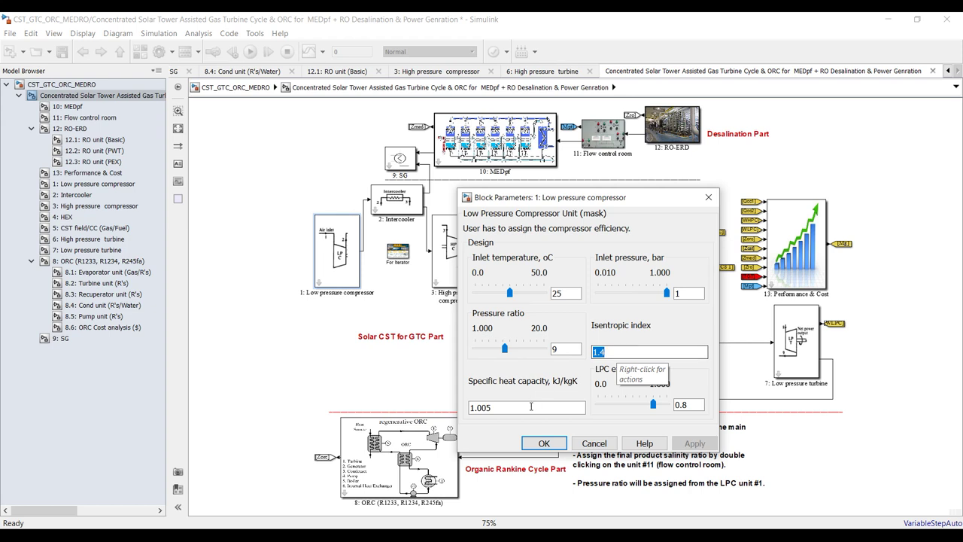
pyautogui.press('Tab')
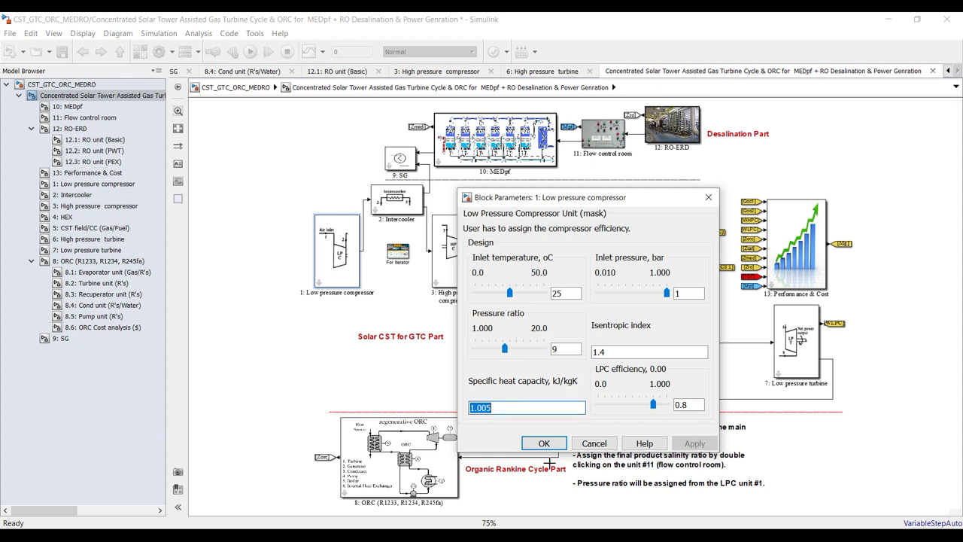
pyautogui.doubleClick(696, 404)
pyautogui.write('0.8')
pyautogui.moveTo(650, 199); pyautogui.dragTo(633, 118)
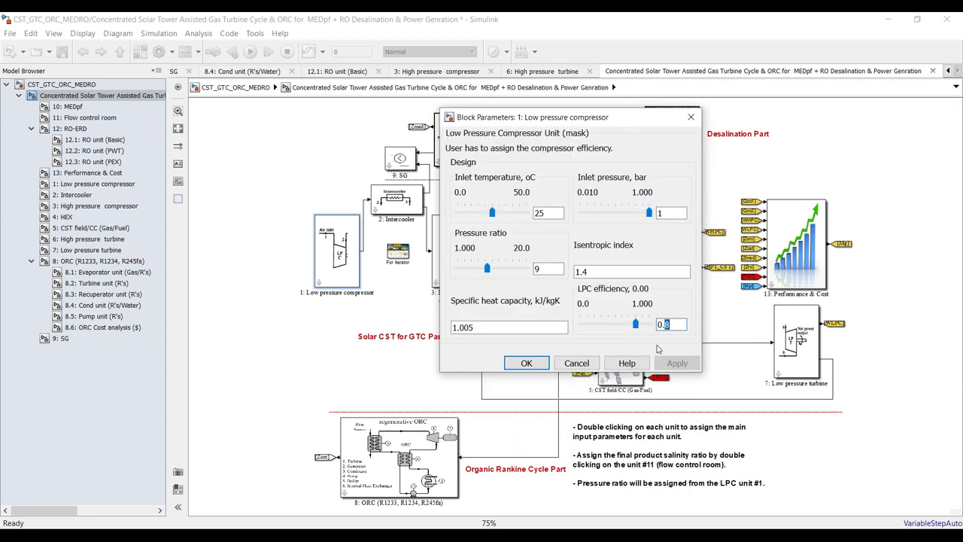
pyautogui.click(519, 364)
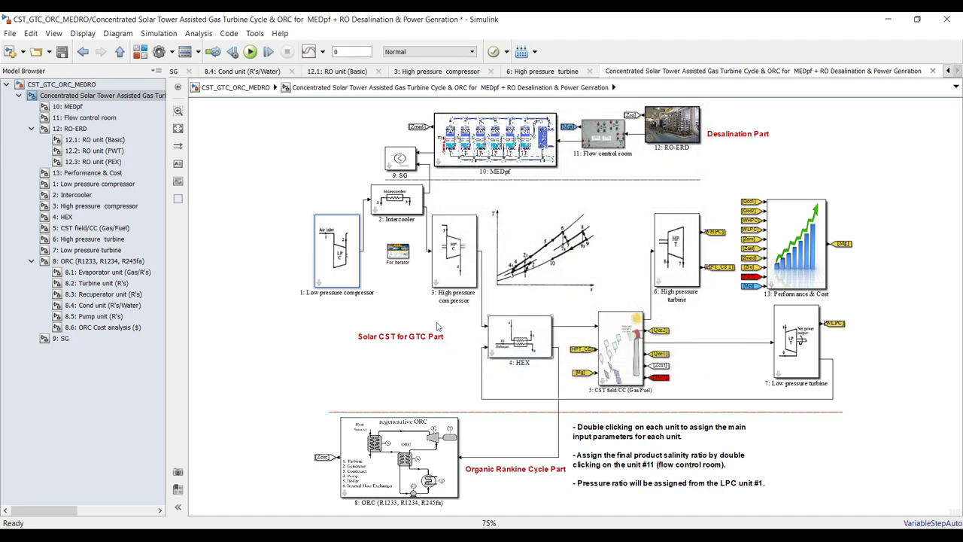
# Step: Review the intercooler's inlet cooling air temperature, specific heat capacity and efficiency
pyautogui.doubleClick(398, 201)
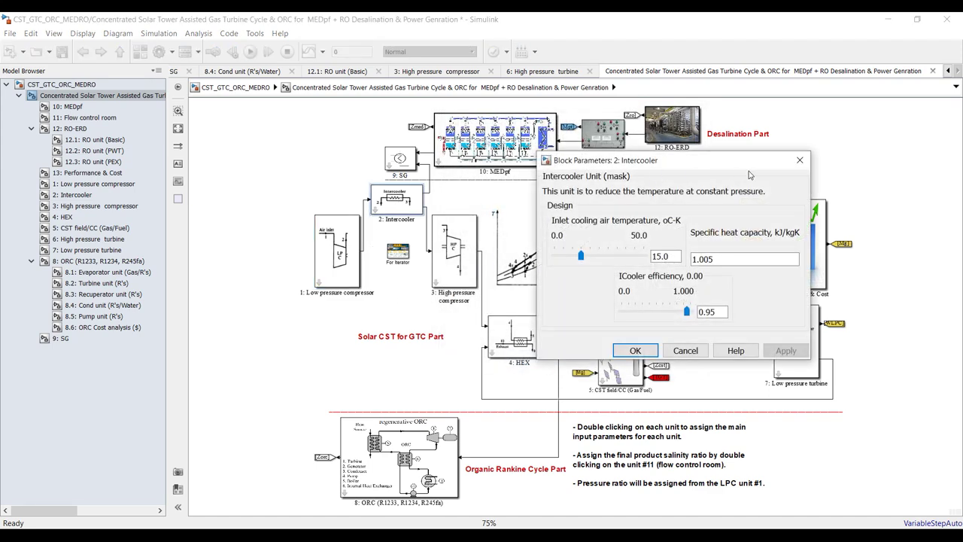
pyautogui.moveTo(741, 167); pyautogui.dragTo(472, 130)
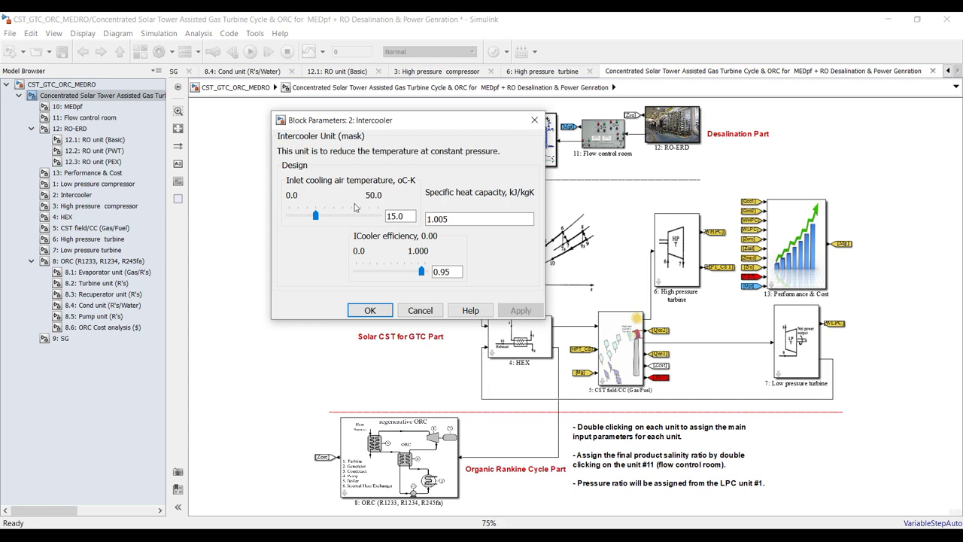
pyautogui.doubleClick(413, 212)
pyautogui.moveTo(471, 120); pyautogui.dragTo(469, 171)
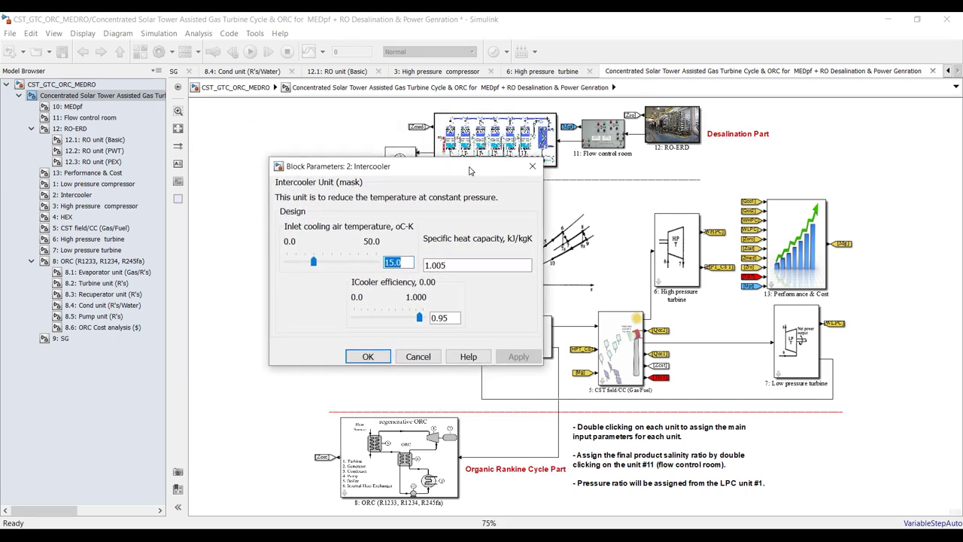
pyautogui.doubleClick(458, 263)
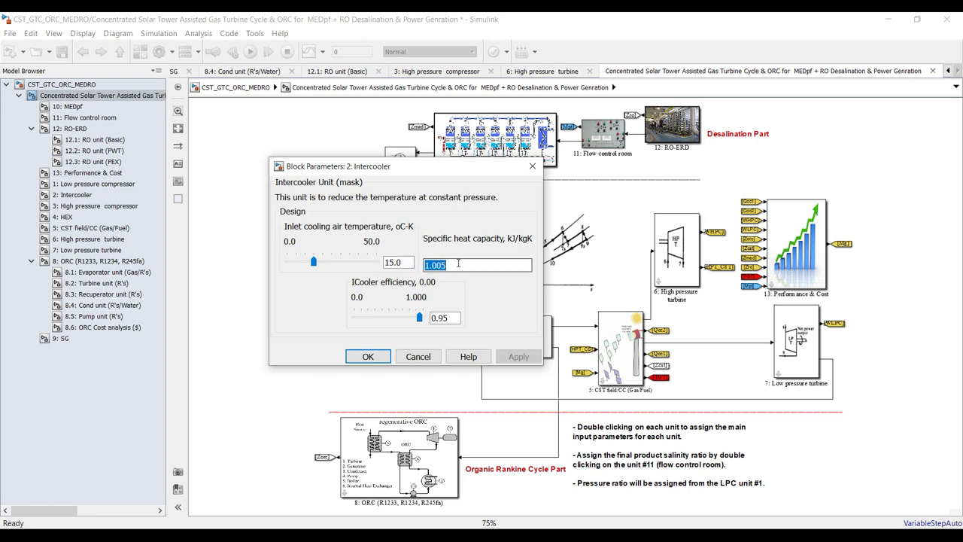
pyautogui.doubleClick(452, 317)
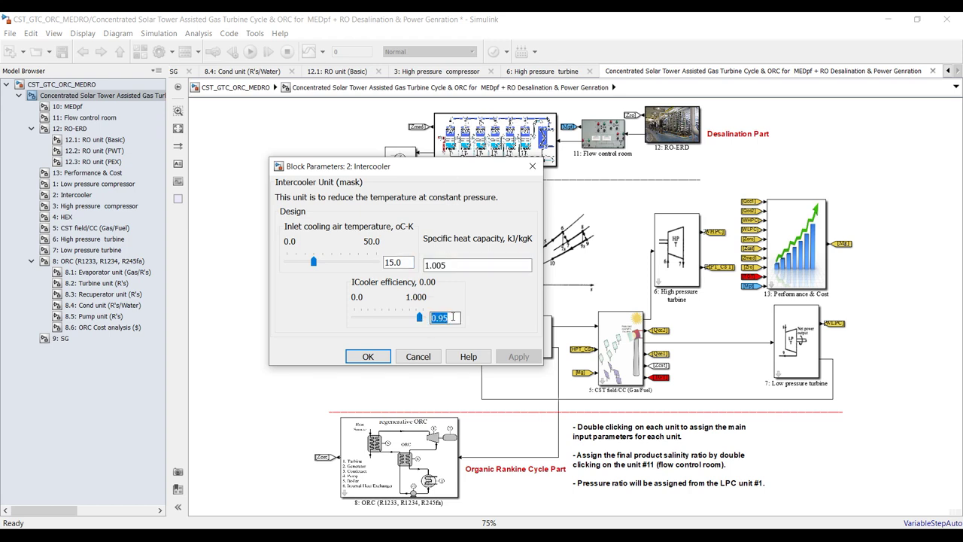
pyautogui.click(360, 358)
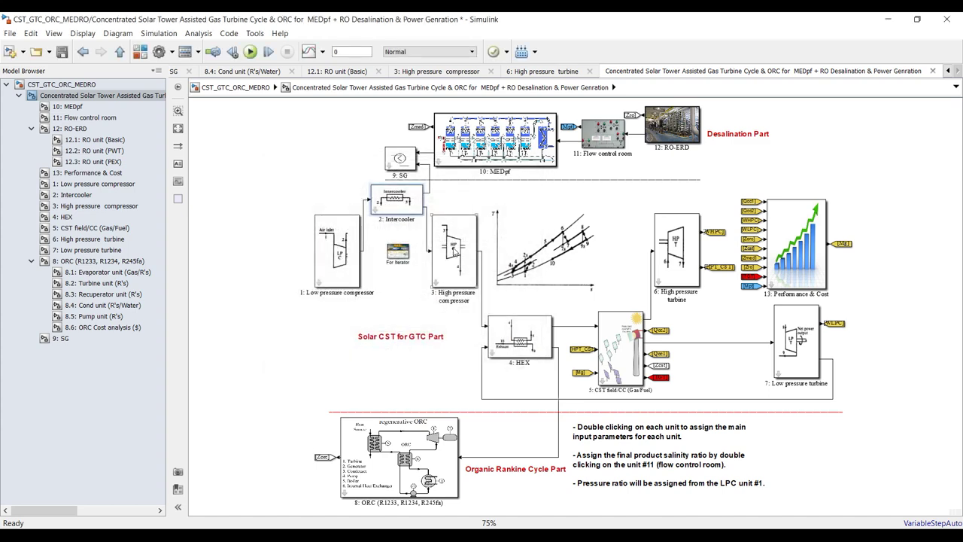
# Step: Review the high pressure compressor's isentropic index and specific heat capacity
pyautogui.doubleClick(455, 251)
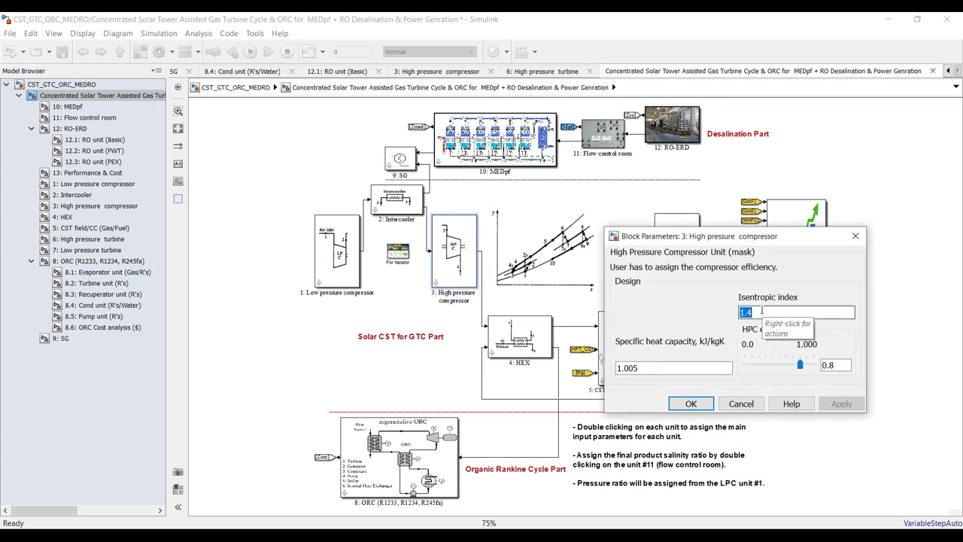
pyautogui.doubleClick(653, 368)
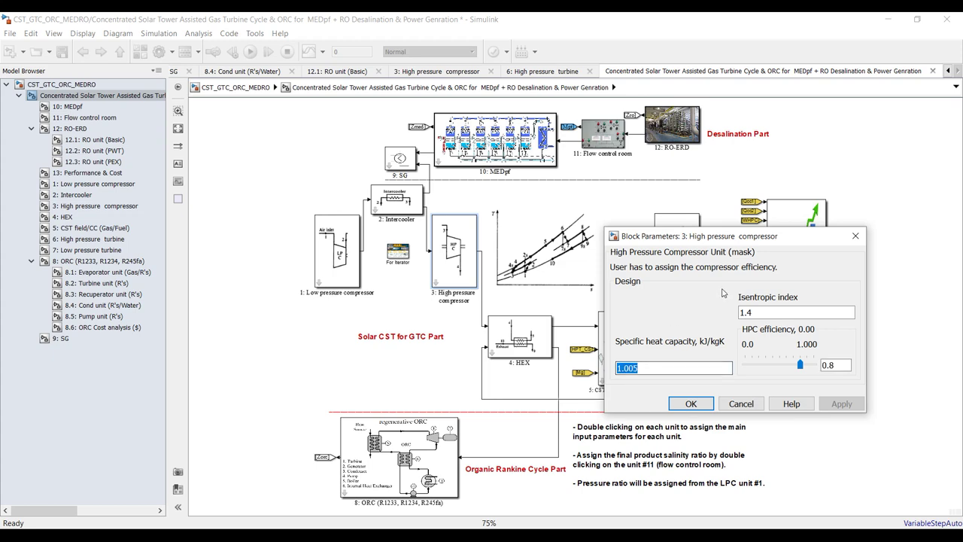
pyautogui.click(689, 403)
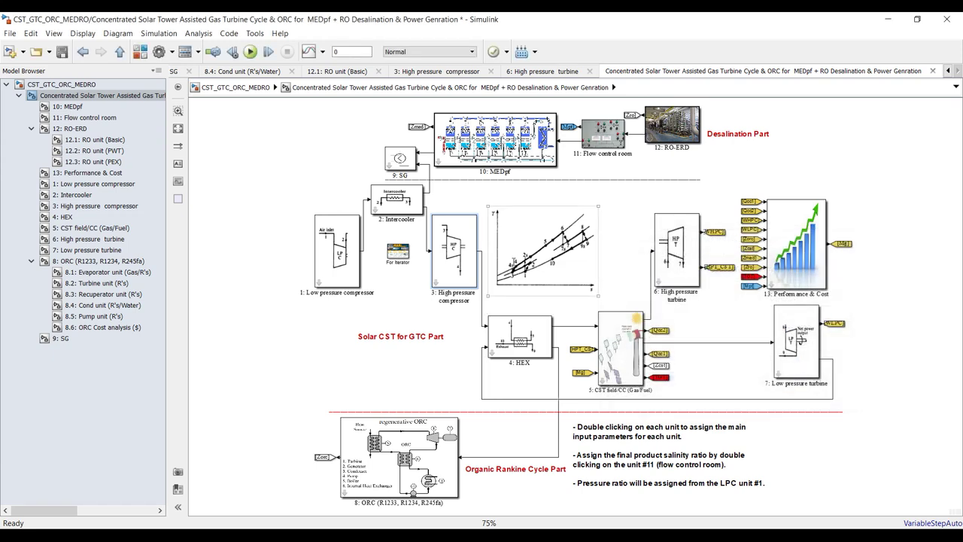
# Step: Review the HEX unit's specific heat capacity and efficiency
pyautogui.doubleClick(536, 343)
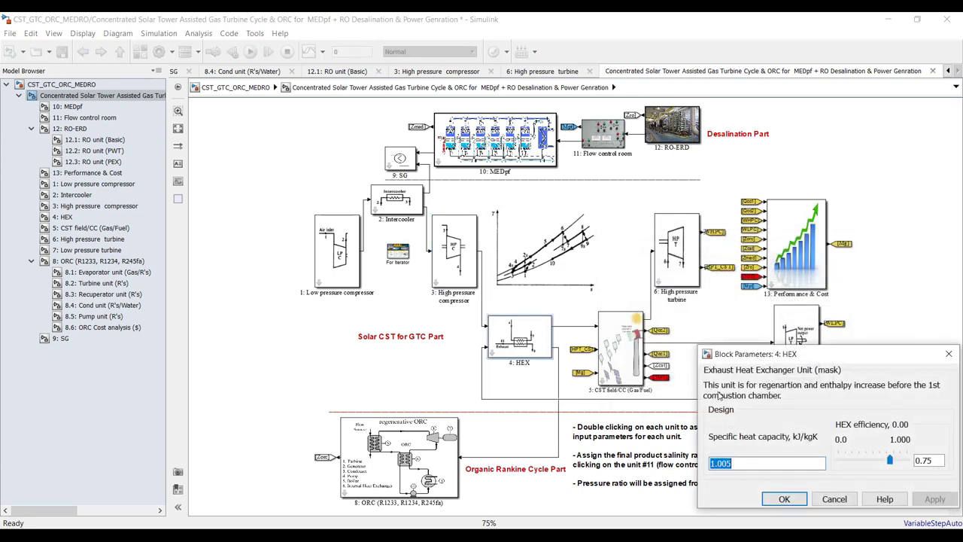
pyautogui.moveTo(792, 356); pyautogui.dragTo(204, 150)
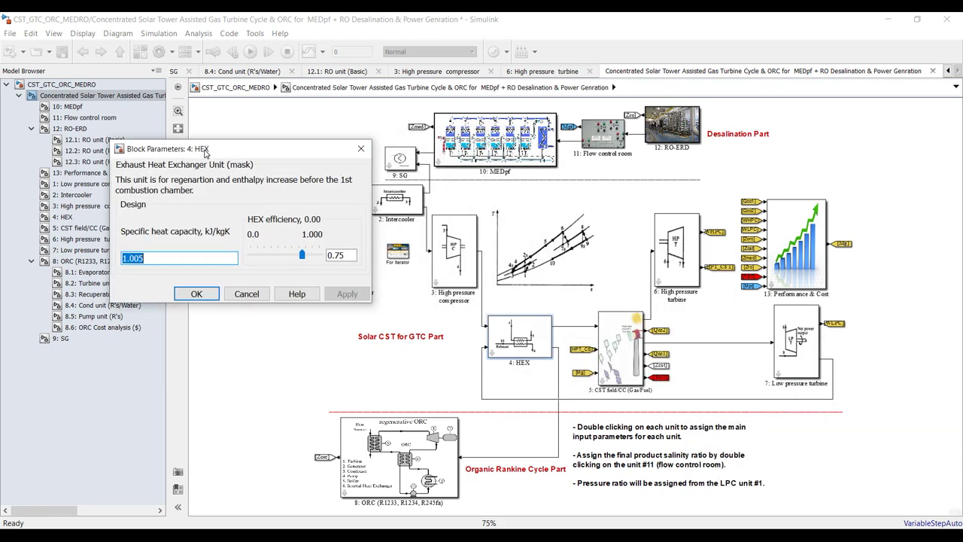
pyautogui.click(192, 258)
pyautogui.doubleClick(192, 258)
pyautogui.click(196, 294)
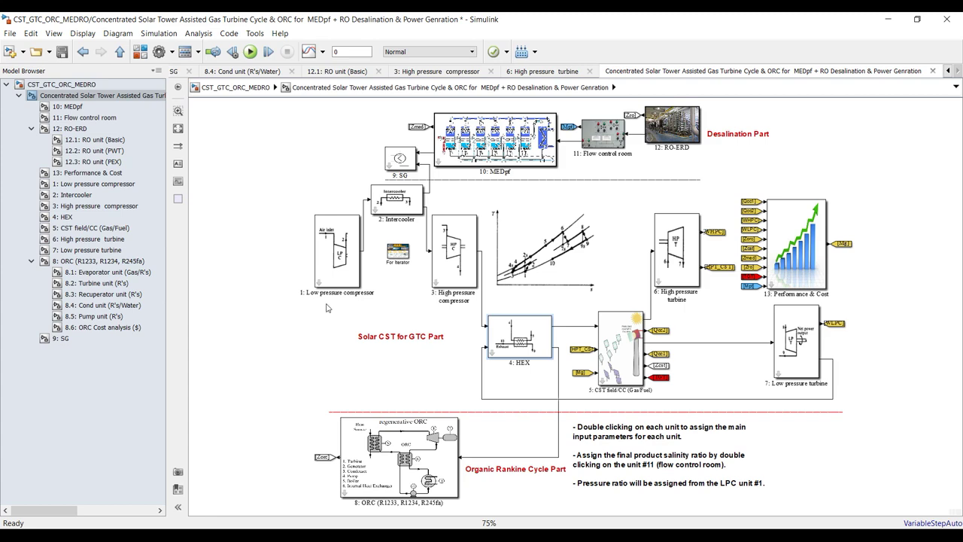
# Step: Review the CST field/CC unit's ambient temperature and solar radiation in its operating conditions
pyautogui.doubleClick(610, 343)
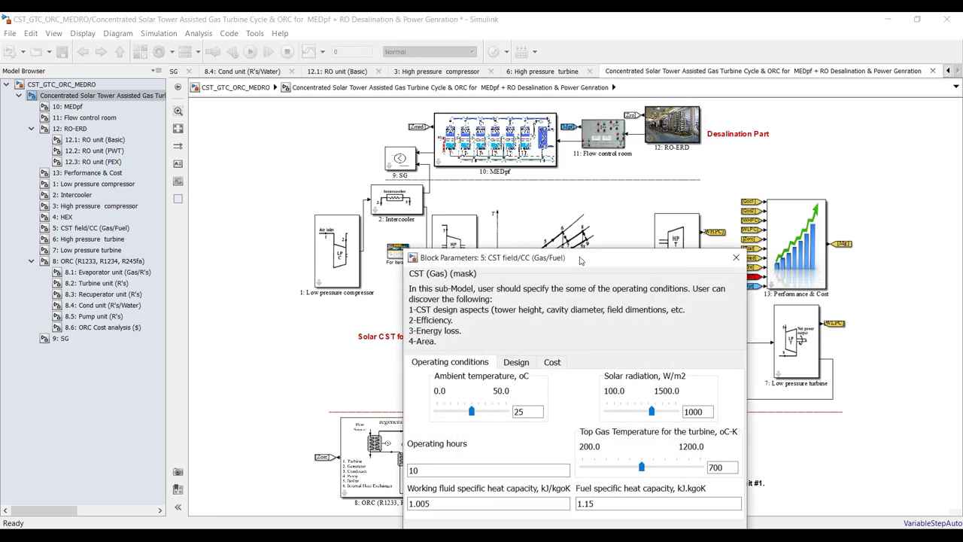
pyautogui.moveTo(577, 260); pyautogui.dragTo(365, 73)
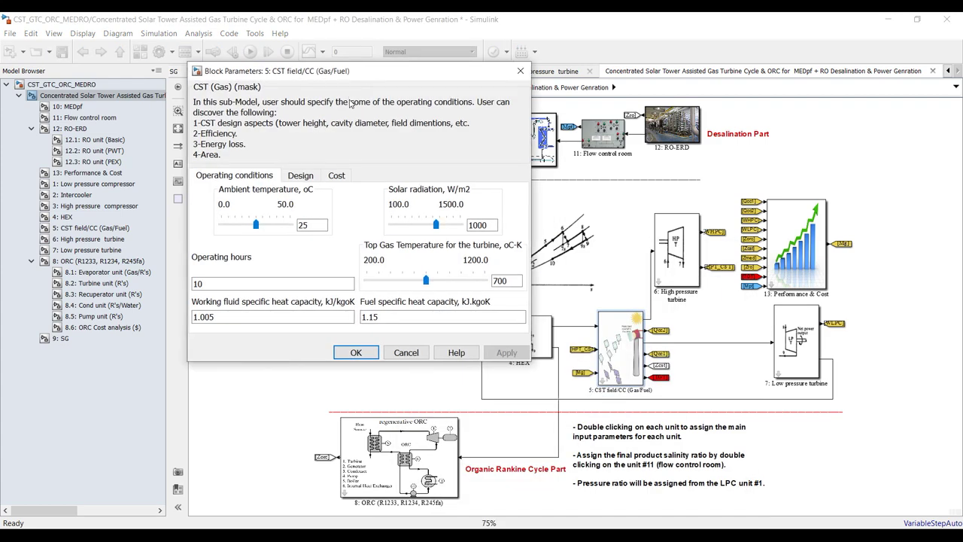
pyautogui.moveTo(531, 206); pyautogui.dragTo(595, 201)
pyautogui.doubleClick(321, 225)
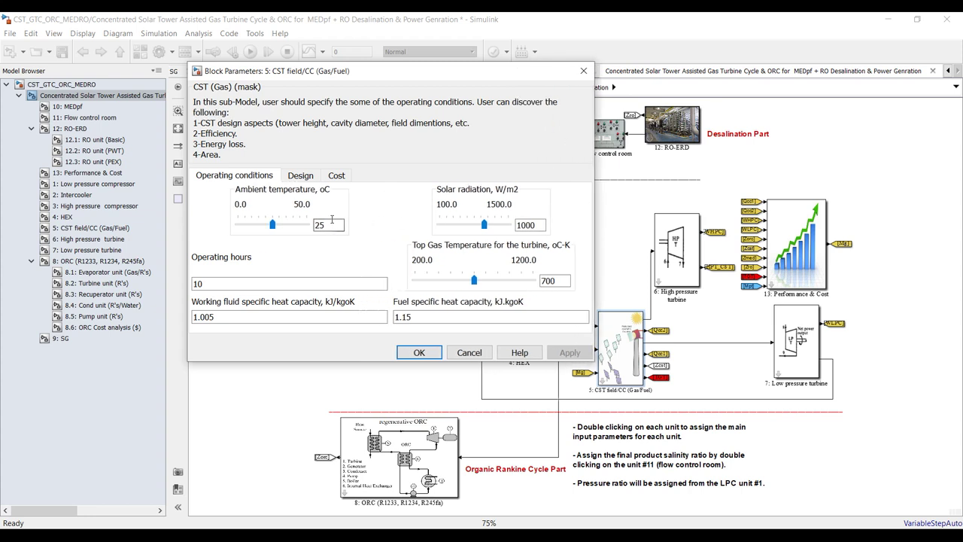
pyautogui.doubleClick(536, 225)
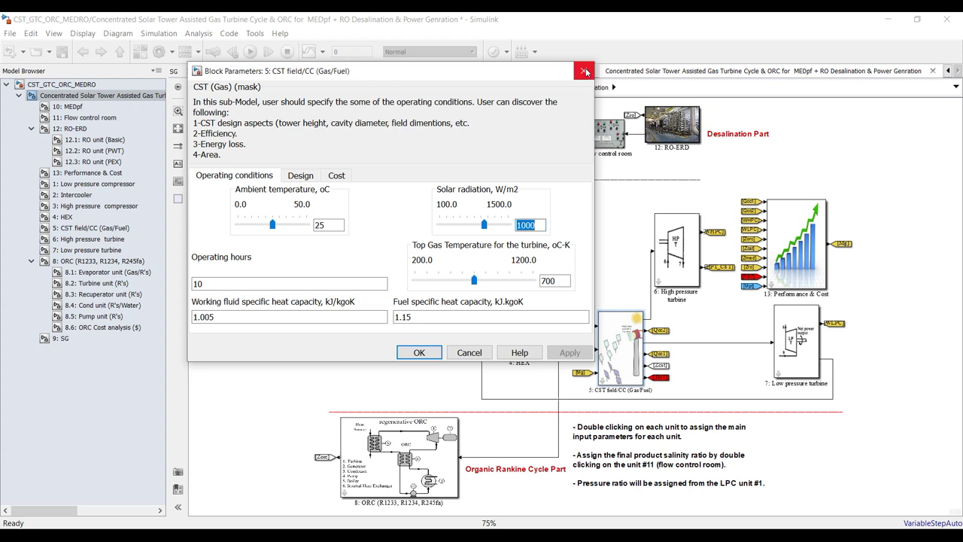
# Step: Try lower solar radiation values for the CST field, set it back to 1000 W/m2 and apply it
pyautogui.click(470, 224)
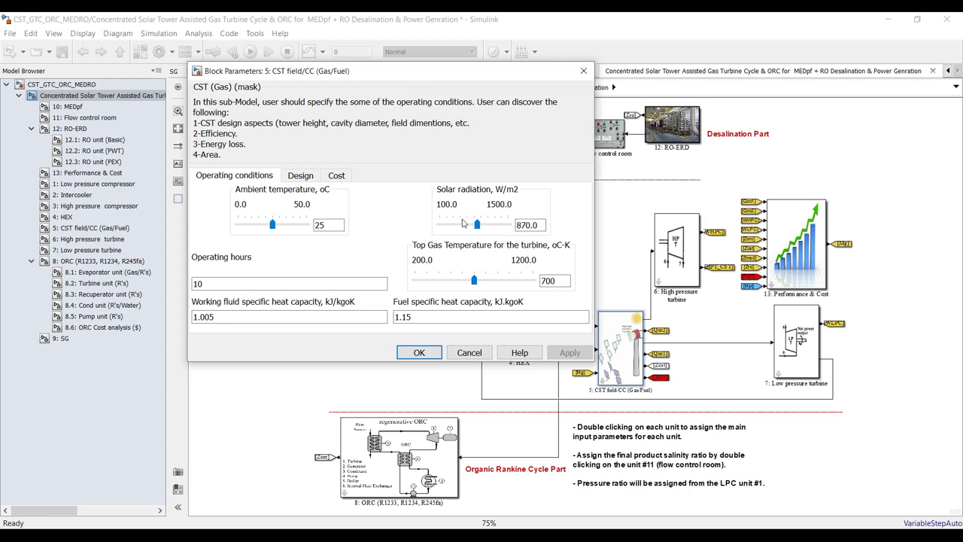
pyautogui.click(453, 224)
pyautogui.moveTo(517, 225); pyautogui.dragTo(538, 225)
pyautogui.write('1000')
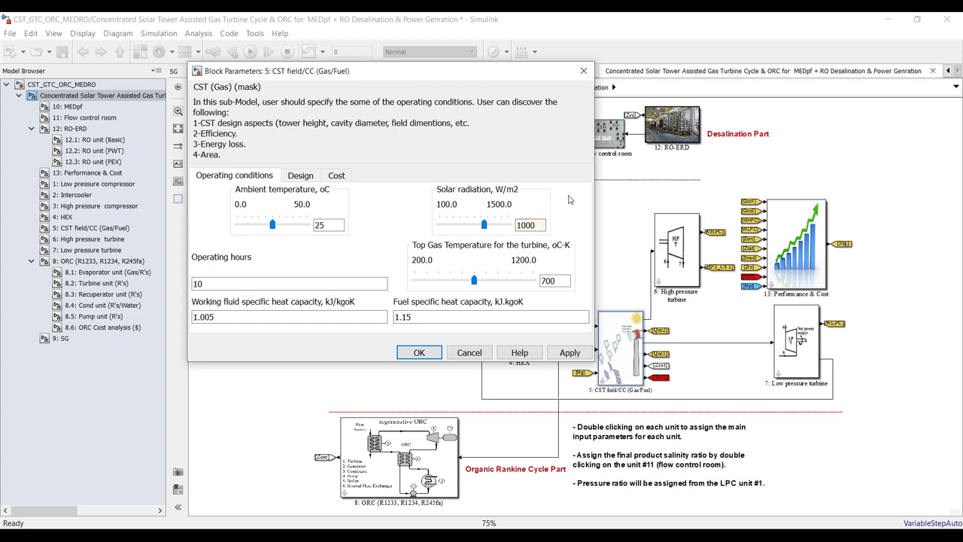
pyautogui.click(572, 354)
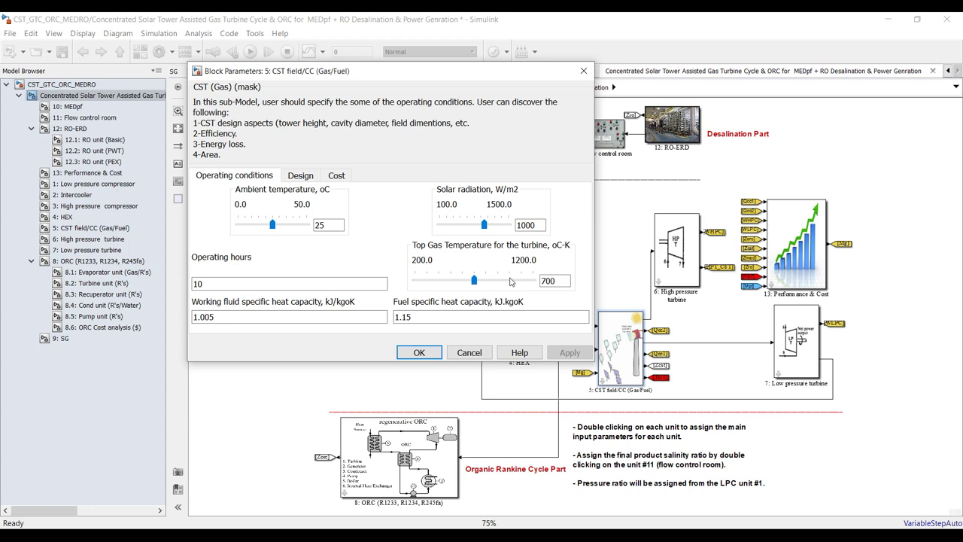
# Step: Review the CST field's operating hours and the specific heat capacities of its working fluid and fuel
pyautogui.doubleClick(236, 282)
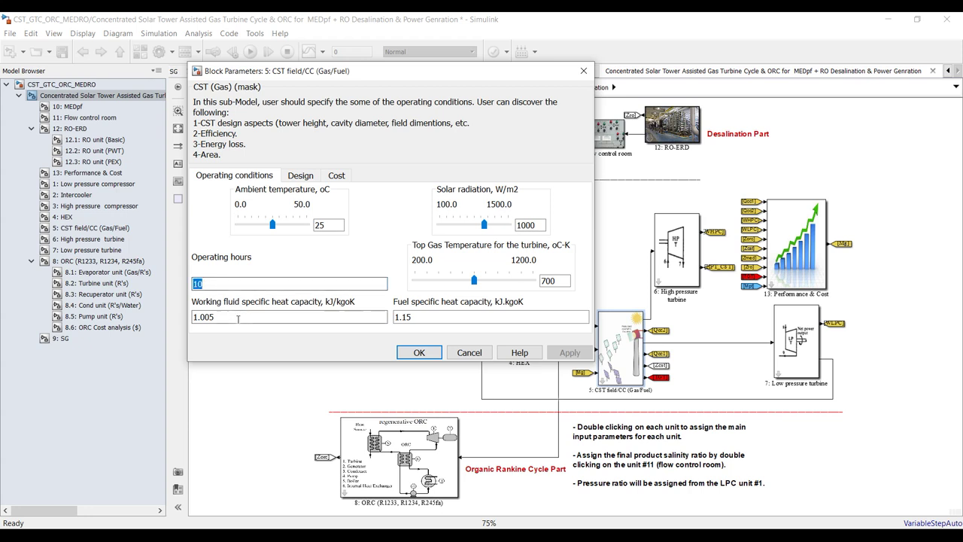
pyautogui.doubleClick(242, 316)
pyautogui.doubleClick(427, 317)
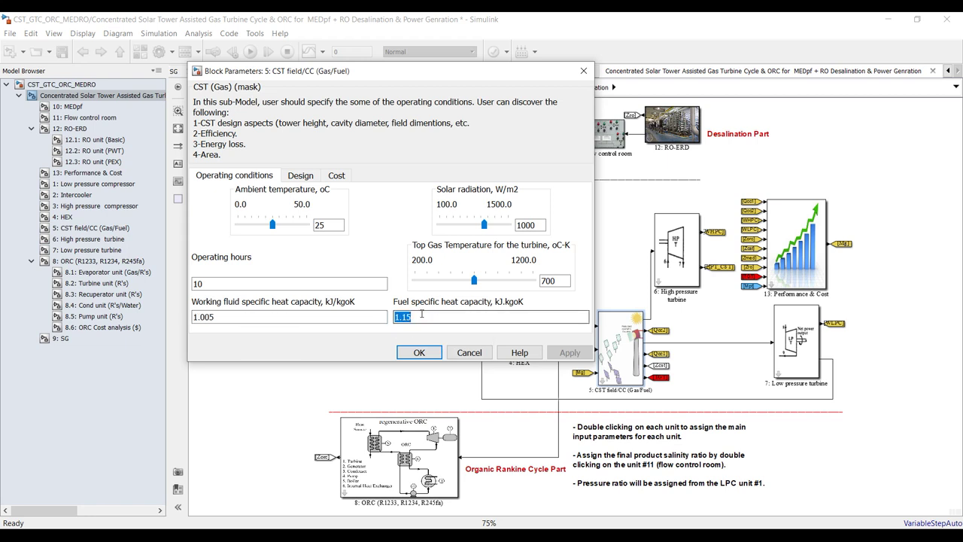
# Step: Set the CST field's heliostat panel area selection to 4th generation 150m2 in its design parameters
pyautogui.click(302, 179)
pyautogui.click(346, 192)
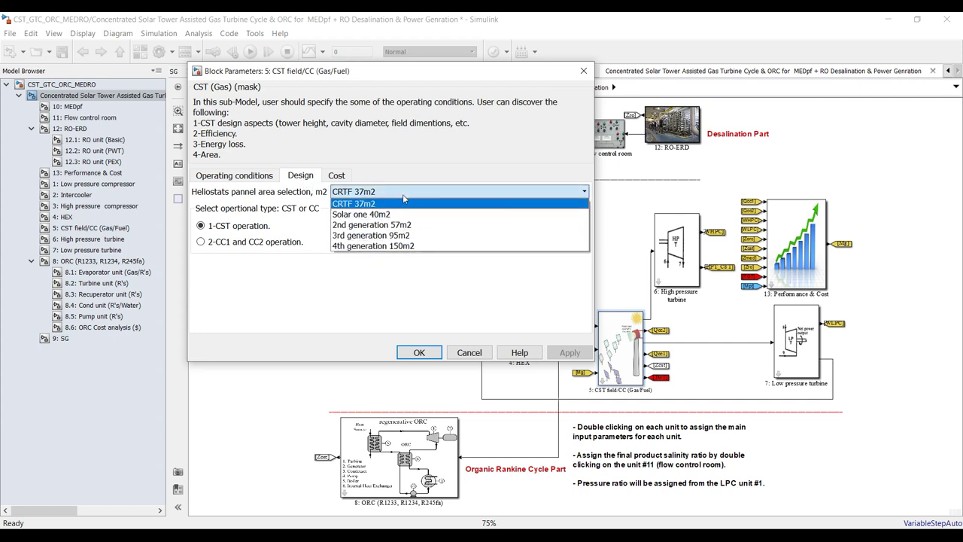
pyautogui.click(357, 247)
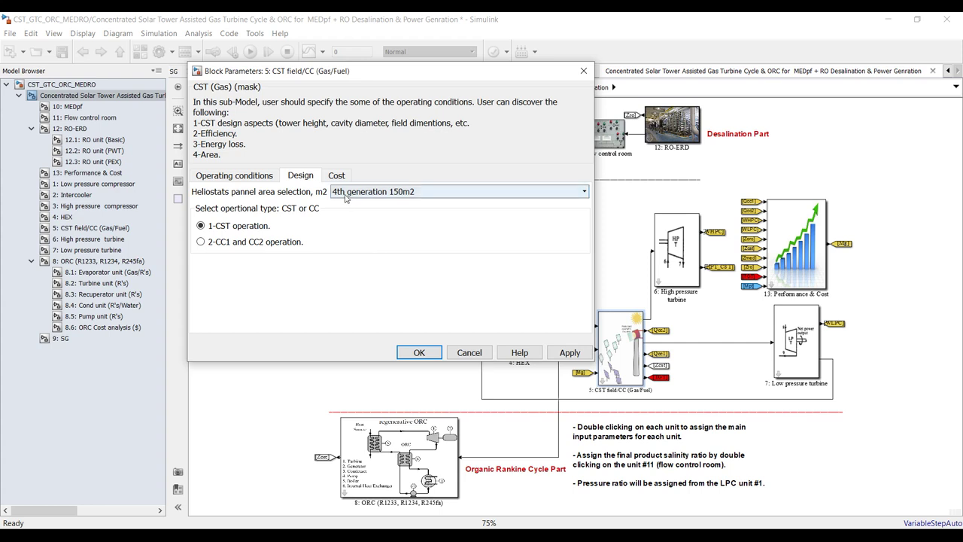
# Step: Switch the CST field's operational type between CC1 and CC2 operation and CST operation, ending on CST operation
pyautogui.click(242, 241)
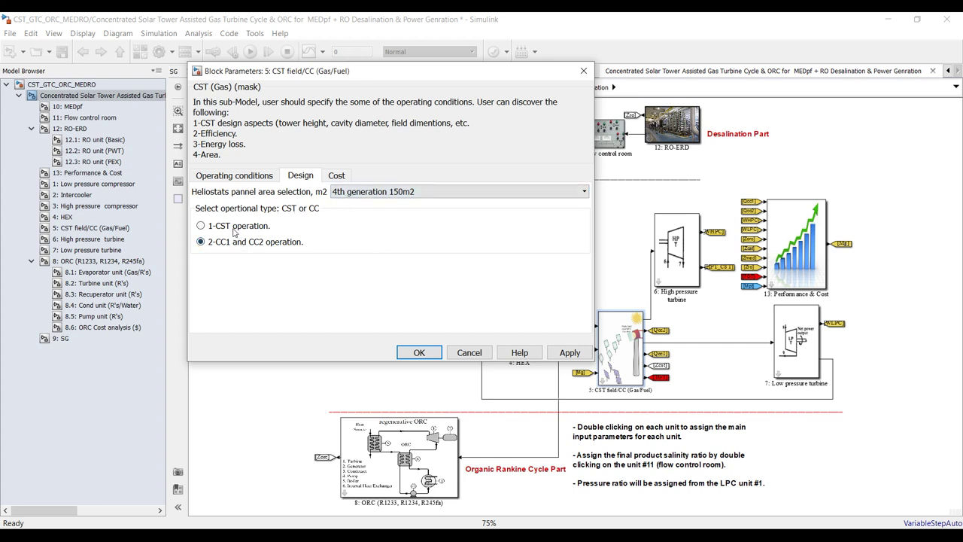
pyautogui.click(236, 227)
pyautogui.click(234, 244)
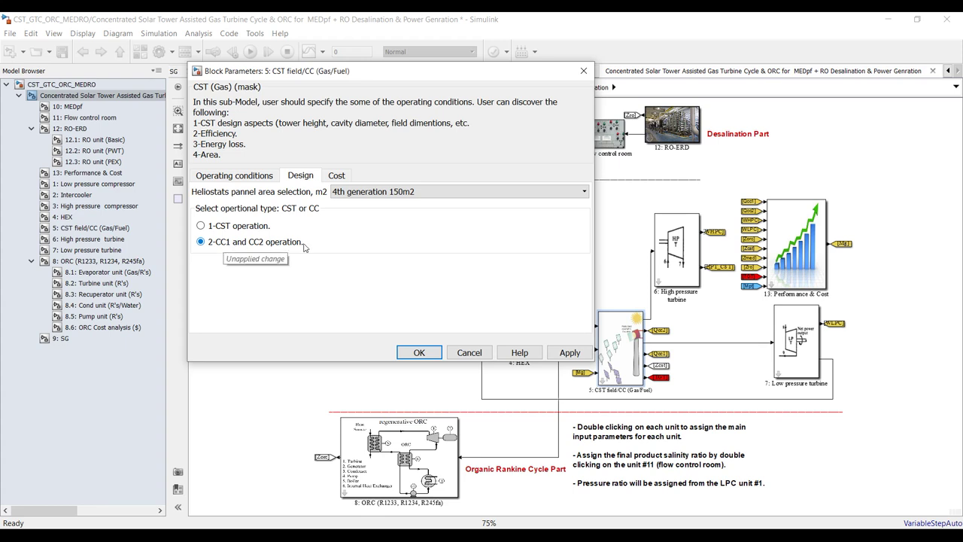
pyautogui.click(244, 230)
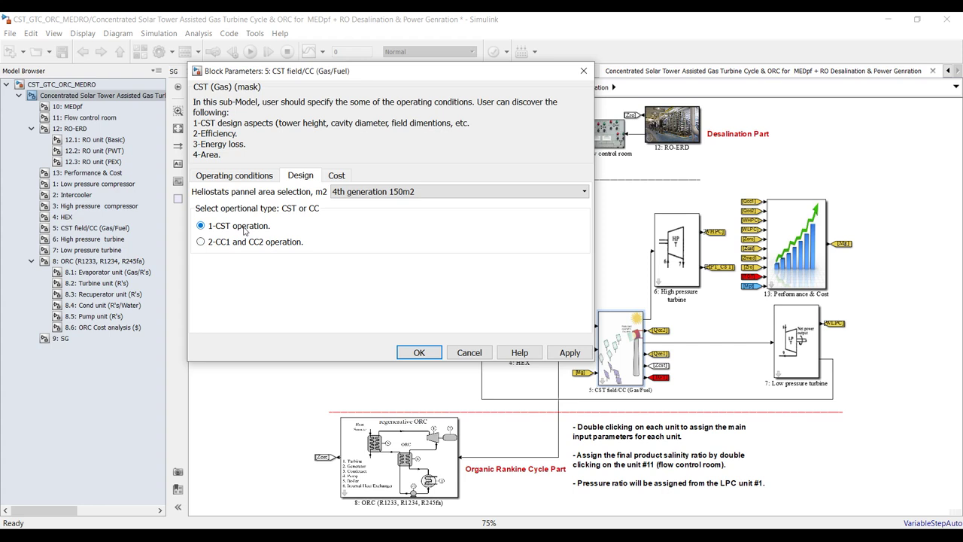
pyautogui.click(233, 243)
pyautogui.click(231, 244)
pyautogui.click(238, 230)
# Step: Set the CST field's mirror costs to 100 $/m2 and apply the change
pyautogui.click(336, 177)
pyautogui.doubleClick(335, 223)
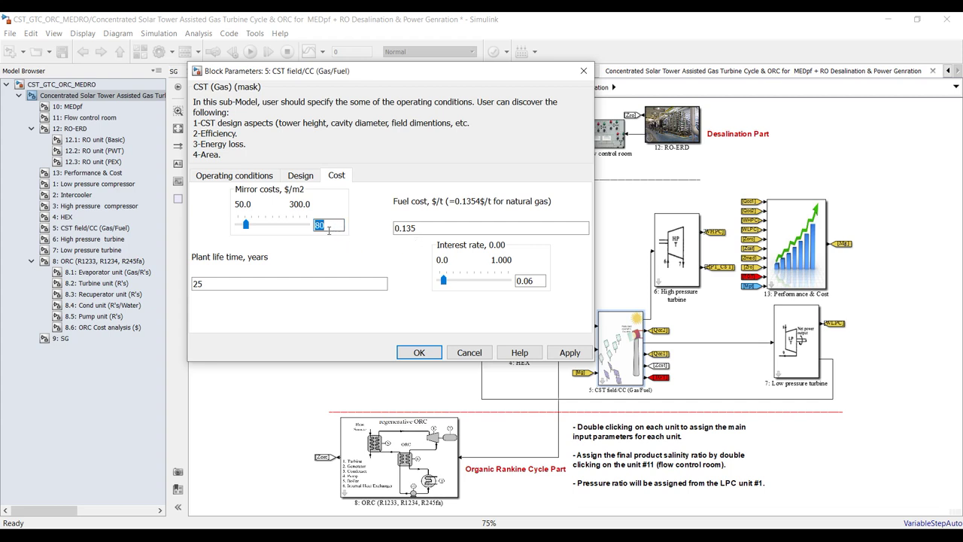
pyautogui.write('100')
pyautogui.click(568, 354)
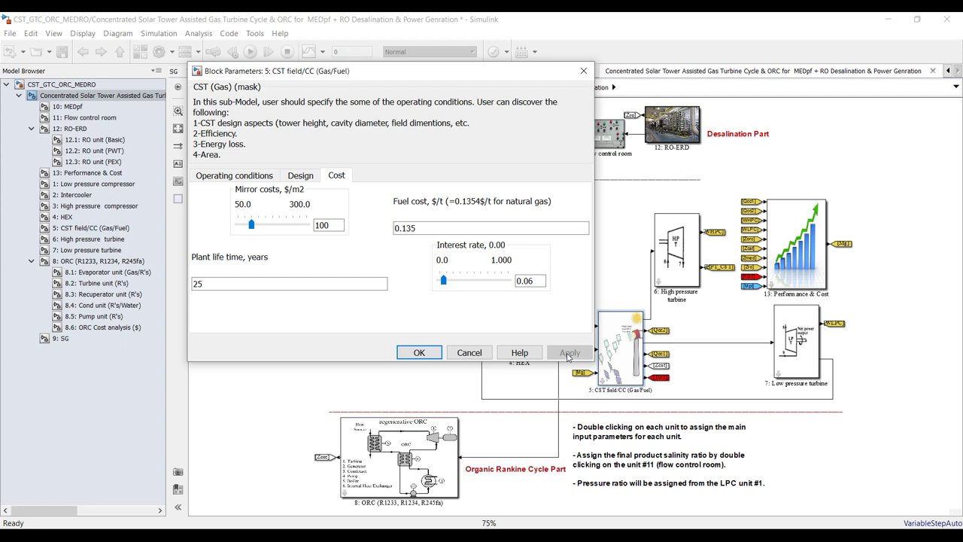
# Step: Set the CST field's plant life time to 20 years, check the fuel cost and interest rate, and accept the parameters
pyautogui.doubleClick(444, 227)
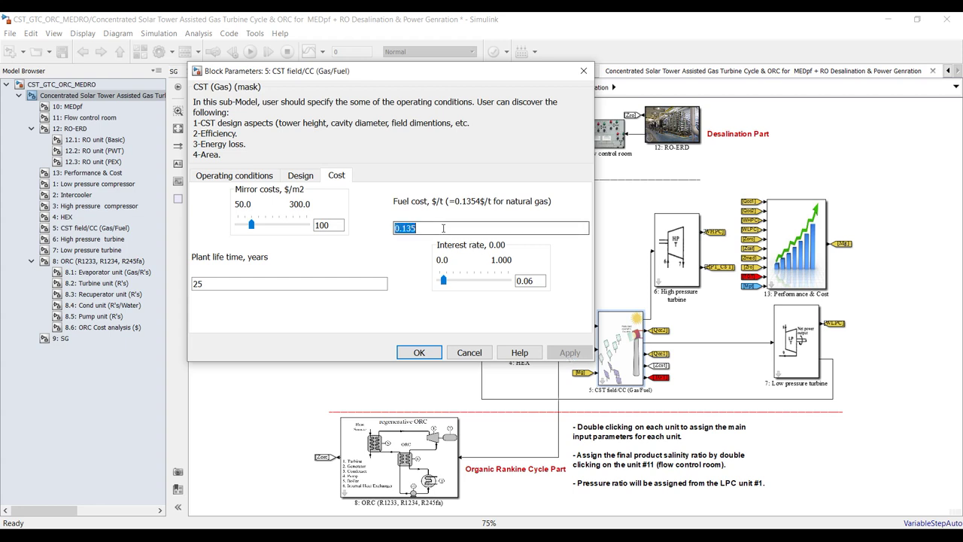
pyautogui.doubleClick(273, 283)
pyautogui.write('20')
pyautogui.click(570, 353)
pyautogui.doubleClick(537, 280)
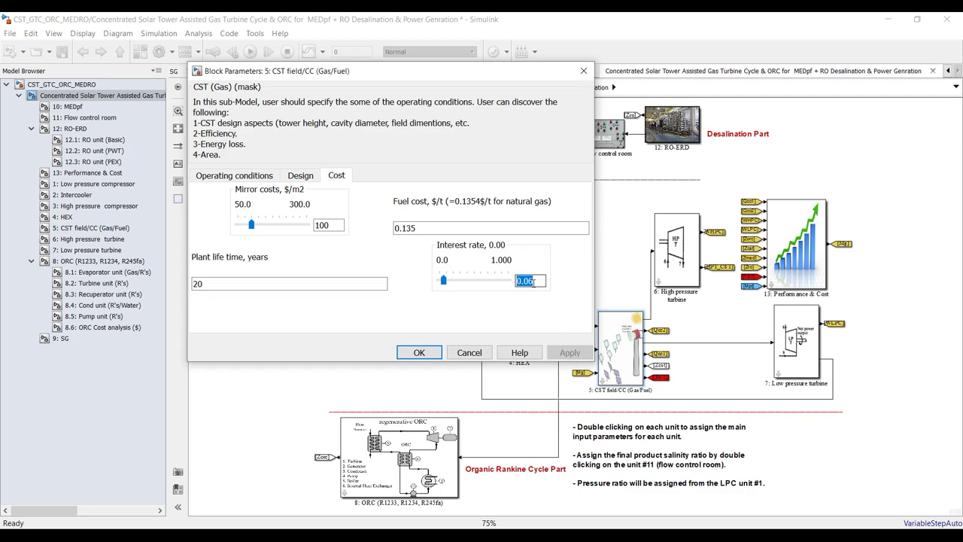
pyautogui.click(419, 353)
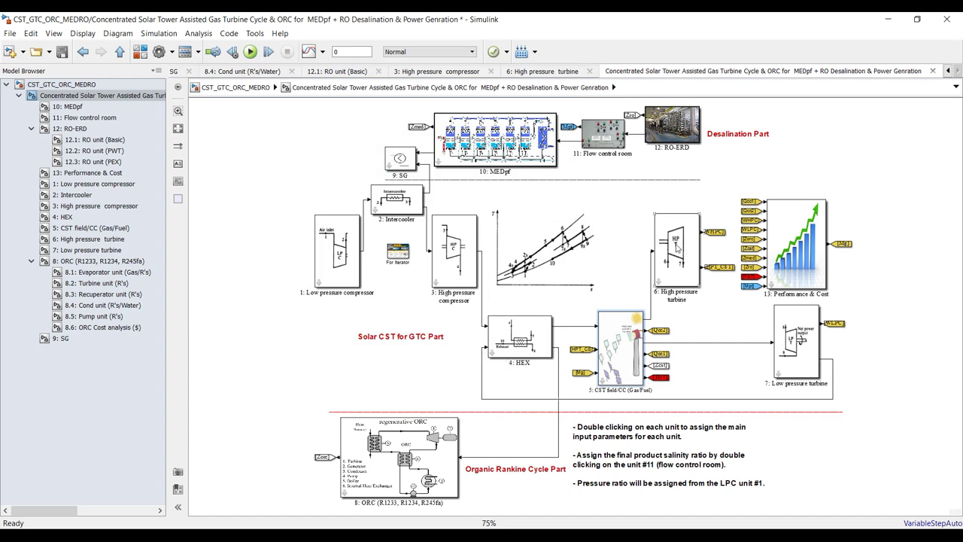
# Step: Review the high pressure turbine's isentropic index, specific heat capacity, mechanical efficiency and isentropic efficiency
pyautogui.doubleClick(676, 247)
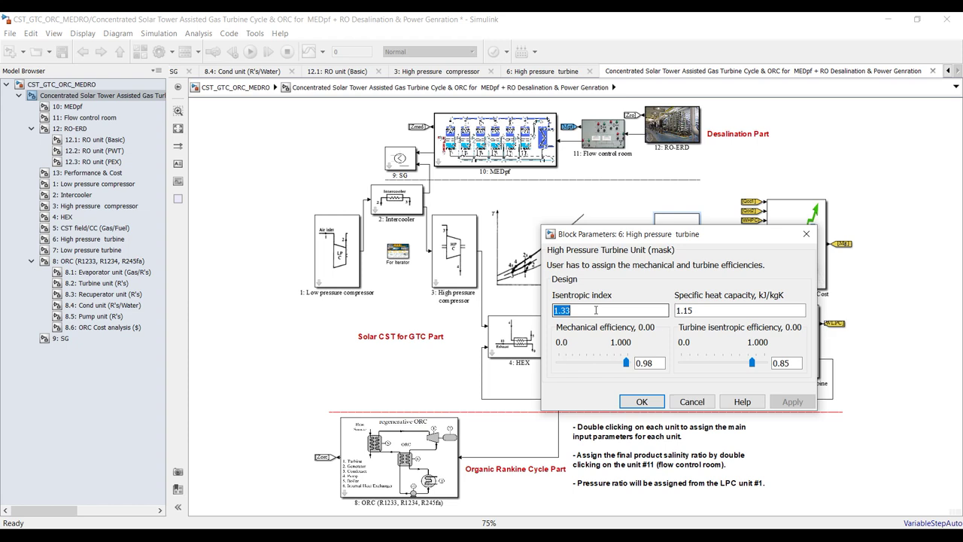
pyautogui.click(716, 311)
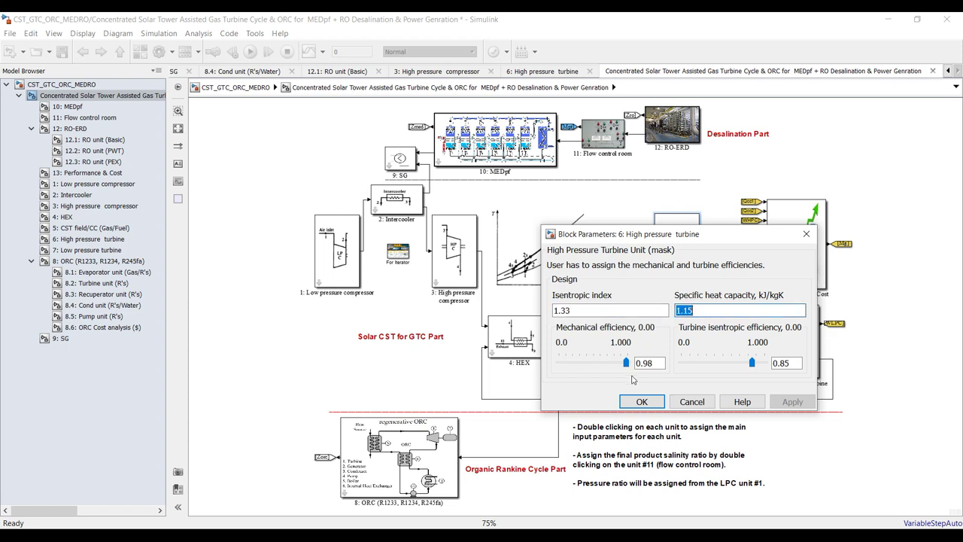
pyautogui.click(656, 362)
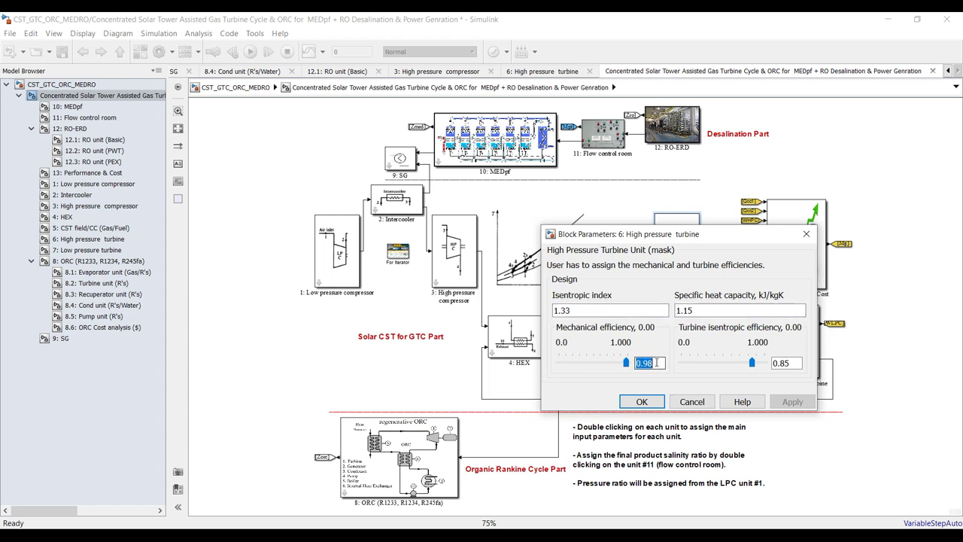
pyautogui.click(796, 363)
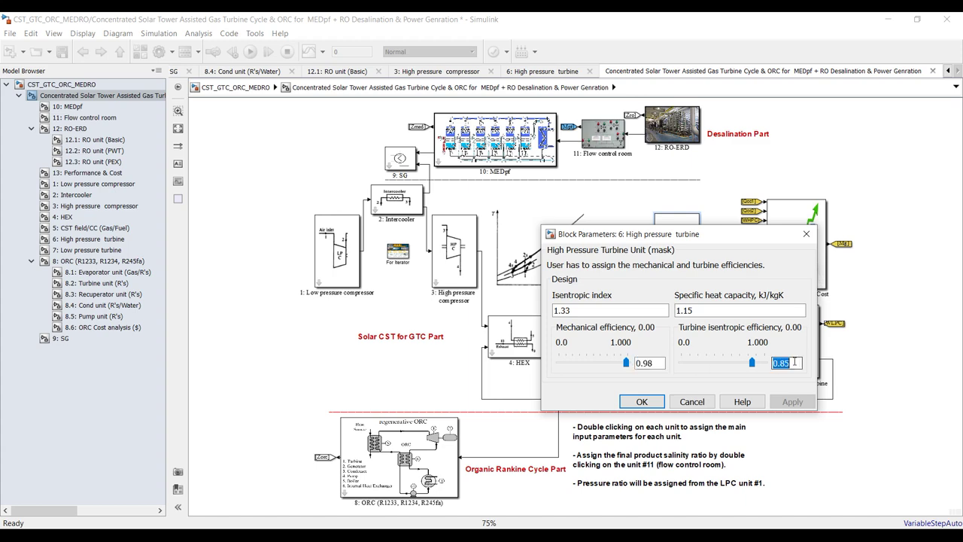
pyautogui.click(641, 401)
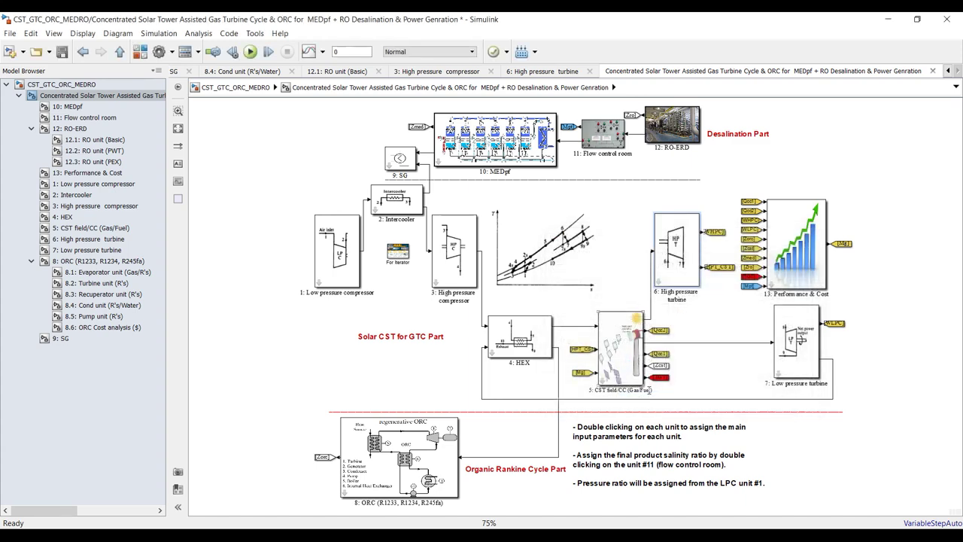
# Step: Review the low pressure turbine's isentropic index, specific heat capacity and isentropic efficiency
pyautogui.doubleClick(792, 360)
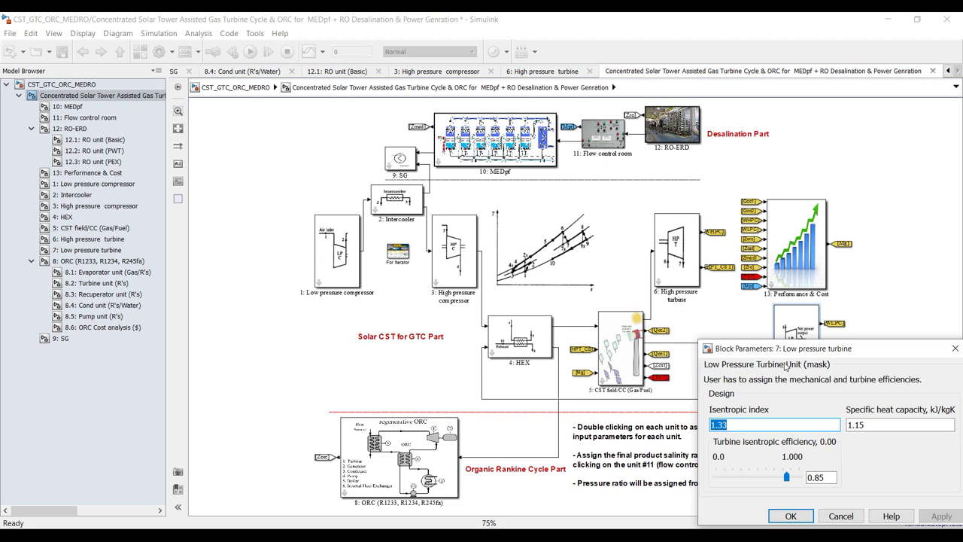
pyautogui.moveTo(787, 350); pyautogui.dragTo(477, 180)
pyautogui.press('Tab')
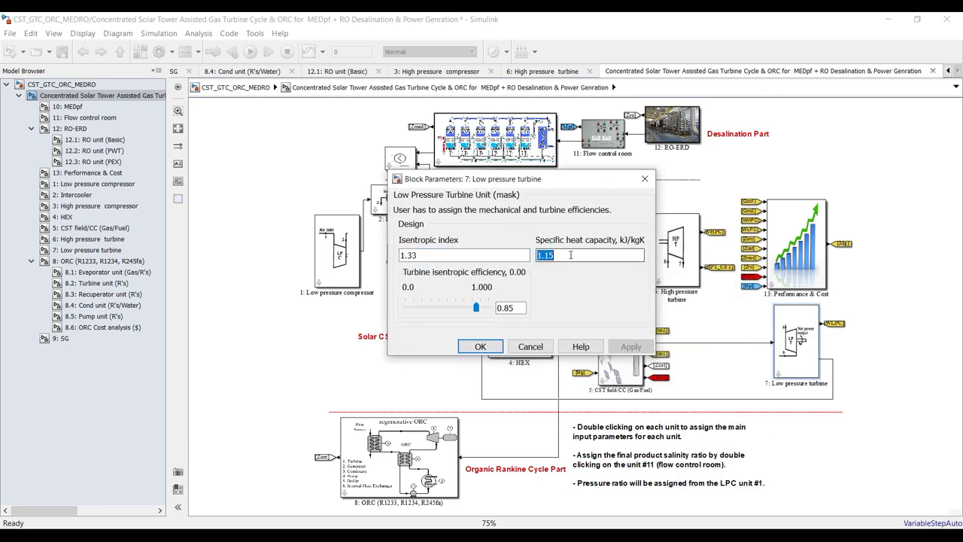
pyautogui.press('Tab')
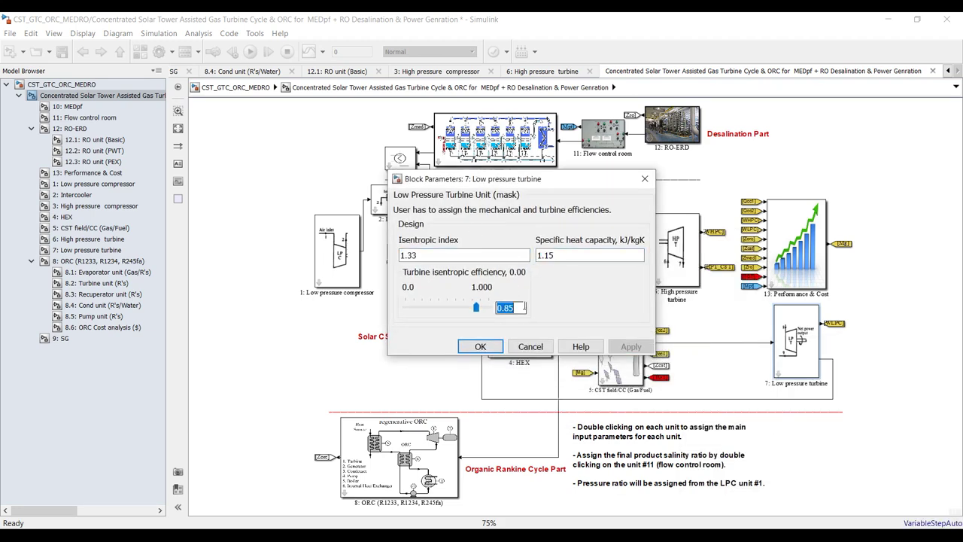
pyautogui.click(481, 347)
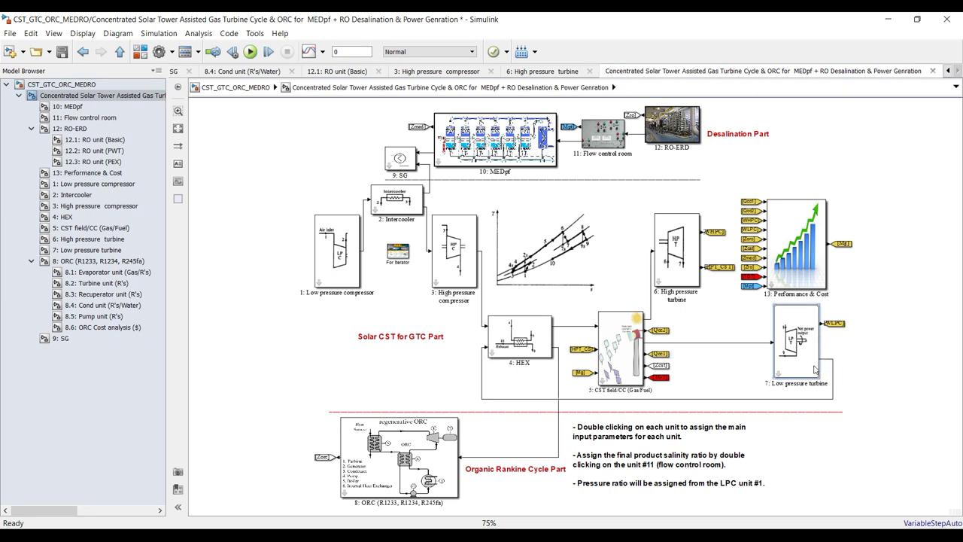
# Step: Set the user power load of the Performance & Cost block to 50000 kW
pyautogui.moveTo(927, 215); pyautogui.dragTo(392, 325)
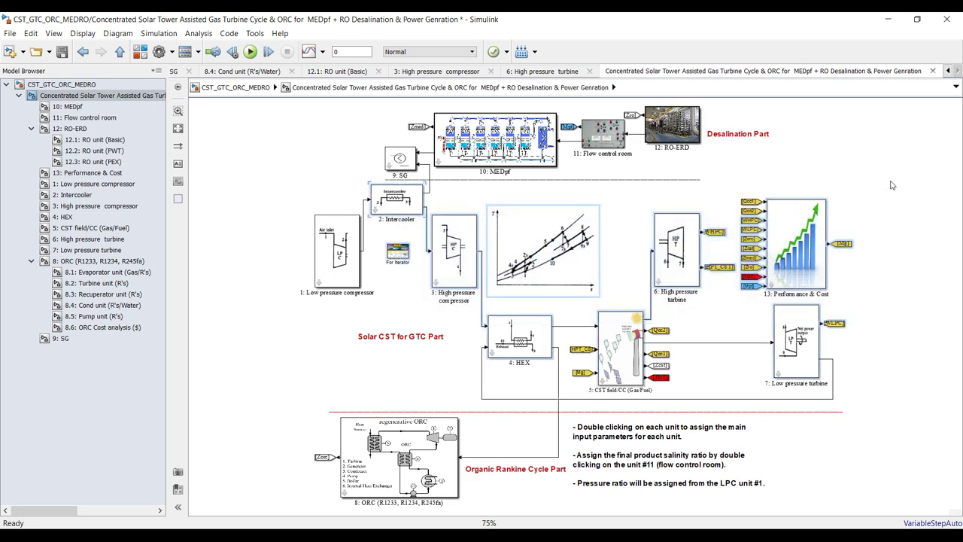
pyautogui.doubleClick(796, 233)
pyautogui.moveTo(853, 176); pyautogui.dragTo(434, 108)
pyautogui.doubleClick(399, 214)
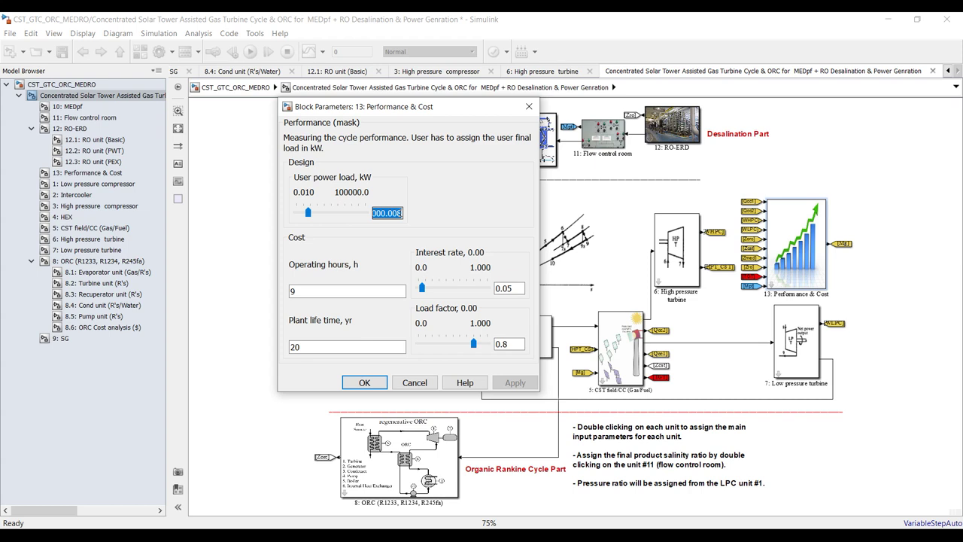
pyautogui.write('5')
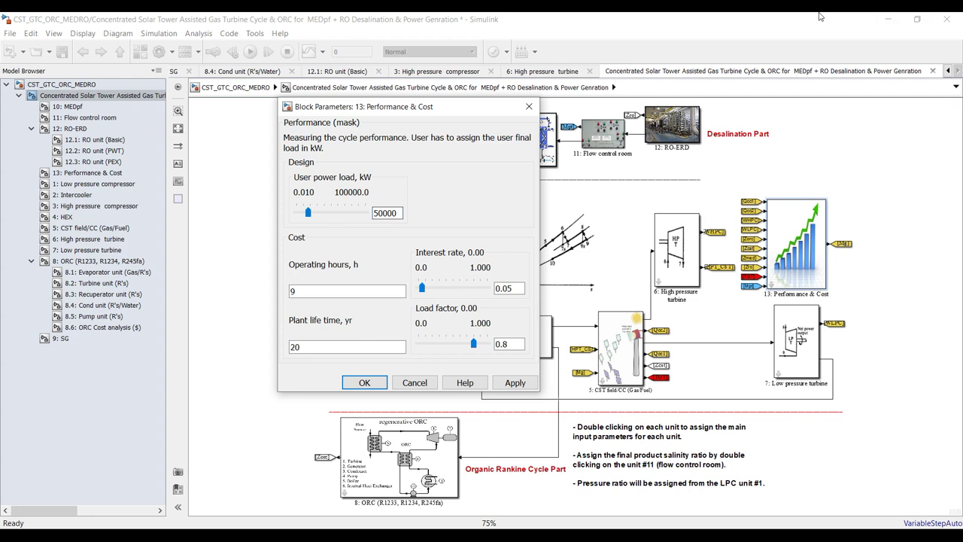
# Step: Check the Performance & Cost block's operating hours, interest rate, plant life time and load factor, and apply and accept the parameters
pyautogui.click(322, 288)
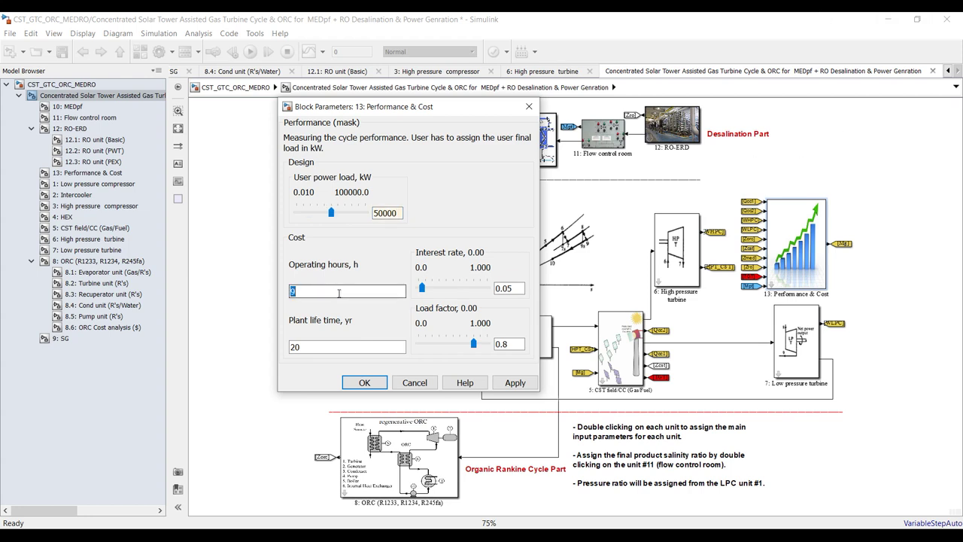
pyautogui.press('Tab')
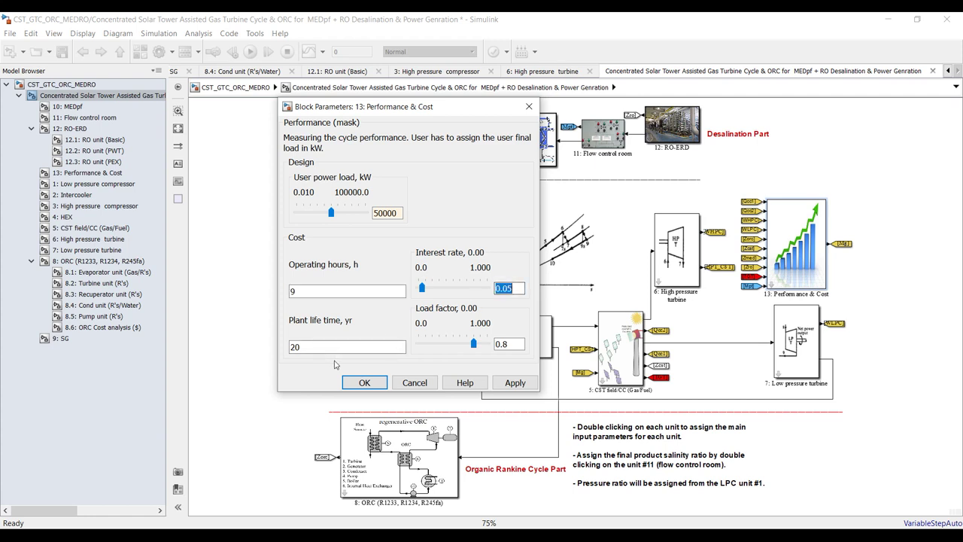
pyautogui.click(329, 345)
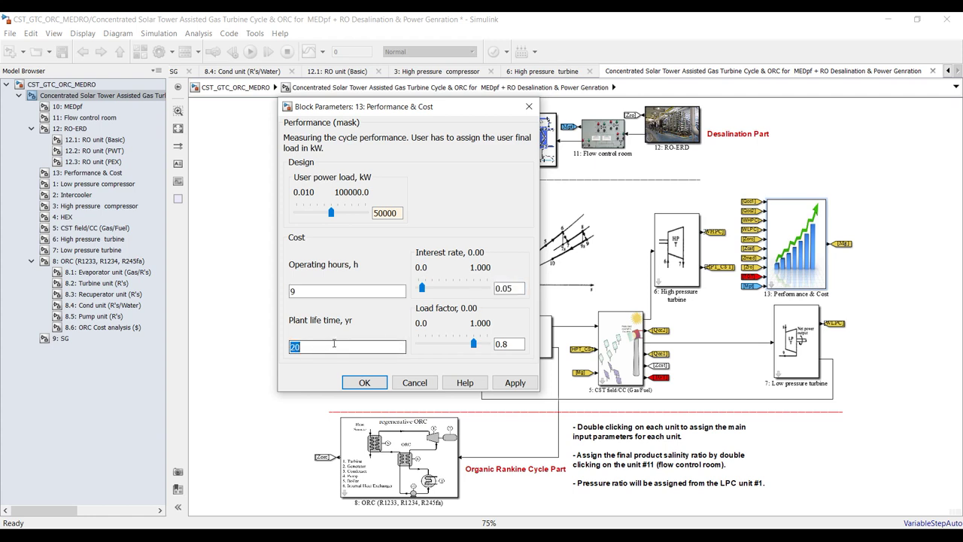
pyautogui.click(518, 344)
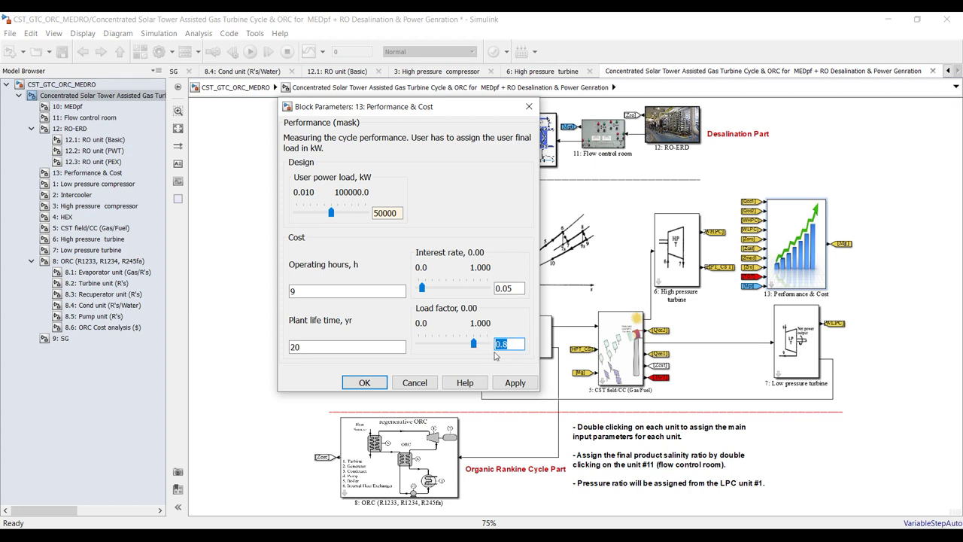
pyautogui.click(516, 384)
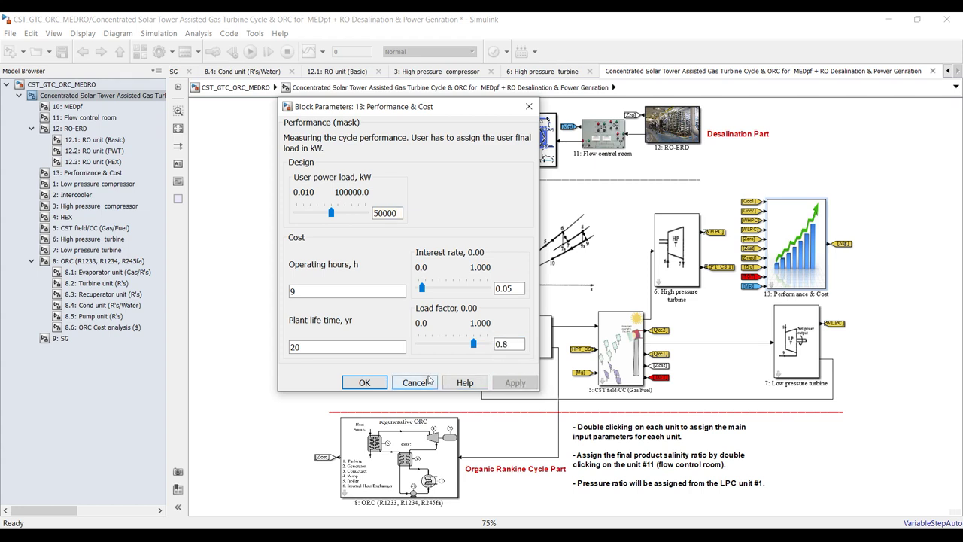
pyautogui.click(364, 383)
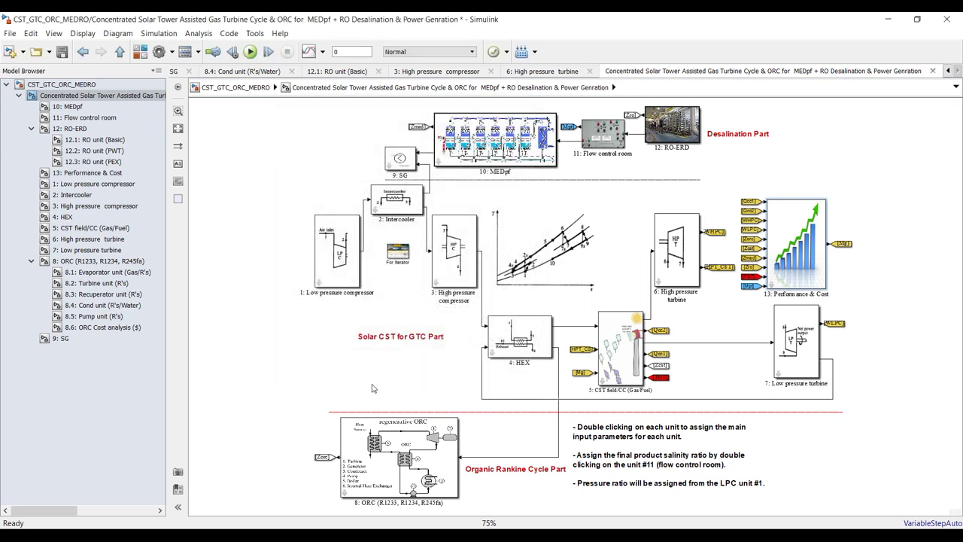
# Step: Examine the Performance & Cost block, the gas turbine cycle units, the intercooler, HEX and SG, and the desalination part of the diagram
pyautogui.moveTo(924, 194); pyautogui.dragTo(765, 277)
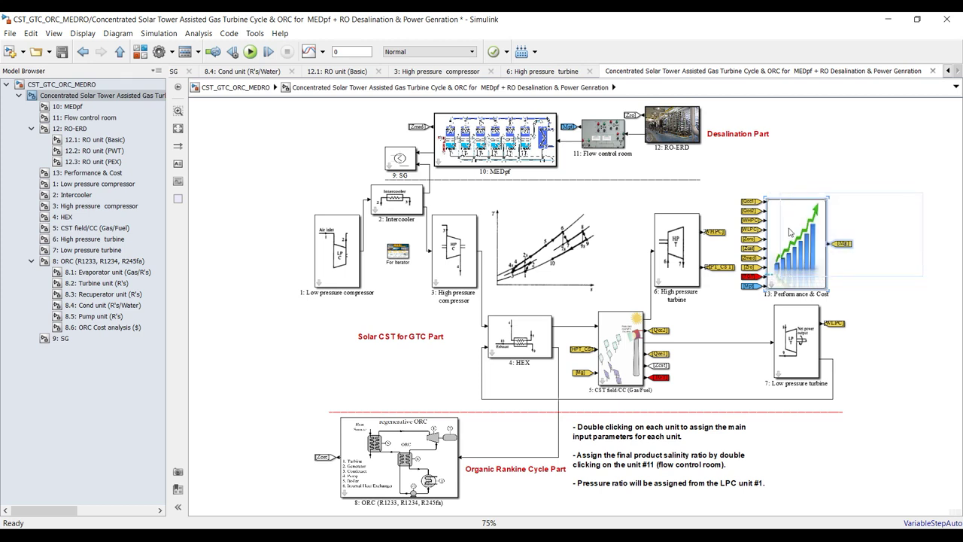
pyautogui.moveTo(232, 205); pyautogui.dragTo(685, 358)
pyautogui.moveTo(913, 319)
pyautogui.mouseDown()
pyautogui.moveTo(798, 348)
pyautogui.moveTo(455, 352)
pyautogui.mouseUp()
pyautogui.moveTo(321, 331); pyautogui.dragTo(441, 368)
pyautogui.click(248, 321)
pyautogui.click(400, 204)
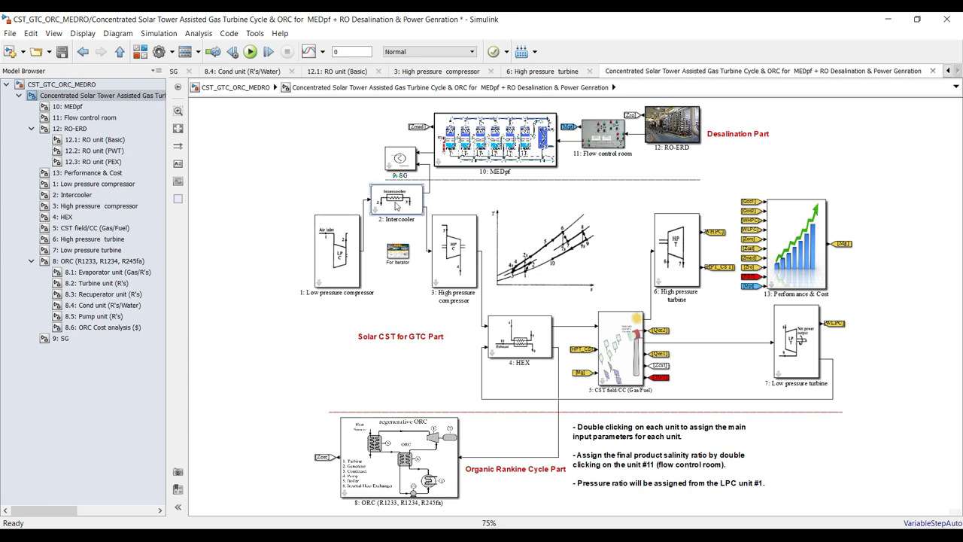
pyautogui.click(516, 339)
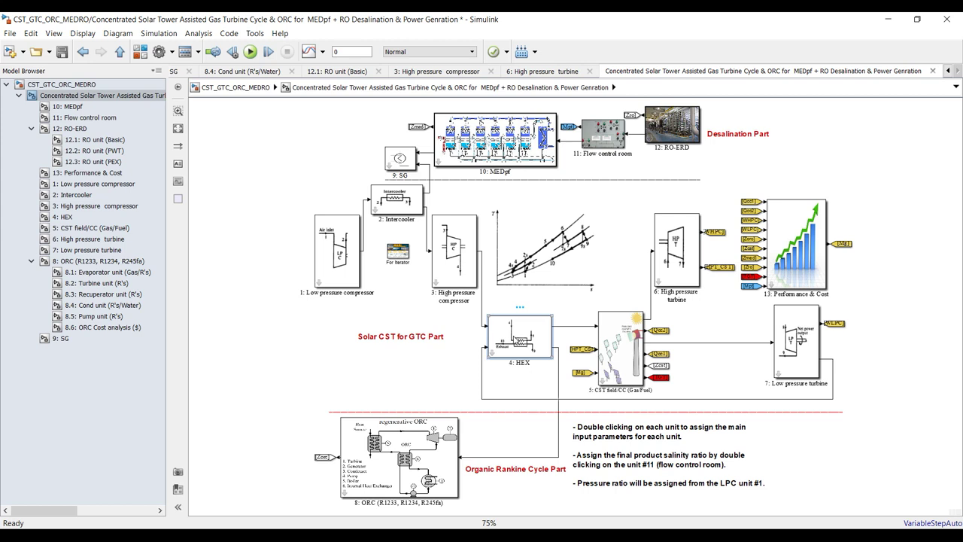
pyautogui.click(400, 159)
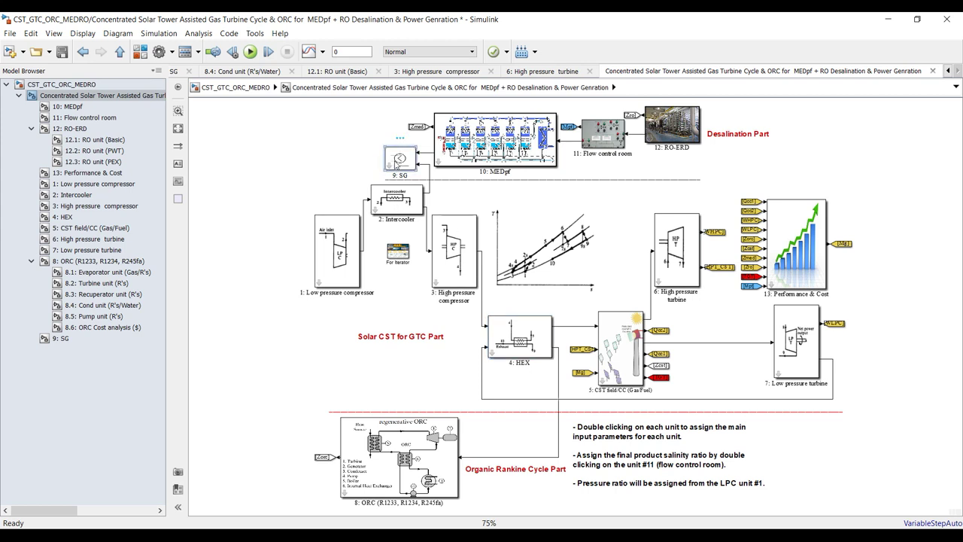
pyautogui.moveTo(322, 117); pyautogui.dragTo(794, 176)
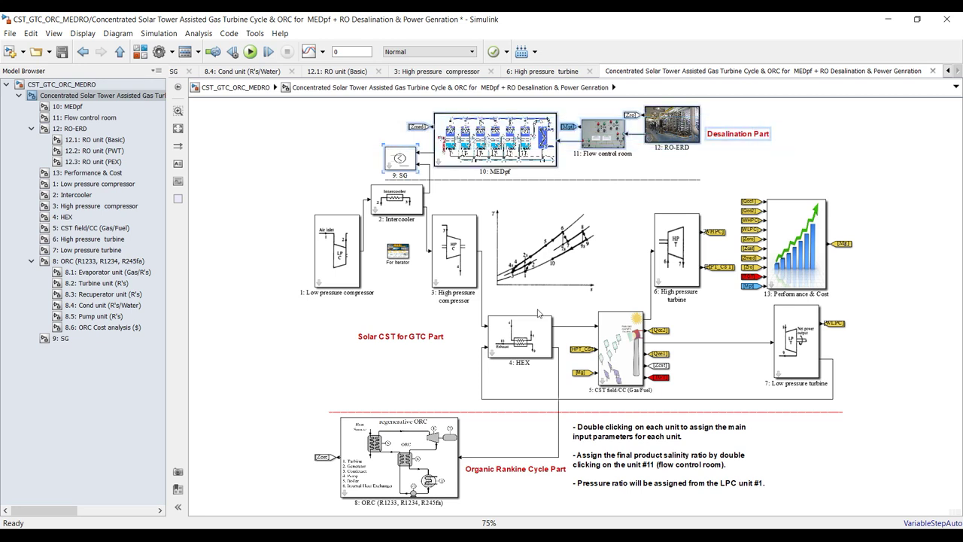
# Step: Read the description of the 8: ORC block, close it, and examine the block's regenerative cycle schematic
pyautogui.moveTo(257, 427); pyautogui.dragTo(491, 495)
pyautogui.click(326, 414)
pyautogui.doubleClick(385, 444)
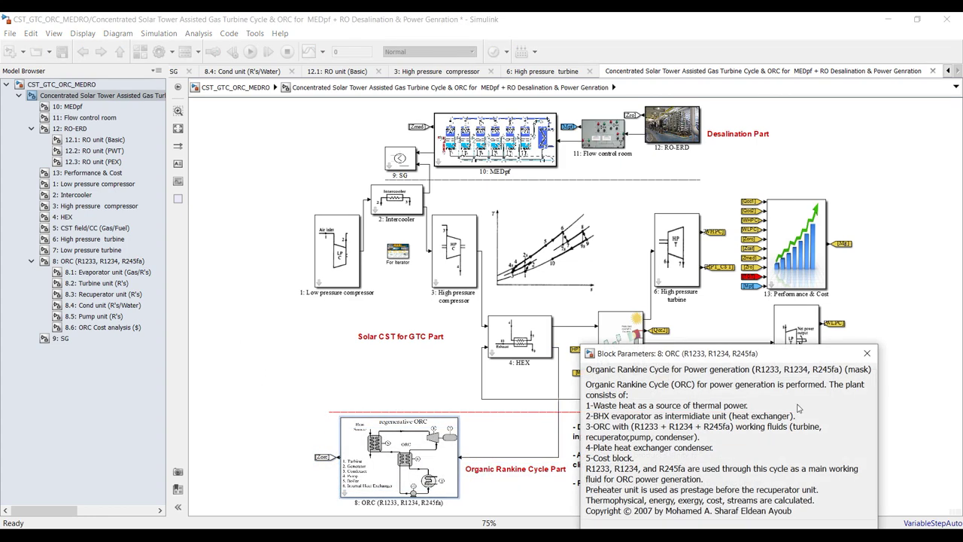
pyautogui.click(866, 352)
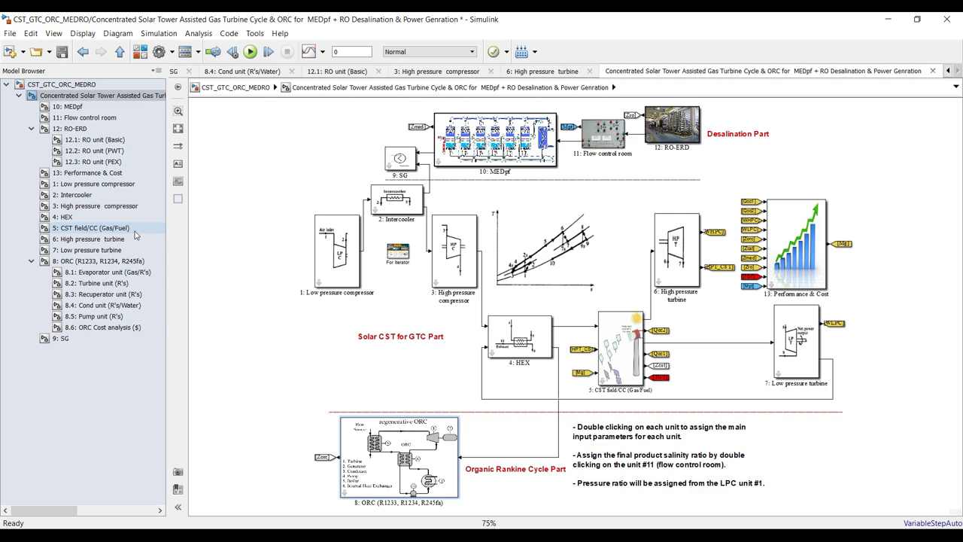
pyautogui.scroll(5, 272, 243)
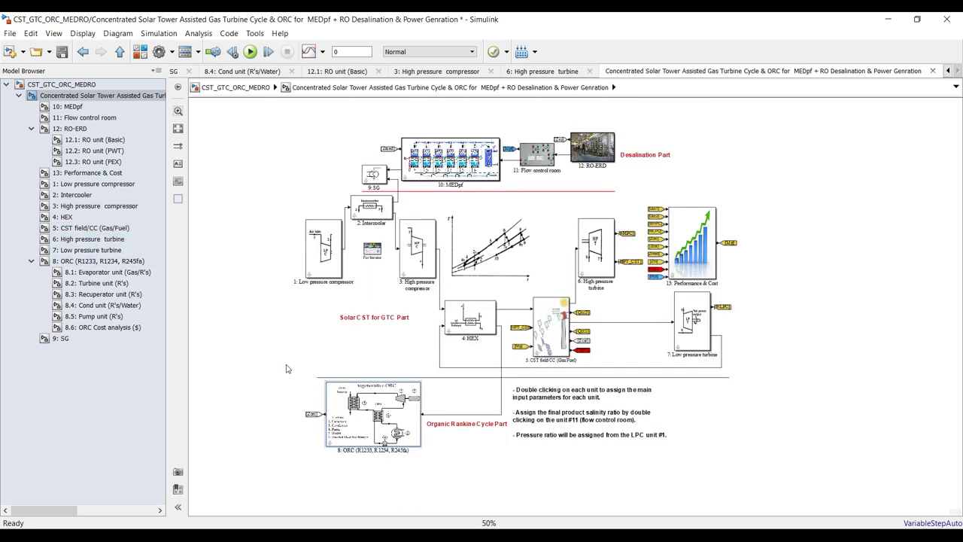
pyautogui.scroll(3, 353, 373)
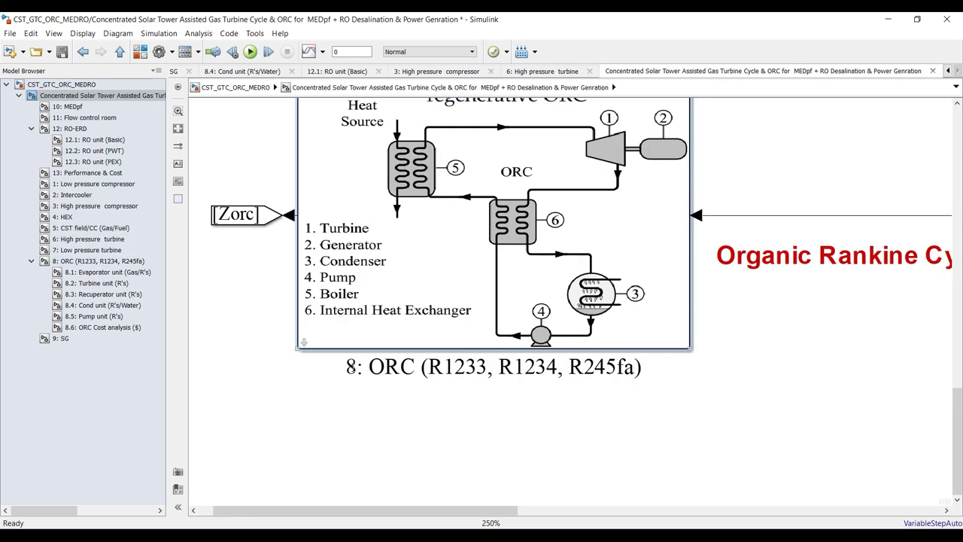
# Step: Open the 8: ORC subsystem, fit its whole diagram in view, and look over the cycle schematic and working fluid table
pyautogui.click(69, 261)
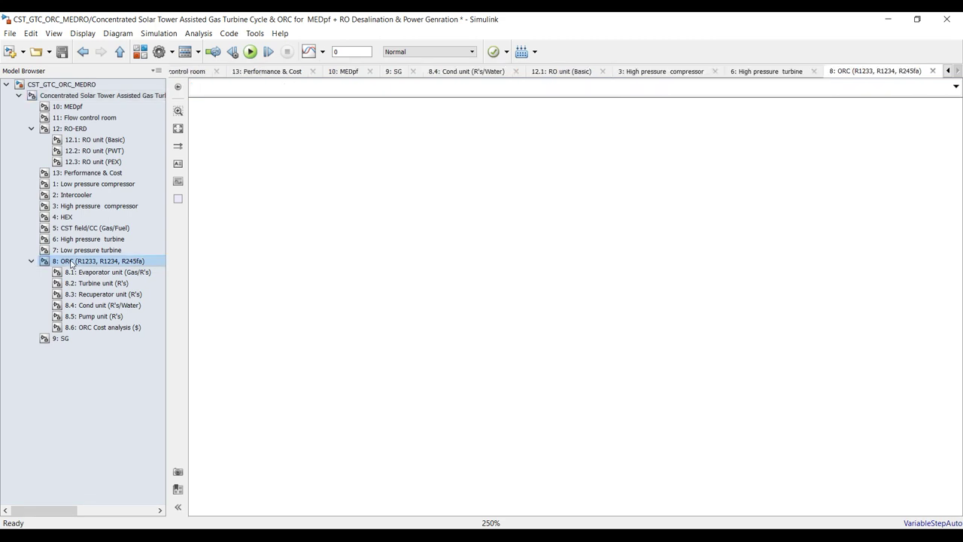
pyautogui.click(178, 129)
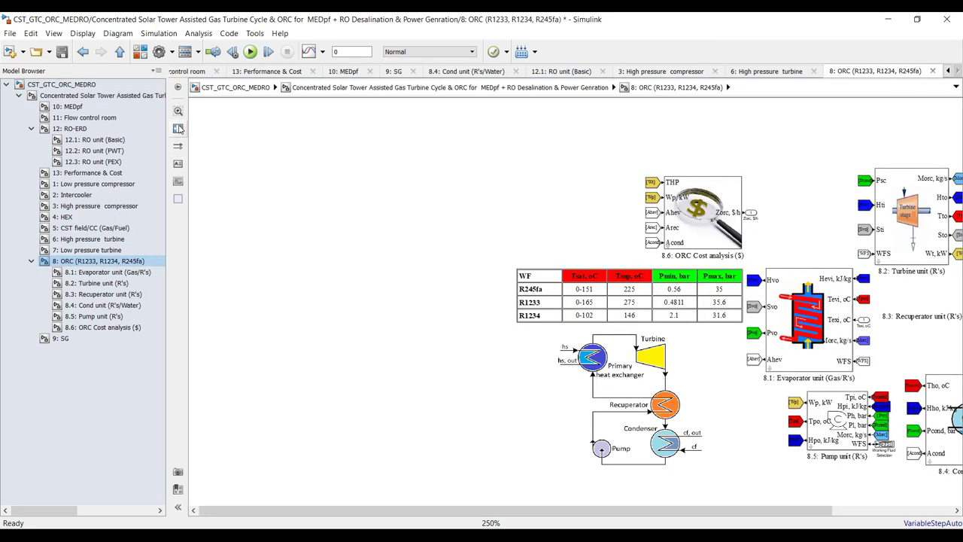
pyautogui.click(273, 353)
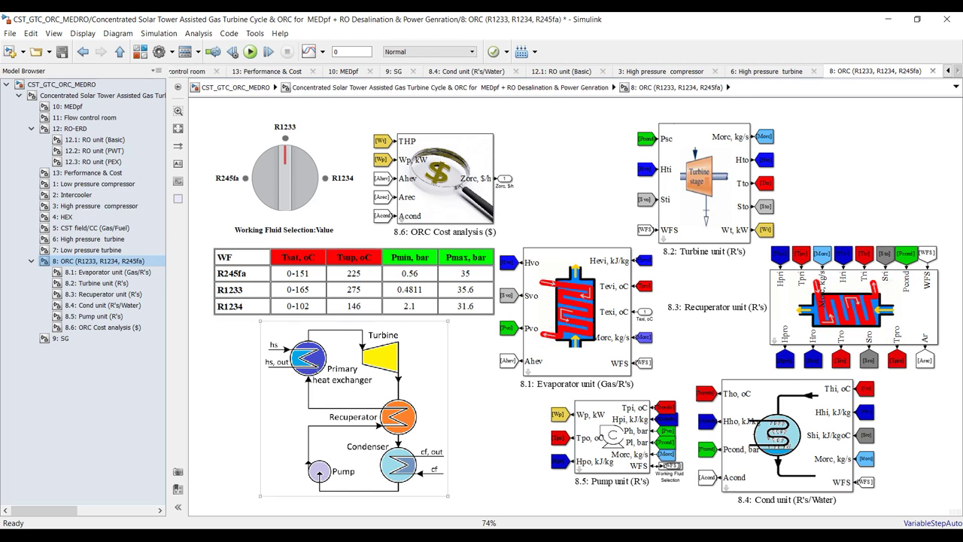
pyautogui.click(657, 111)
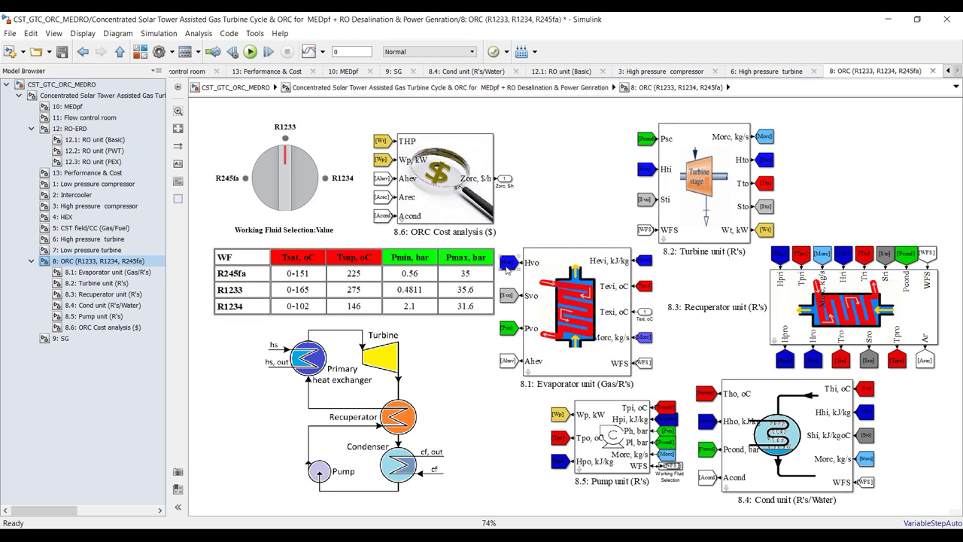
pyautogui.click(496, 276)
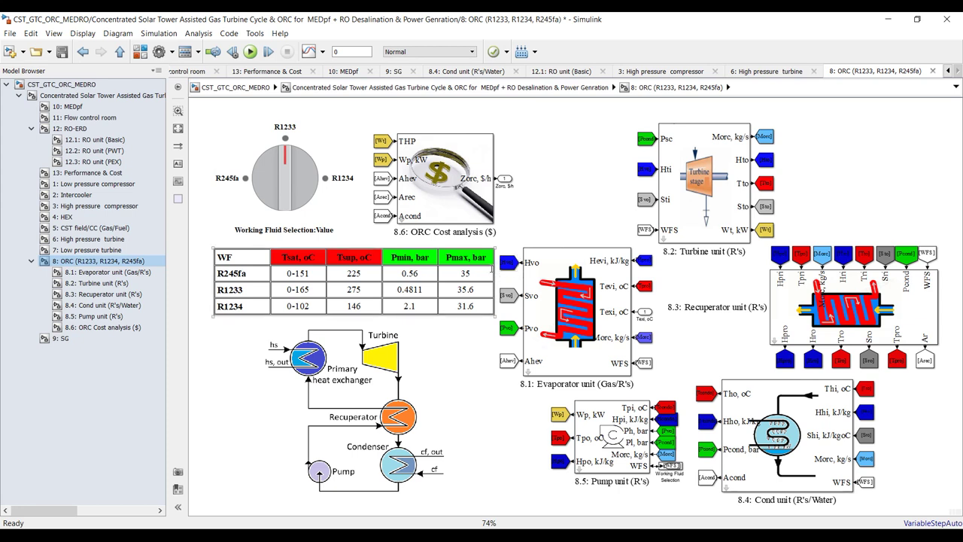
pyautogui.click(503, 248)
# Step: Try the working fluid selector at R245fa and R1234, and return it to R1233
pyautogui.click(285, 152)
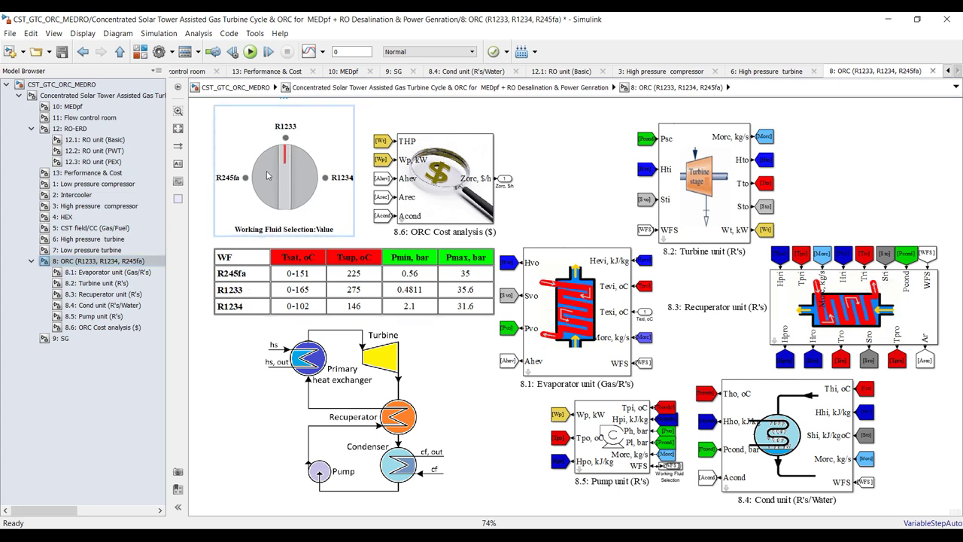
pyautogui.click(244, 178)
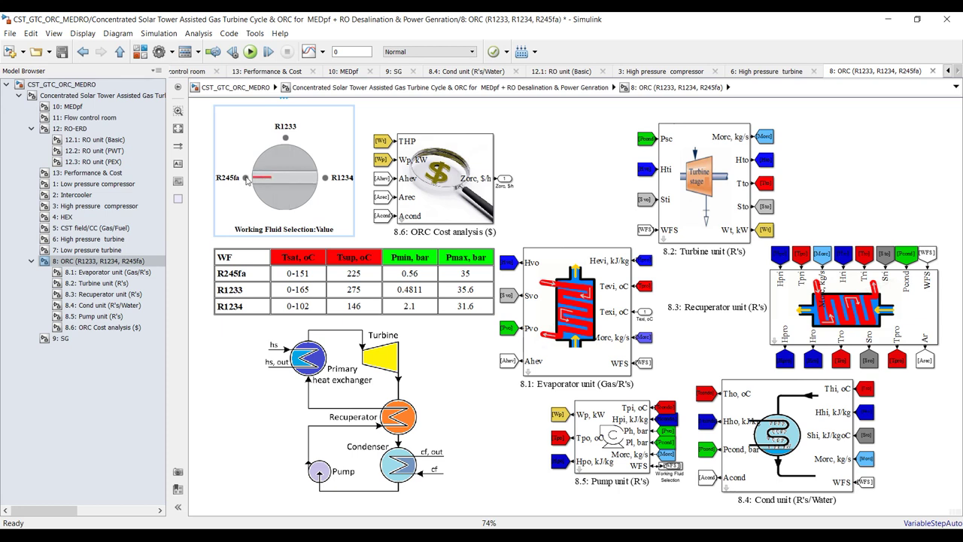
pyautogui.click(326, 180)
pyautogui.click(286, 139)
# Step: Examine the R1233 temperature and pressure limits in the working fluid table together with the working fluid selector
pyautogui.click(255, 297)
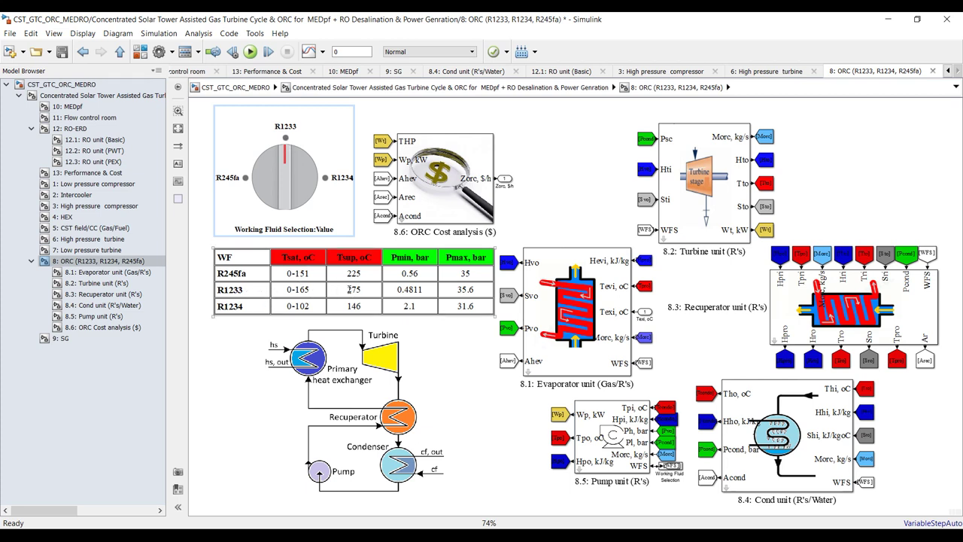
pyautogui.click(355, 289)
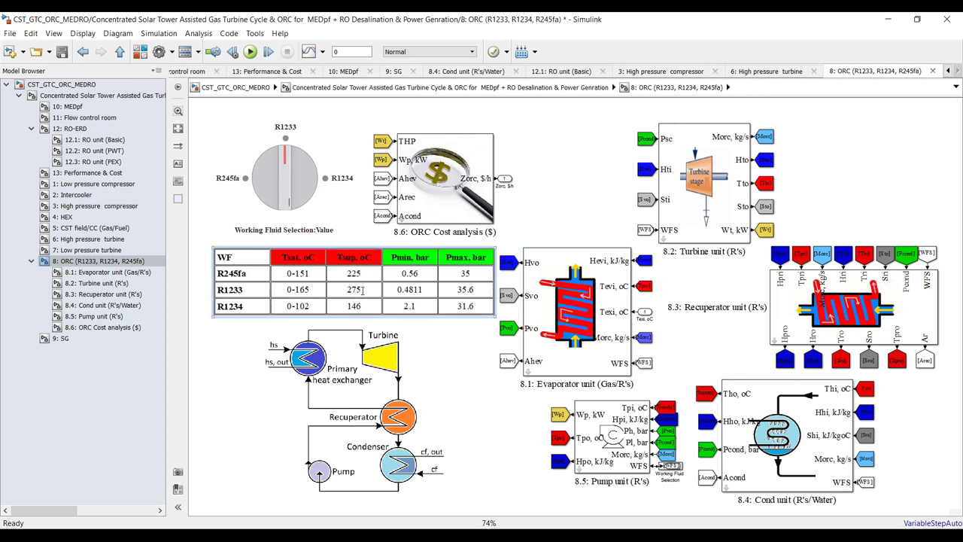
pyautogui.click(276, 133)
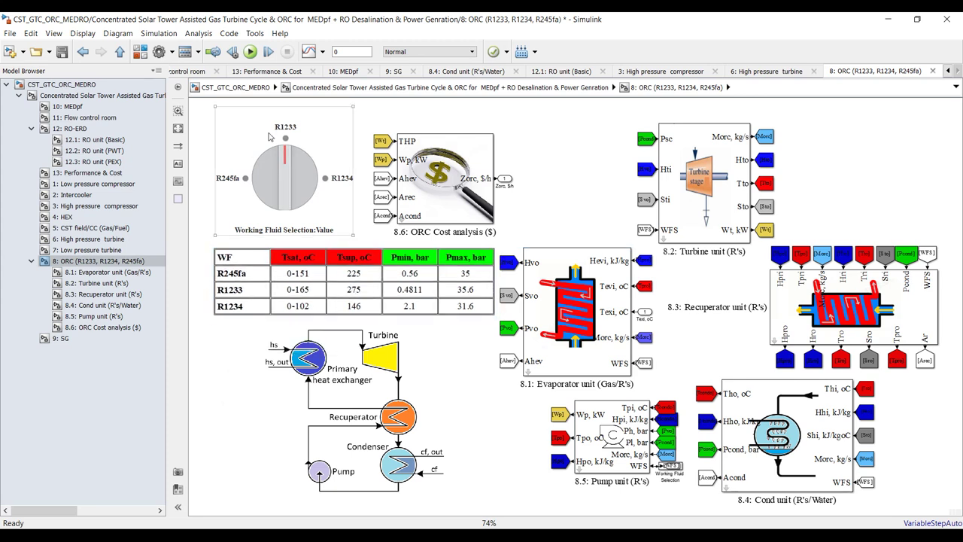
pyautogui.scroll(2, 276, 128)
pyautogui.scroll(2, 278, 125)
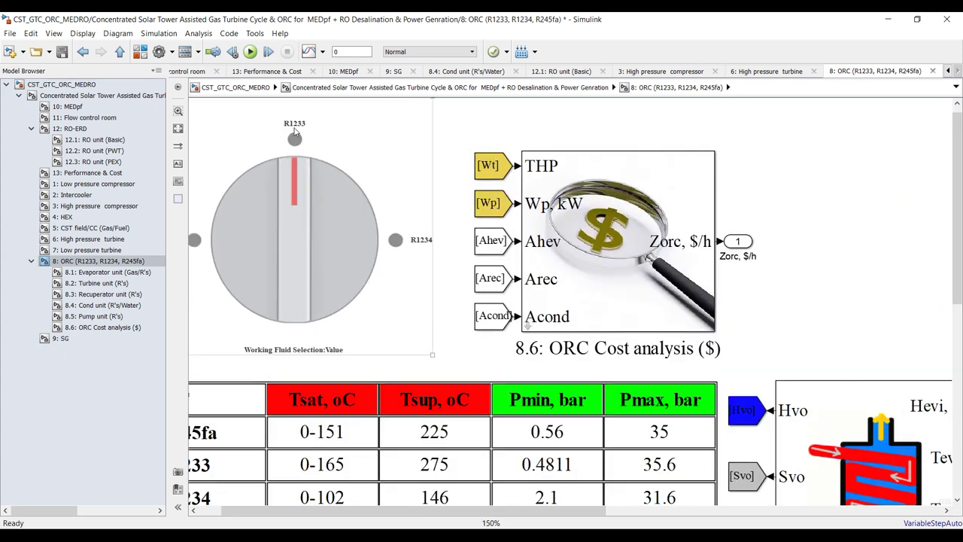
pyautogui.scroll(-3, 294, 133)
pyautogui.click(358, 316)
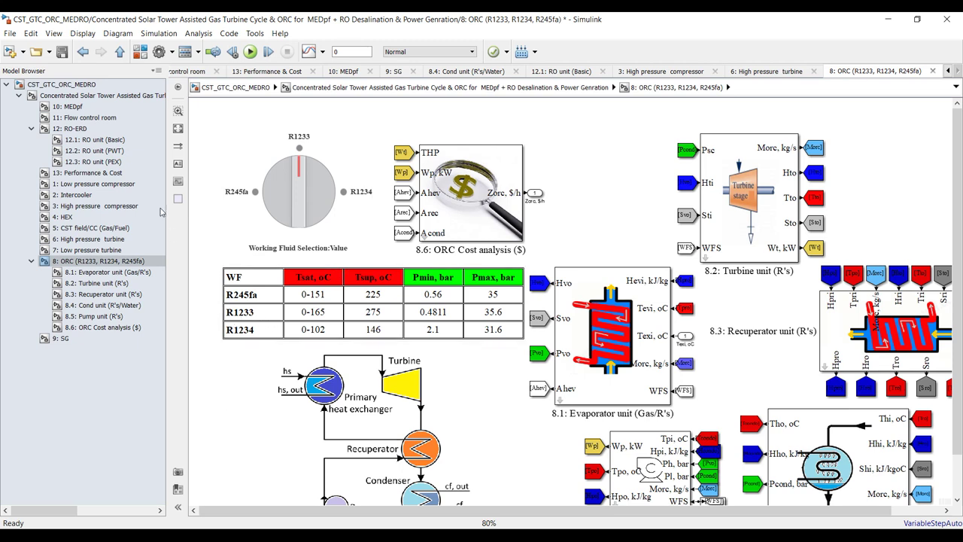
pyautogui.click(179, 130)
pyautogui.click(461, 298)
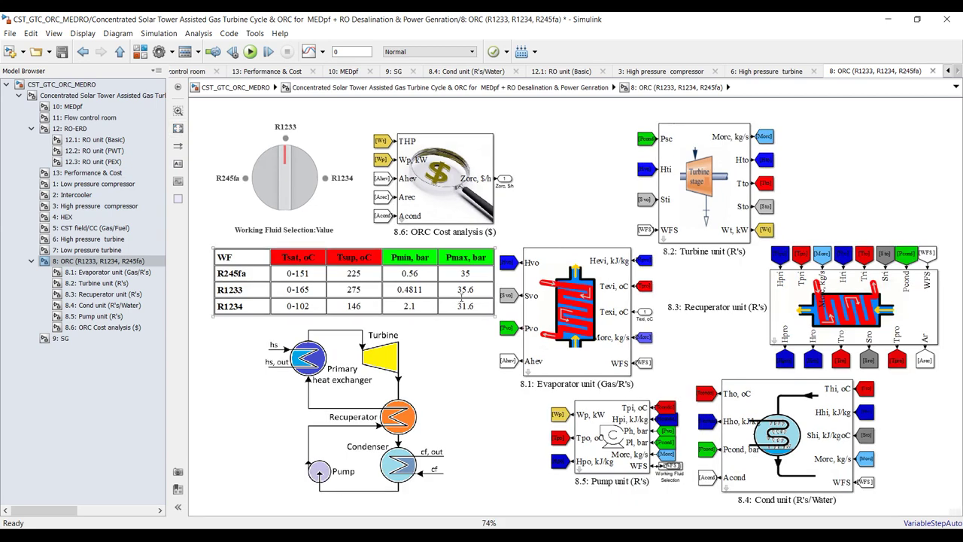
pyautogui.click(487, 325)
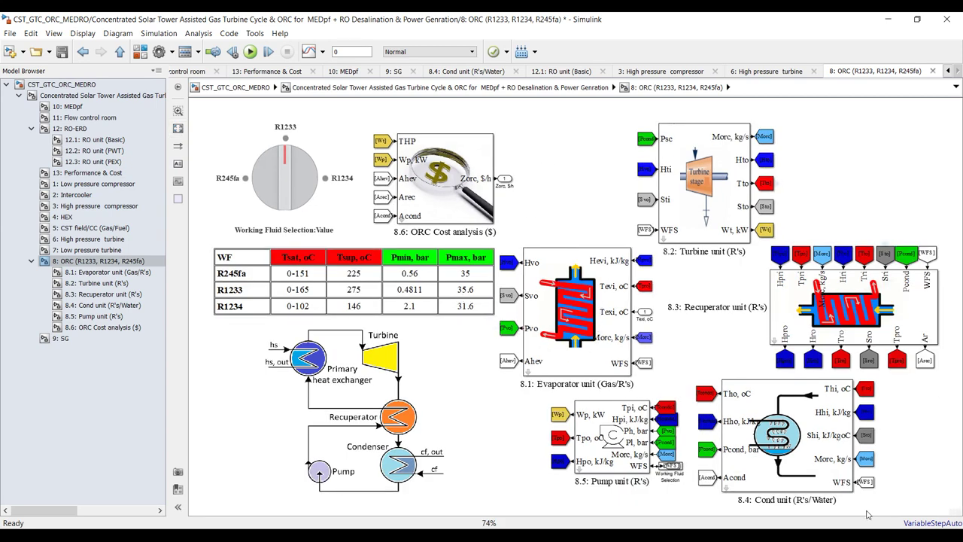
# Step: Review the 8.1: Evaporator unit's tube and shell diameters, effectiveness, and operating conditions including WG specific heat capacity, and accept the parameters
pyautogui.click(571, 286)
pyautogui.doubleClick(572, 285)
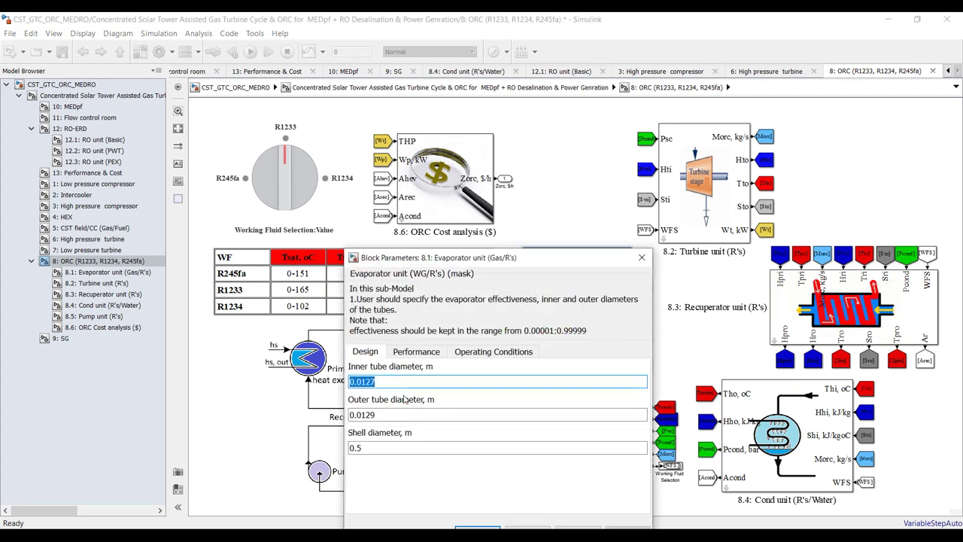
pyautogui.press('Tab')
pyautogui.press('Tab')
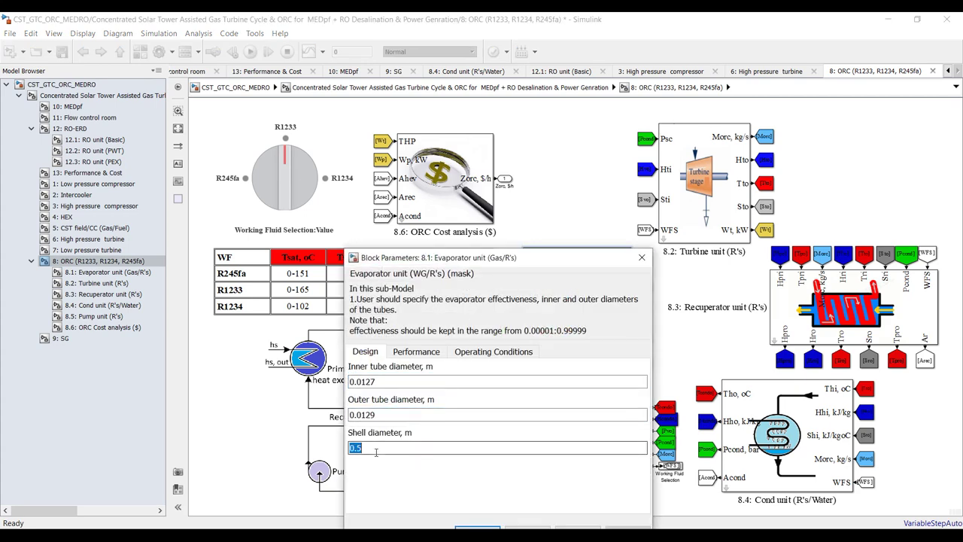
pyautogui.click(410, 352)
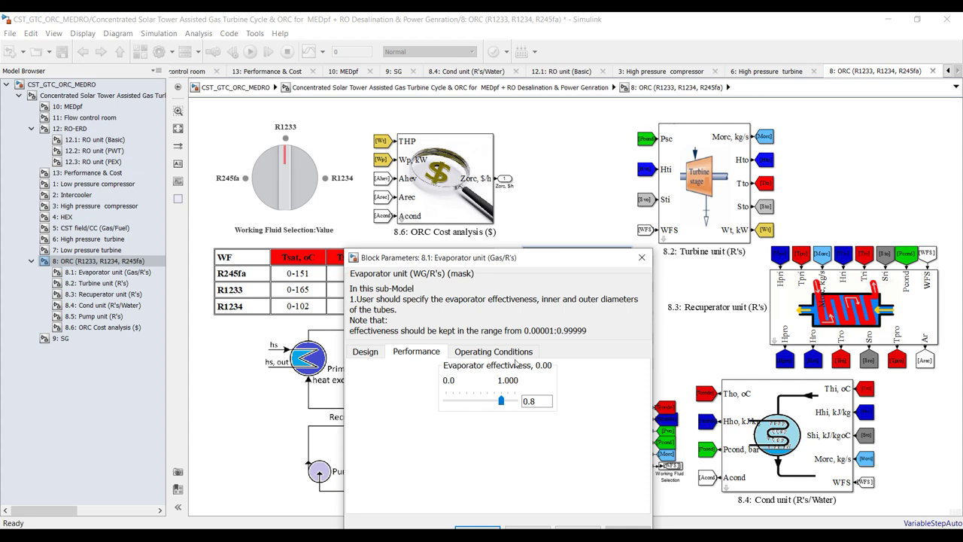
pyautogui.click(505, 354)
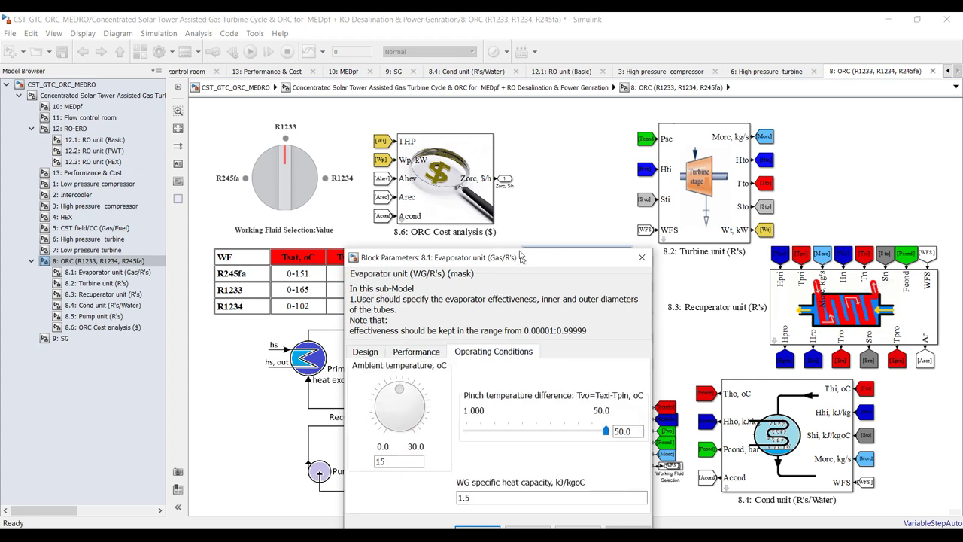
pyautogui.moveTo(521, 259); pyautogui.dragTo(455, 120)
pyautogui.doubleClick(337, 322)
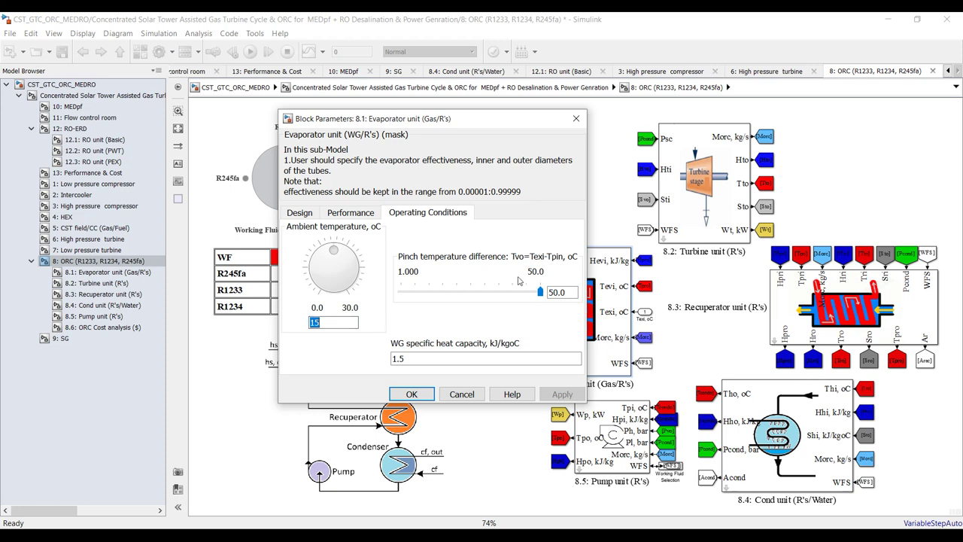
pyautogui.doubleClick(422, 358)
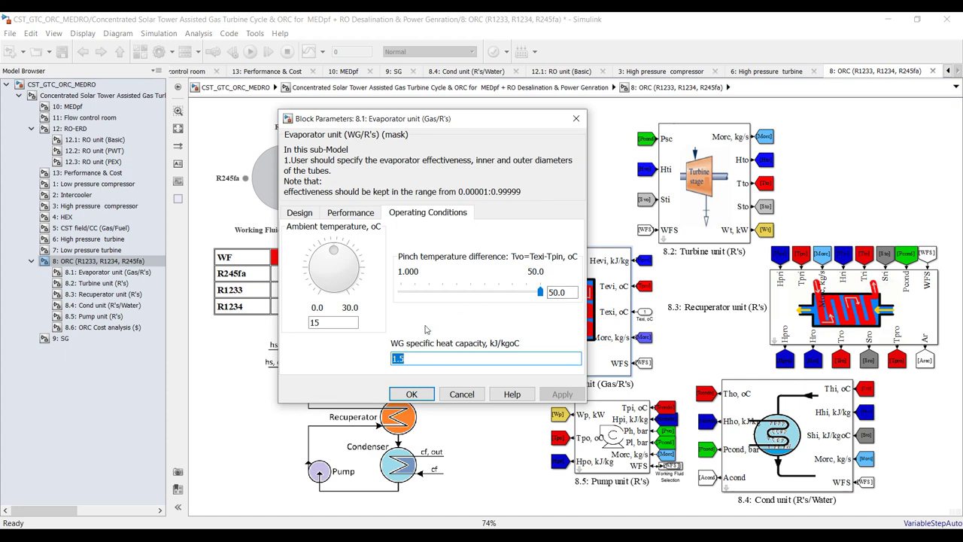
pyautogui.click(412, 394)
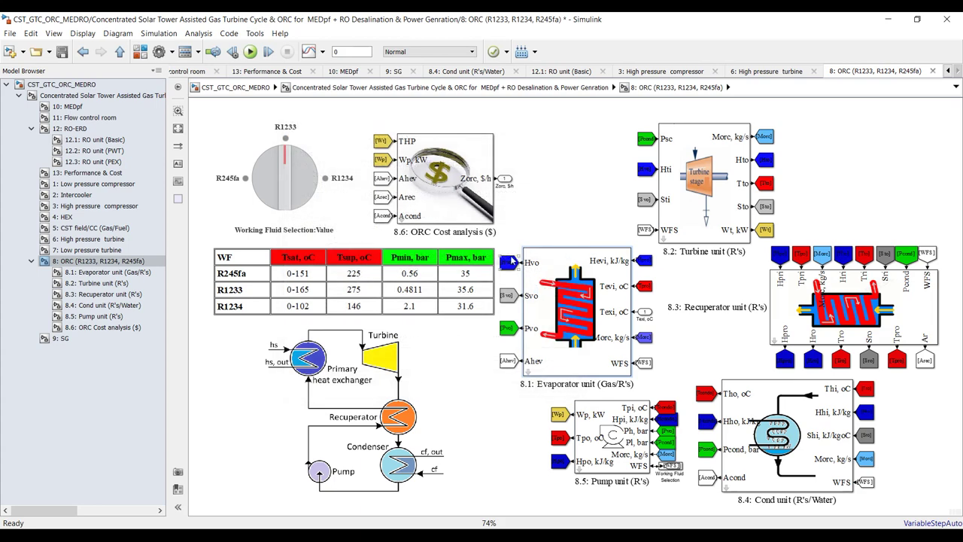
# Step: Review the 8.2: Turbine unit's ambient temperature and load power parameters, and close its block parameters
pyautogui.doubleClick(677, 166)
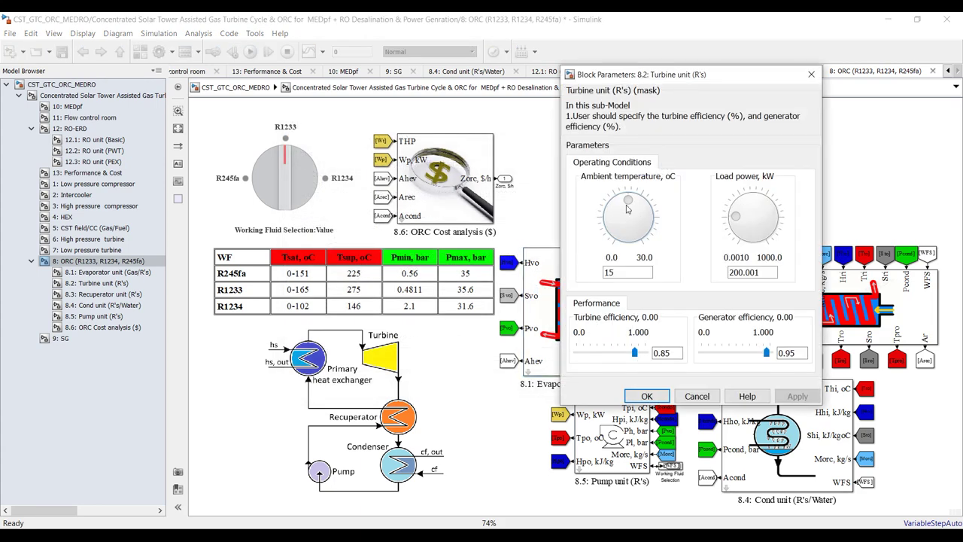
pyautogui.doubleClick(743, 272)
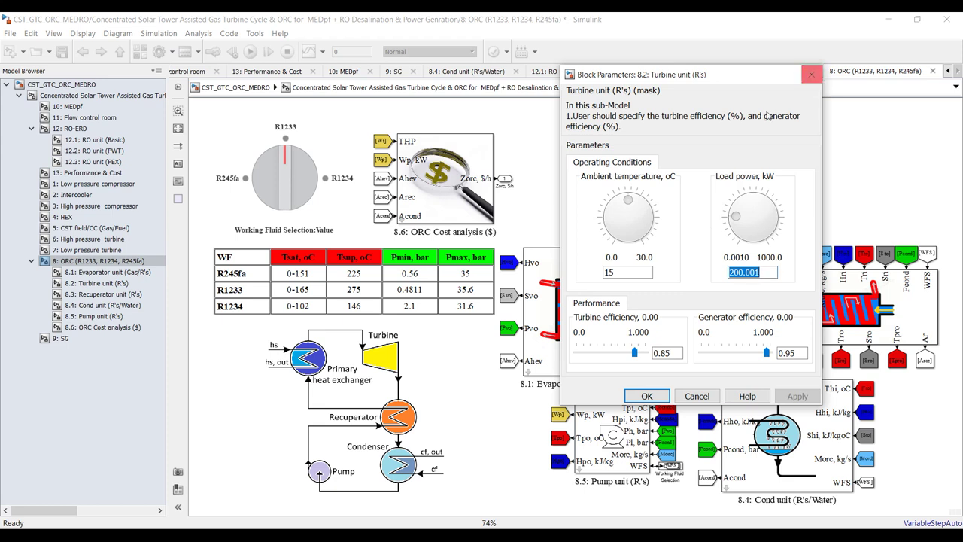
pyautogui.click(811, 74)
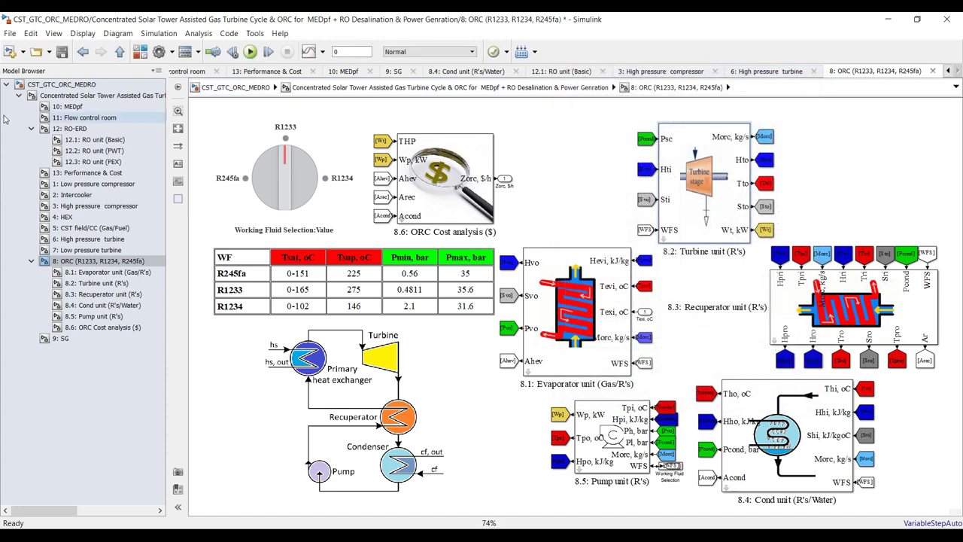
# Step: Return to the main plant model, fit the whole diagram in view, and examine the desalination blocks
pyautogui.click(71, 96)
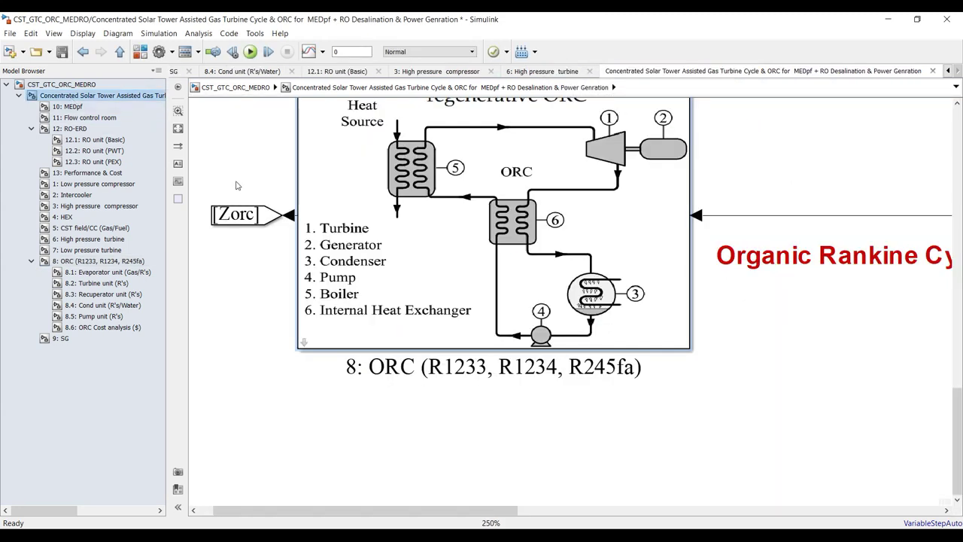
pyautogui.click(178, 129)
pyautogui.moveTo(822, 106); pyautogui.dragTo(347, 171)
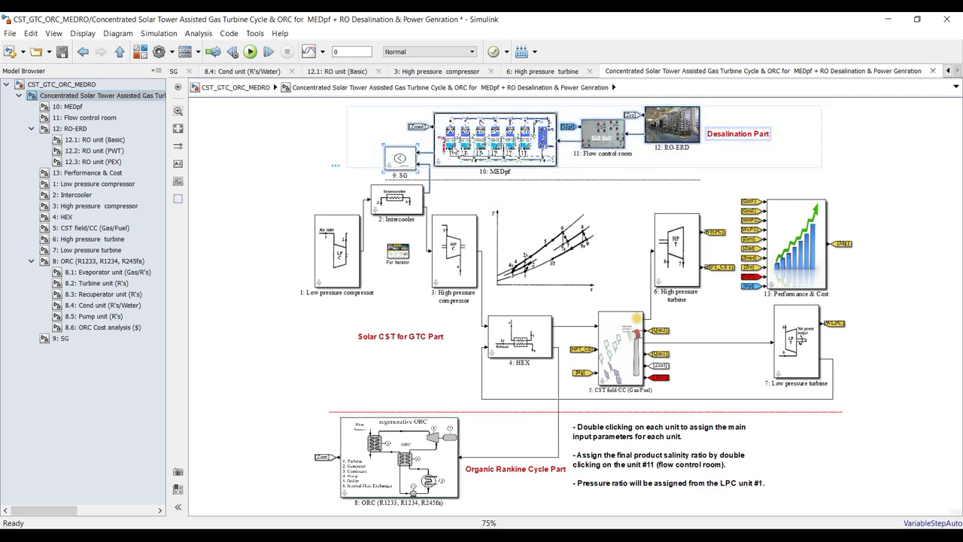
pyautogui.click(658, 132)
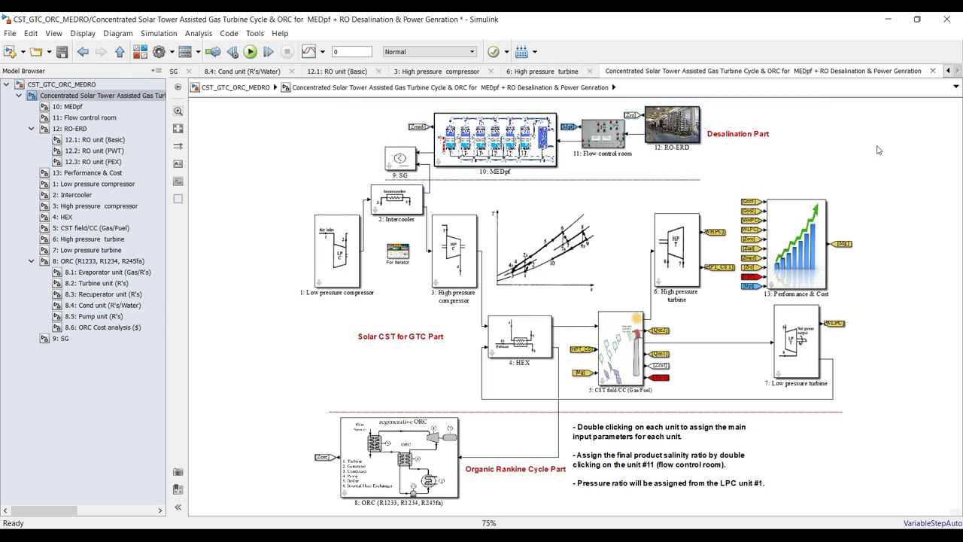
pyautogui.click(523, 150)
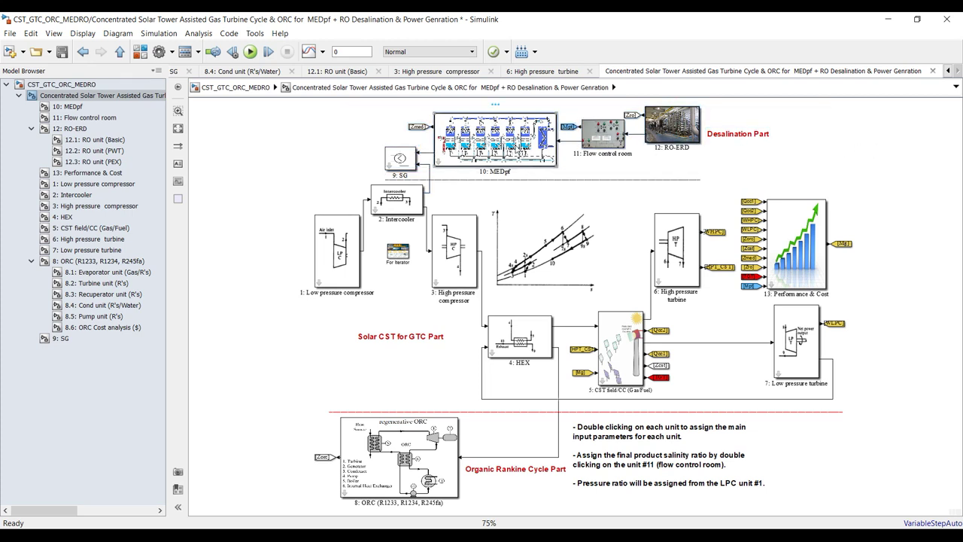
# Step: Examine how the 8: ORC block relates to the low pressure compressor and the desalination part of the plant
pyautogui.click(414, 460)
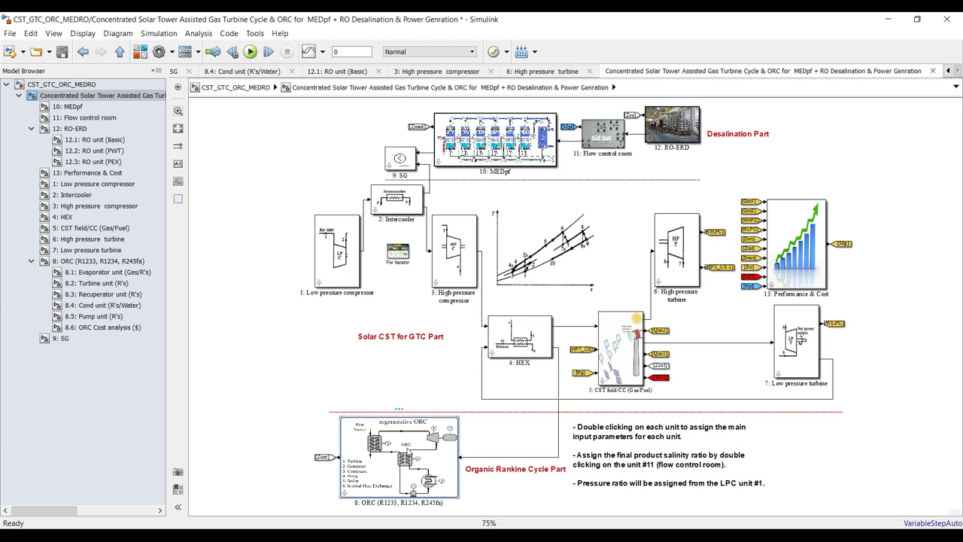
pyautogui.click(338, 253)
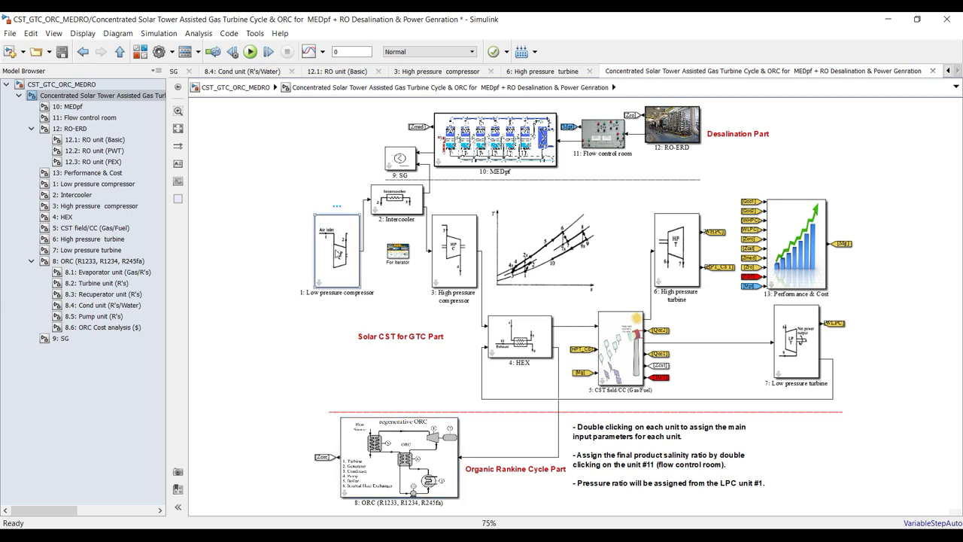
pyautogui.click(391, 451)
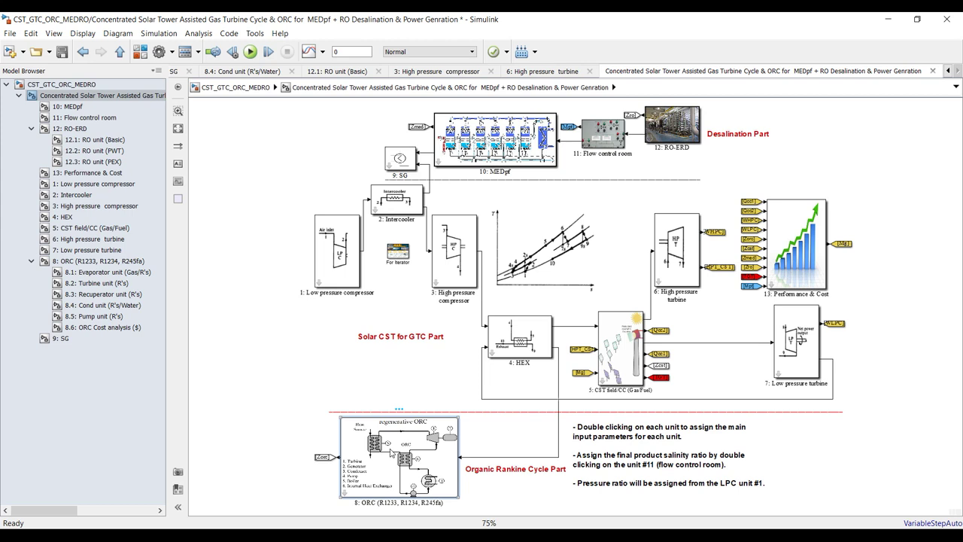
pyautogui.click(283, 471)
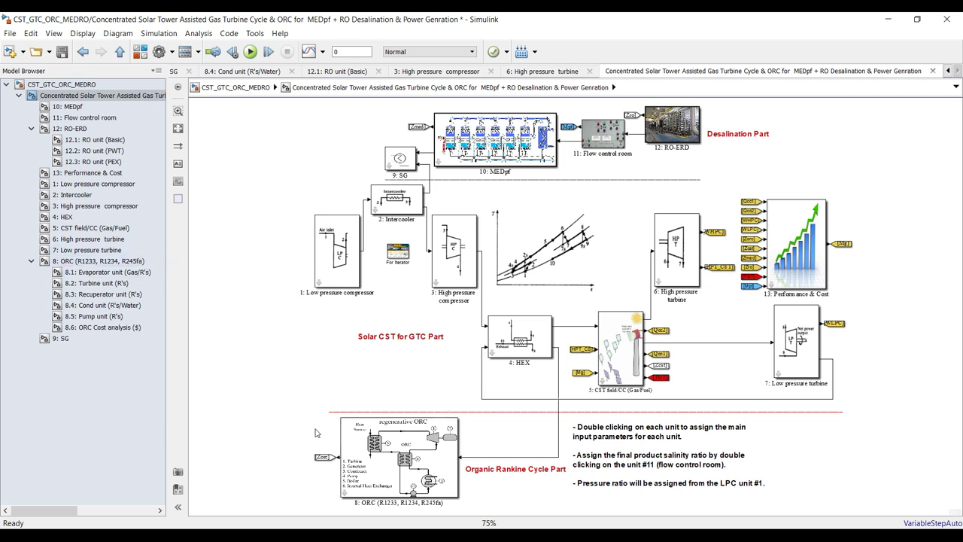
pyautogui.moveTo(326, 115); pyautogui.dragTo(790, 150)
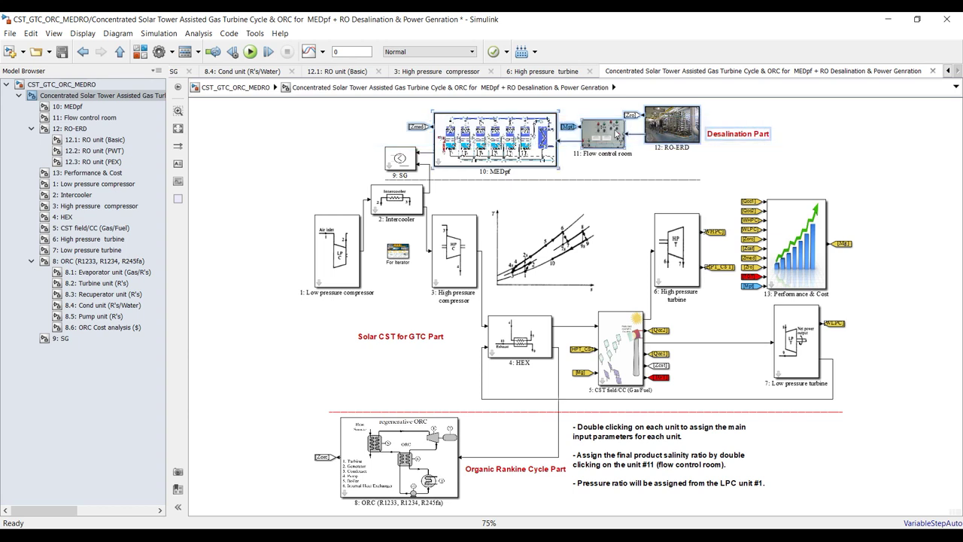
pyautogui.click(800, 169)
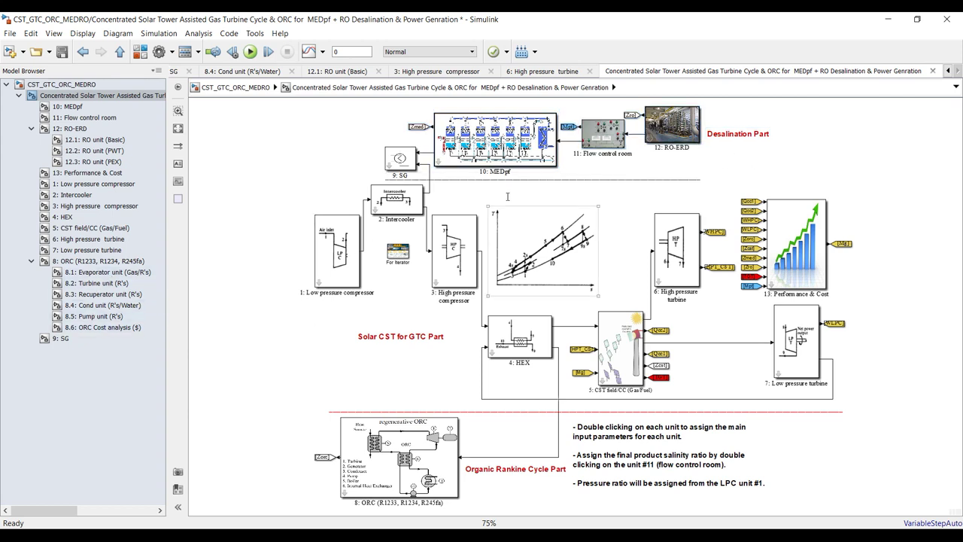
pyautogui.click(501, 410)
pyautogui.click(504, 385)
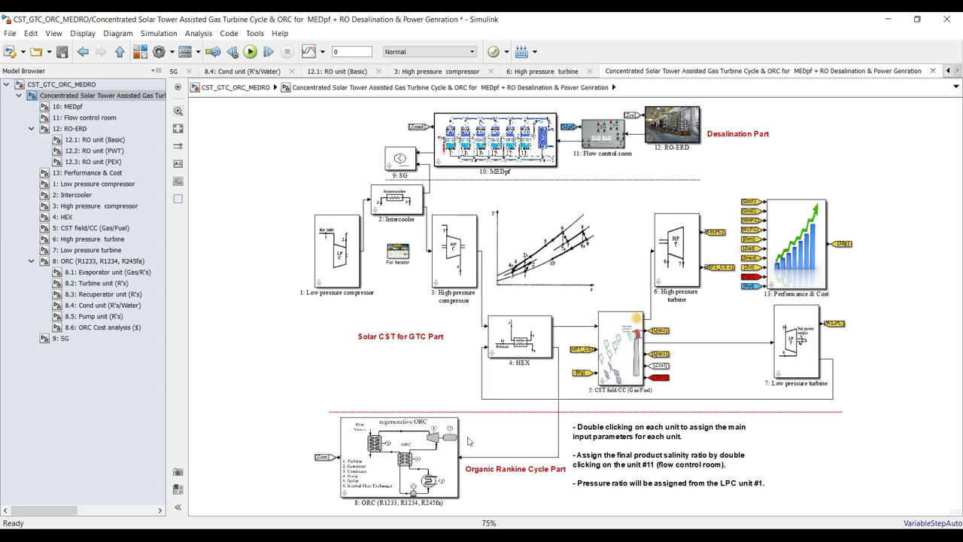
# Step: Reopen the 8: ORC subsystem and apply a load power of 1000 kW to the 8.2: Turbine unit
pyautogui.click(85, 261)
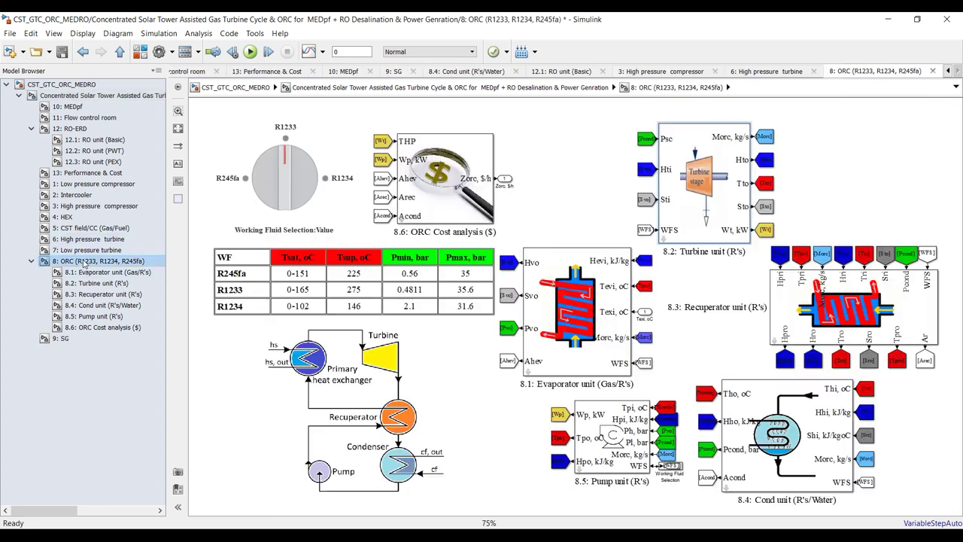
pyautogui.doubleClick(680, 156)
pyautogui.doubleClick(771, 271)
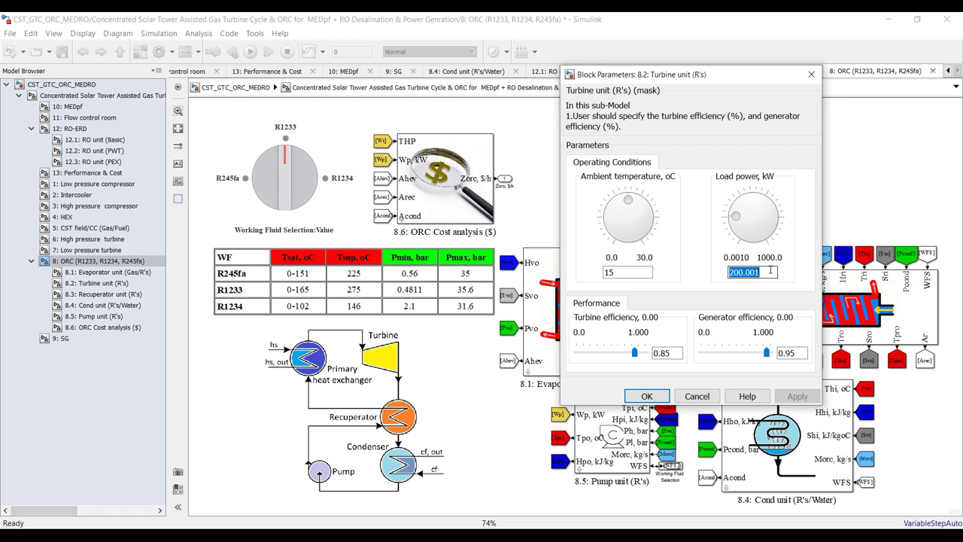
pyautogui.write('1')
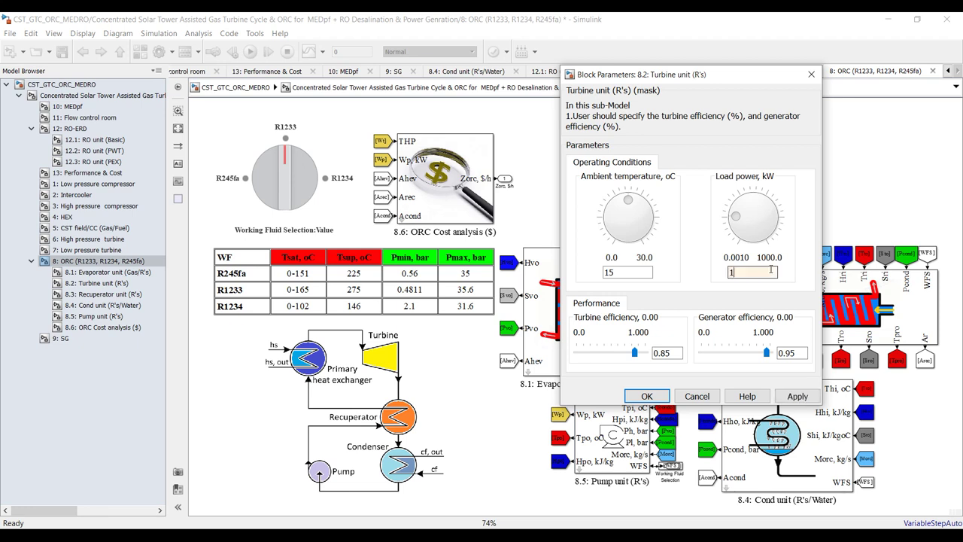
pyautogui.write('000')
pyautogui.click(792, 397)
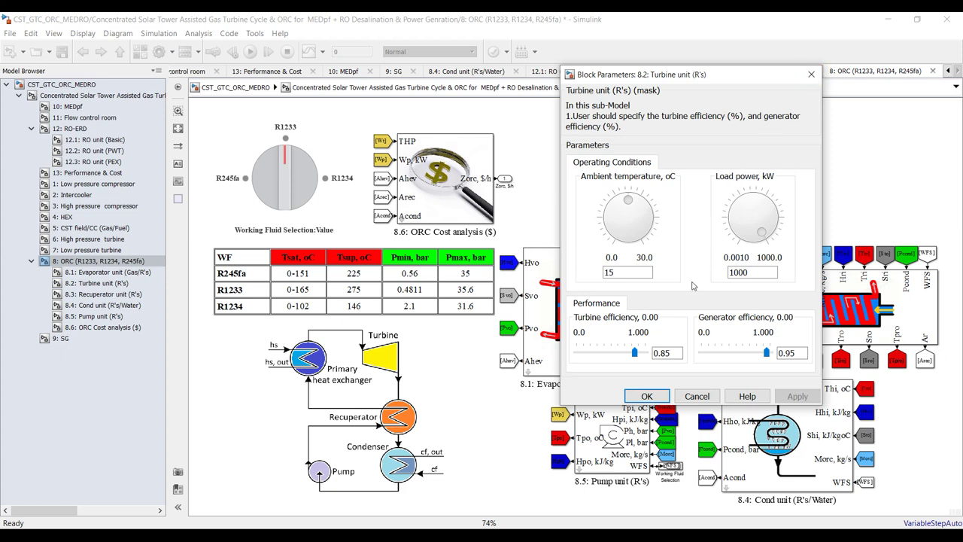
# Step: Review the turbine efficiency and generator efficiency of the 8.2: Turbine unit and accept its parameters
pyautogui.click(668, 352)
pyautogui.doubleClick(675, 356)
pyautogui.doubleClick(796, 352)
pyautogui.click(668, 396)
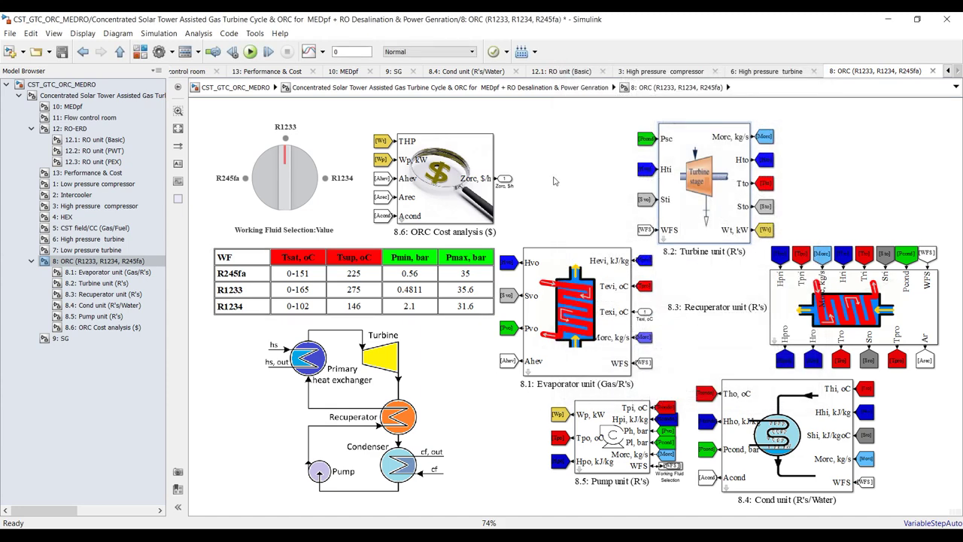
# Step: Review the 8.3: Recuperator unit's effectiveness and ambient temperature, and accept its parameters
pyautogui.doubleClick(822, 285)
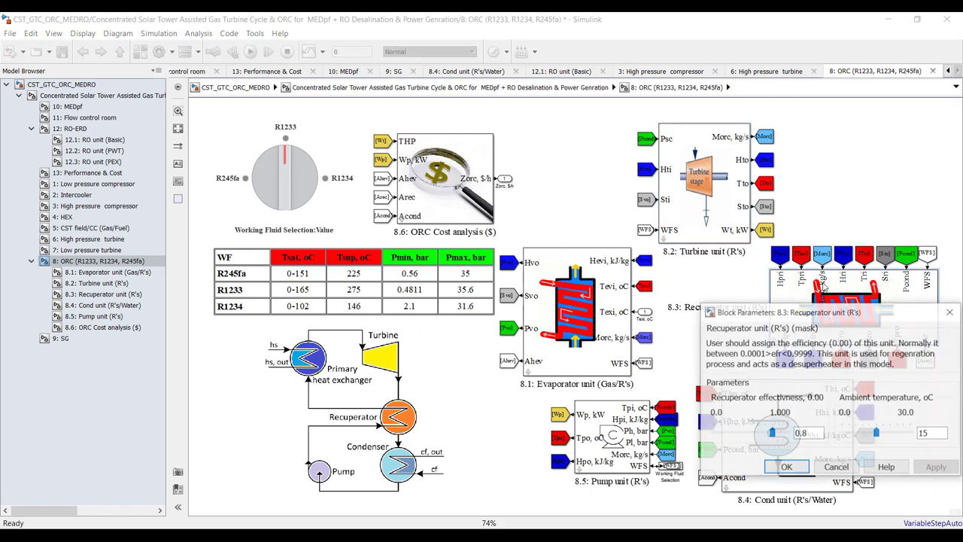
pyautogui.moveTo(819, 316); pyautogui.dragTo(419, 158)
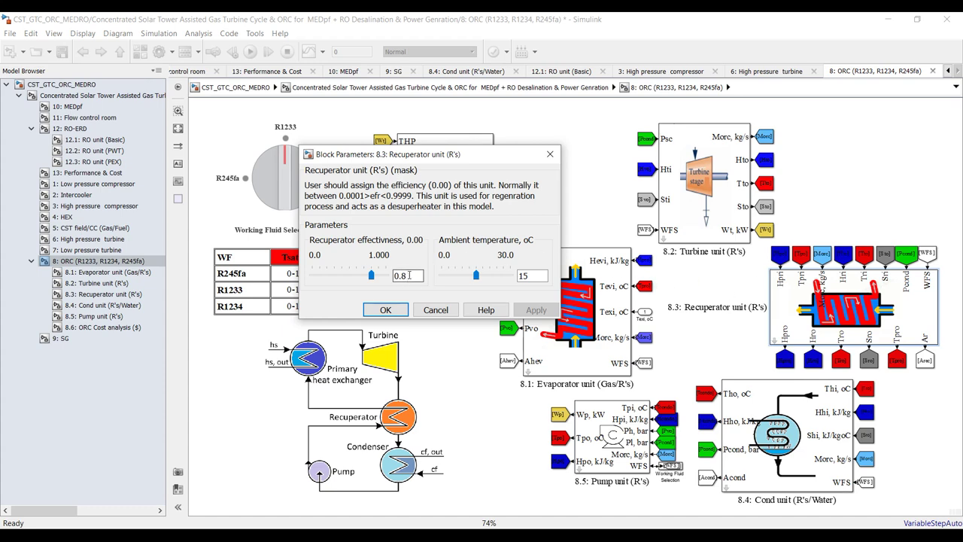
pyautogui.click(384, 310)
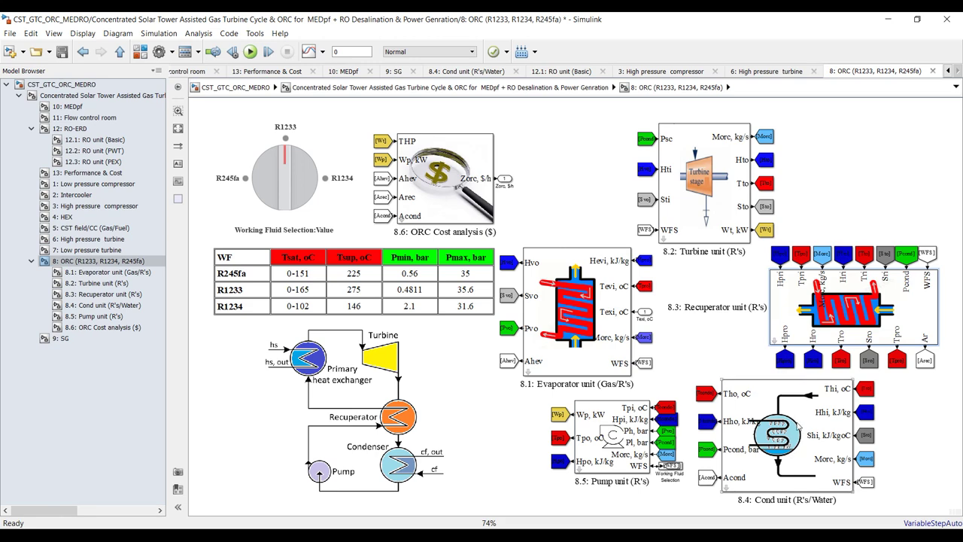
# Step: Open the 8.4: Cond unit's parameters and review its design inputs, including the PHEX effectiveness and number of plates
pyautogui.doubleClick(799, 426)
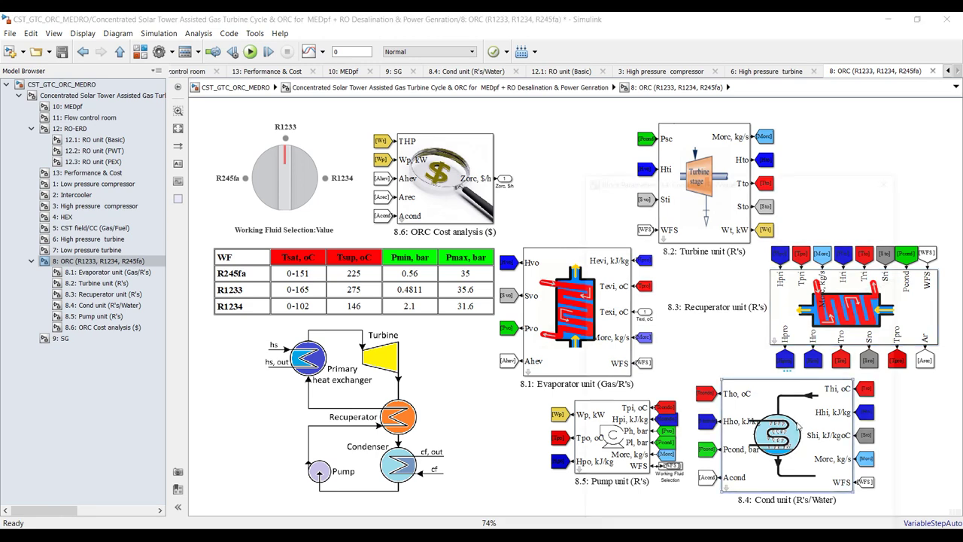
pyautogui.moveTo(819, 185); pyautogui.dragTo(562, 102)
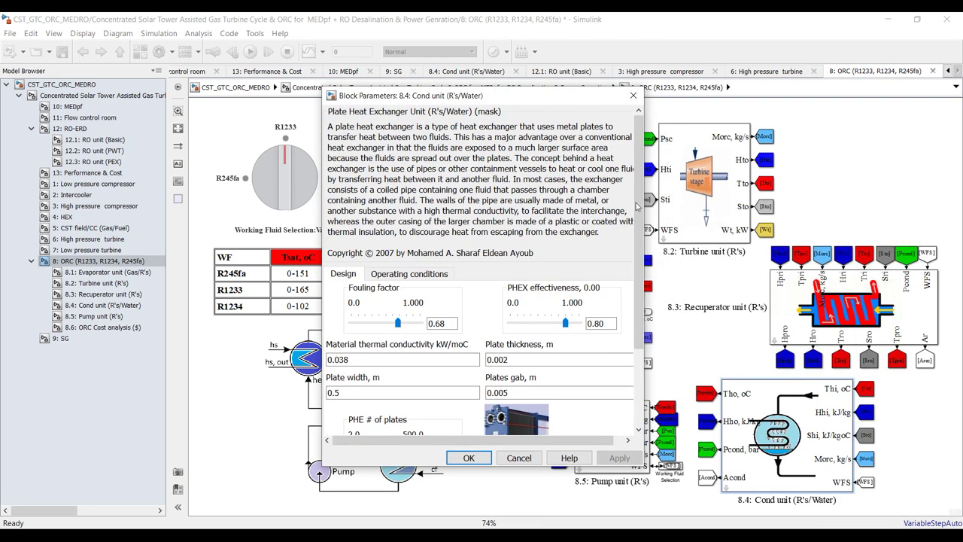
pyautogui.moveTo(640, 209); pyautogui.dragTo(653, 288)
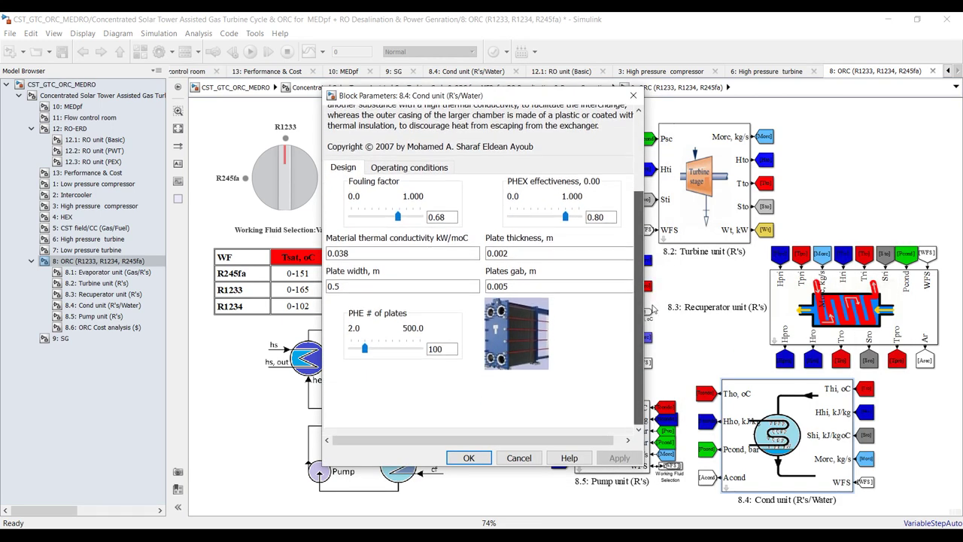
pyautogui.doubleClick(604, 218)
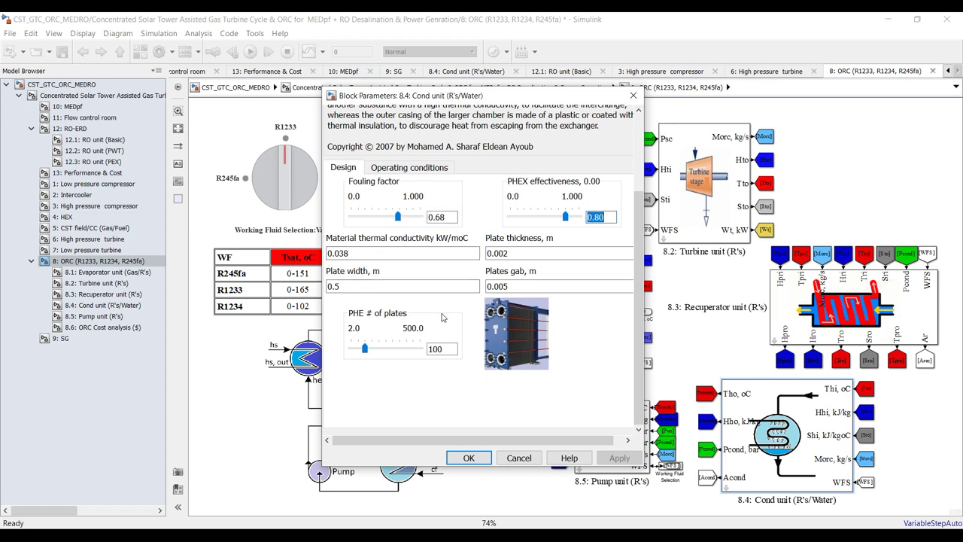
pyautogui.doubleClick(449, 349)
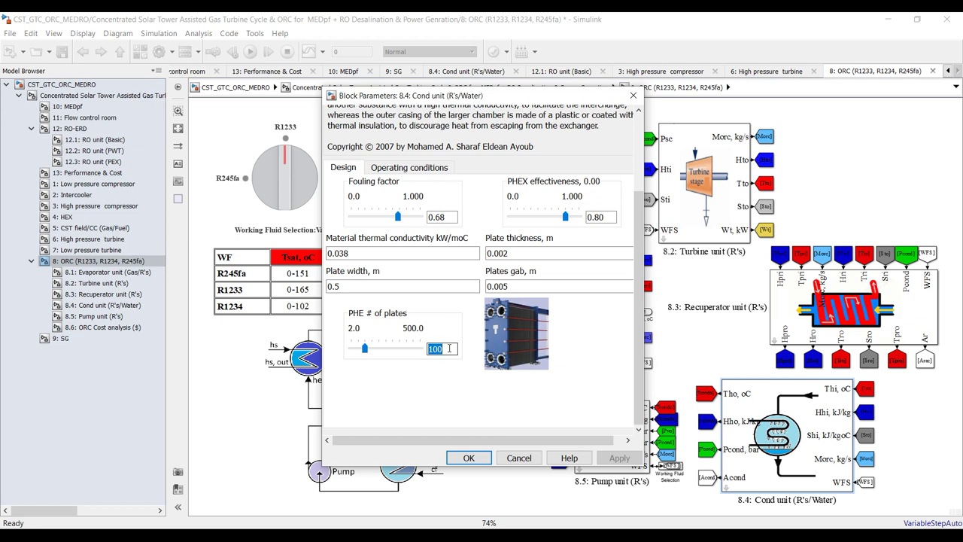
# Step: Review the Cond unit's condenser, cooling water and ambient temperatures and inlet salinity ratio, and accept its parameters
pyautogui.click(435, 169)
pyautogui.doubleClick(397, 277)
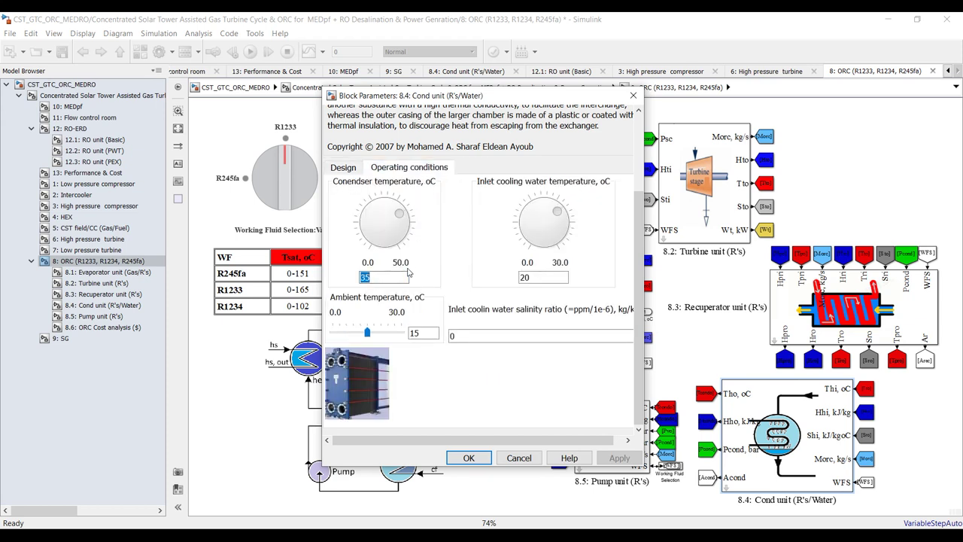
pyautogui.doubleClick(551, 277)
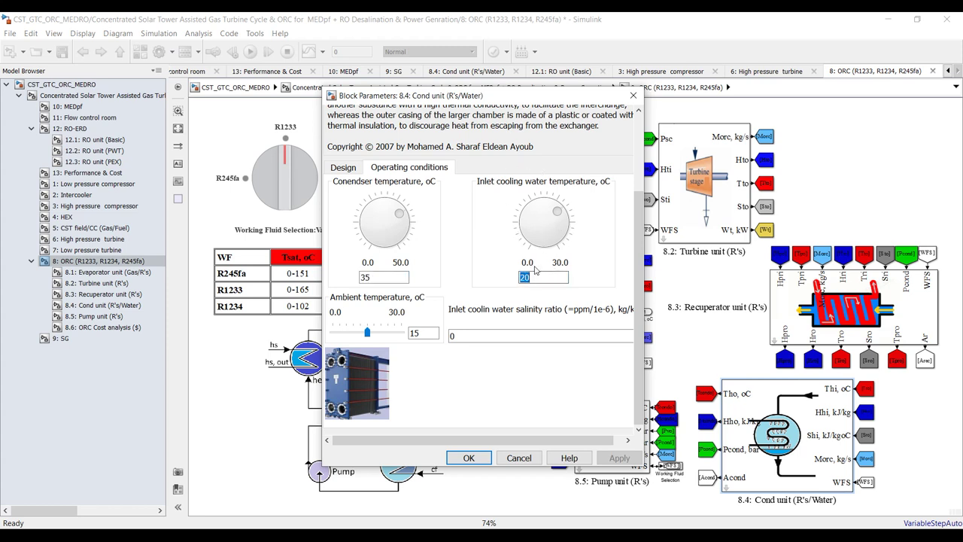
pyautogui.press('Tab')
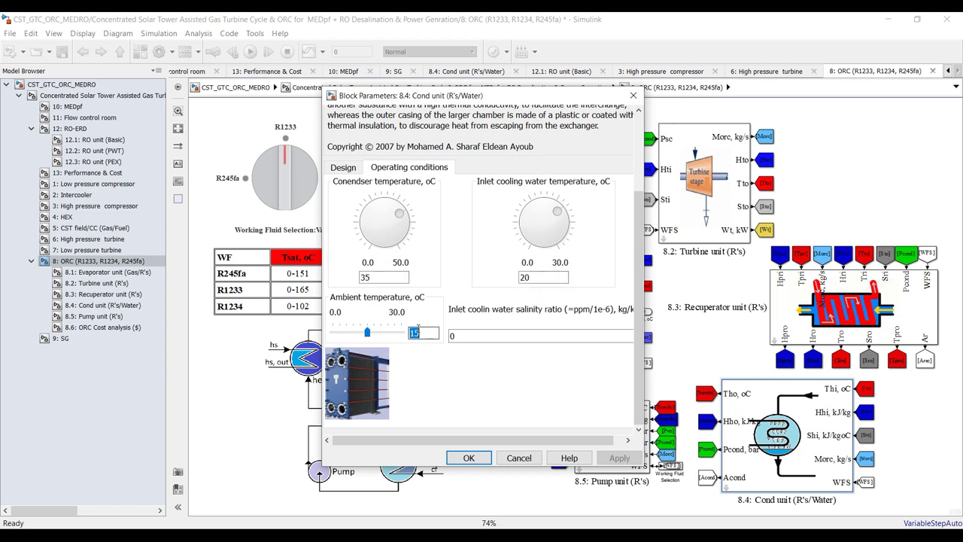
pyautogui.press('Tab')
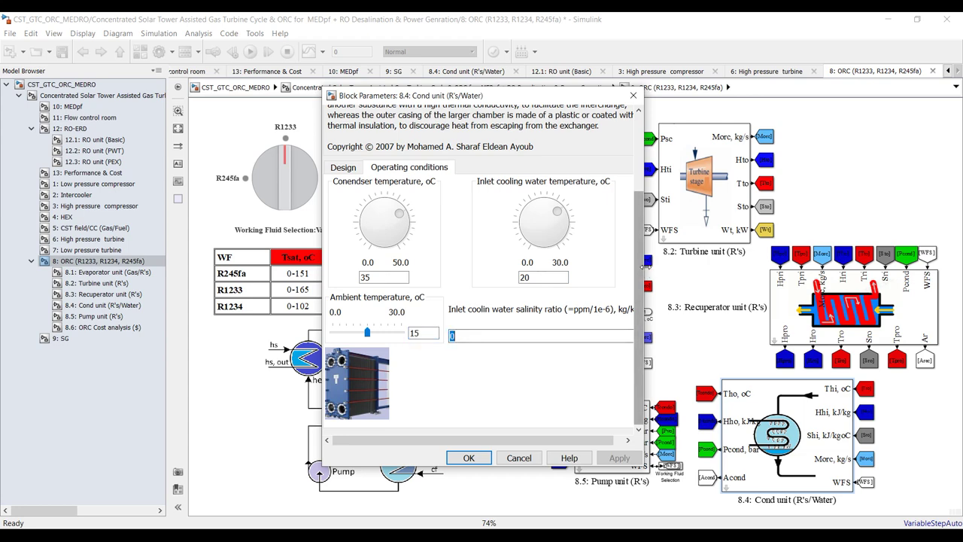
pyautogui.moveTo(641, 267); pyautogui.dragTo(700, 264)
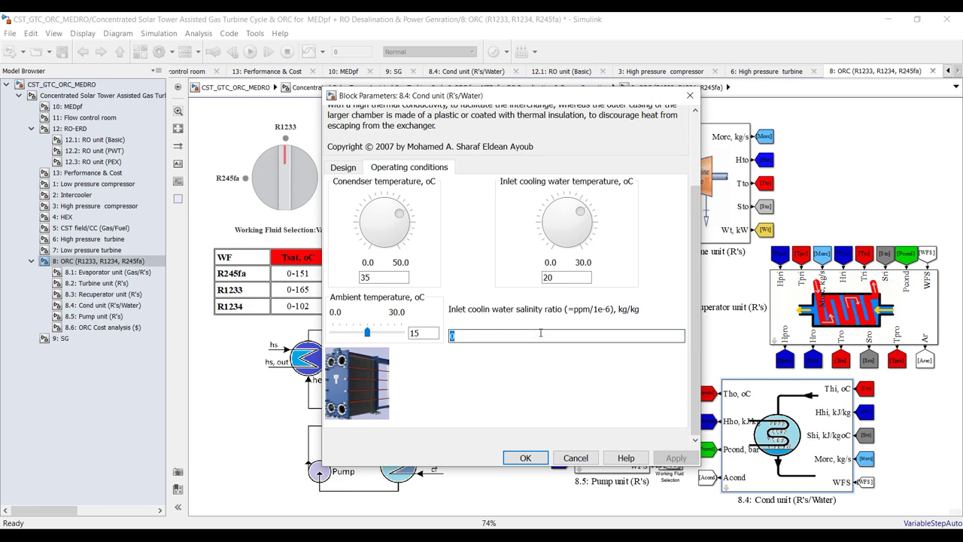
pyautogui.click(529, 457)
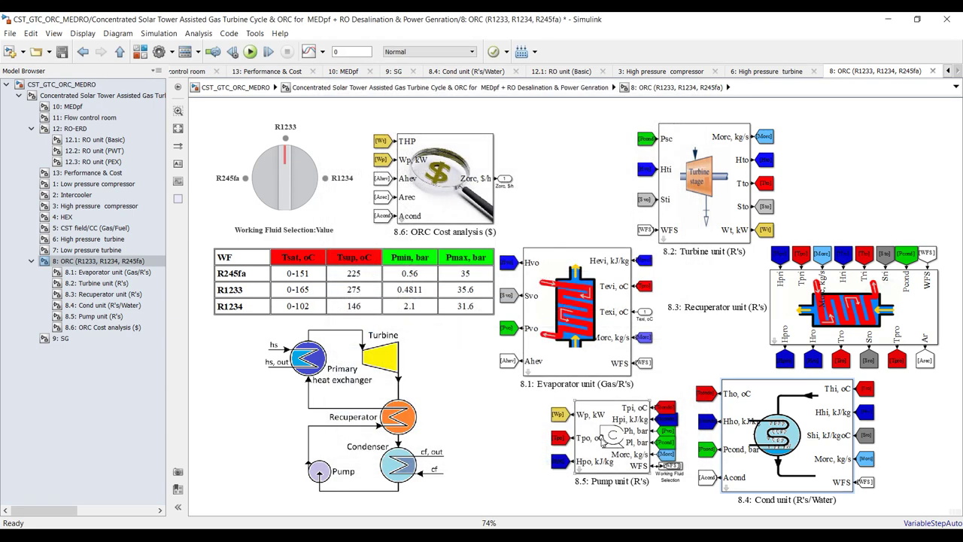
# Step: Open the parameters of the 8.5: Pump unit (R's)
pyautogui.doubleClick(602, 444)
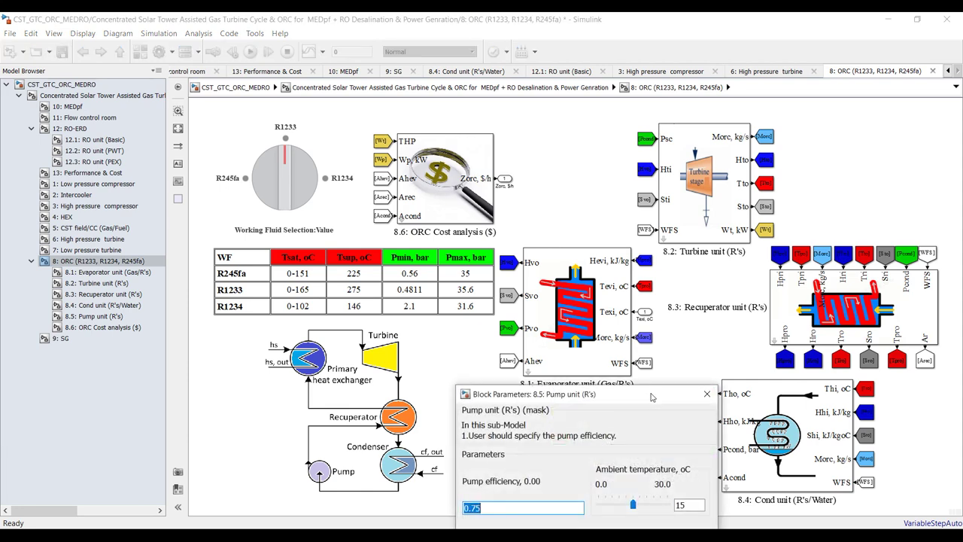
# Step: Close the pump unit's parameters and review the input parameters of the ORC Cost analysis block
pyautogui.moveTo(653, 399); pyautogui.dragTo(617, 288)
pyautogui.click(524, 429)
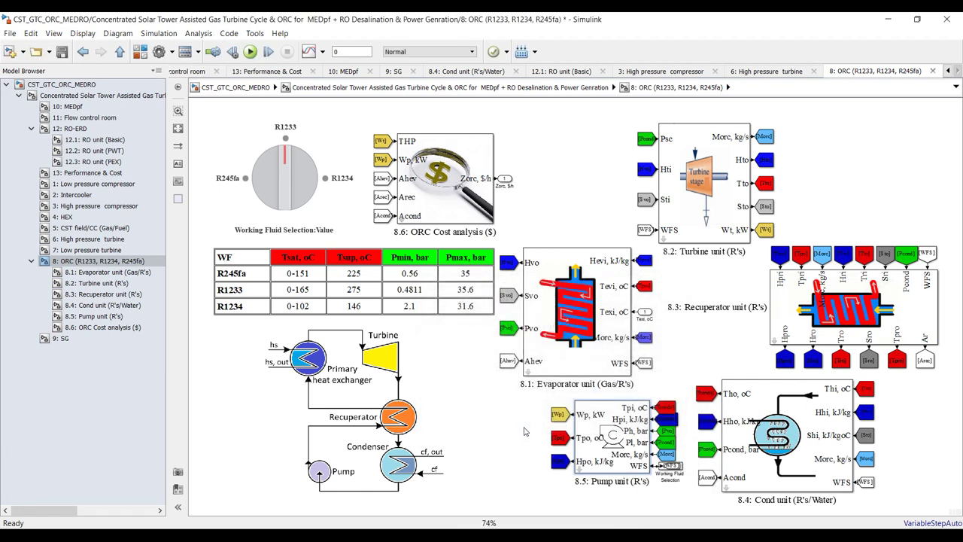
pyautogui.doubleClick(445, 148)
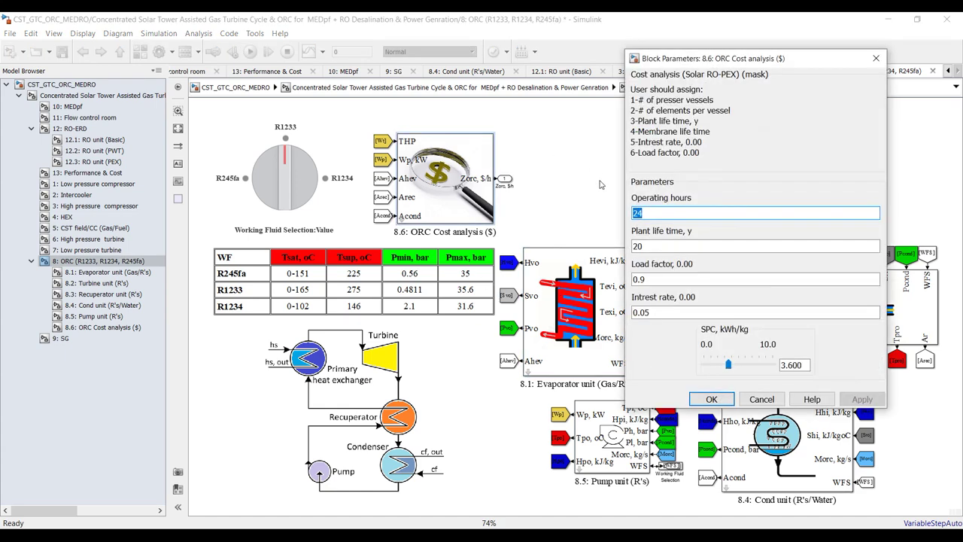
pyautogui.press('Tab')
pyautogui.press('Tab')
pyautogui.press('Tab')
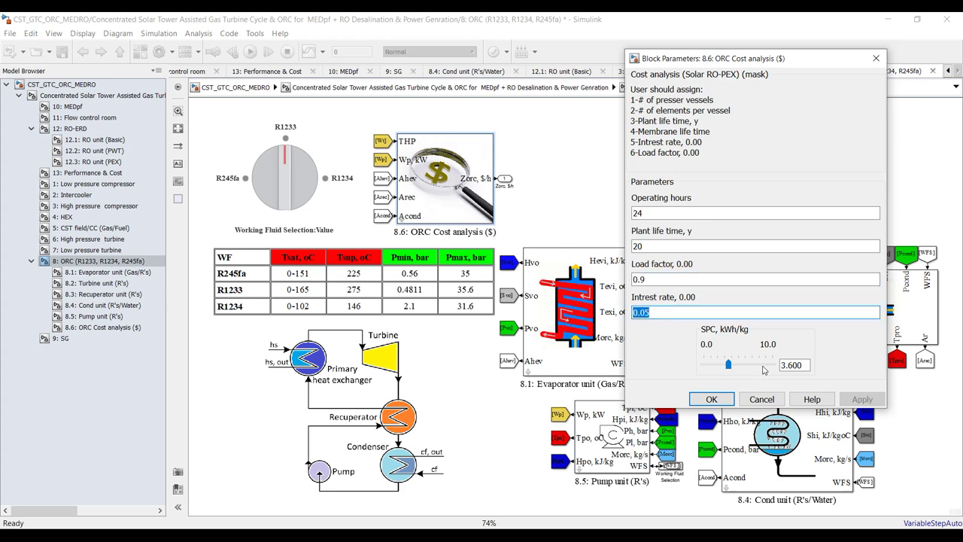
pyautogui.press('Tab')
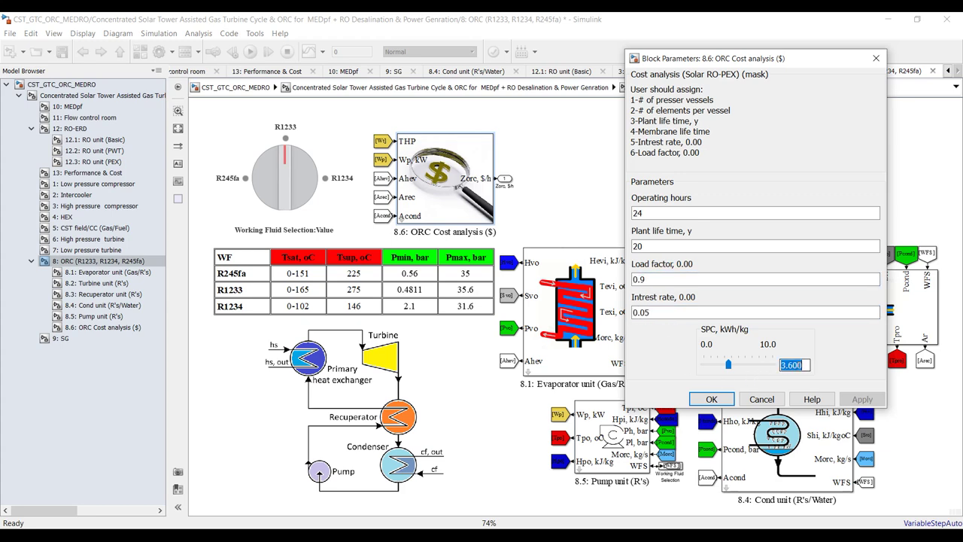
pyautogui.click(712, 400)
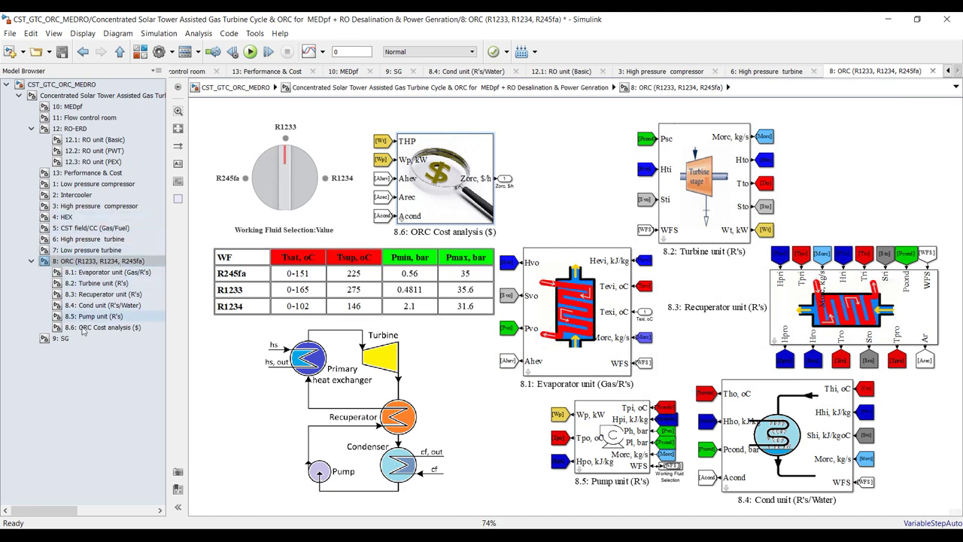
# Step: Return to the top-level plant model and examine its Organic Rankine Cycle, solar gas turbine and desalination parts
pyautogui.click(101, 96)
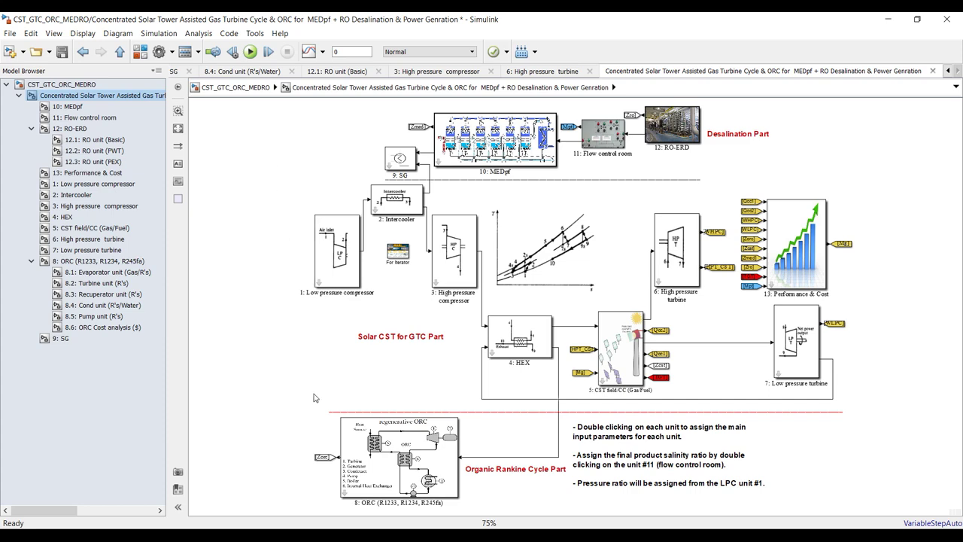
pyautogui.moveTo(260, 432); pyautogui.dragTo(494, 489)
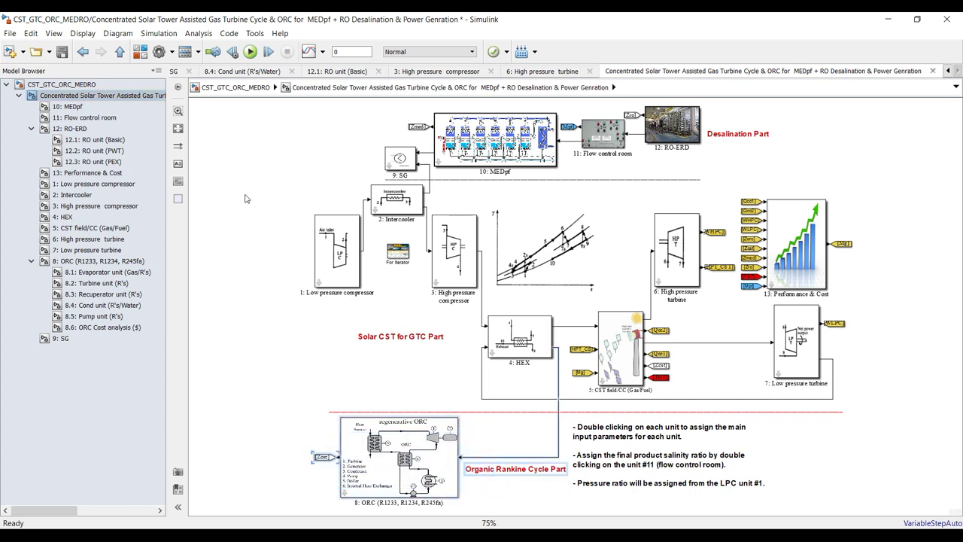
pyautogui.moveTo(242, 424); pyautogui.dragTo(831, 492)
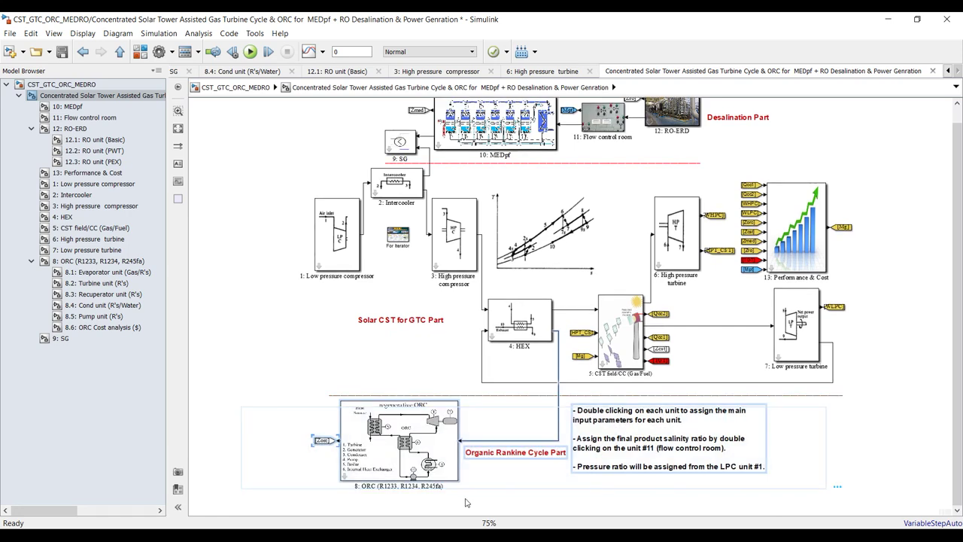
pyautogui.scroll(2, 456, 501)
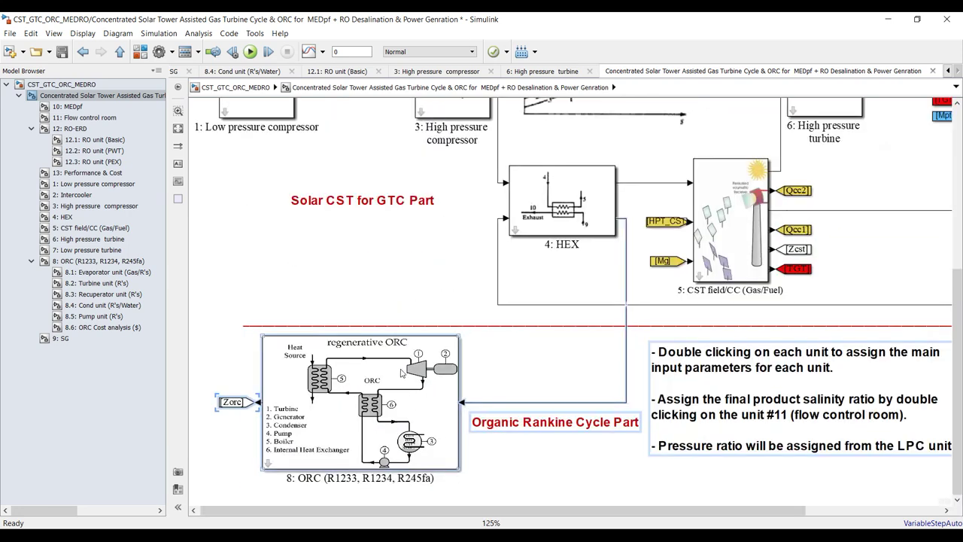
pyautogui.scroll(-2, 445, 402)
pyautogui.scroll(-1, 445, 402)
pyautogui.moveTo(241, 190); pyautogui.dragTo(810, 329)
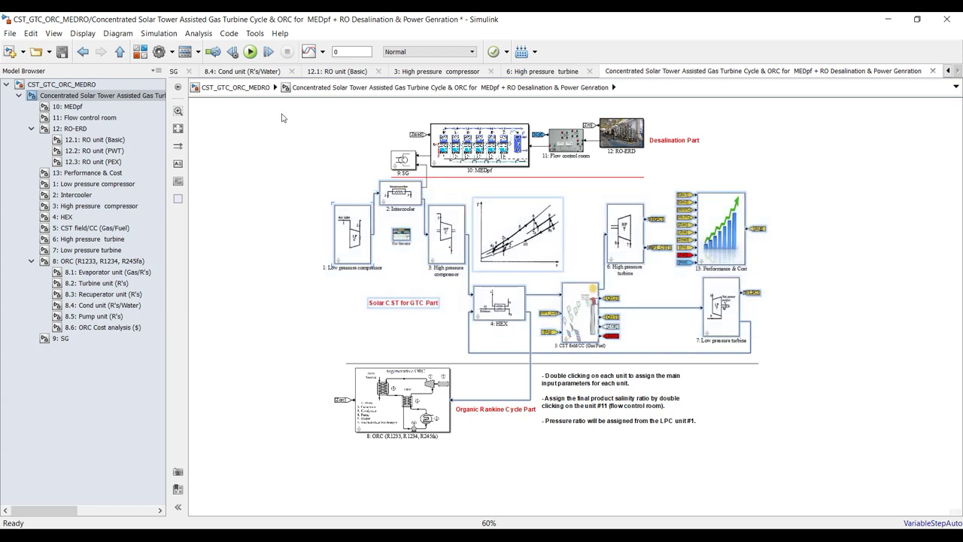
pyautogui.moveTo(283, 113); pyautogui.dragTo(734, 173)
pyautogui.click(179, 129)
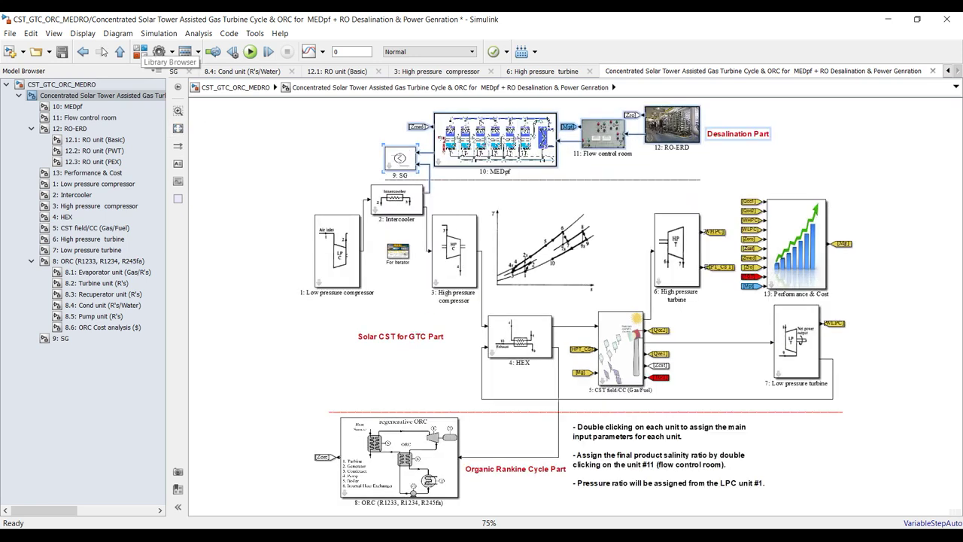
# Step: Save the plant model and run the simulation, closing the diagnostic report
pyautogui.click(64, 52)
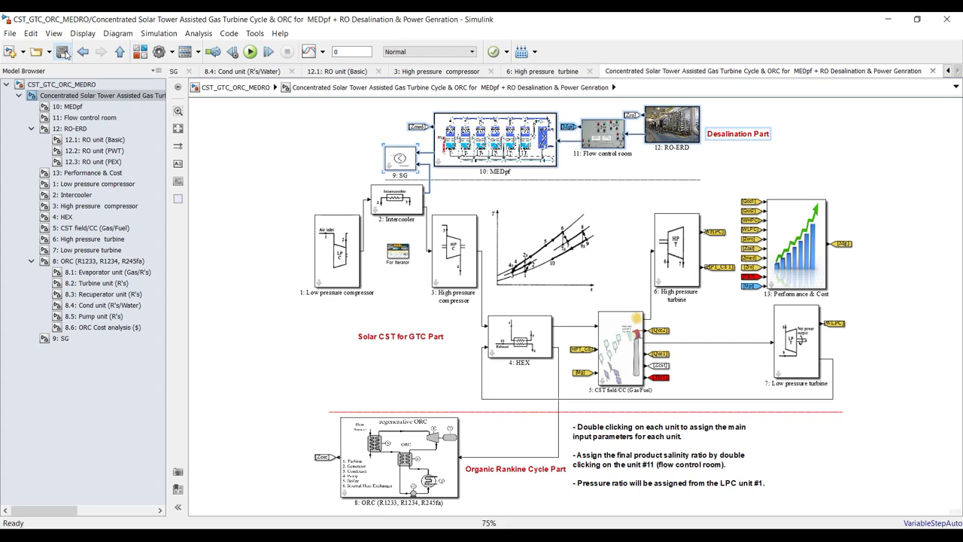
pyautogui.click(251, 52)
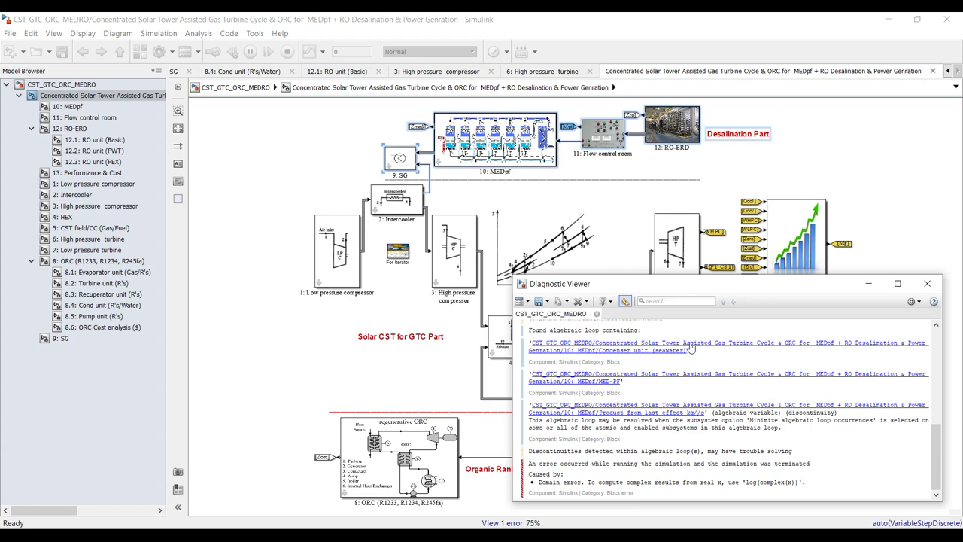
pyautogui.click(927, 283)
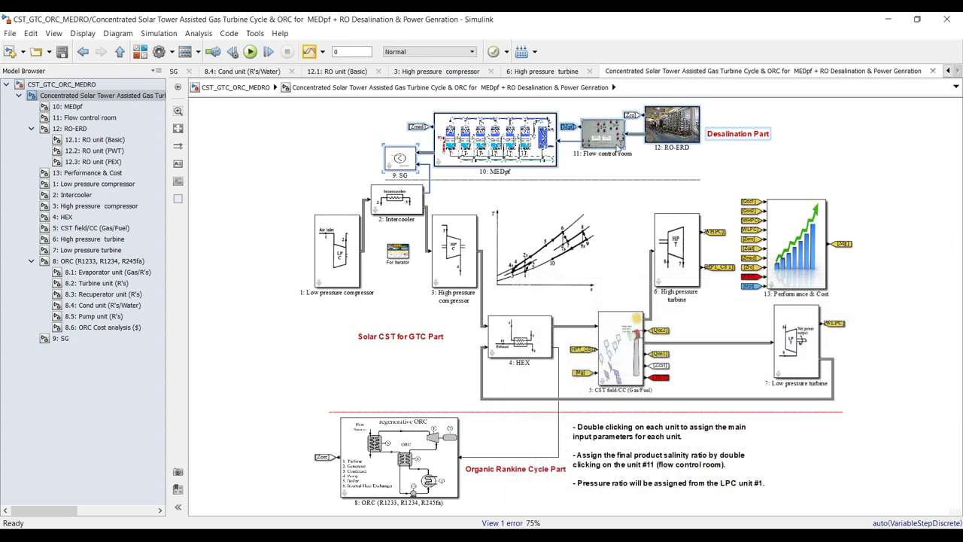
# Step: Set the Flow control room's product salinity ratio to 146 ppm and run the simulation
pyautogui.doubleClick(611, 137)
pyautogui.moveTo(611, 193); pyautogui.dragTo(588, 194)
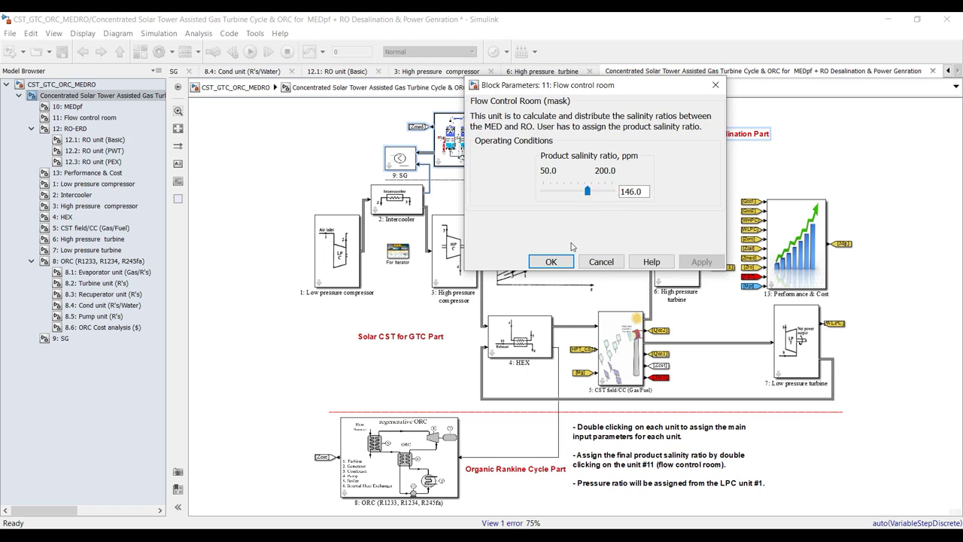
pyautogui.click(552, 261)
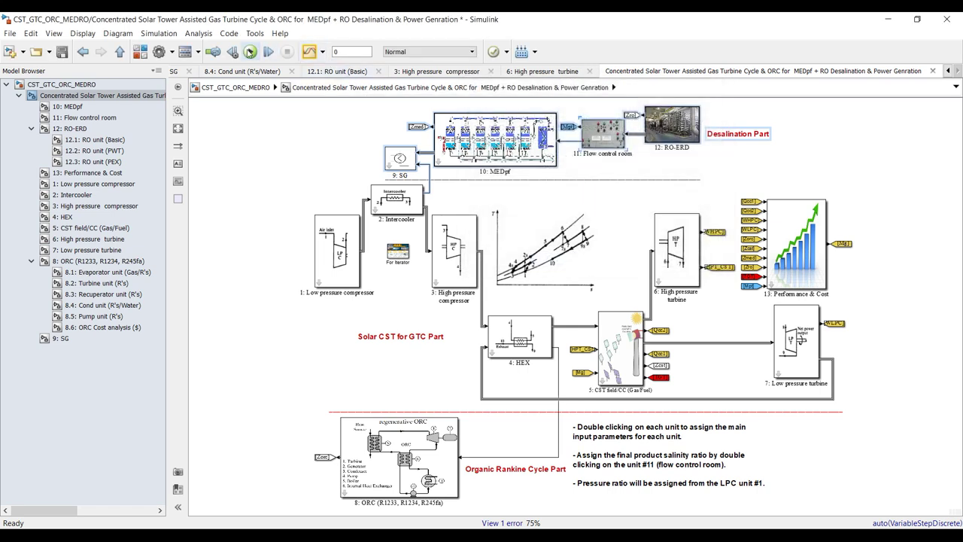
pyautogui.click(250, 51)
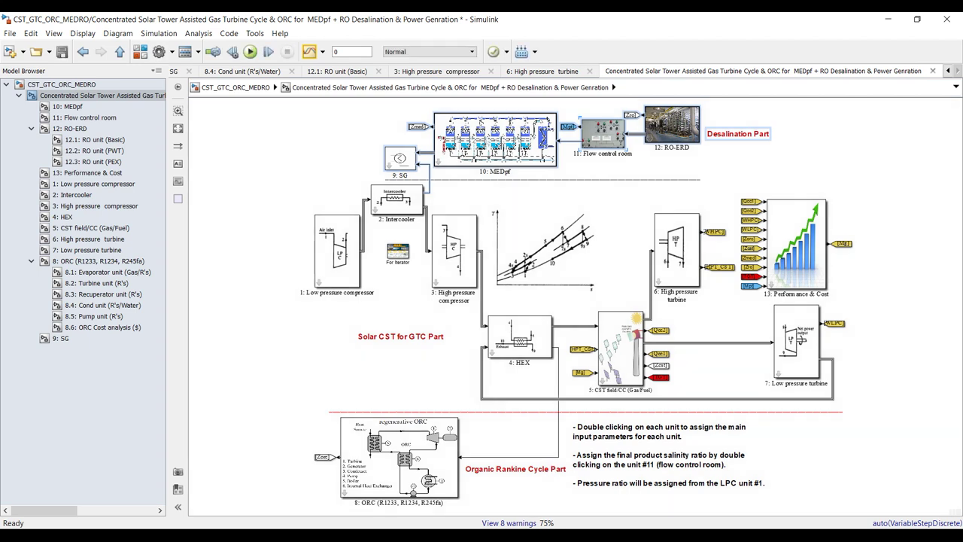
# Step: Set the Flow control room's product salinity ratio to 150 ppm
pyautogui.moveTo(602, 465)
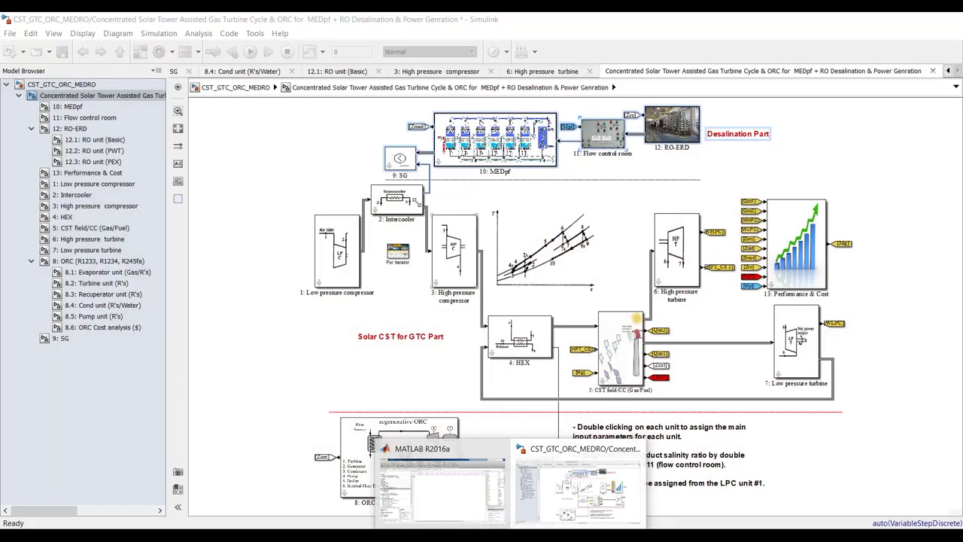
pyautogui.click(580, 481)
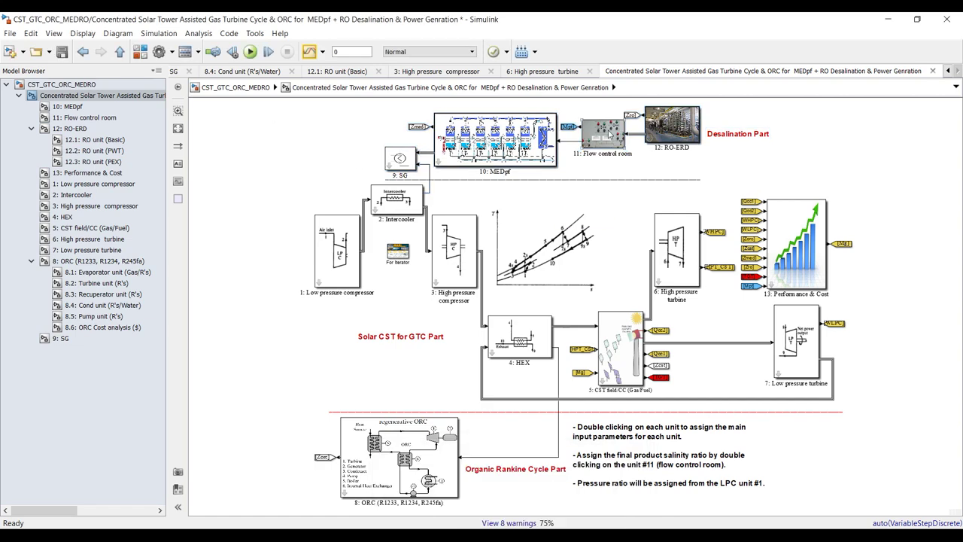
pyautogui.doubleClick(610, 134)
pyautogui.doubleClick(632, 192)
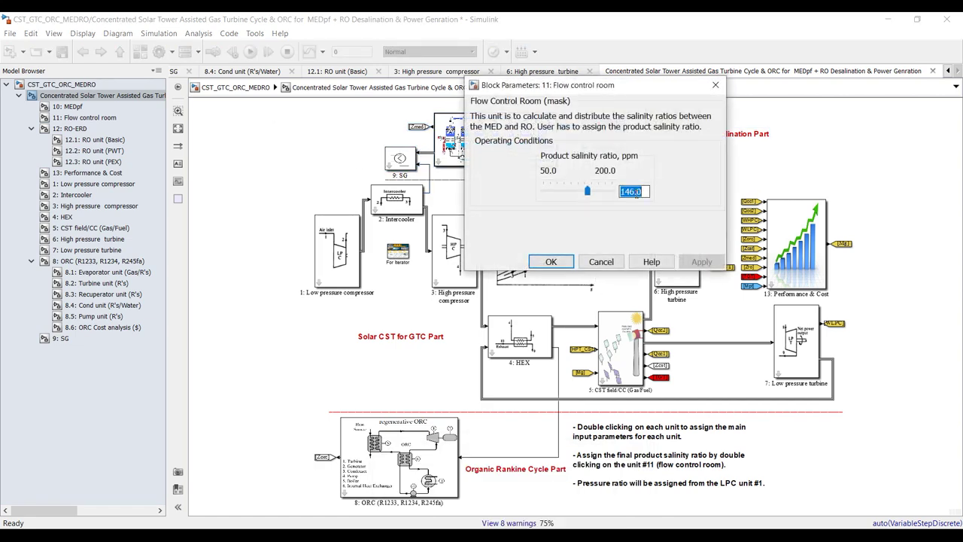
pyautogui.write('150')
pyautogui.click(711, 263)
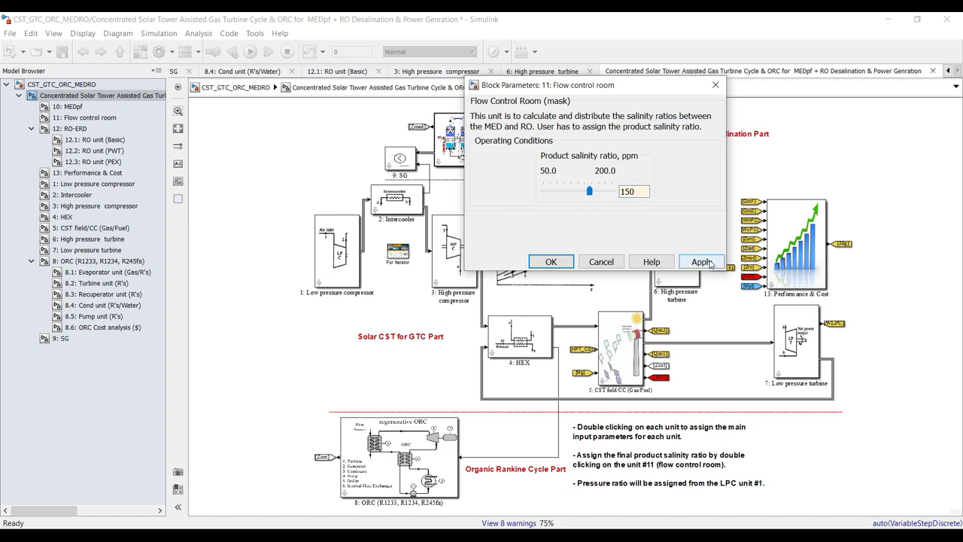
pyautogui.click(550, 261)
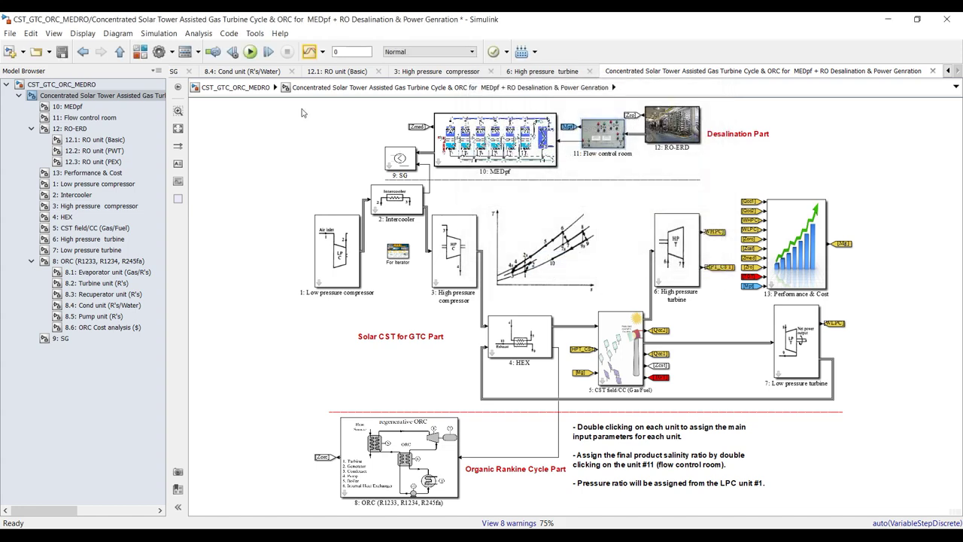
# Step: Save the updated model and run the simulation again
pyautogui.click(62, 52)
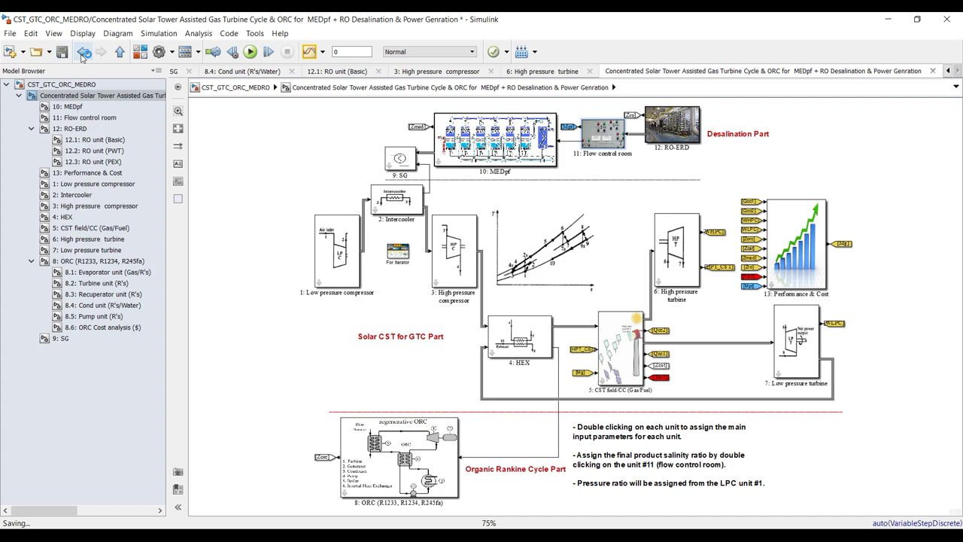
pyautogui.click(251, 52)
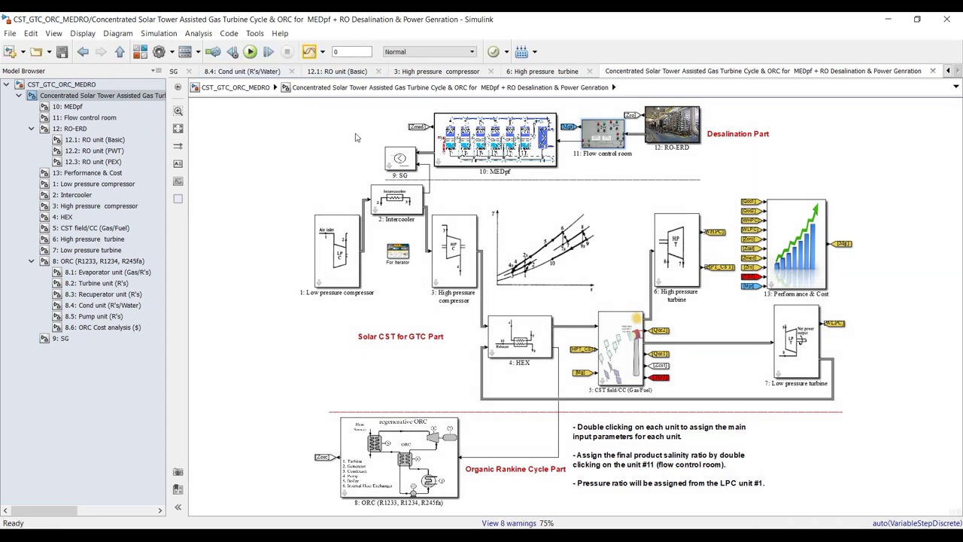
# Step: Look over the RO unit (PEX) model and its pressure exchanger schematic in the RO-ERD subsystem
pyautogui.click(95, 162)
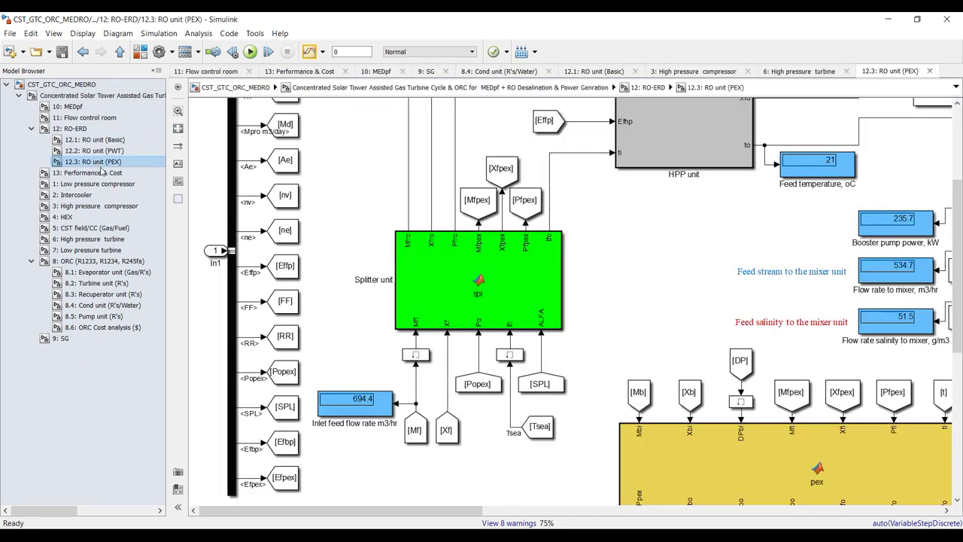
pyautogui.click(178, 129)
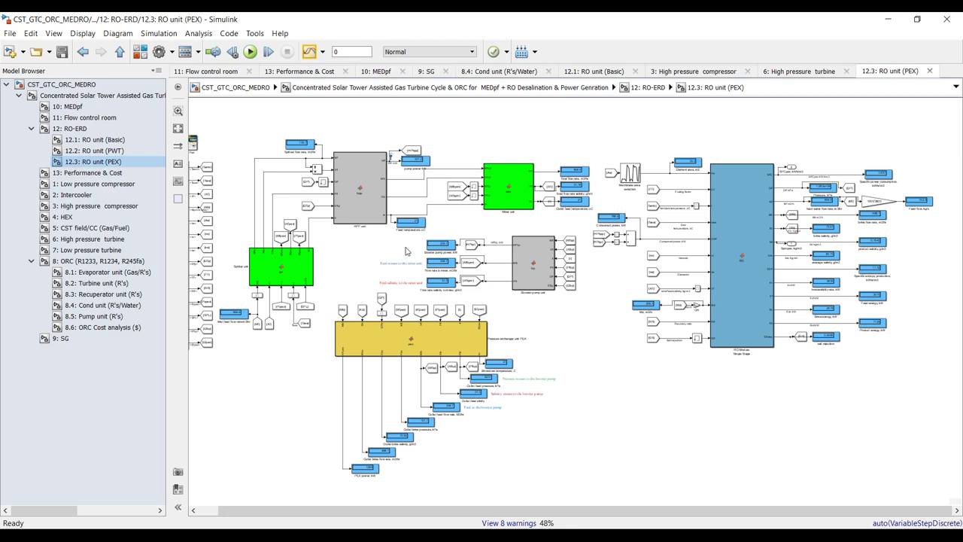
pyautogui.click(72, 128)
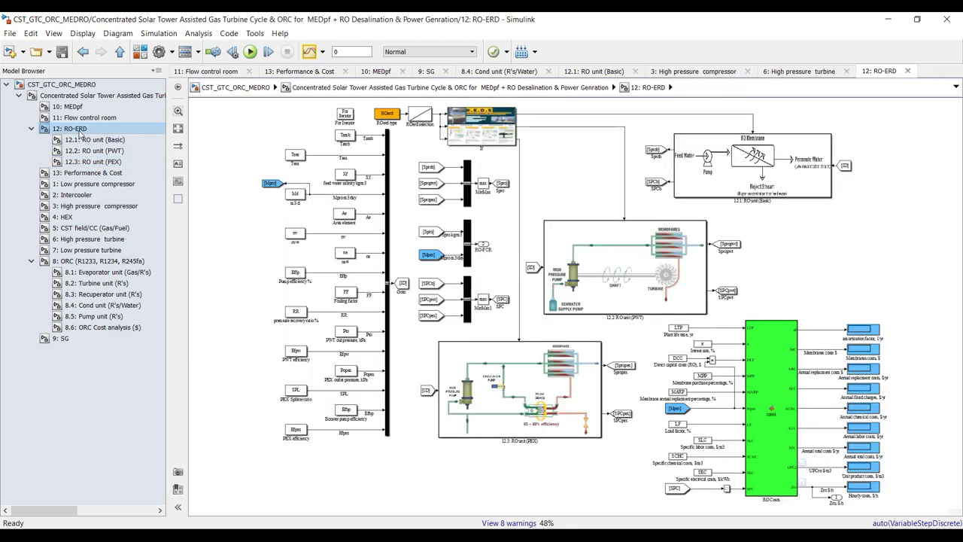
pyautogui.scroll(8, 527, 485)
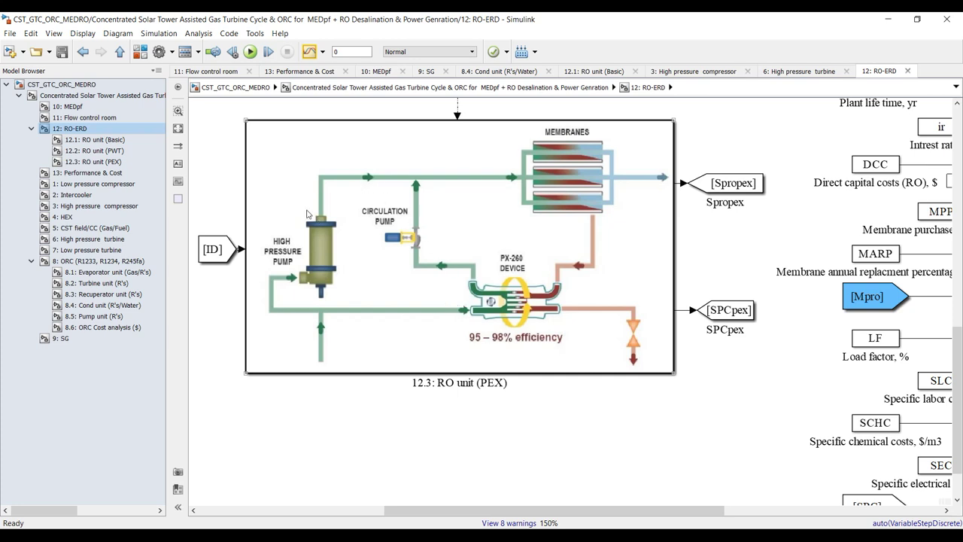
# Step: Inspect the specific power consumption and pressure outputs of the RO block inside the RO unit (PEX)
pyautogui.click(100, 162)
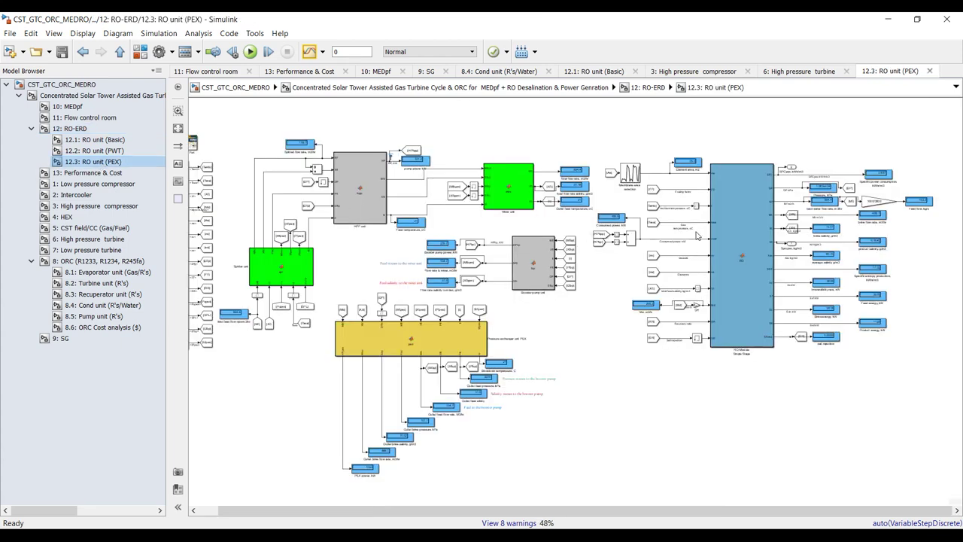
pyautogui.scroll(5, 887, 187)
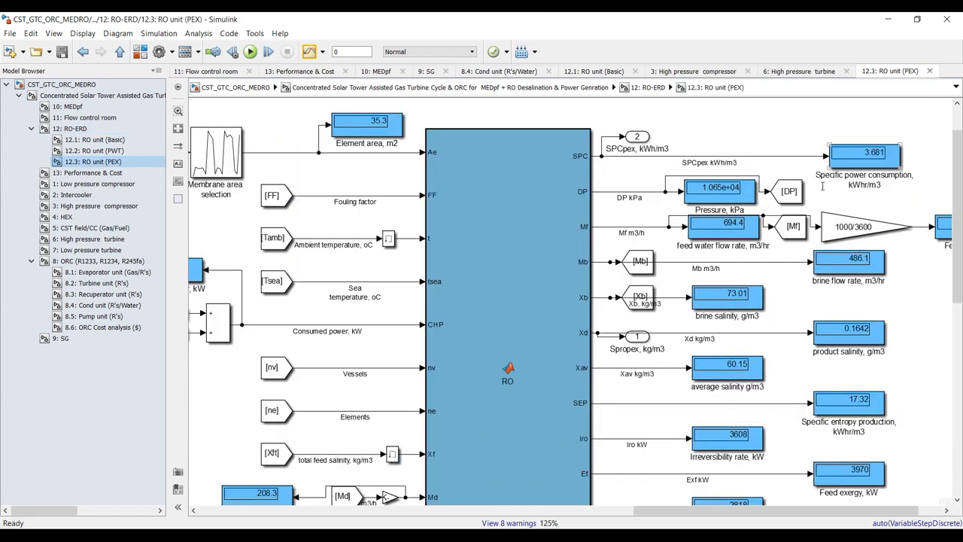
pyautogui.scroll(2, 682, 182)
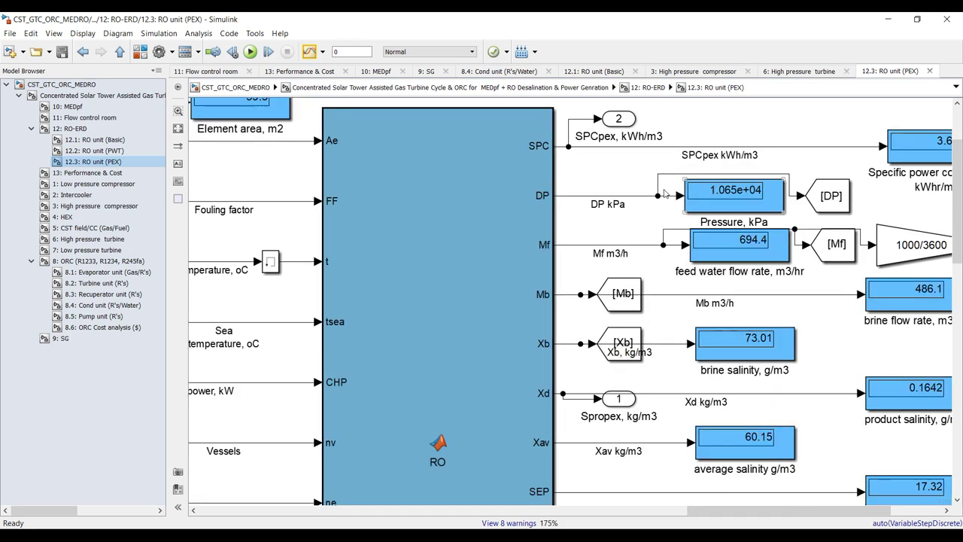
pyautogui.click(631, 197)
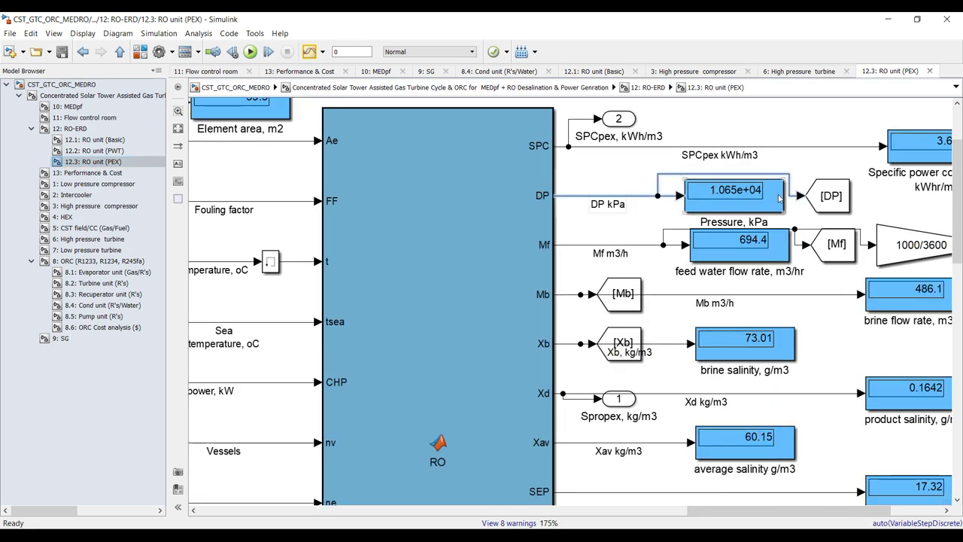
pyautogui.scroll(1, 795, 198)
pyautogui.scroll(2, 795, 198)
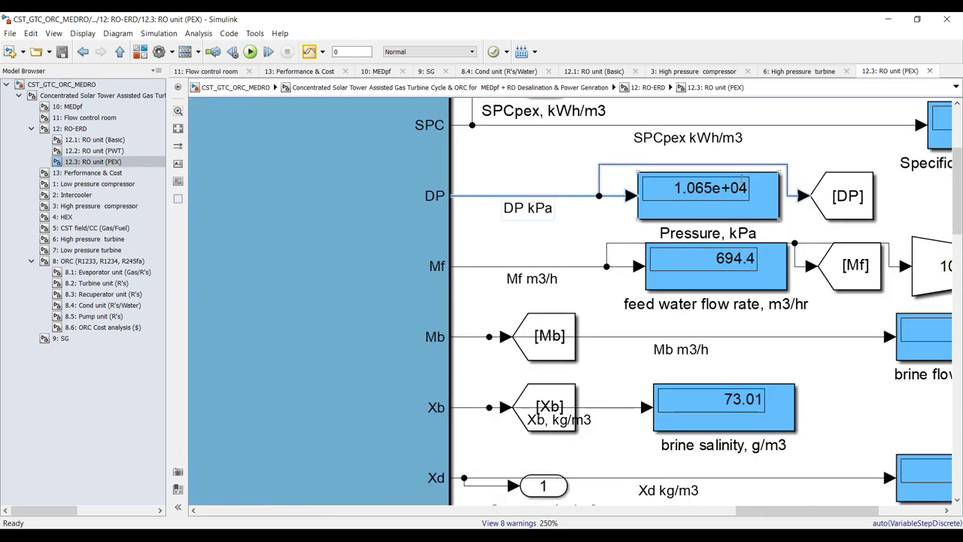
# Step: Set the number of elements per vessel in the 12: RO-ERD block parameters to 60
pyautogui.click(105, 96)
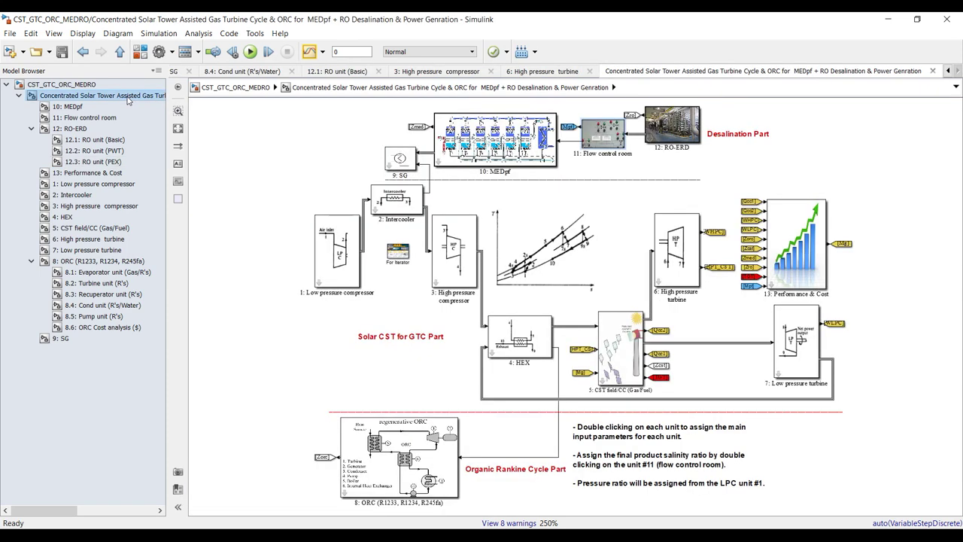
pyautogui.doubleClick(671, 136)
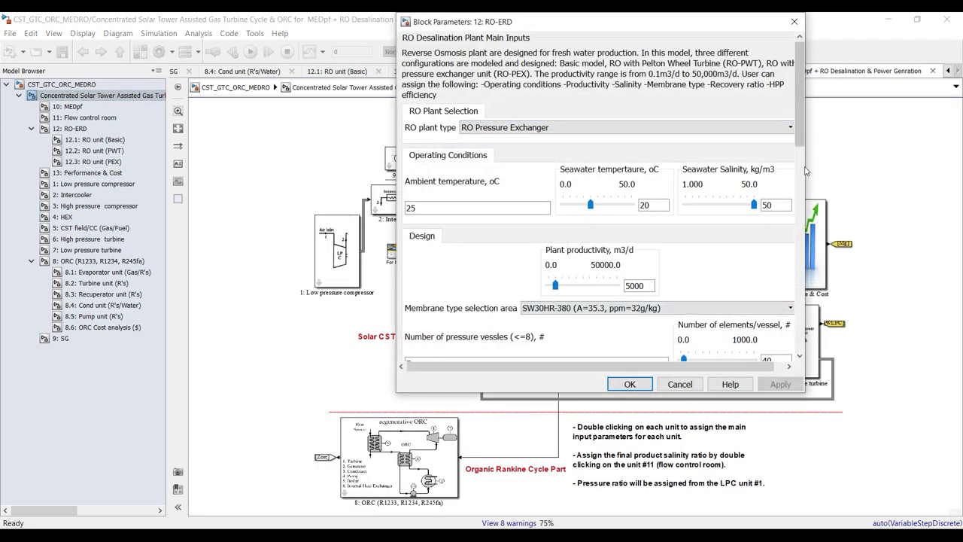
pyautogui.moveTo(805, 166); pyautogui.dragTo(830, 189)
pyautogui.doubleClick(792, 221)
pyautogui.write('5')
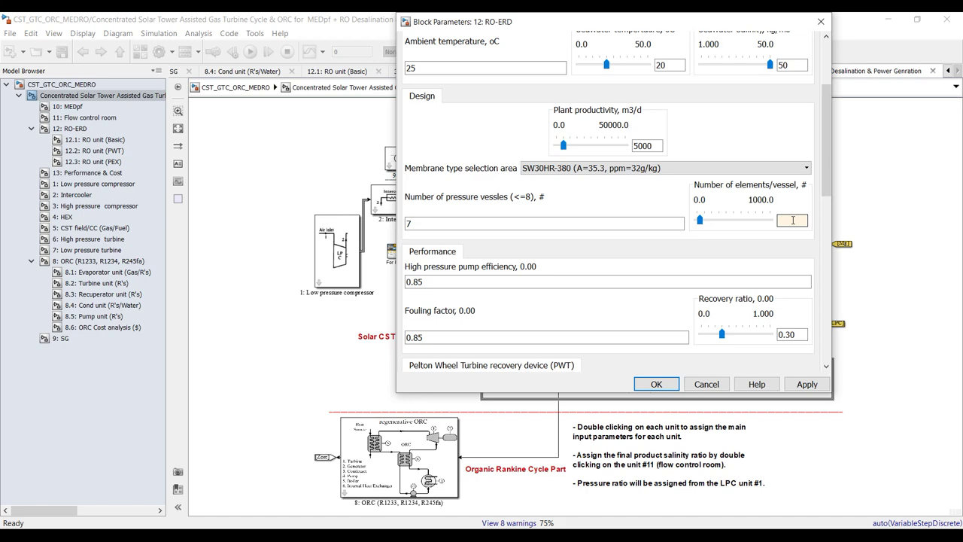
pyautogui.click(793, 386)
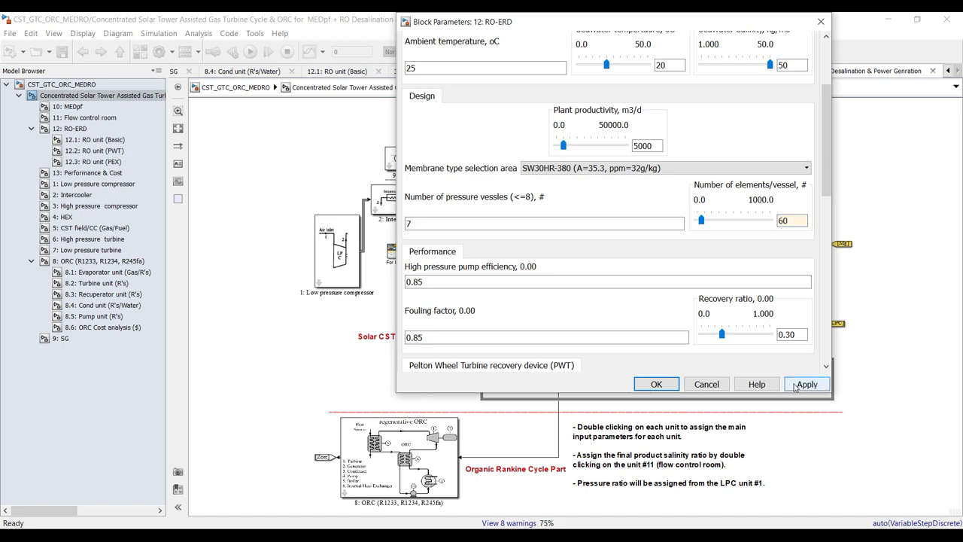
pyautogui.click(656, 384)
# Step: Open the RO unit (PEX) model in the RO-ERD subsystem and save the updated model
pyautogui.press('Down')
pyautogui.press('Down')
pyautogui.press('Down')
pyautogui.press('Down')
pyautogui.press('Down')
pyautogui.press('Down')
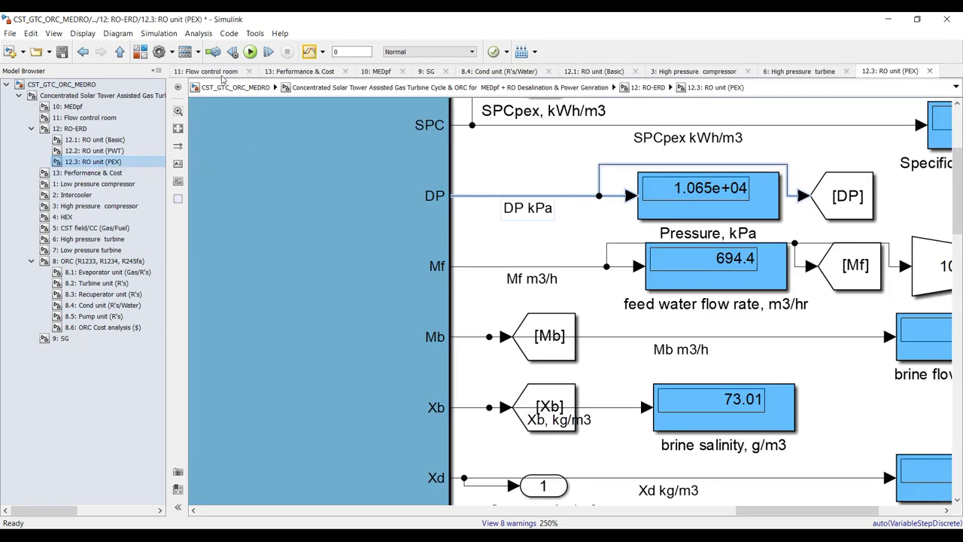
pyautogui.click(63, 54)
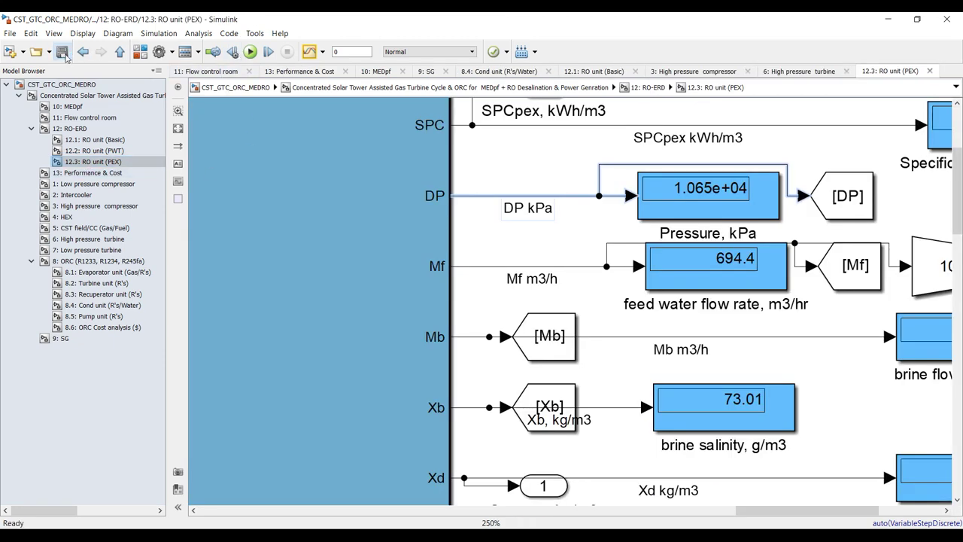
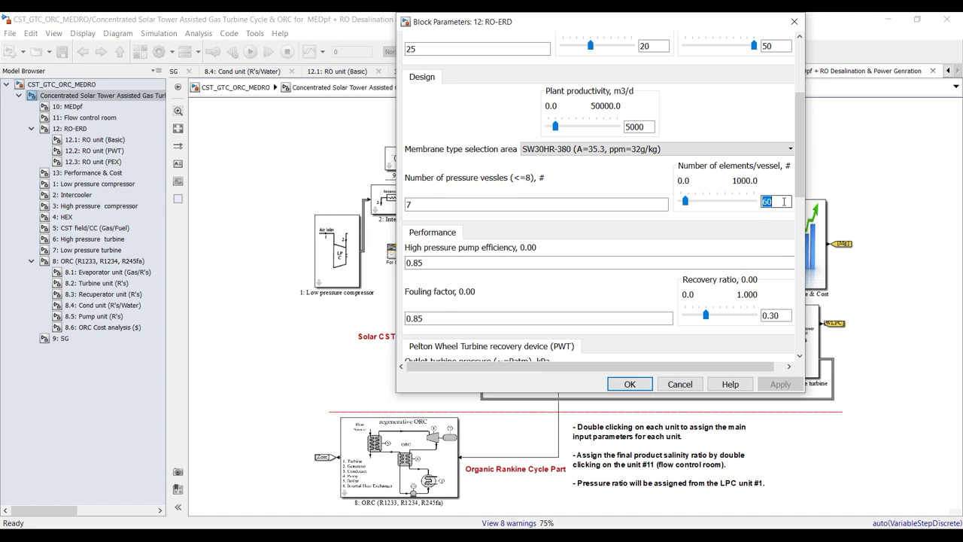
# Step: Set the RO-ERD block's number of elements per vessel to 80 and return to the RO unit (PEX) model
pyautogui.write('80')
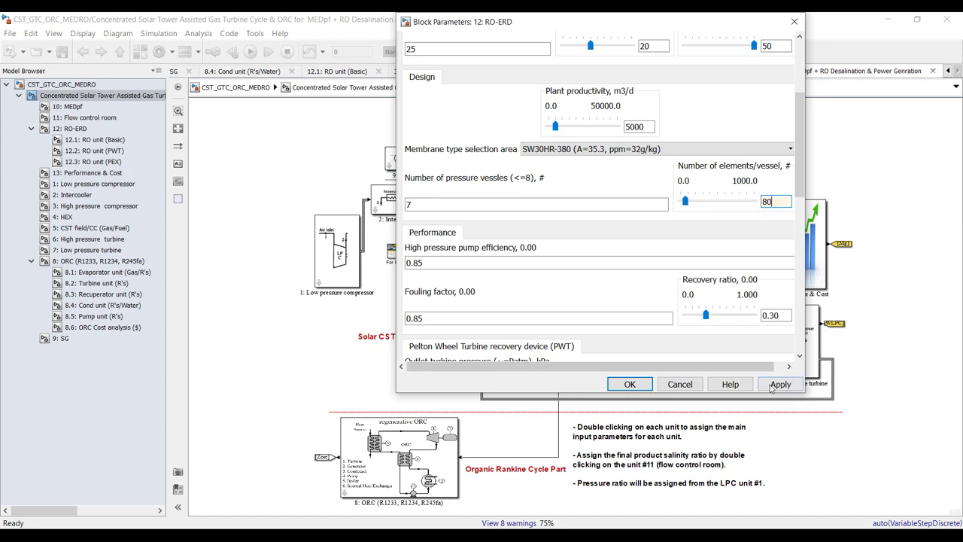
pyautogui.click(771, 388)
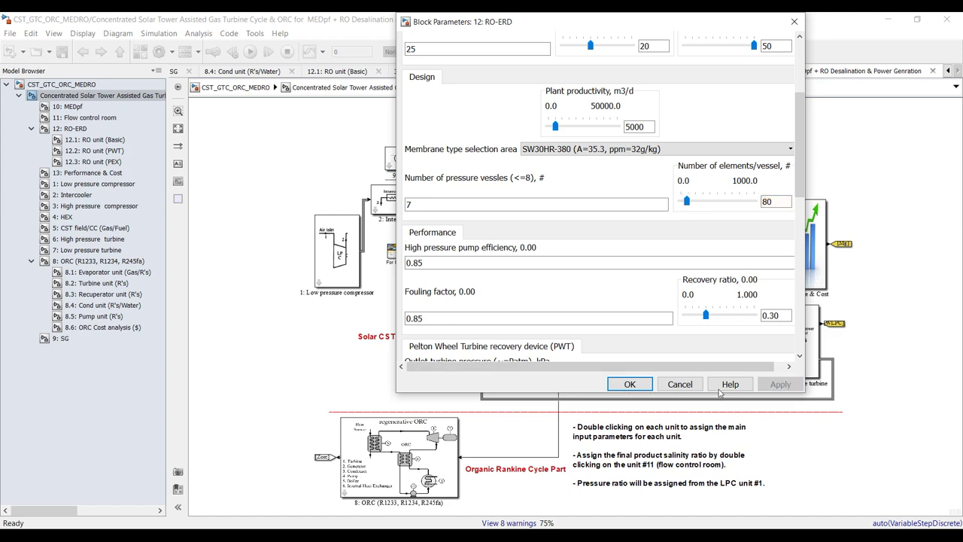
pyautogui.click(628, 384)
pyautogui.click(113, 161)
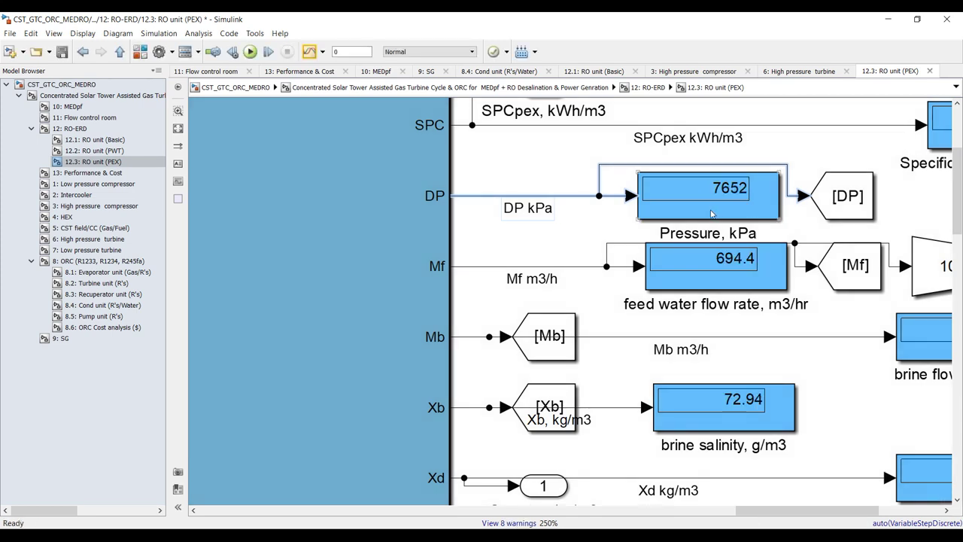
# Step: Set the RO-ERD block's number of elements per vessel to 100 and rerun the simulation from the RO unit (PEX) model
pyautogui.click(97, 96)
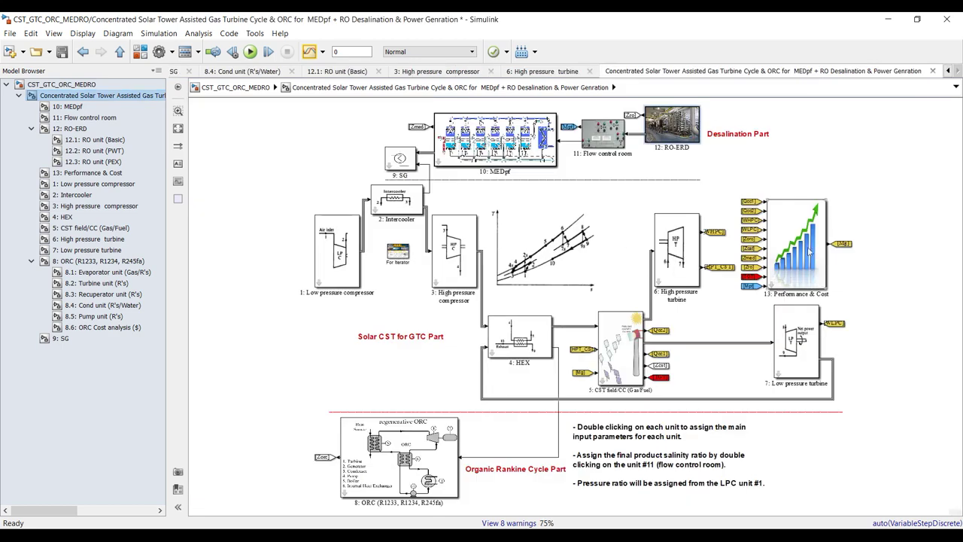
pyautogui.doubleClick(683, 130)
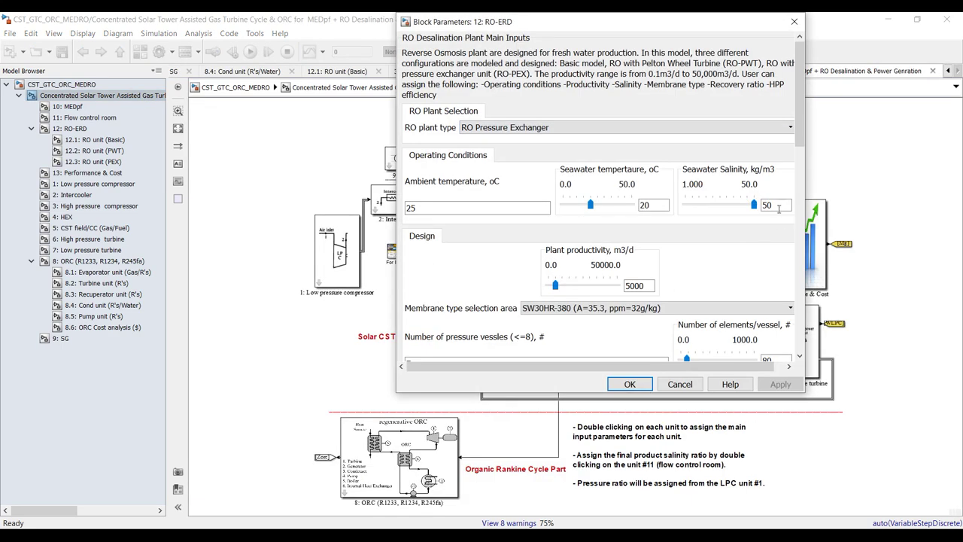
pyautogui.moveTo(802, 149); pyautogui.dragTo(804, 204)
pyautogui.doubleClick(776, 177)
pyautogui.write('100')
pyautogui.click(780, 384)
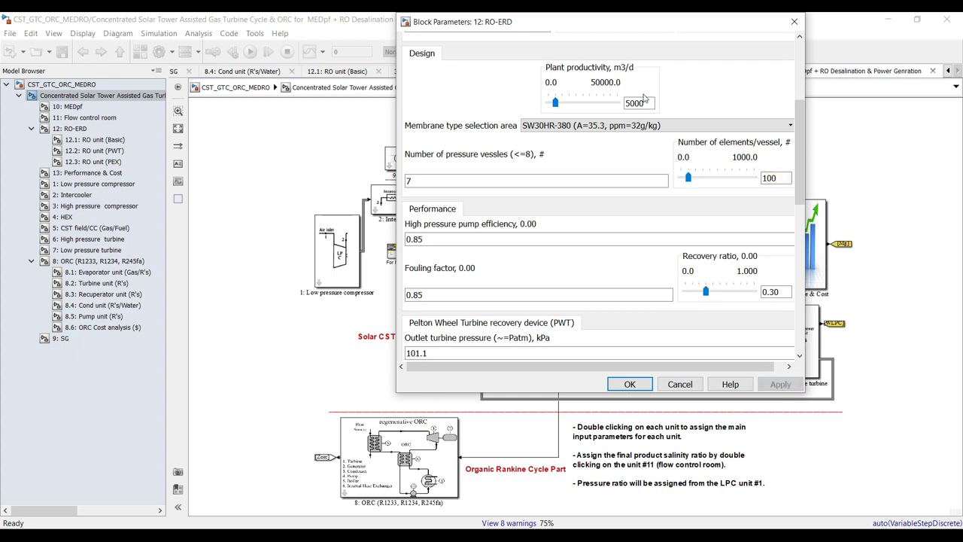
pyautogui.click(630, 384)
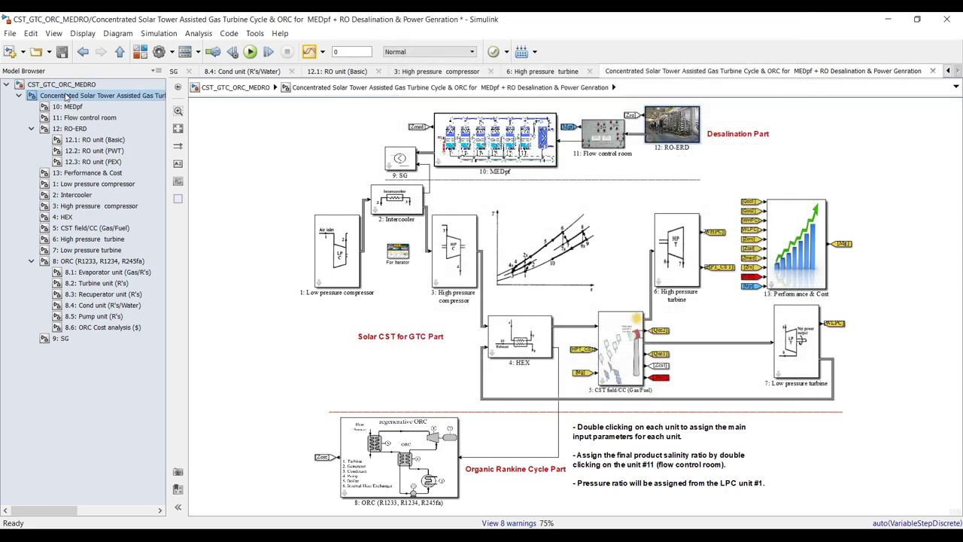
pyautogui.click(93, 161)
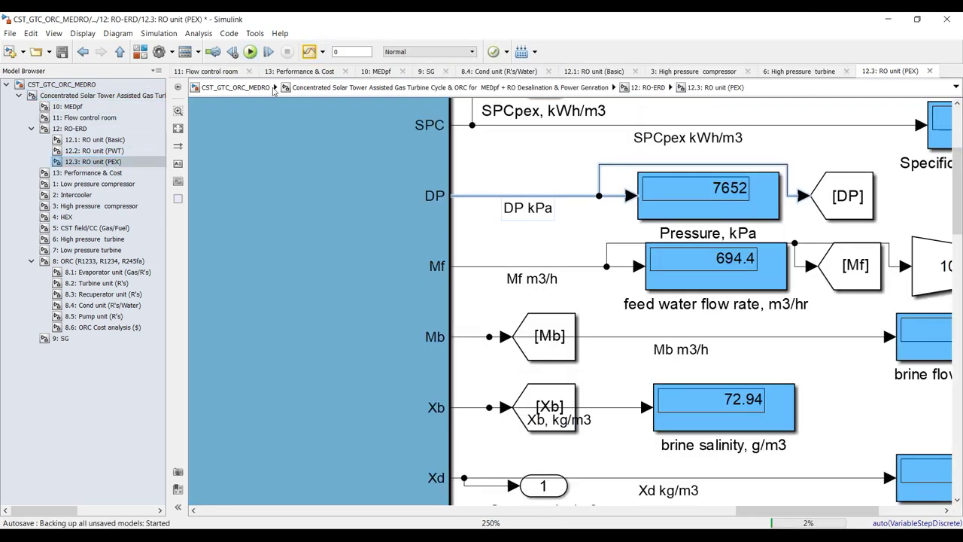
pyautogui.hotkey('ctrl', 't')
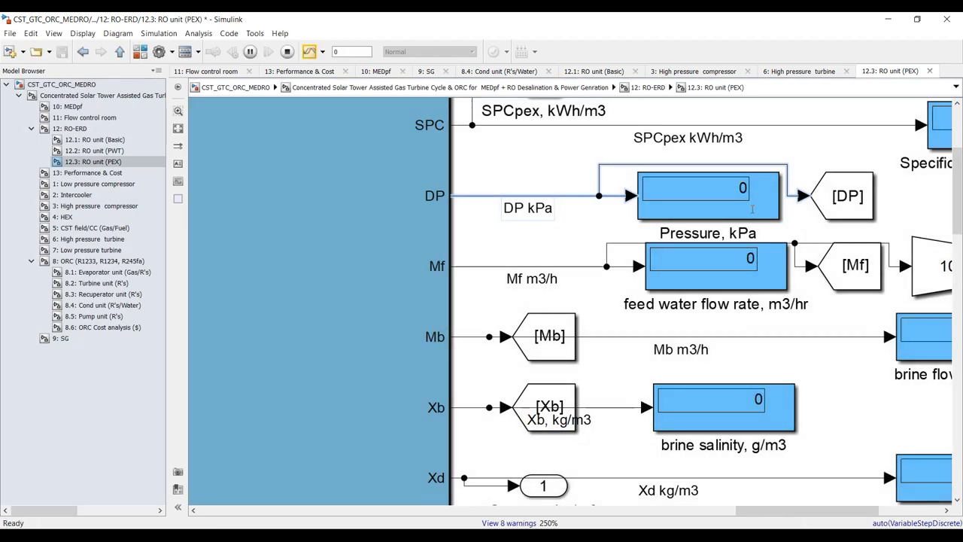
# Step: Set the RO-ERD block to 8 pressure vessels and 110 elements per vessel, and rerun the simulation from the RO unit (PEX) model
pyautogui.click(90, 95)
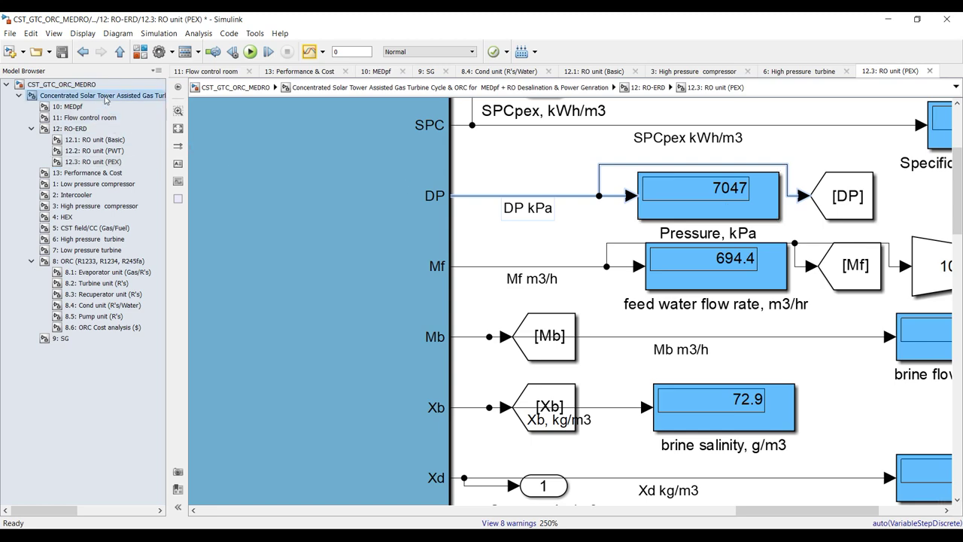
pyautogui.doubleClick(681, 134)
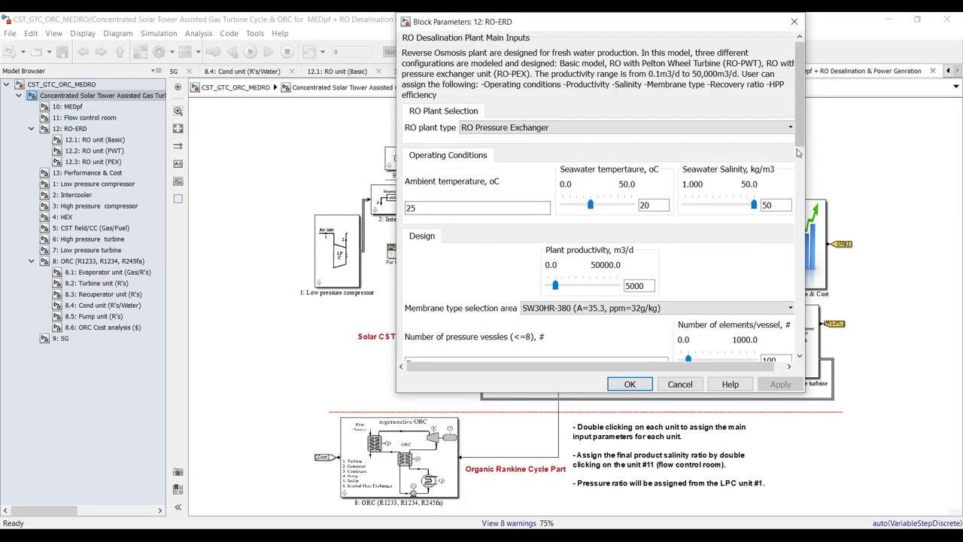
pyautogui.scroll(-4, 550, 226)
pyautogui.doubleClick(550, 226)
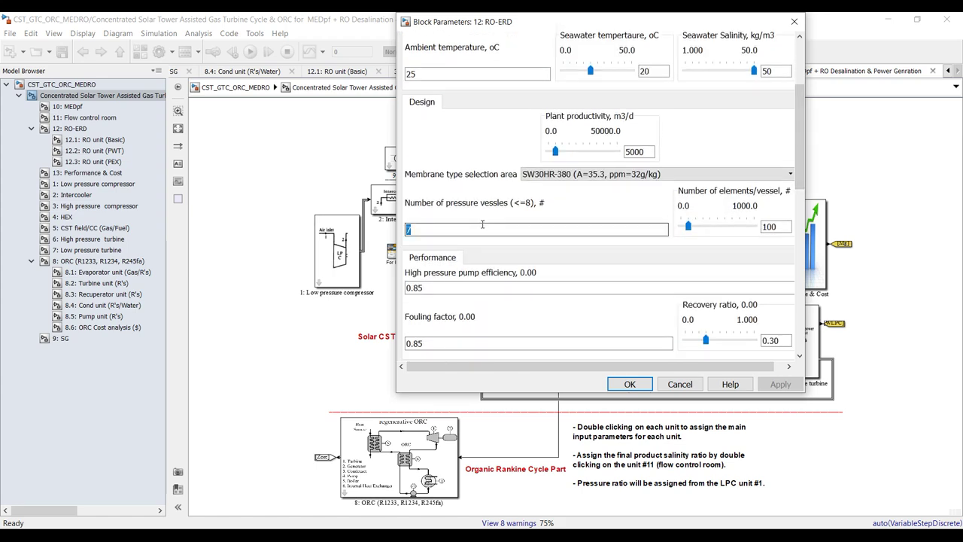
pyautogui.write('8')
pyautogui.doubleClick(785, 226)
pyautogui.write('11')
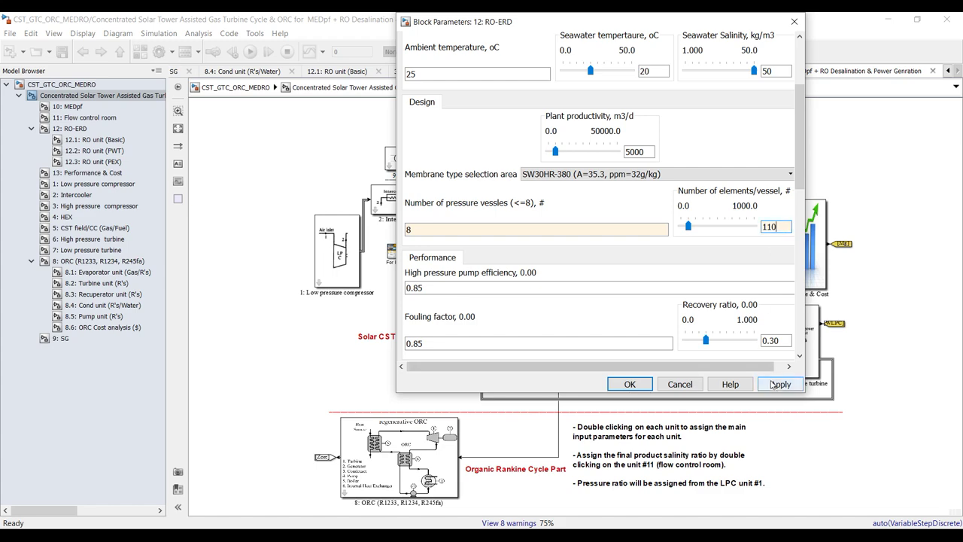
pyautogui.click(778, 384)
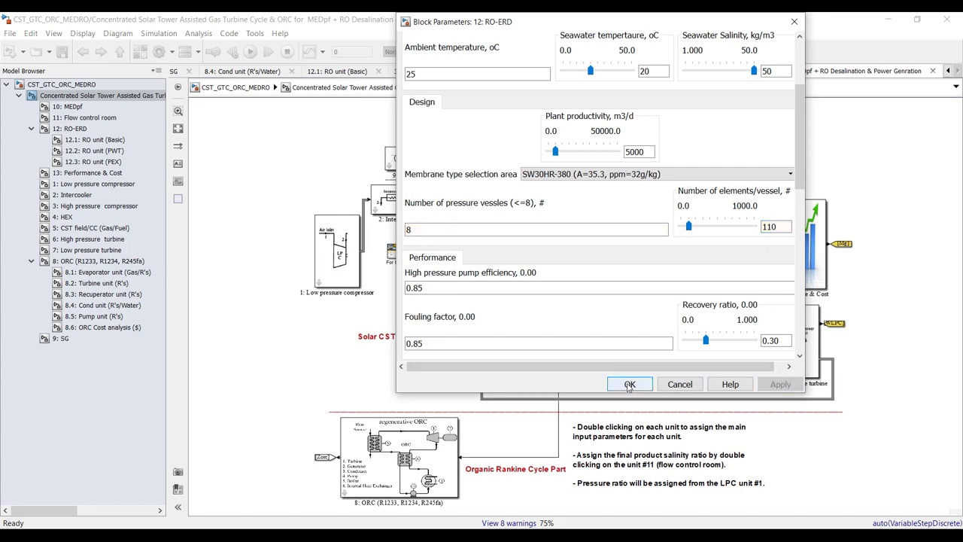
pyautogui.click(630, 383)
pyautogui.click(103, 162)
pyautogui.click(250, 51)
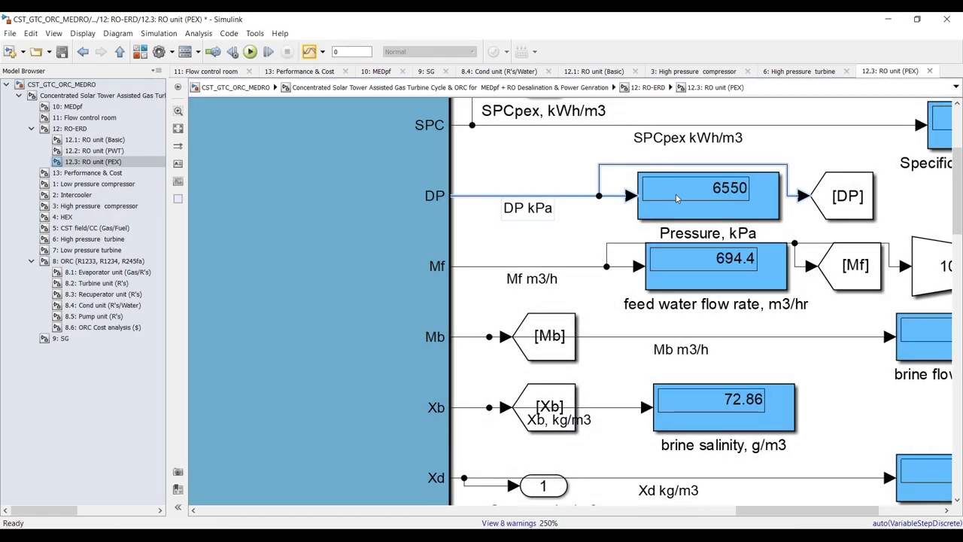
# Step: View the complete RO unit (PEX) diagram and the complete RO-ERD subsystem diagram
pyautogui.click(178, 129)
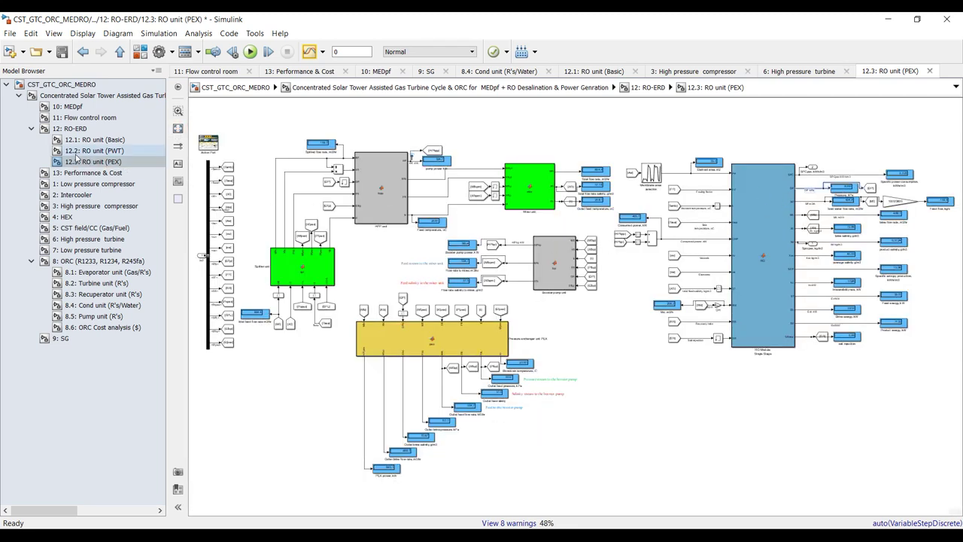
pyautogui.click(89, 131)
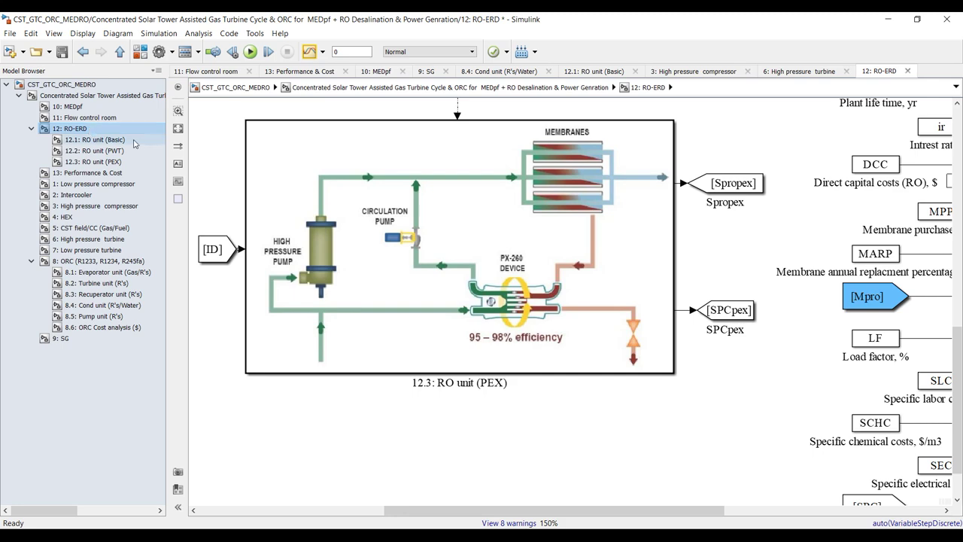
pyautogui.click(177, 129)
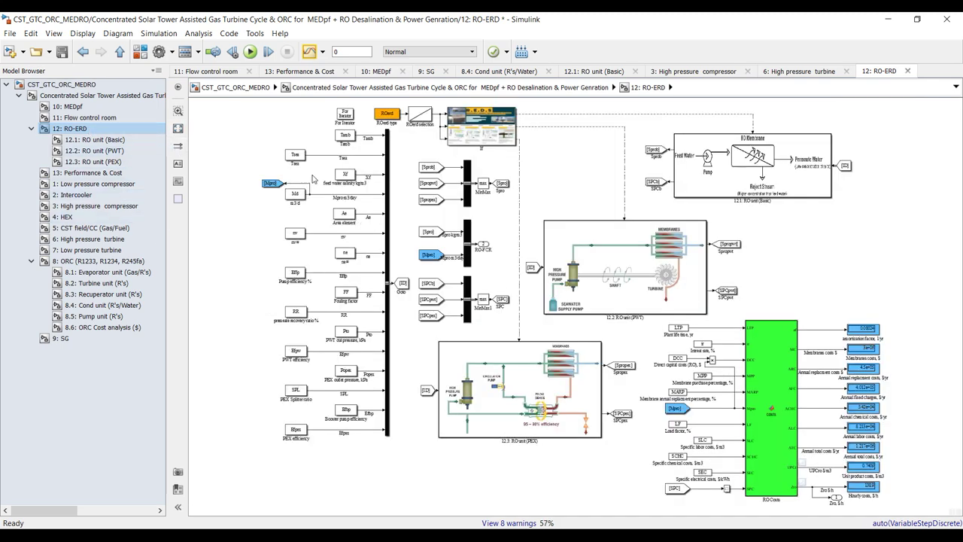
# Step: Inspect the specific power consumption output of the RO block in the RO unit (PEX) model
pyautogui.click(92, 162)
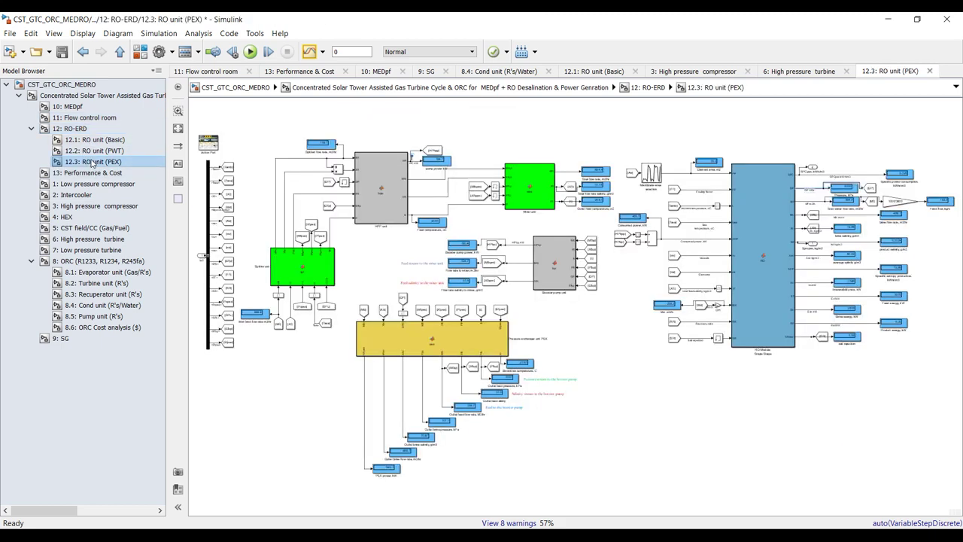
pyautogui.scroll(6, 790, 164)
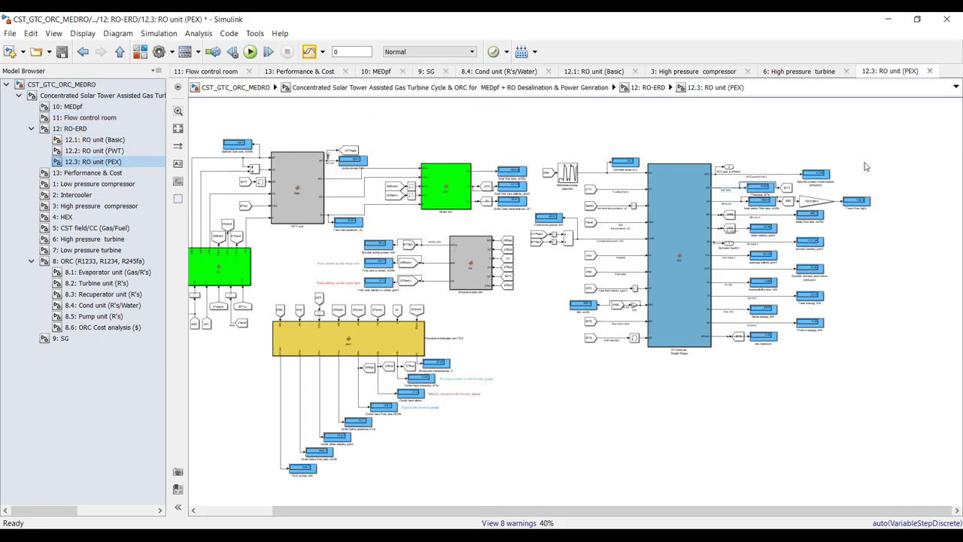
pyautogui.scroll(2, 790, 164)
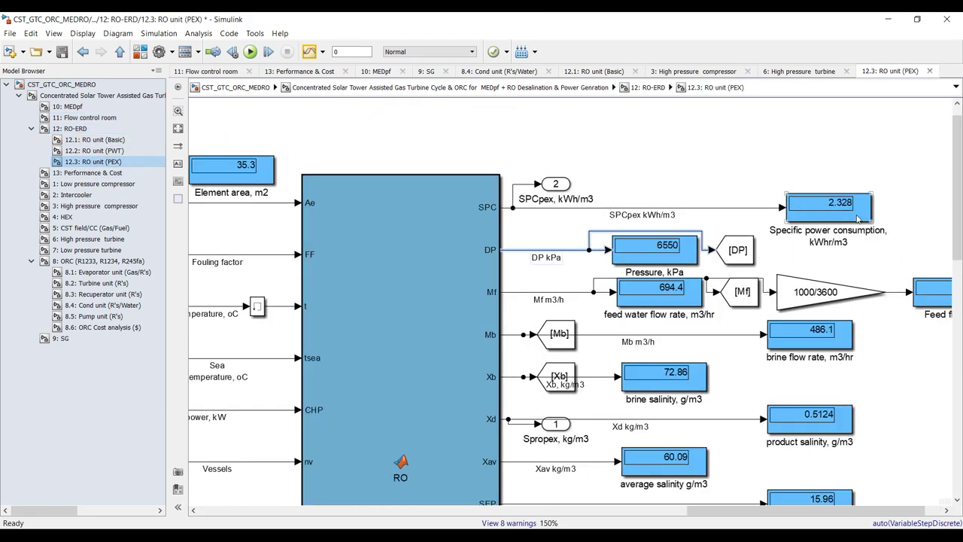
pyautogui.moveTo(919, 175); pyautogui.dragTo(758, 223)
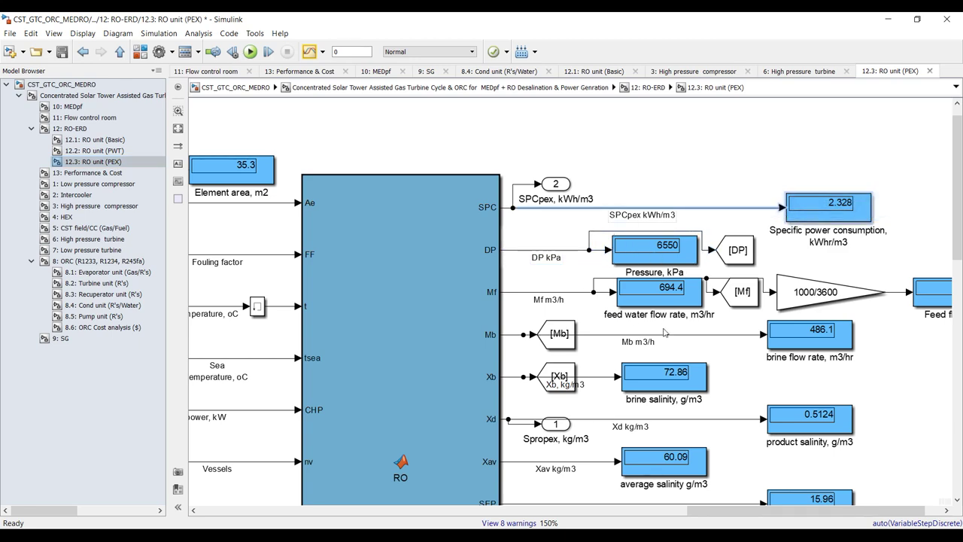
pyautogui.scroll(2, 649, 260)
pyautogui.scroll(-2, 640, 261)
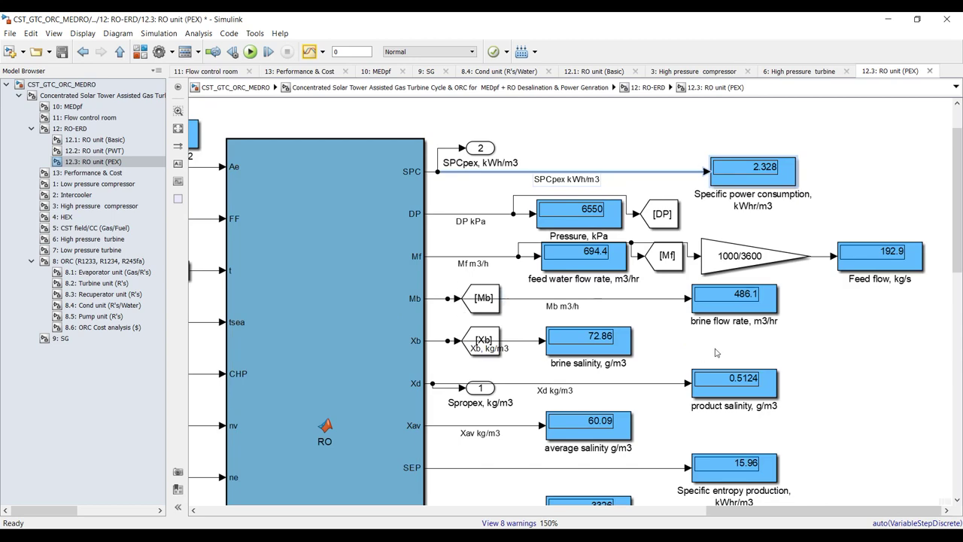
# Step: Inspect the RO block's brine flow rate, feed flow, product salinity and average salinity outputs
pyautogui.scroll(1, 824, 324)
pyautogui.click(722, 299)
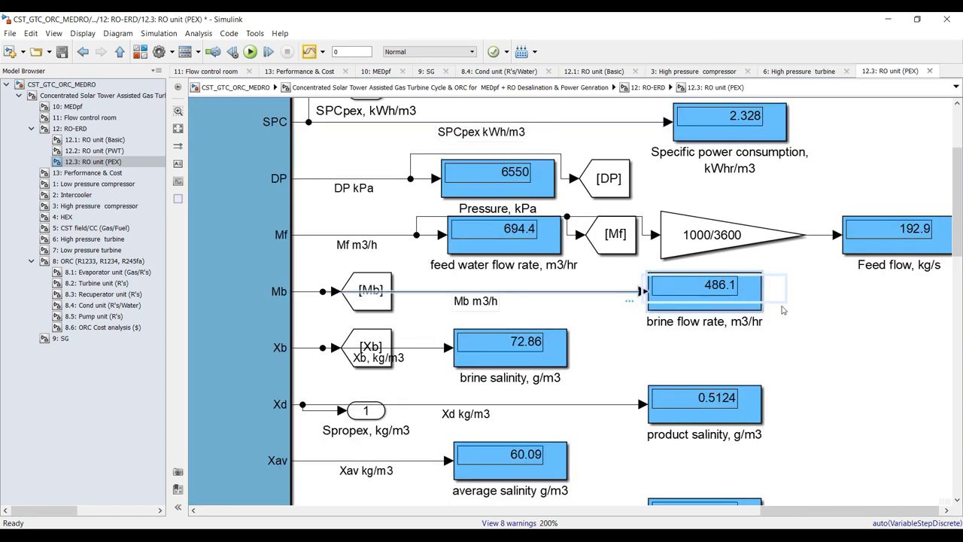
pyautogui.scroll(-1, 923, 275)
pyautogui.moveTo(926, 223); pyautogui.dragTo(817, 274)
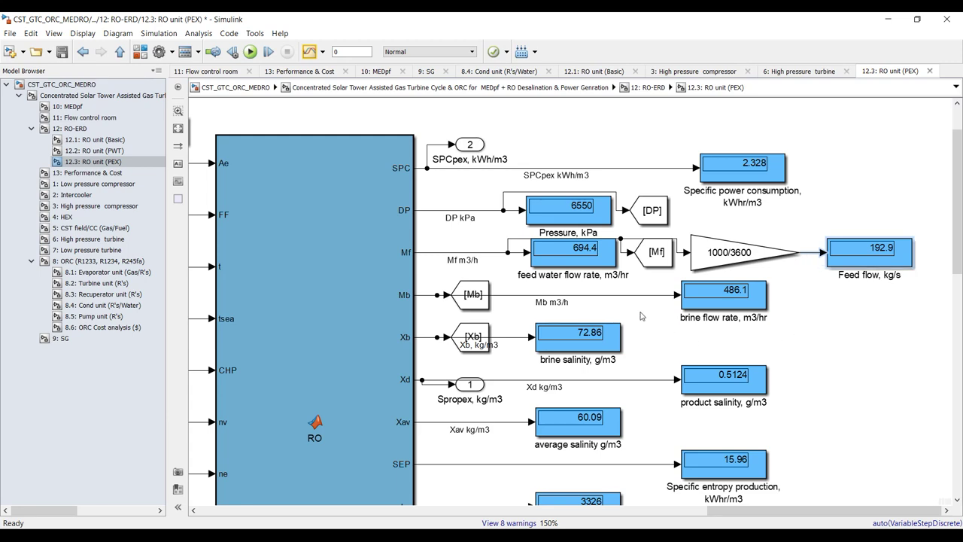
pyautogui.scroll(-2, 828, 286)
pyautogui.scroll(1, 833, 284)
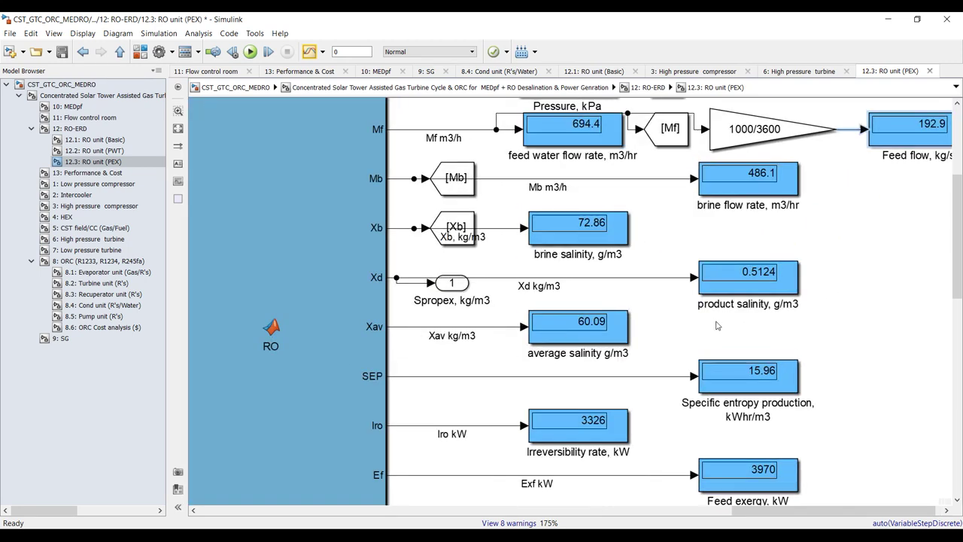
pyautogui.moveTo(885, 260); pyautogui.dragTo(659, 295)
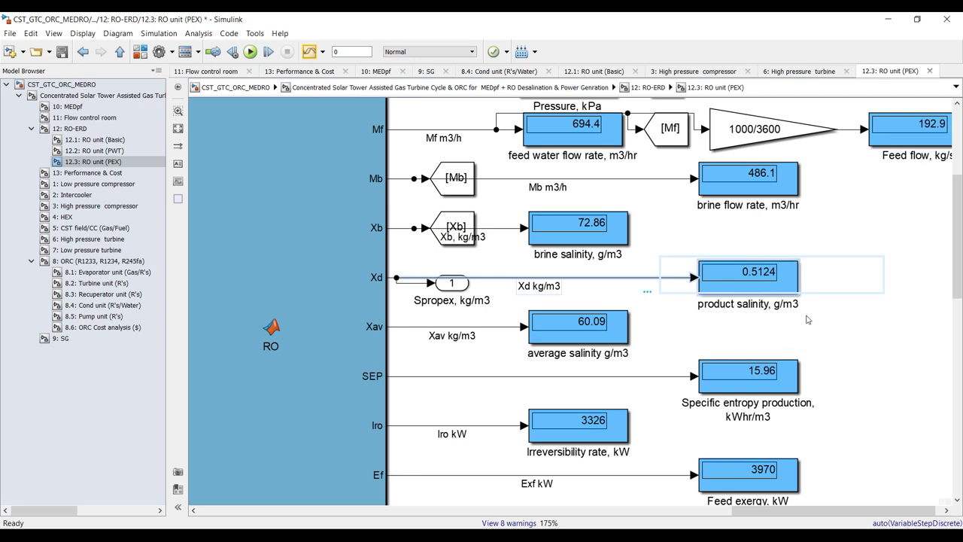
pyautogui.click(602, 331)
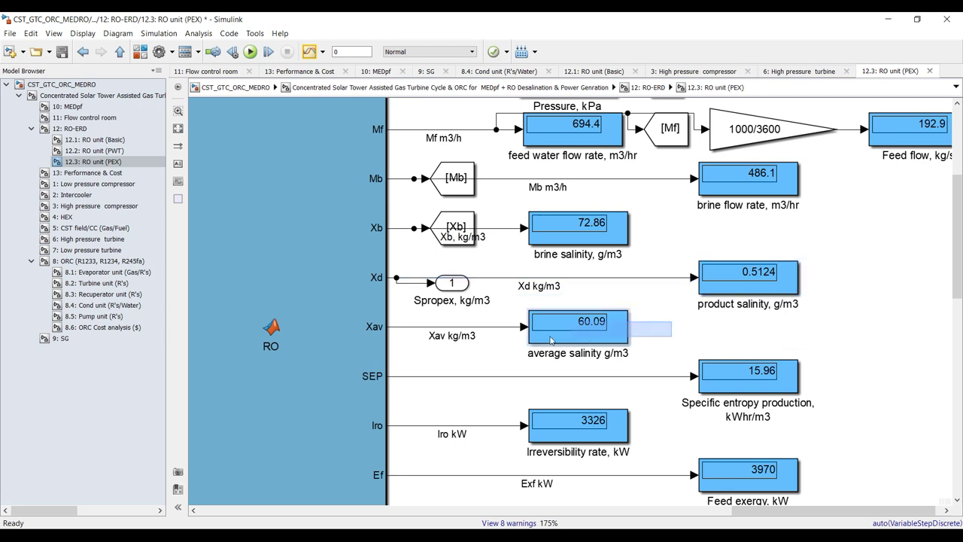
# Step: Inspect the RO block's specific entropy production, irreversibility rate, feed, brine and product exergy, and salt rejection outputs
pyautogui.moveTo(871, 374); pyautogui.dragTo(649, 395)
pyautogui.scroll(-2, 608, 263)
pyautogui.scroll(2, 614, 418)
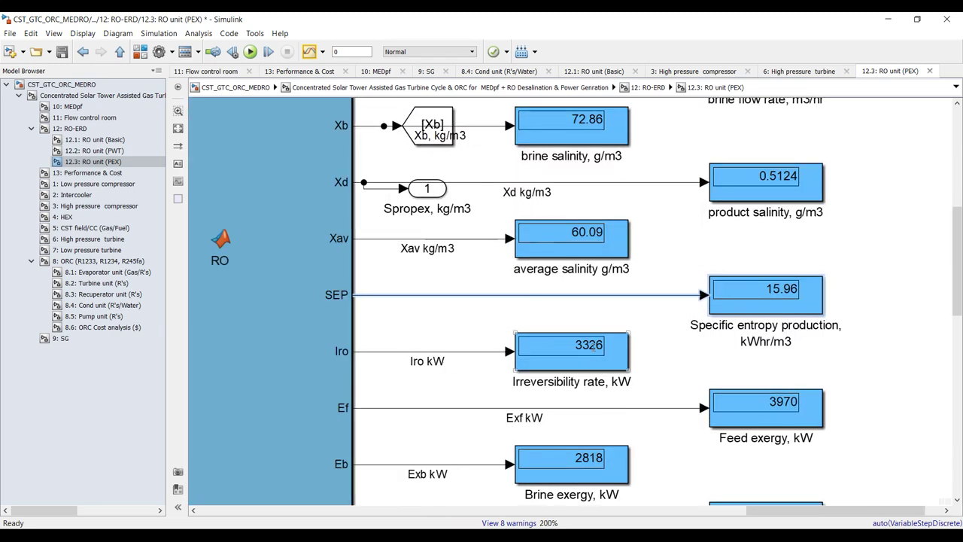
pyautogui.scroll(-2, 477, 377)
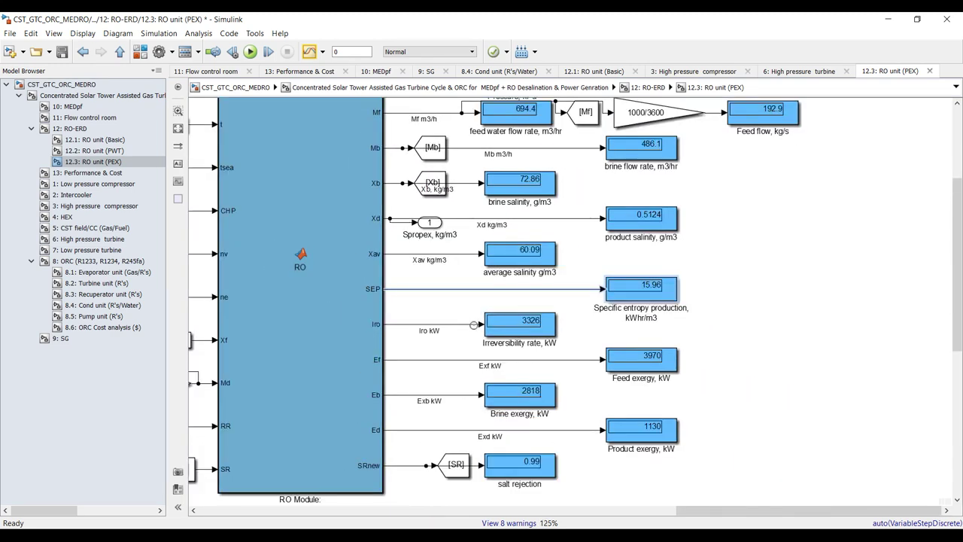
pyautogui.moveTo(766, 355); pyautogui.dragTo(508, 485)
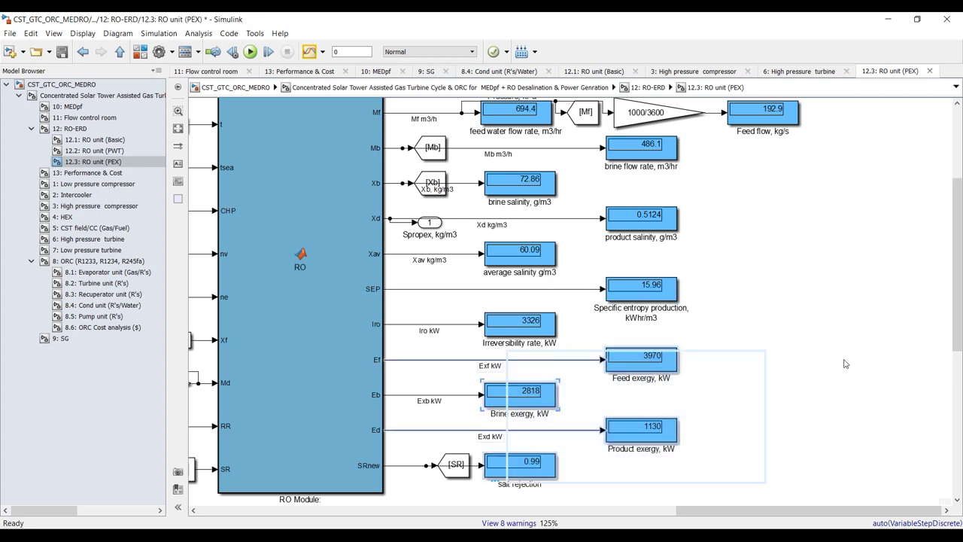
pyautogui.click(905, 327)
# Step: Inspect the pressure exchanger unit's outlet feed pressure, salinity and flow rate streams to the booster pump
pyautogui.click(179, 129)
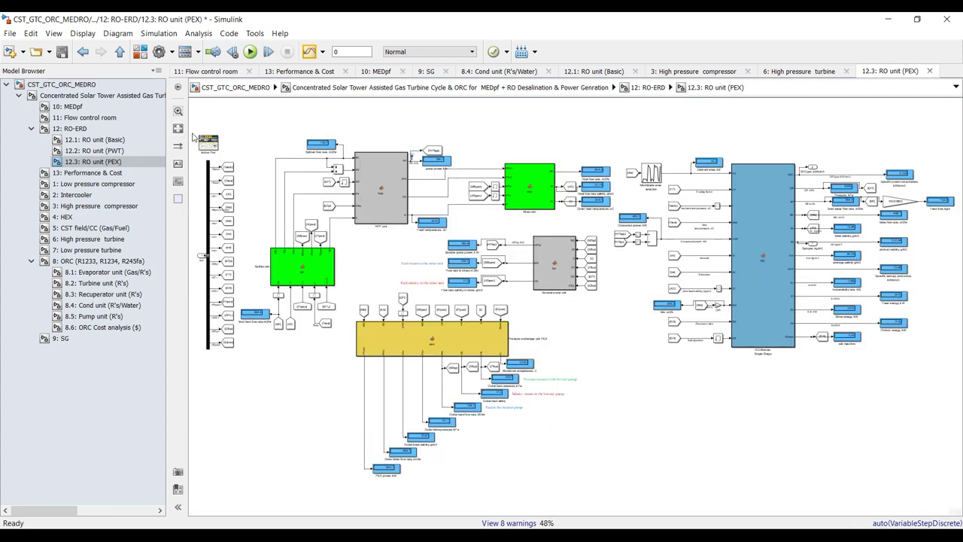
pyautogui.scroll(5, 508, 464)
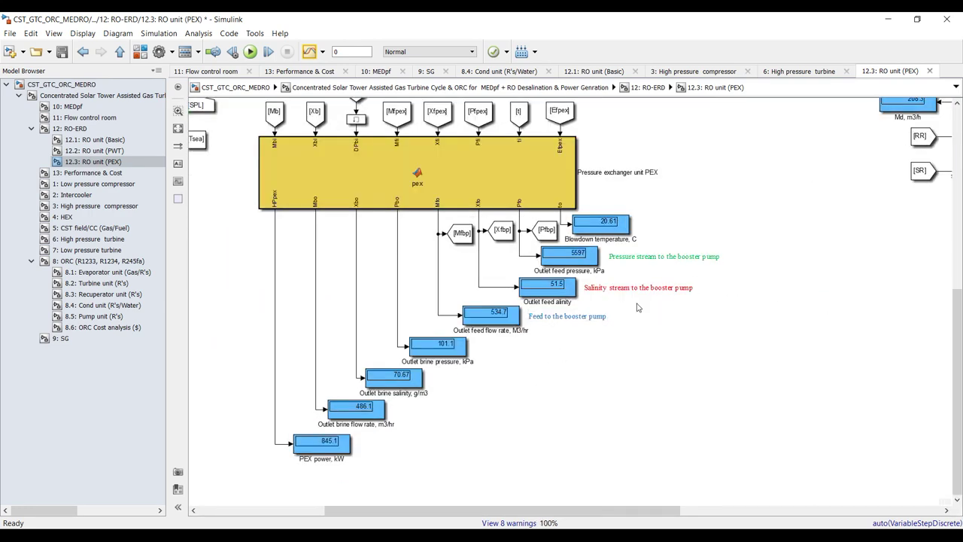
pyautogui.scroll(3, 639, 305)
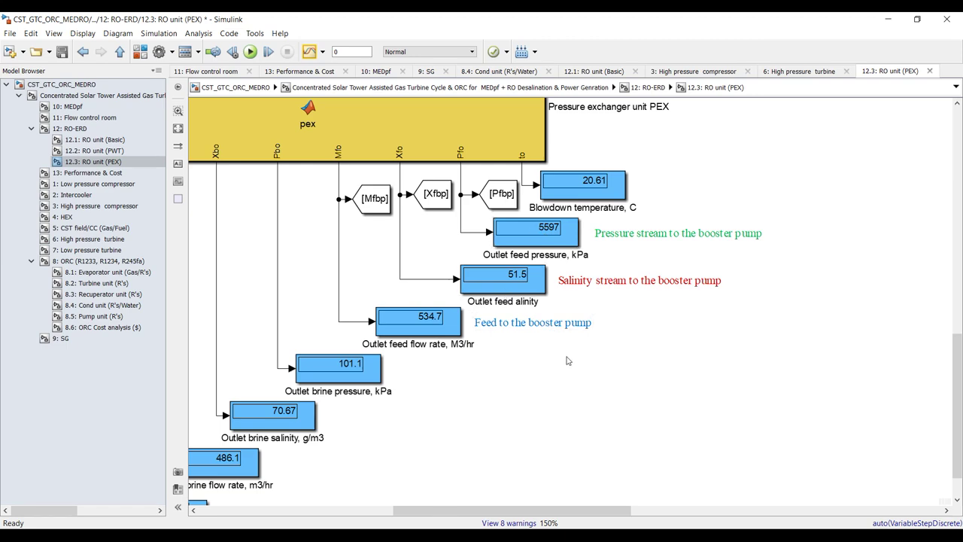
pyautogui.scroll(-1, 573, 376)
pyautogui.scroll(1, 456, 423)
pyautogui.scroll(-2, 457, 425)
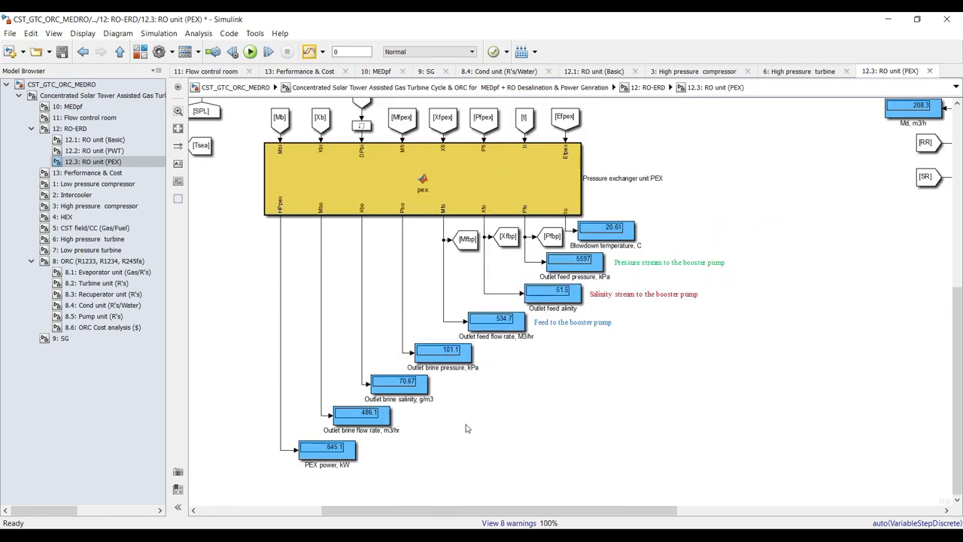
# Step: Inspect the pressure exchanger unit's outlet brine pressure, brine salinity, brine flow rate and PEX power outputs
pyautogui.scroll(3, 467, 427)
pyautogui.click(403, 304)
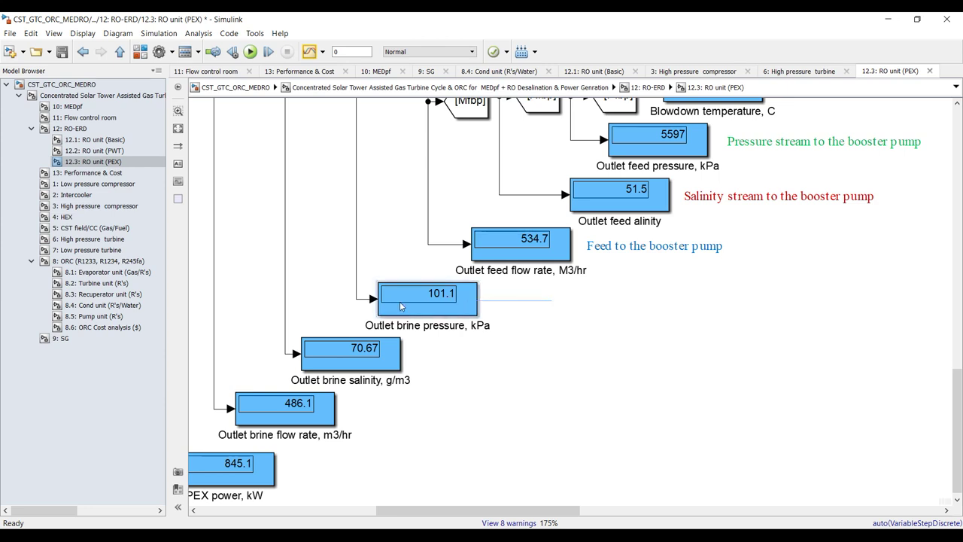
pyautogui.scroll(-1, 480, 412)
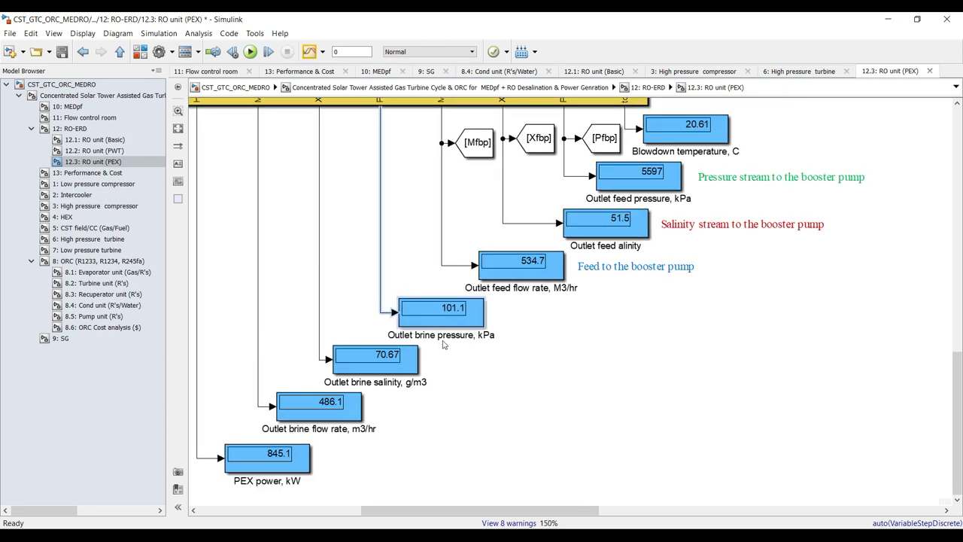
pyautogui.moveTo(356, 287); pyautogui.dragTo(465, 323)
pyautogui.click(461, 364)
pyautogui.click(254, 406)
pyautogui.moveTo(356, 449); pyautogui.dragTo(197, 471)
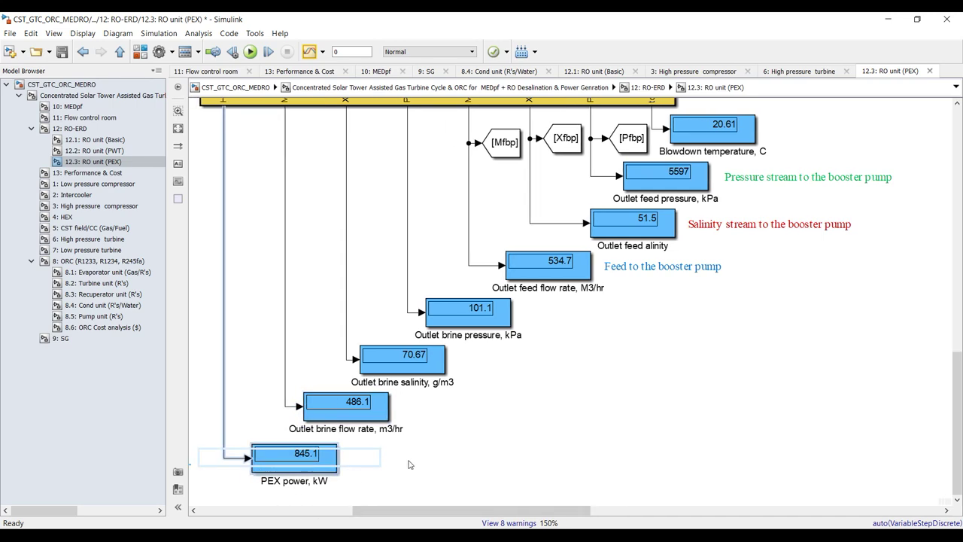
# Step: Inspect the consumed power display feeding the RO block, and open the Flow control room subsystem
pyautogui.scroll(-5, 496, 338)
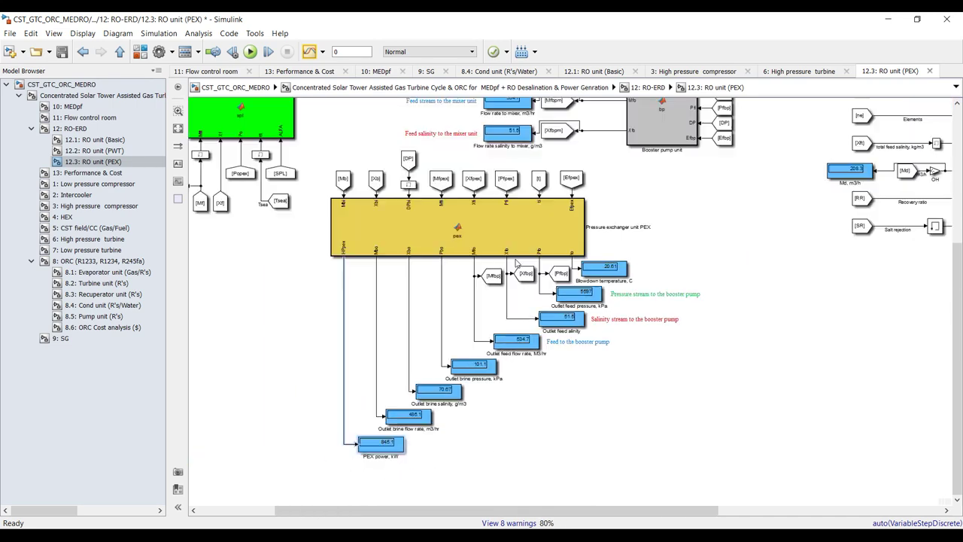
pyautogui.click(178, 129)
pyautogui.scroll(9, 639, 218)
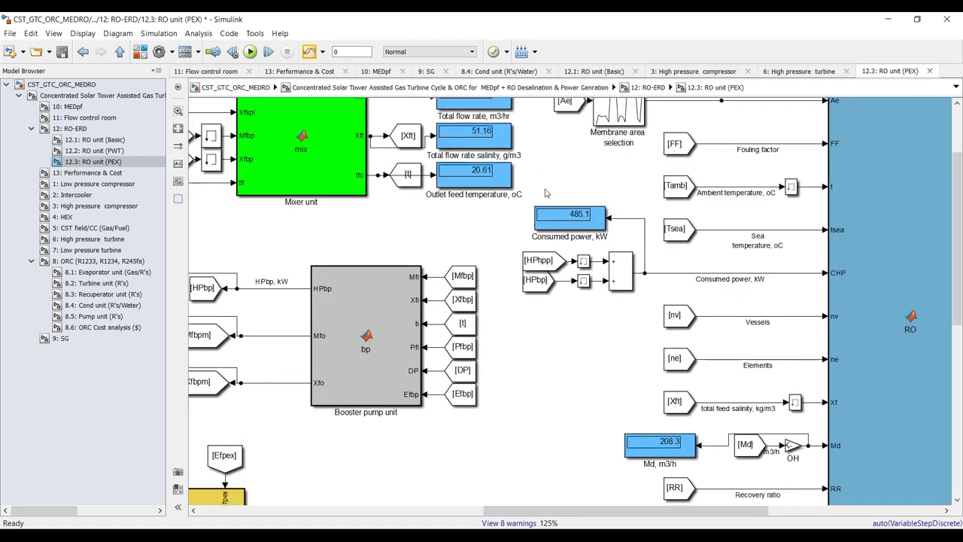
pyautogui.scroll(1, 581, 236)
pyautogui.moveTo(727, 194); pyautogui.dragTo(501, 265)
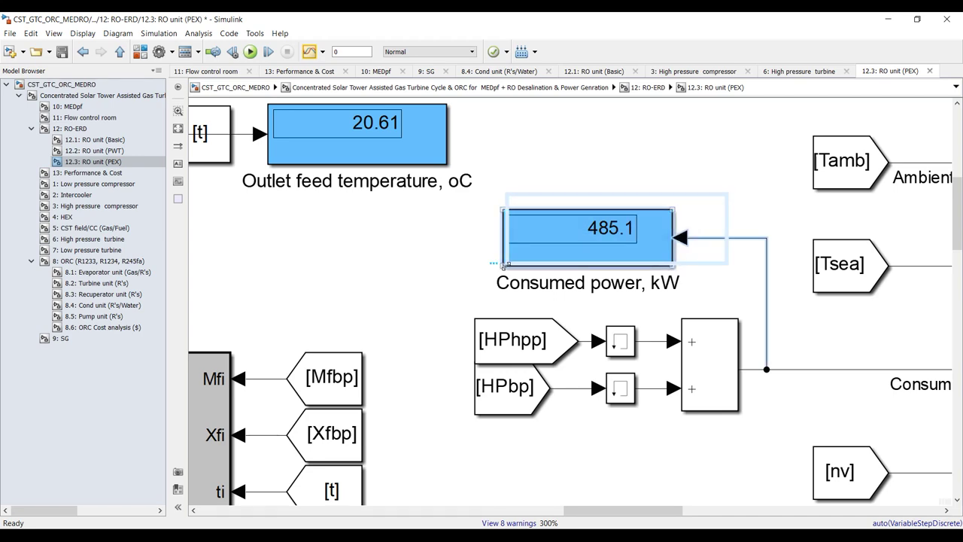
pyautogui.scroll(-4, 506, 262)
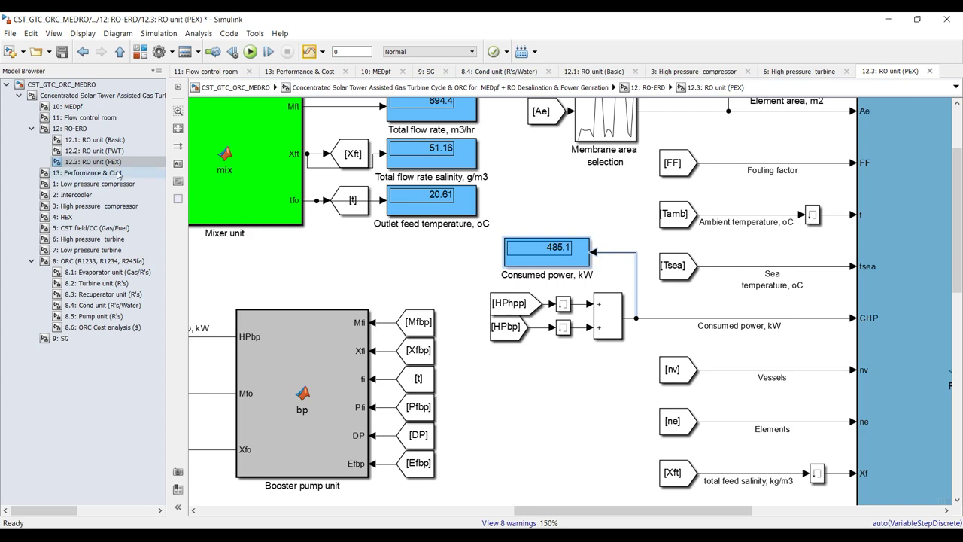
pyautogui.click(79, 117)
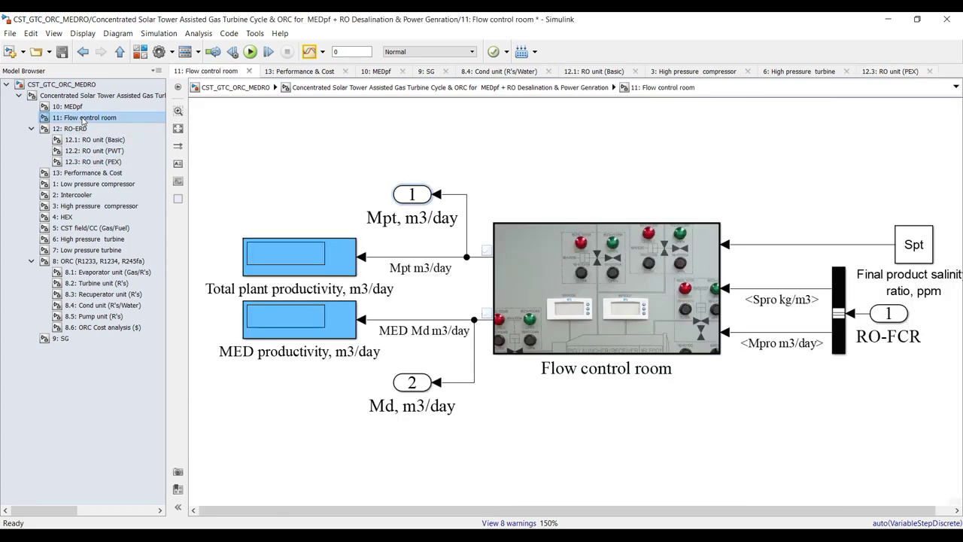
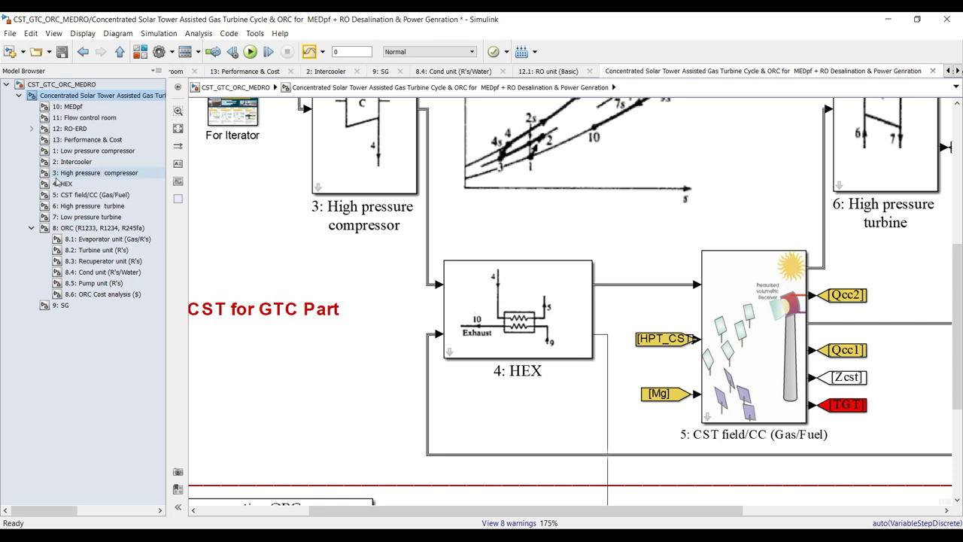
# Step: Open the HEX subsystem and inspect its outlet exhaust temperature and outlet temperature displays
pyautogui.click(54, 185)
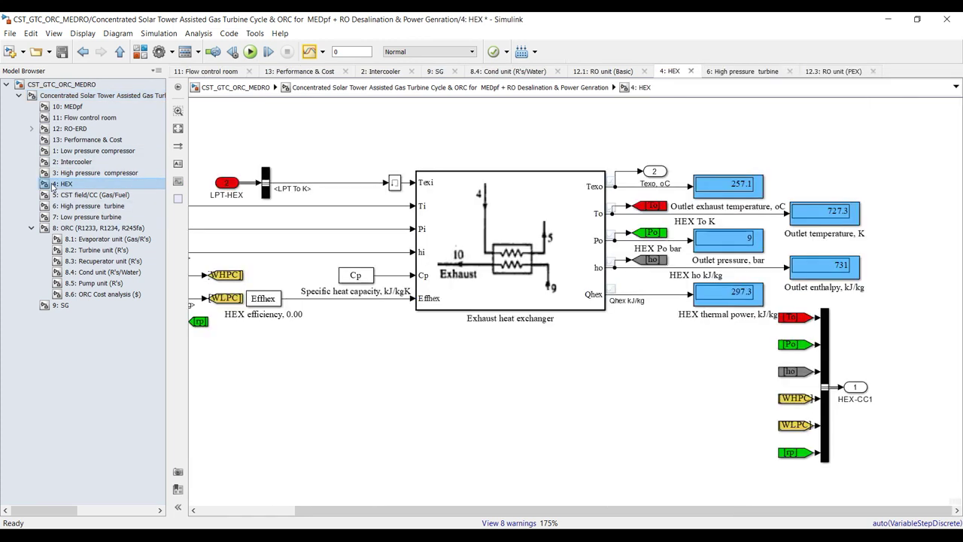
pyautogui.moveTo(781, 155); pyautogui.dragTo(618, 204)
pyautogui.scroll(3, 795, 146)
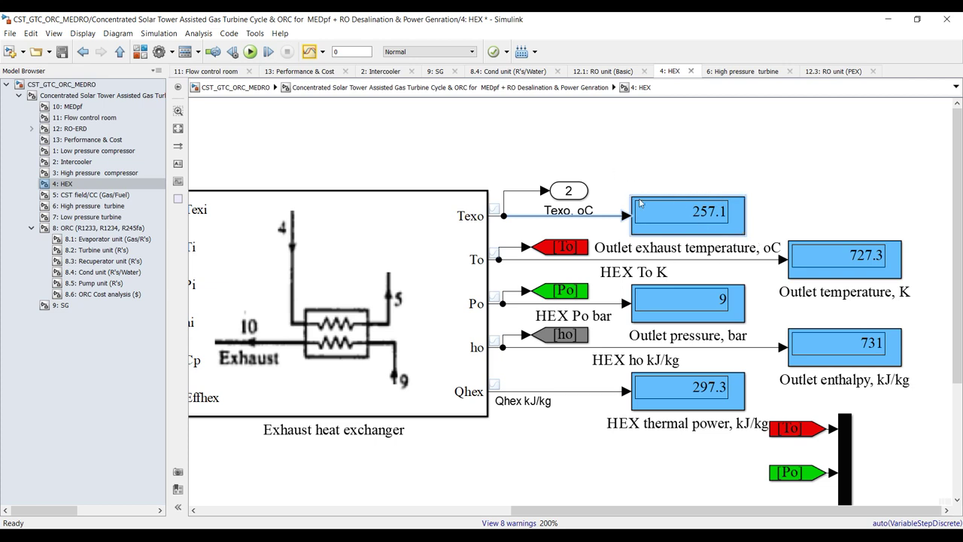
pyautogui.scroll(-1, 484, 142)
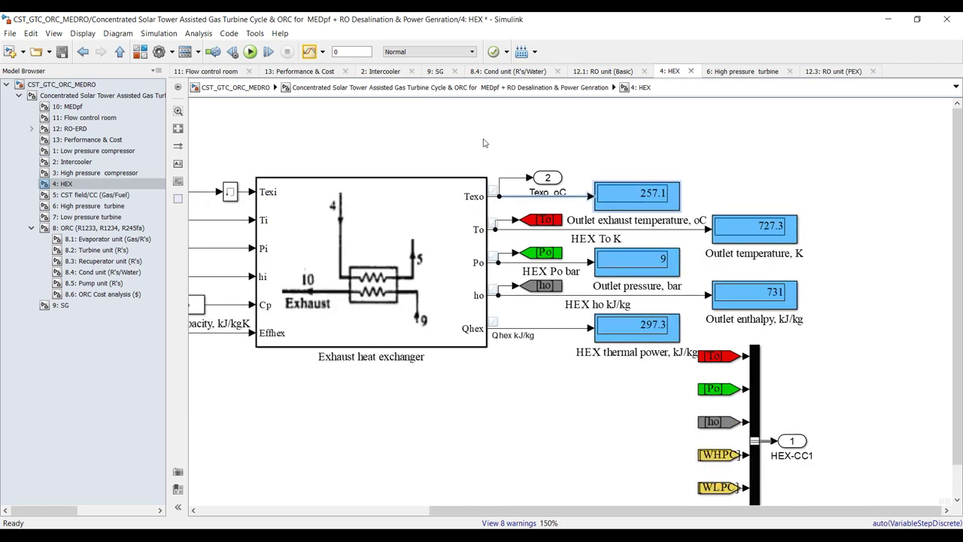
pyautogui.moveTo(849, 210); pyautogui.dragTo(712, 238)
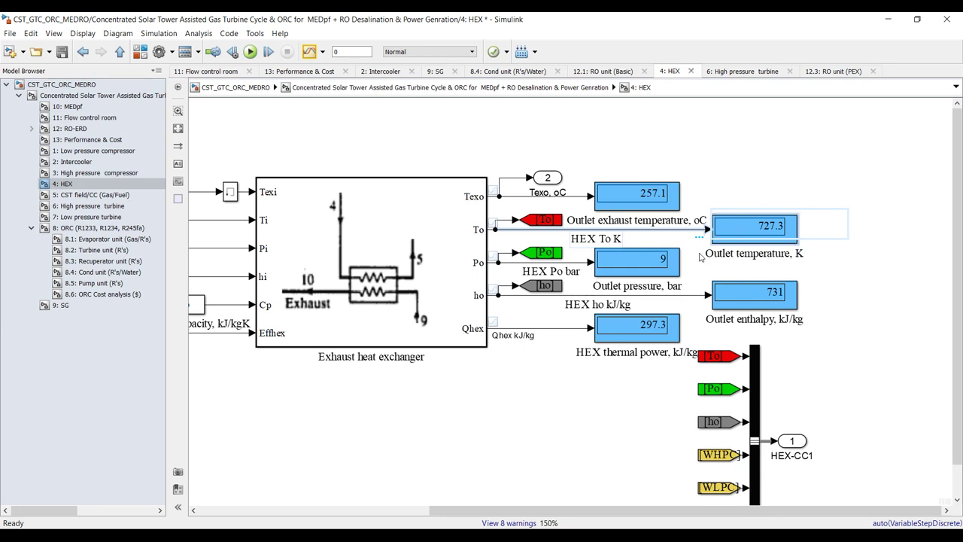
# Step: View the main plant diagram around the CST field/CC and high pressure turbine blocks
pyautogui.click(128, 96)
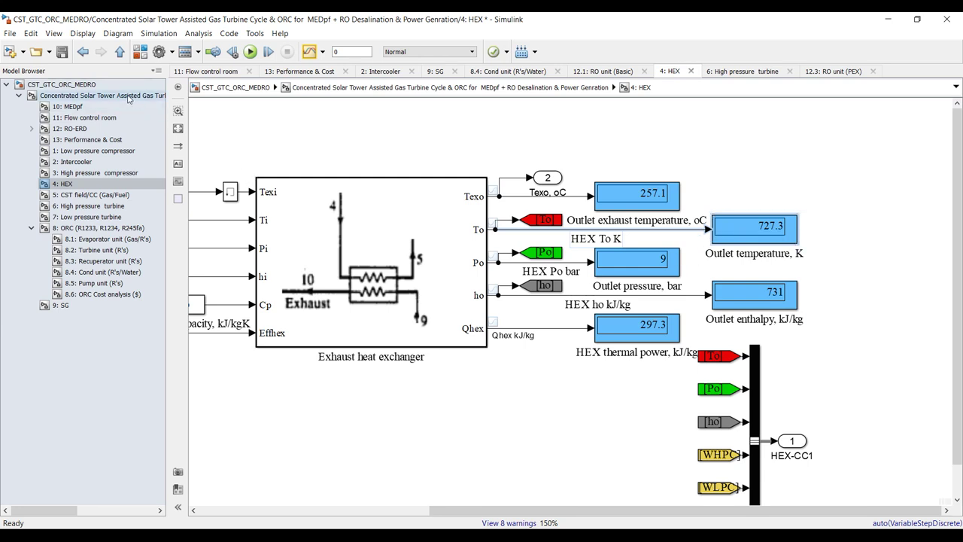
pyautogui.scroll(-4, 401, 167)
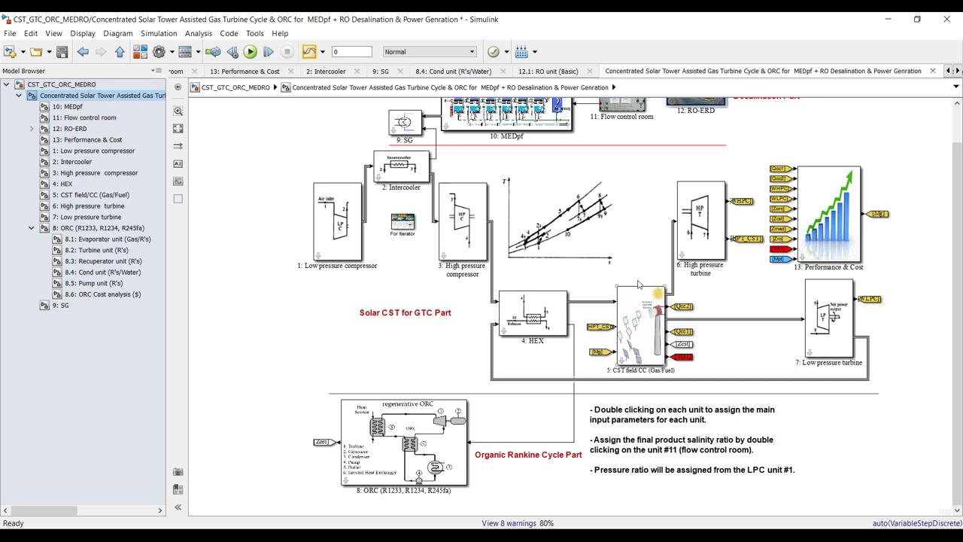
pyautogui.moveTo(604, 282); pyautogui.dragTo(648, 363)
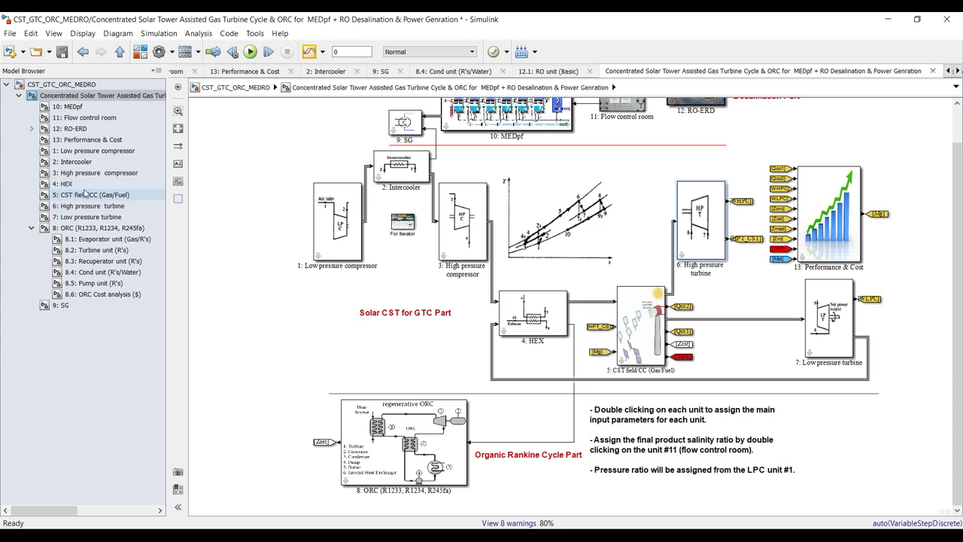
# Step: Return to the HEX subsystem and inspect its outlet temperature, outlet enthalpy and thermal power displays
pyautogui.click(69, 184)
pyautogui.moveTo(857, 208); pyautogui.dragTo(715, 240)
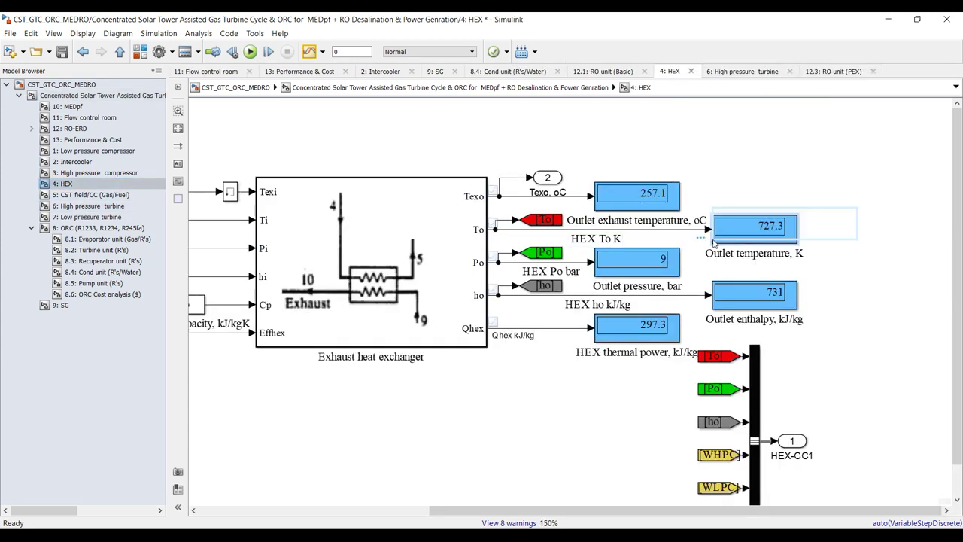
pyautogui.moveTo(847, 284); pyautogui.dragTo(698, 314)
pyautogui.moveTo(532, 360); pyautogui.dragTo(602, 325)
pyautogui.click(544, 402)
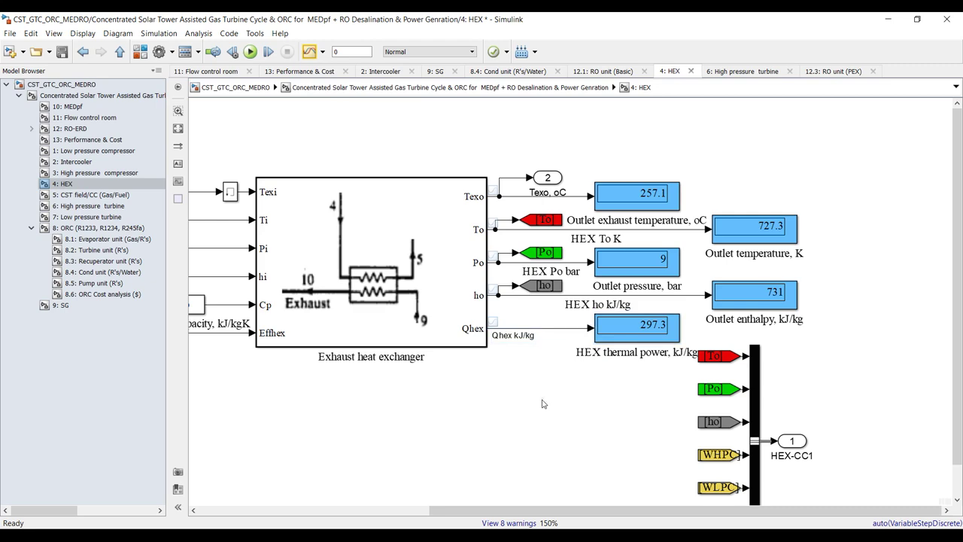
# Step: Open the CST field/CC (Gas/Fuel) subsystem and inspect the outlet temperatures towards the high and low pressure turbines
pyautogui.click(96, 199)
pyautogui.click(178, 128)
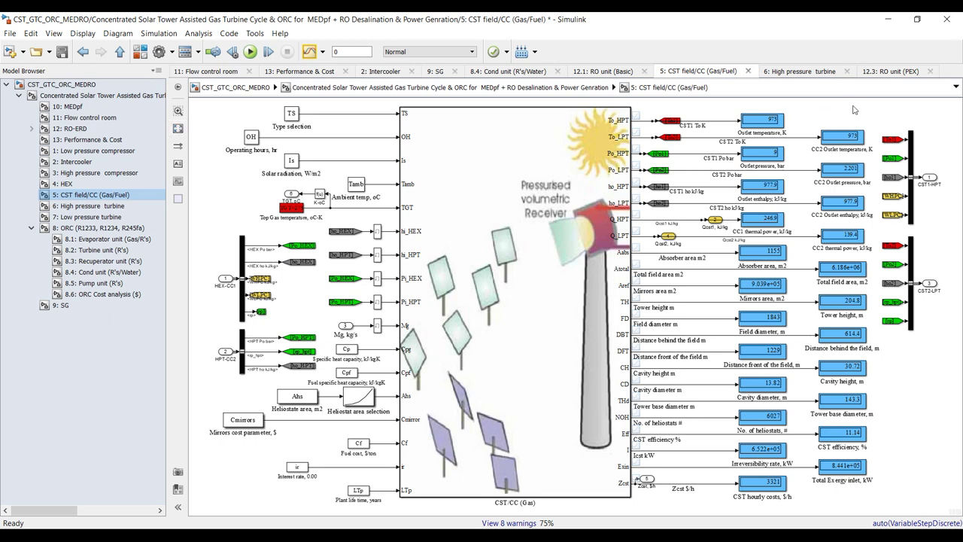
pyautogui.hotkey('alt', '1')
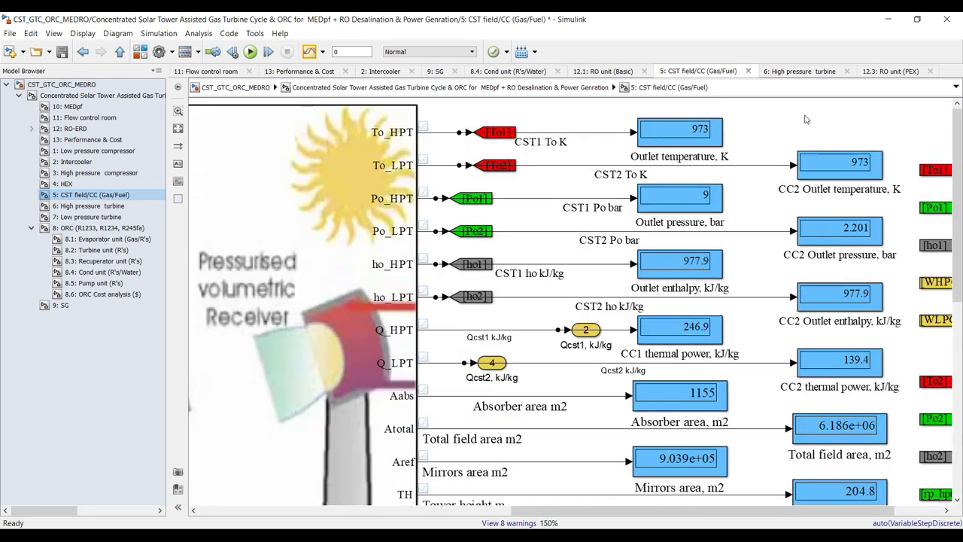
pyautogui.moveTo(788, 118); pyautogui.dragTo(609, 145)
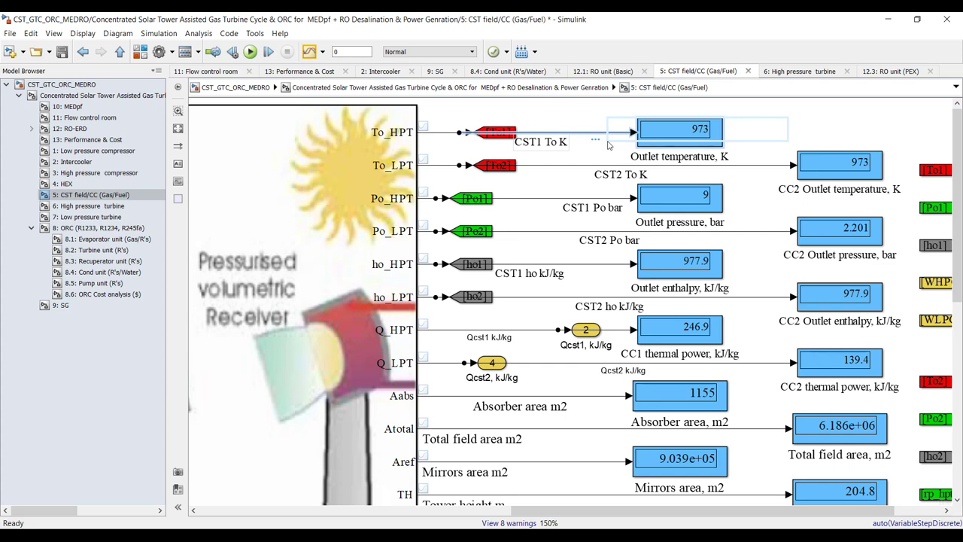
pyautogui.click(493, 134)
pyautogui.scroll(-1, 493, 137)
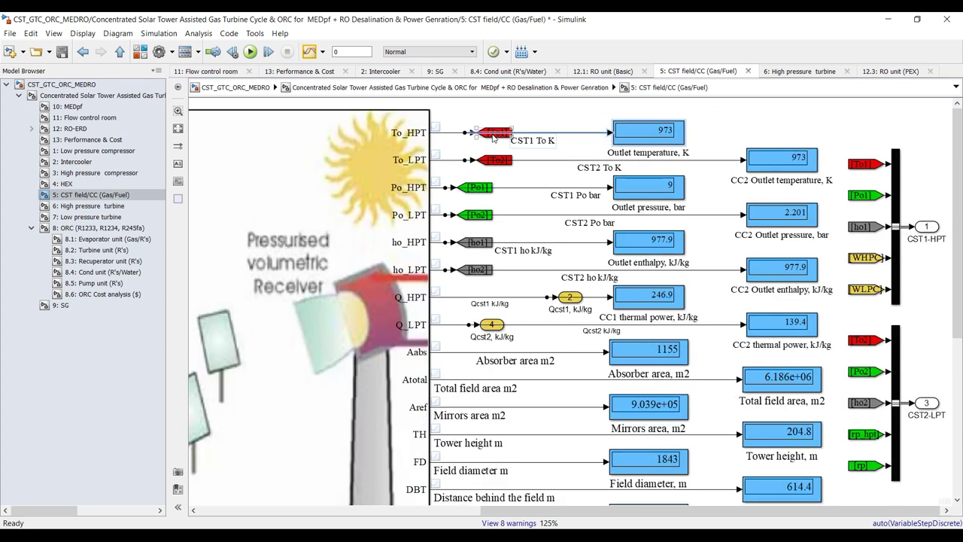
pyautogui.moveTo(727, 129); pyautogui.dragTo(757, 172)
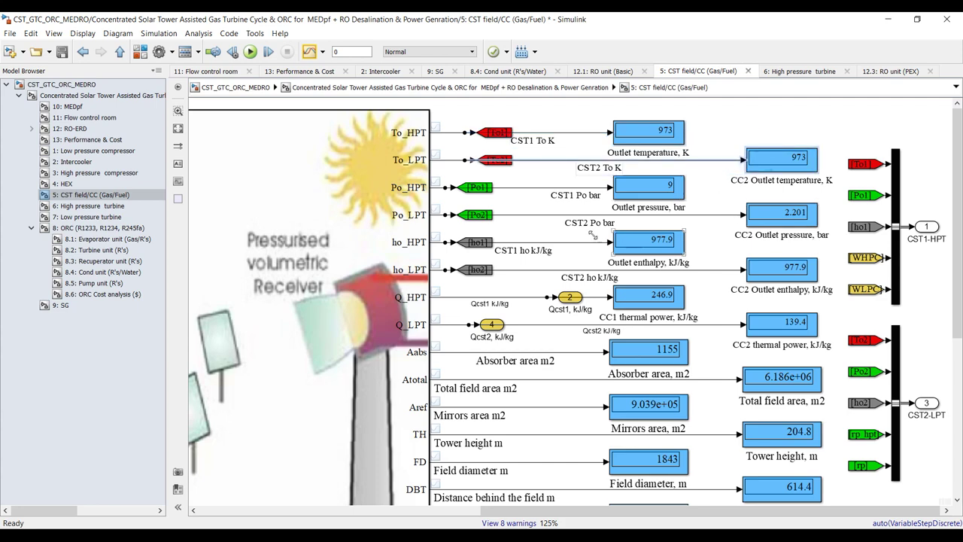
# Step: Inspect the absorber area output of the CST field/CC block
pyautogui.scroll(-2, 593, 236)
pyautogui.scroll(3, 340, 244)
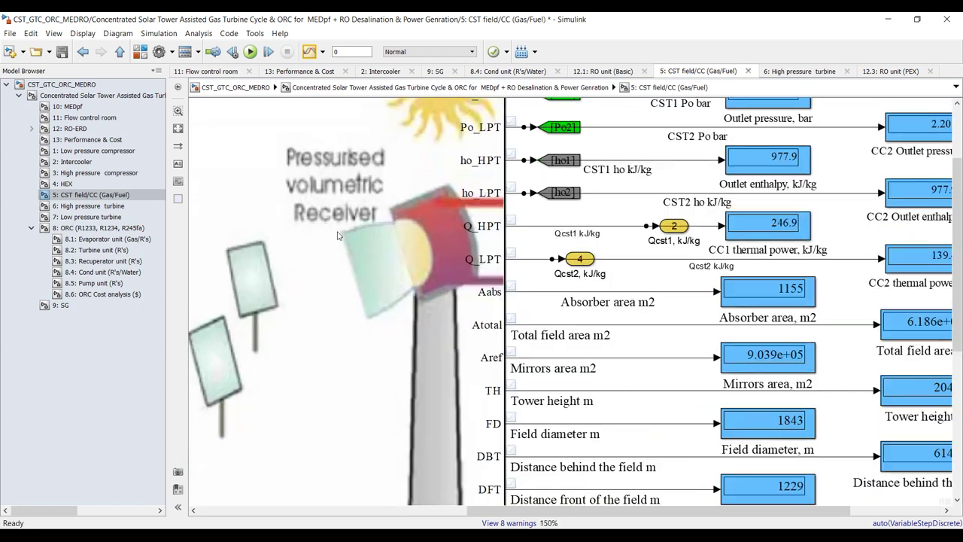
pyautogui.scroll(-2, 316, 201)
pyautogui.scroll(3, 459, 232)
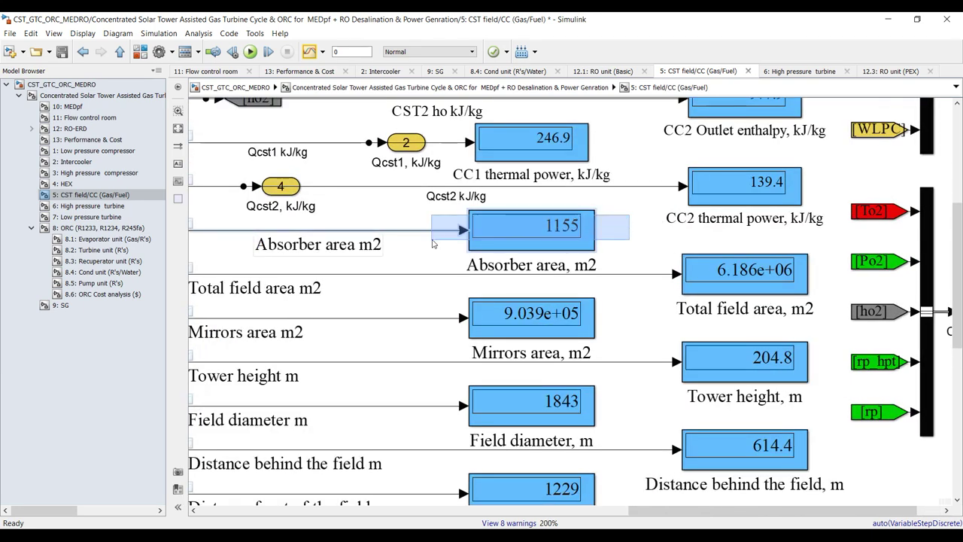
pyautogui.scroll(-1, 578, 245)
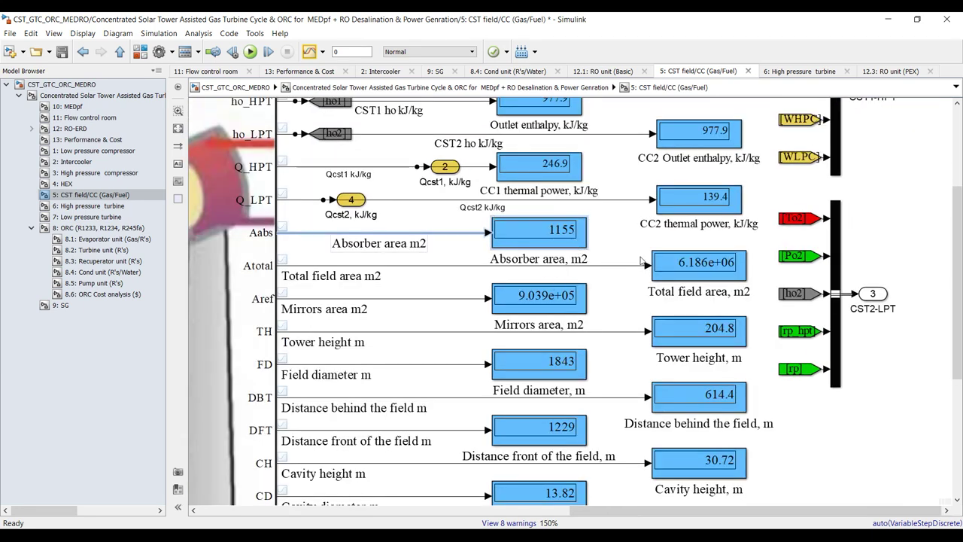
# Step: Inspect the CST field's total area, mirrors area, tower height, field diameter and distance behind the field
pyautogui.moveTo(628, 244); pyautogui.dragTo(703, 286)
pyautogui.click(458, 298)
pyautogui.moveTo(618, 316); pyautogui.dragTo(682, 354)
pyautogui.moveTo(443, 353); pyautogui.dragTo(444, 369)
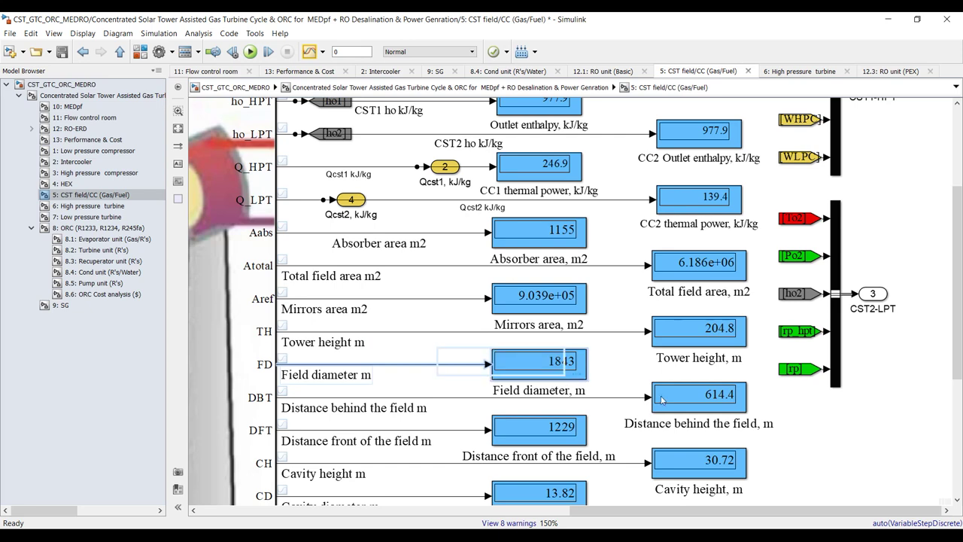
pyautogui.moveTo(618, 374); pyautogui.dragTo(694, 405)
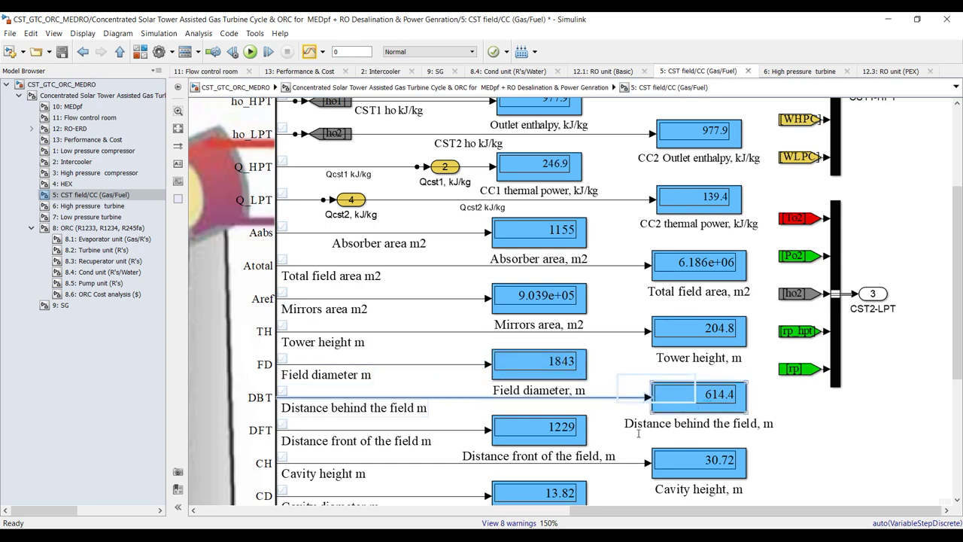
# Step: Inspect the CST field's distance in front of the field, cavity height and cavity diameter, plus the remaining outputs down to hourly costs
pyautogui.scroll(-2, 650, 258)
pyautogui.scroll(2, 523, 362)
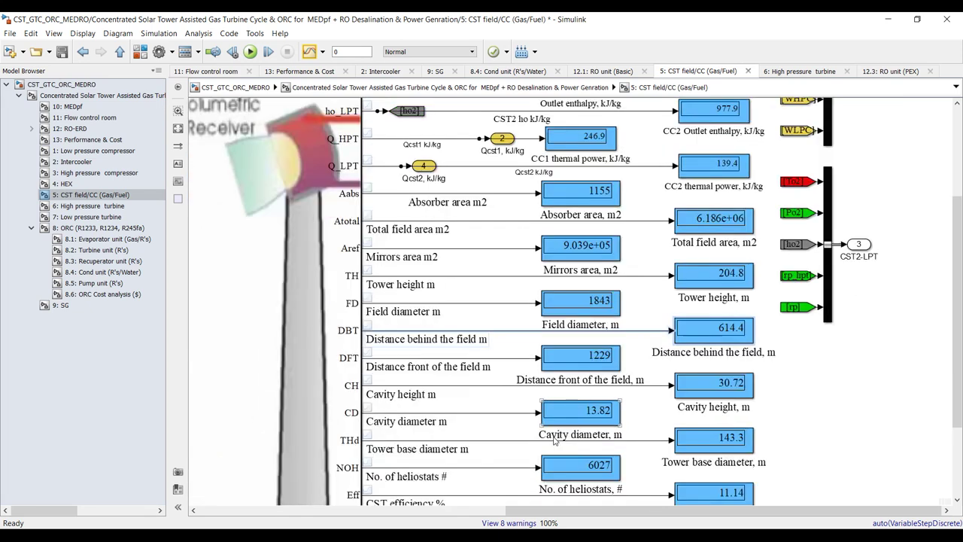
pyautogui.moveTo(514, 330); pyautogui.dragTo(589, 352)
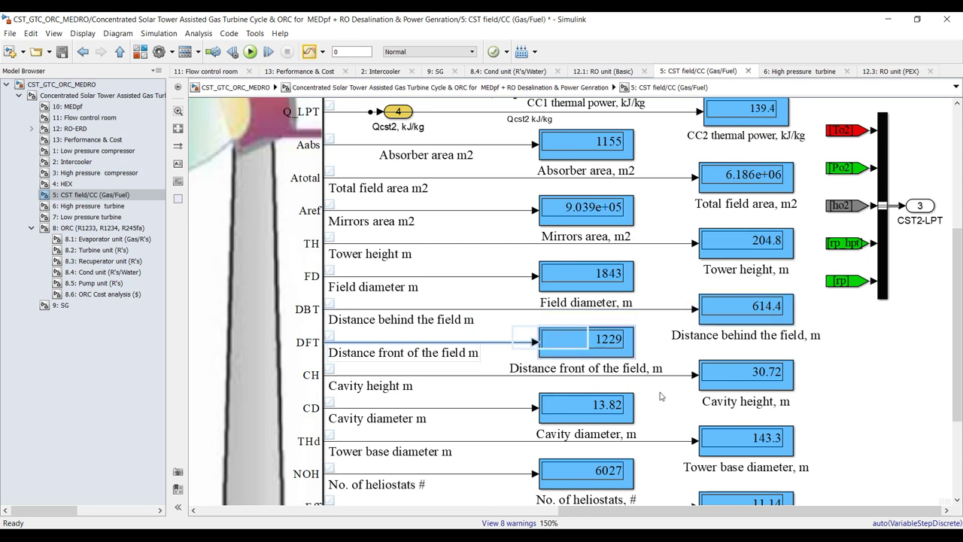
pyautogui.moveTo(859, 366); pyautogui.dragTo(683, 393)
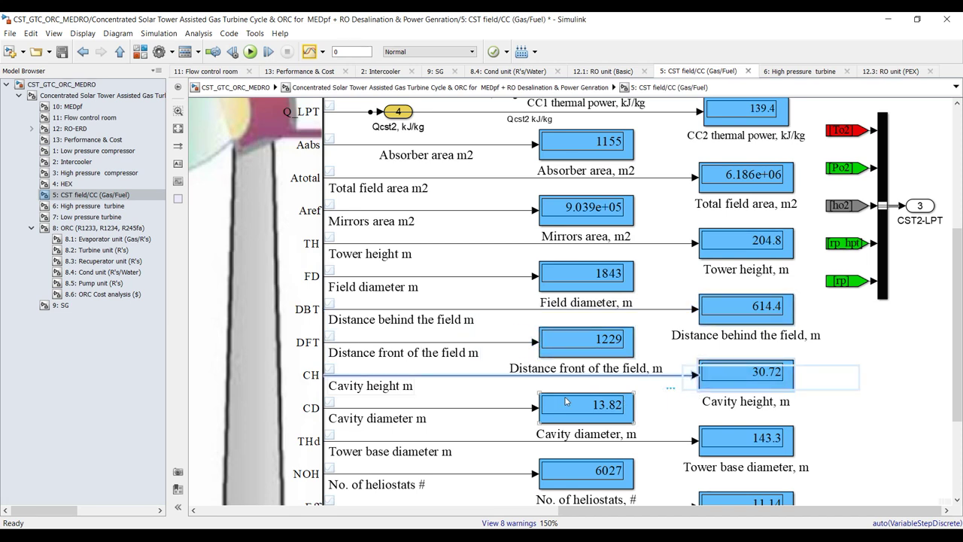
pyautogui.moveTo(502, 395); pyautogui.dragTo(636, 420)
pyautogui.scroll(-4, 621, 363)
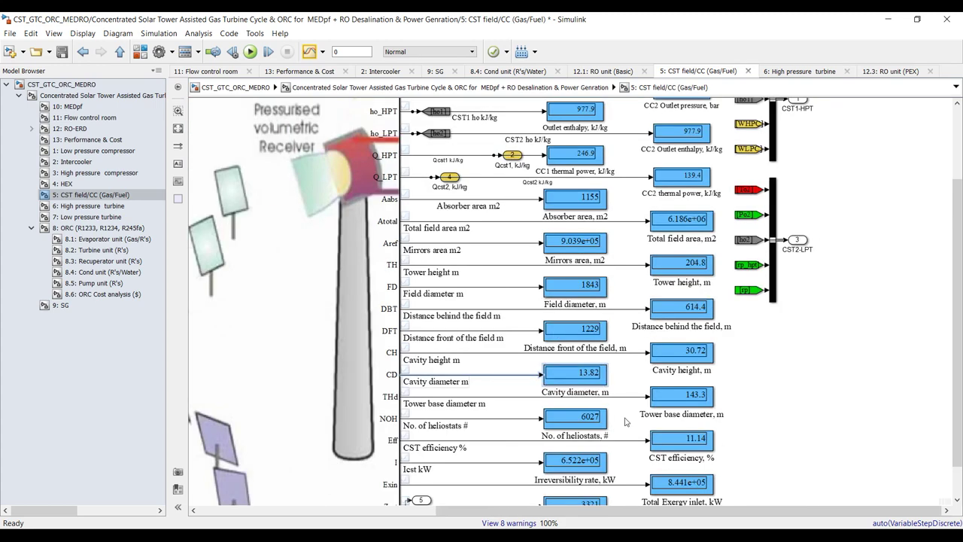
pyautogui.scroll(1, 761, 394)
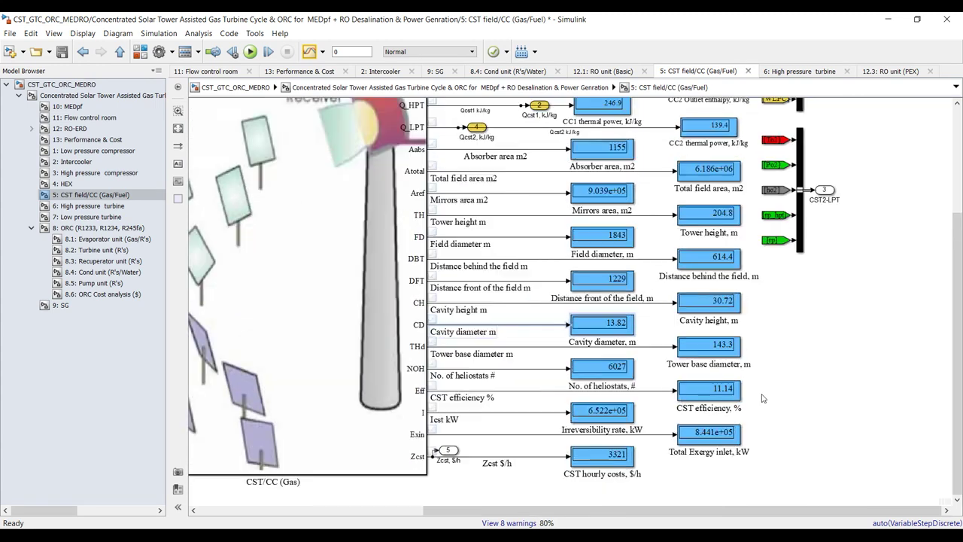
# Step: Open the High pressure turbine subsystem and inspect its outlet temperature, outlet pressure and pressure ratio displays
pyautogui.click(80, 207)
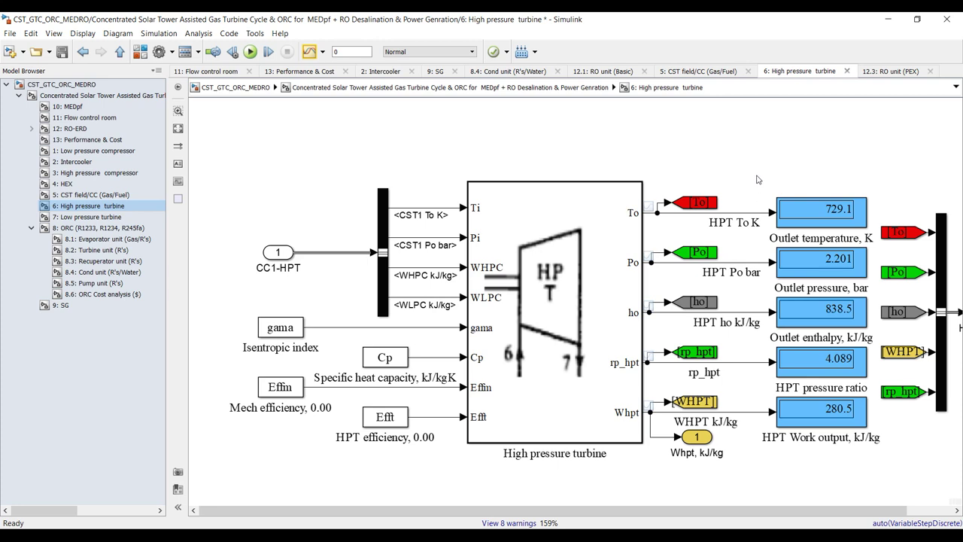
pyautogui.moveTo(756, 175); pyautogui.dragTo(843, 224)
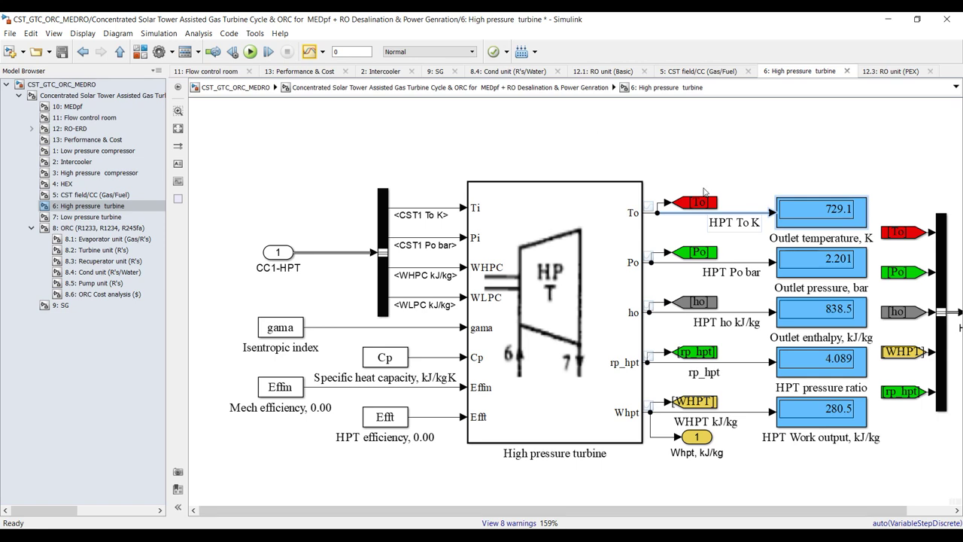
pyautogui.moveTo(818, 268)
pyautogui.mouseDown()
pyautogui.moveTo(749, 254)
pyautogui.moveTo(812, 275)
pyautogui.mouseUp()
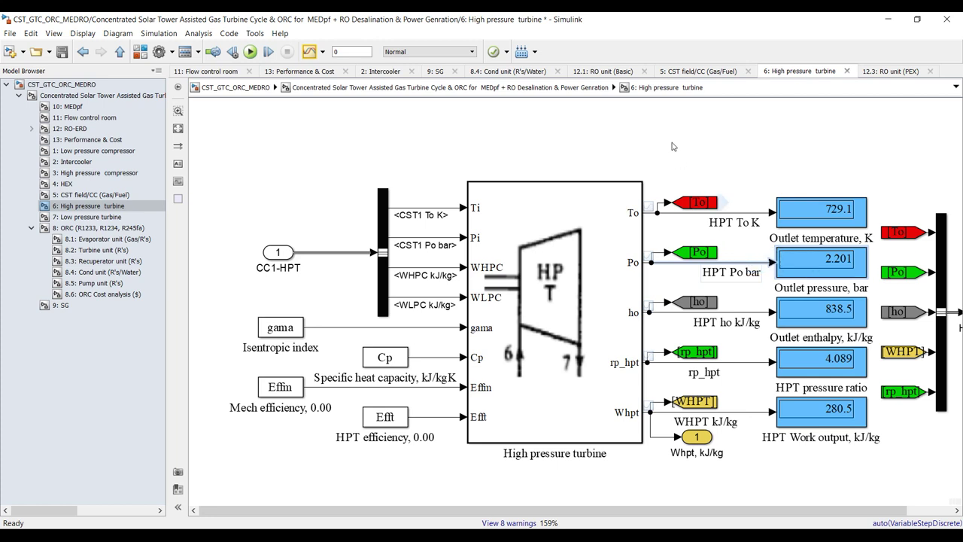
pyautogui.click(675, 141)
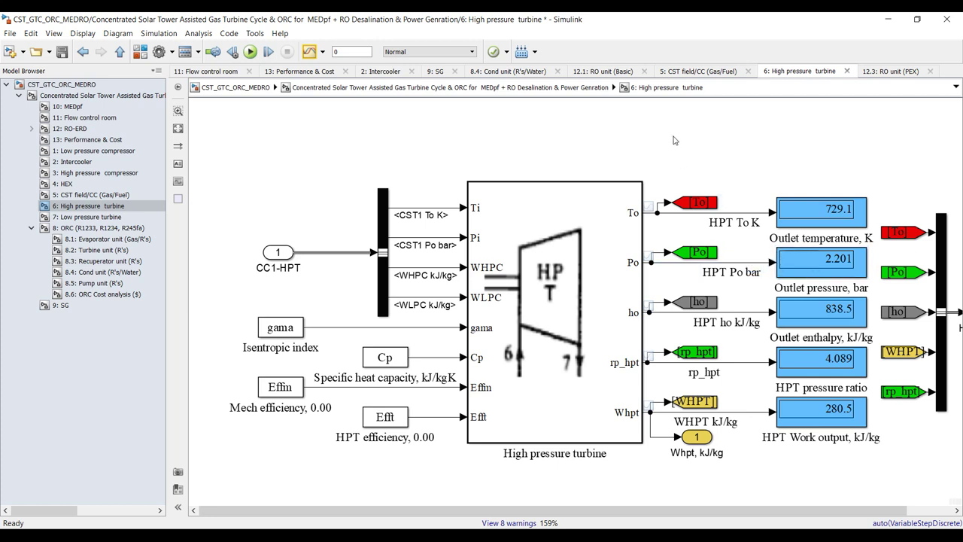
pyautogui.scroll(5, 848, 389)
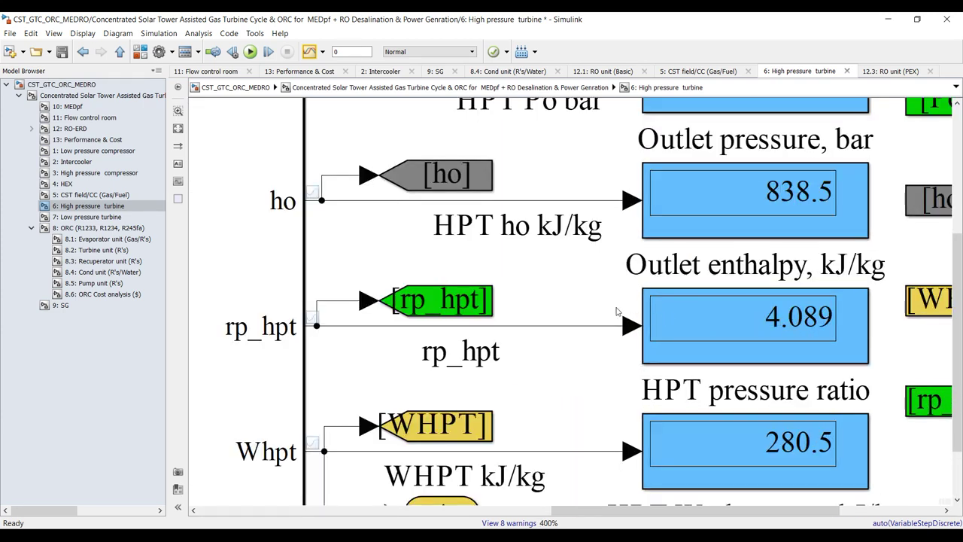
pyautogui.moveTo(705, 321); pyautogui.dragTo(585, 283)
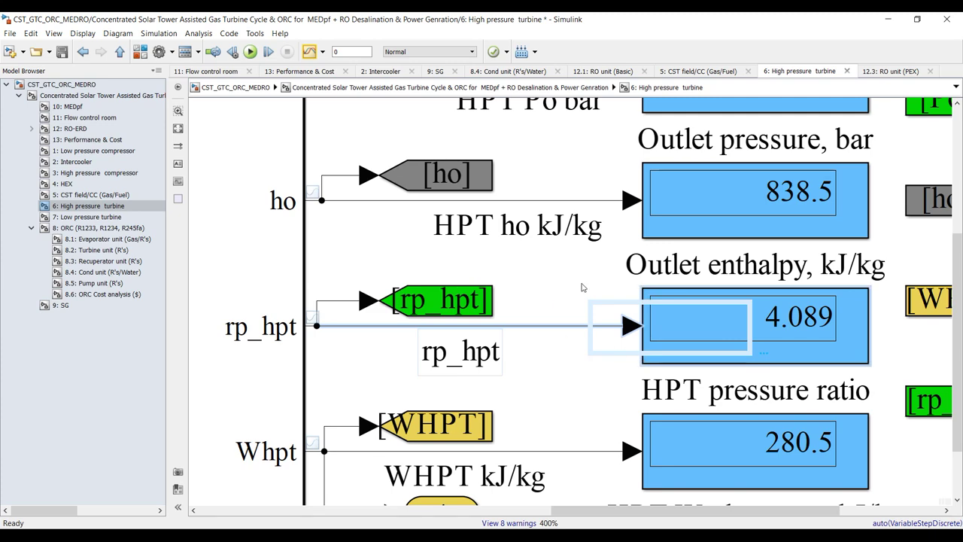
pyautogui.scroll(-4, 585, 283)
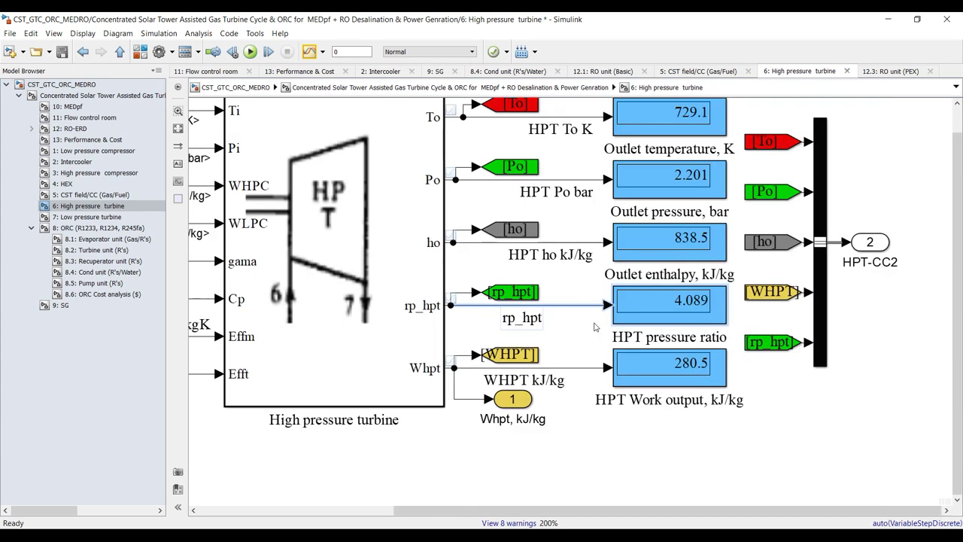
# Step: Open the Low pressure turbine subsystem and inspect its outlet temperature, outlet pressure and net work output
pyautogui.click(91, 217)
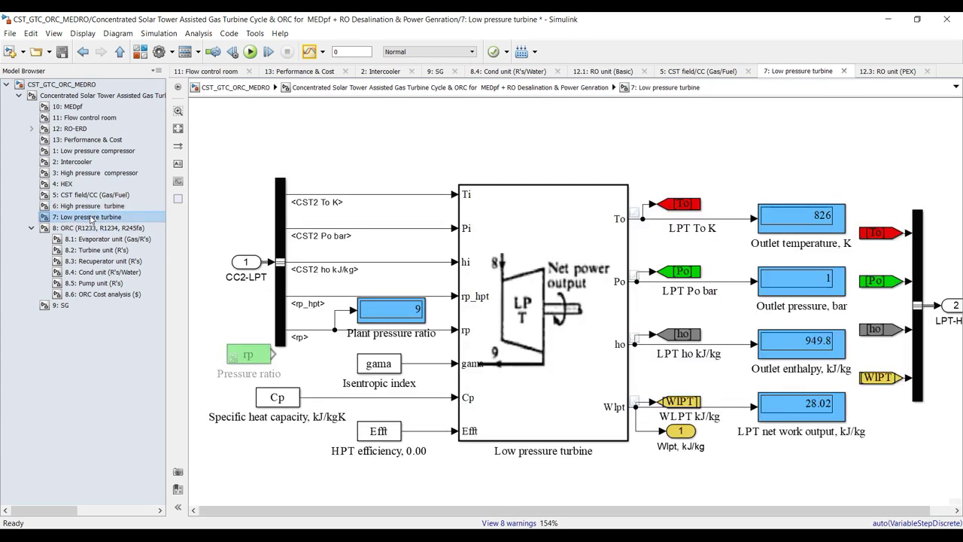
pyautogui.scroll(3, 809, 293)
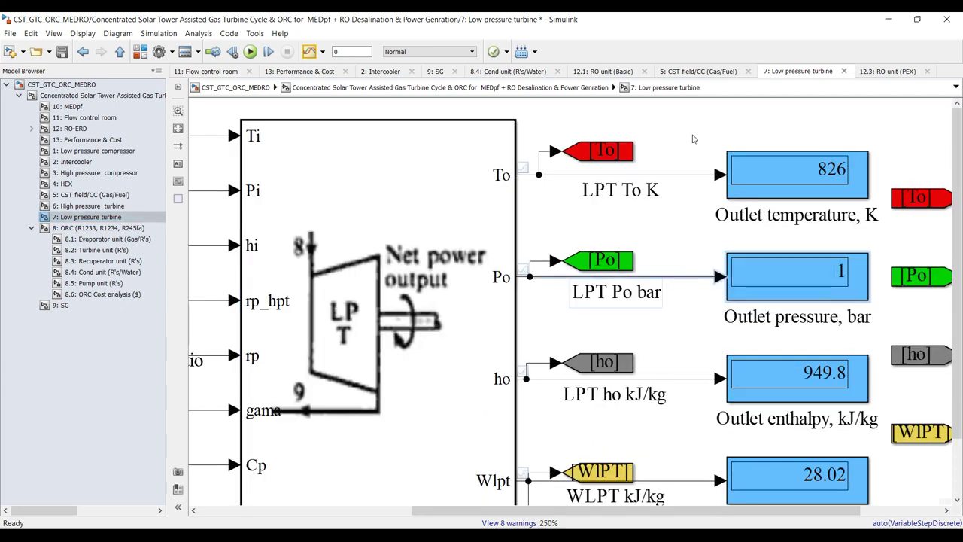
pyautogui.scroll(-1, 673, 192)
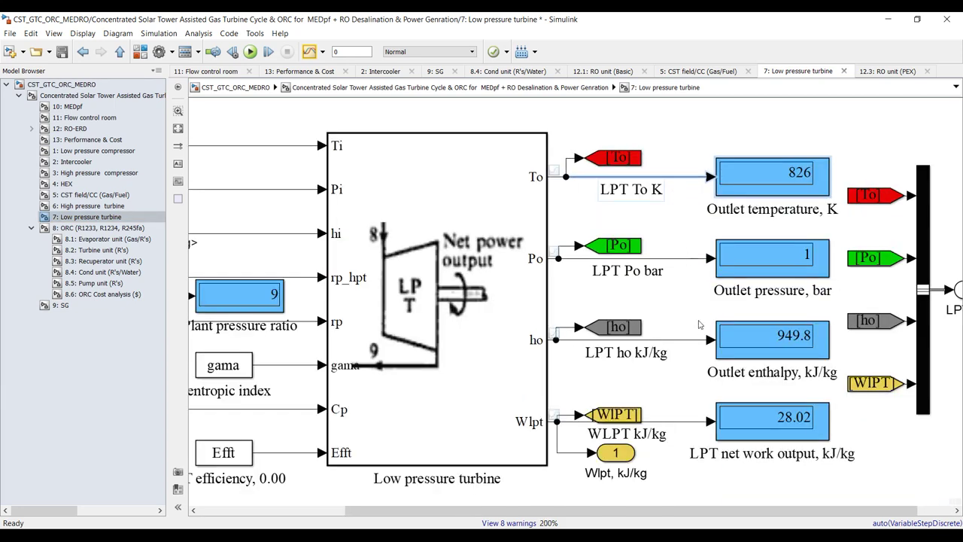
pyautogui.moveTo(690, 393); pyautogui.dragTo(803, 445)
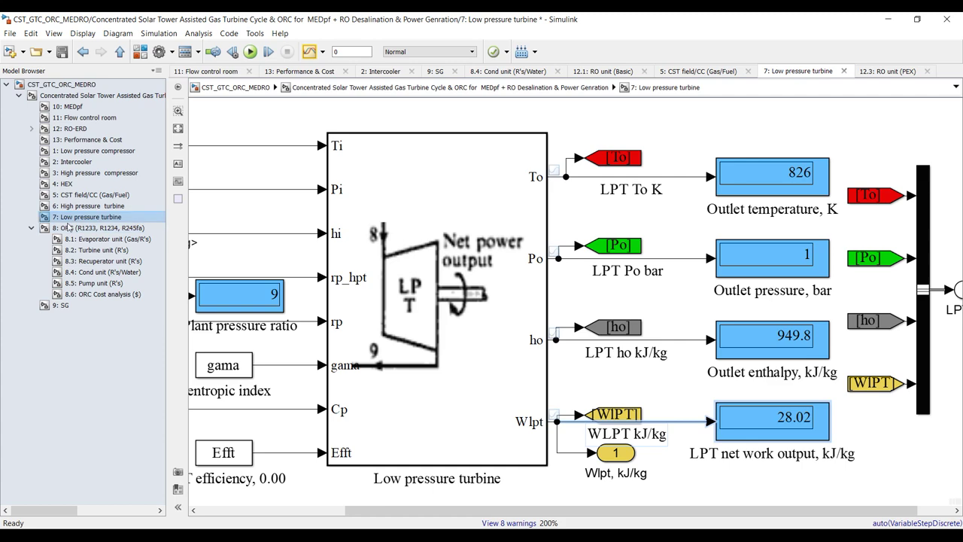
# Step: Open the ORC's Evaporator unit (Gas/R's) and inspect its outlet exhaust temperature, vapor outlet enthalpy and vapor outlet entropy
pyautogui.click(93, 229)
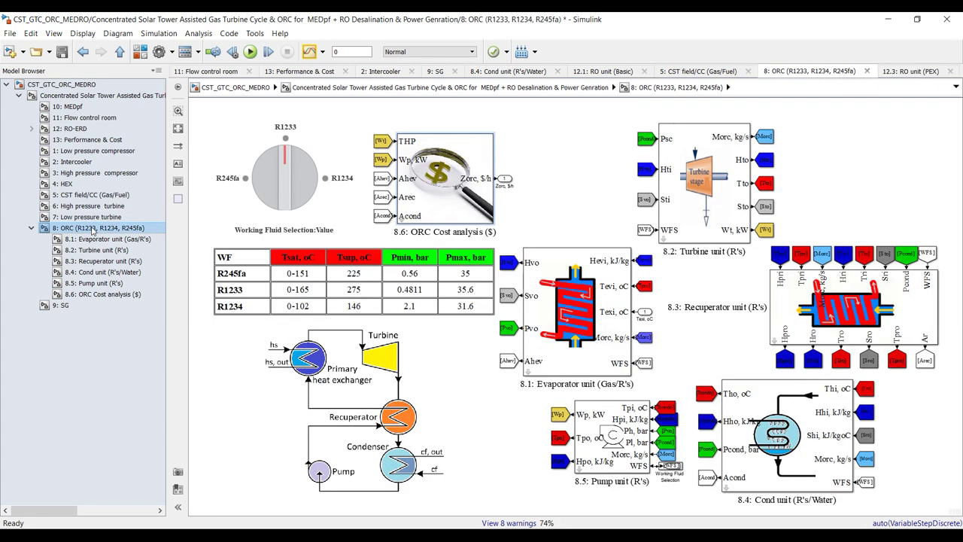
pyautogui.click(89, 240)
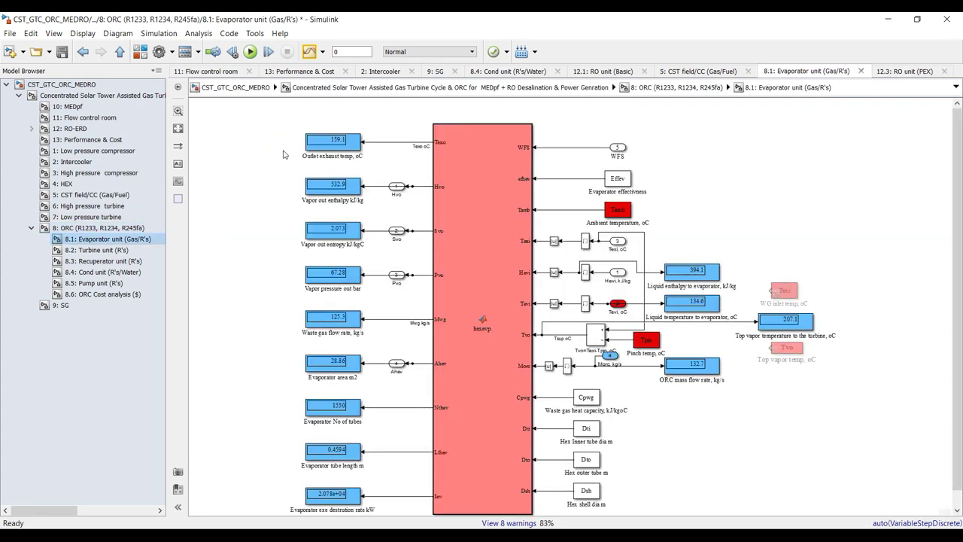
pyautogui.scroll(3, 282, 131)
pyautogui.moveTo(260, 123); pyautogui.dragTo(486, 179)
pyautogui.moveTo(283, 215); pyautogui.dragTo(503, 272)
pyautogui.moveTo(275, 292); pyautogui.dragTo(559, 345)
# Step: Inspect the evaporator unit's vapor outlet pressure and waste gas flow rate
pyautogui.scroll(-2, 335, 227)
pyautogui.scroll(3, 360, 374)
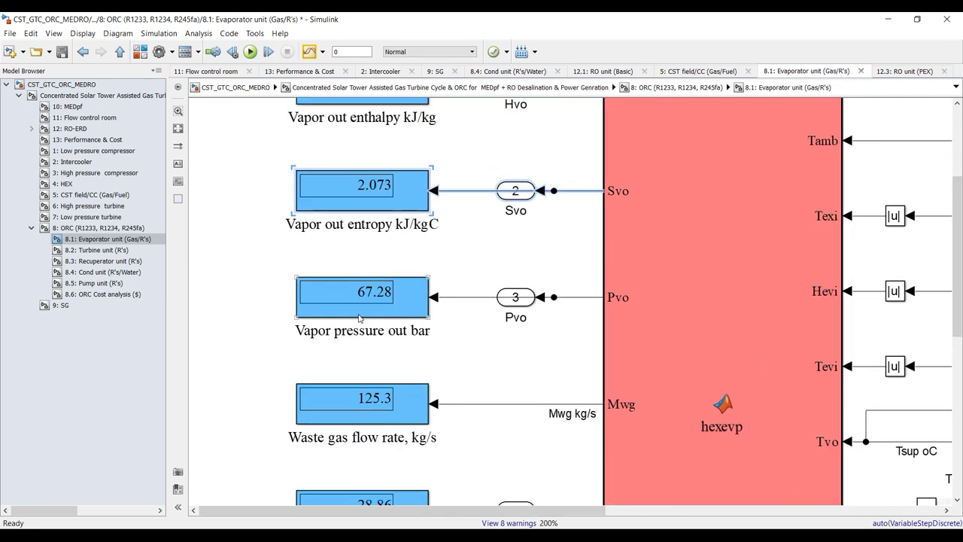
pyautogui.scroll(-1, 360, 374)
pyautogui.scroll(-1, 408, 400)
pyautogui.scroll(3, 305, 336)
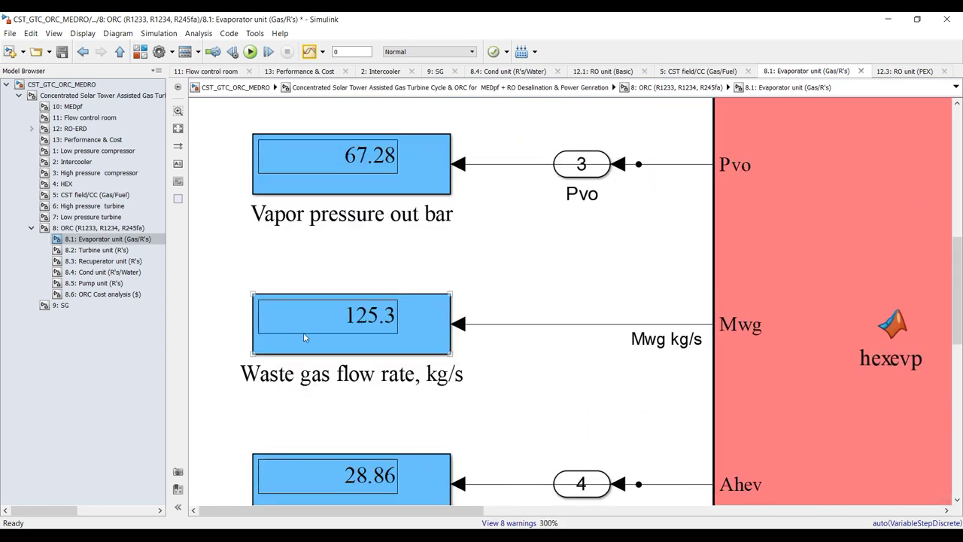
pyautogui.moveTo(225, 284); pyautogui.dragTo(558, 363)
pyautogui.scroll(-3, 541, 307)
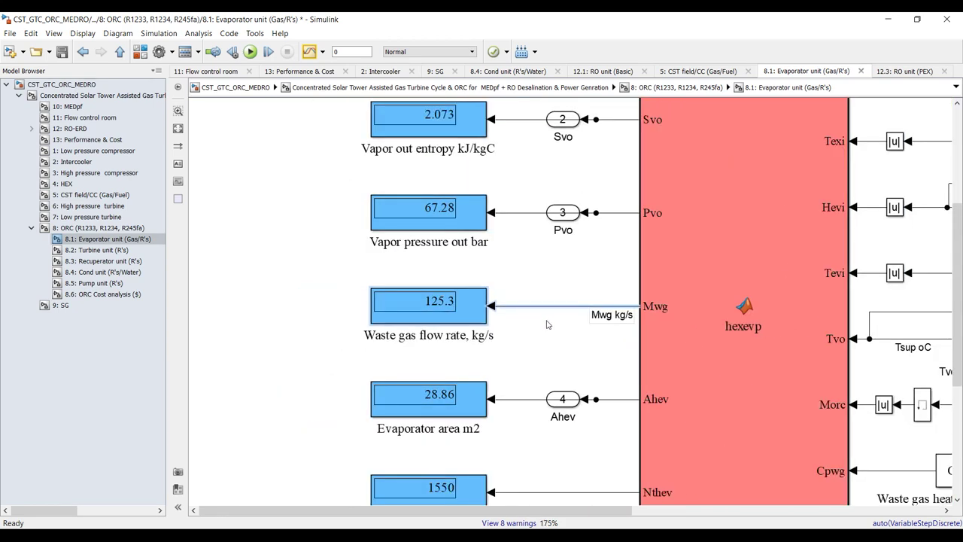
# Step: Inspect the evaporator area and the displays on the evaporator block's input side
pyautogui.scroll(-2, 303, 244)
pyautogui.scroll(3, 349, 334)
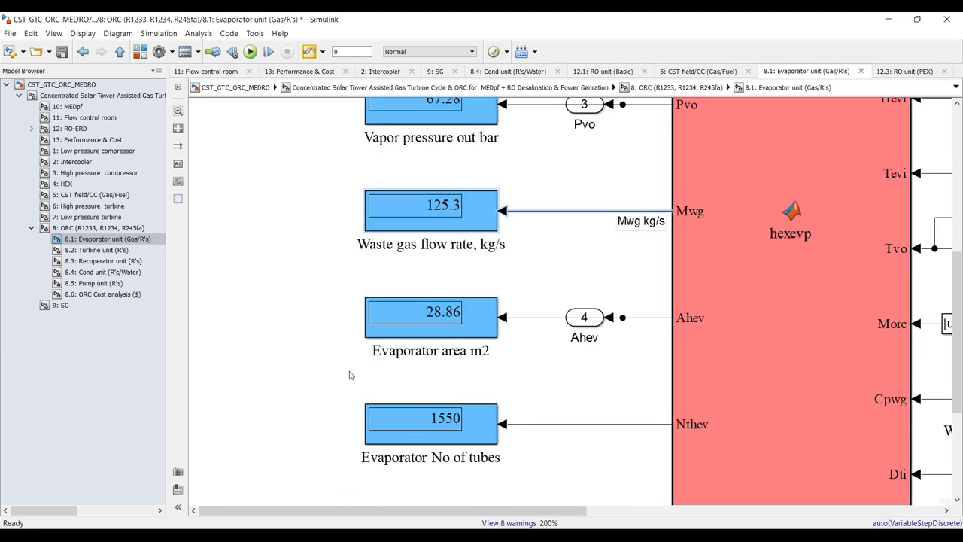
pyautogui.moveTo(285, 296); pyautogui.dragTo(605, 343)
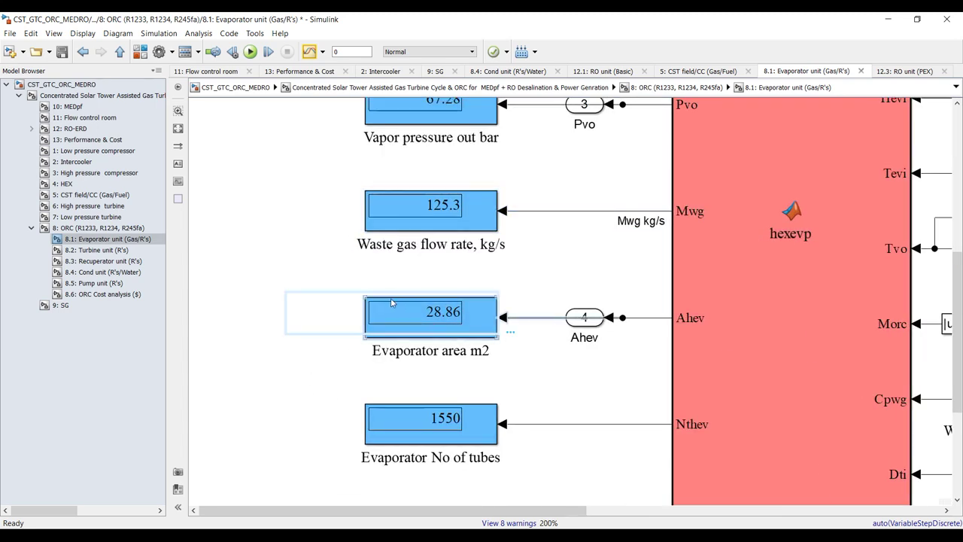
pyautogui.scroll(-2, 461, 454)
pyautogui.scroll(-2, 573, 339)
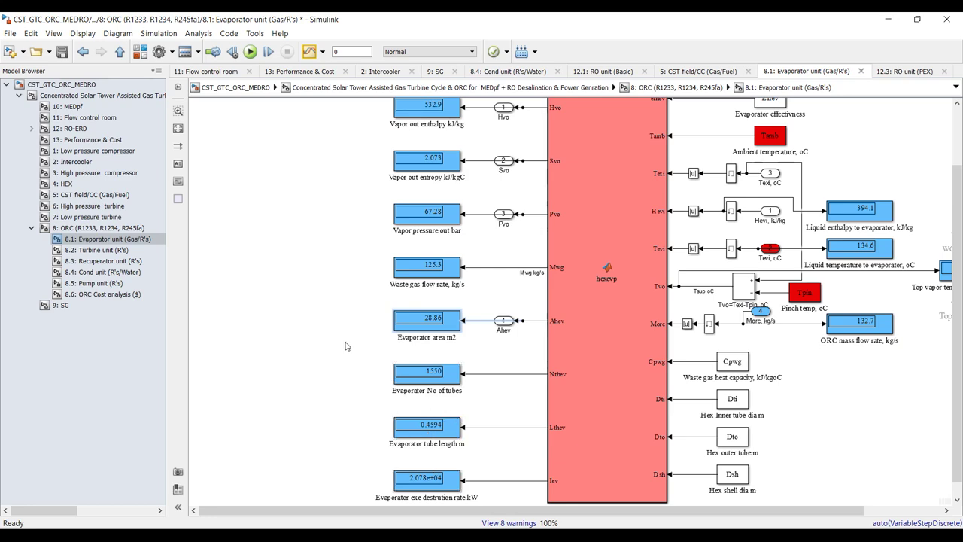
pyautogui.scroll(-1, 349, 343)
pyautogui.scroll(3, 793, 189)
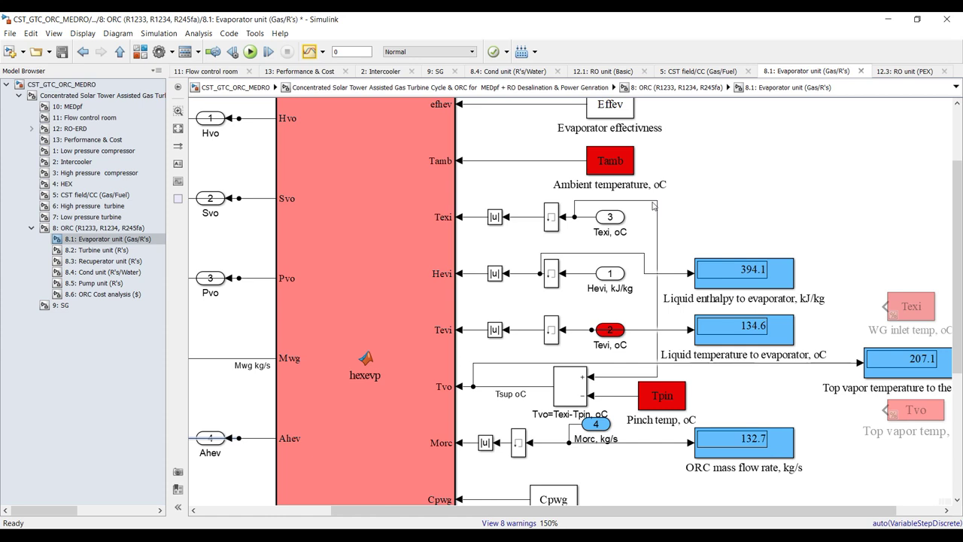
# Step: Open the ORC's Turbine unit (R's) and inspect its flow rate, outlet enthalpy, outlet temperature and outlet entropy
pyautogui.click(103, 251)
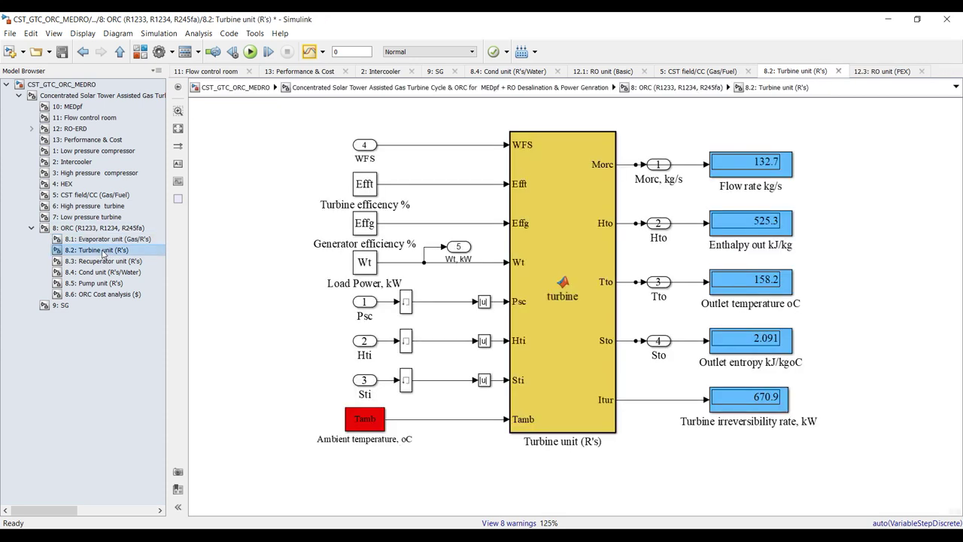
pyautogui.moveTo(856, 134); pyautogui.dragTo(628, 183)
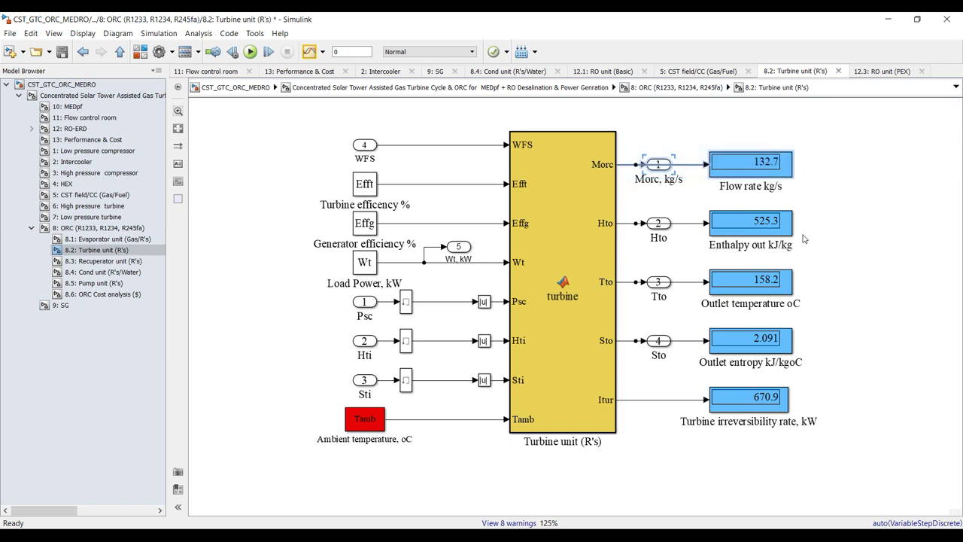
pyautogui.moveTo(869, 215); pyautogui.dragTo(635, 232)
pyautogui.moveTo(863, 274); pyautogui.dragTo(635, 300)
pyautogui.moveTo(817, 331); pyautogui.dragTo(640, 360)
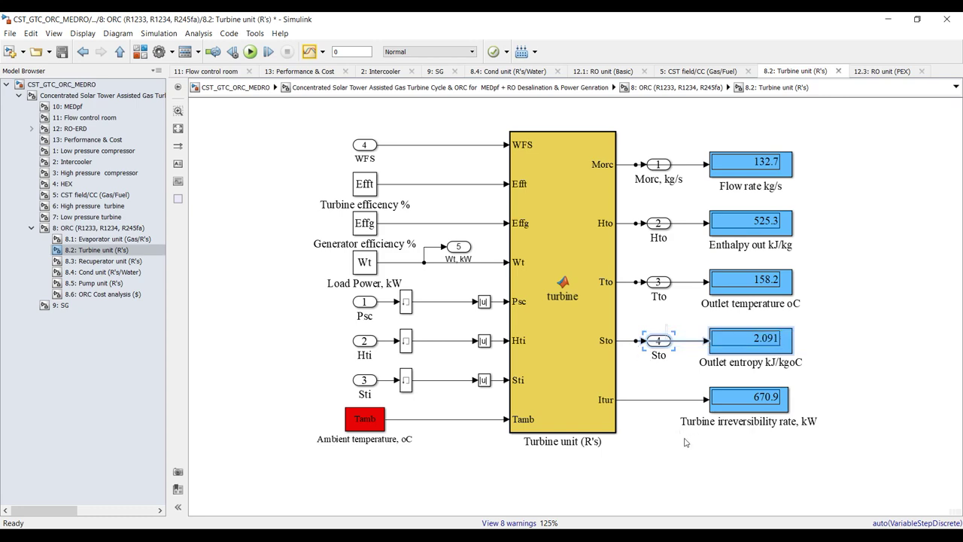
# Step: Open the ORC's Recuperator unit (R's) and inspect the evaporator stream temperature and the condenser stream temperature and enthalpy
pyautogui.click(113, 261)
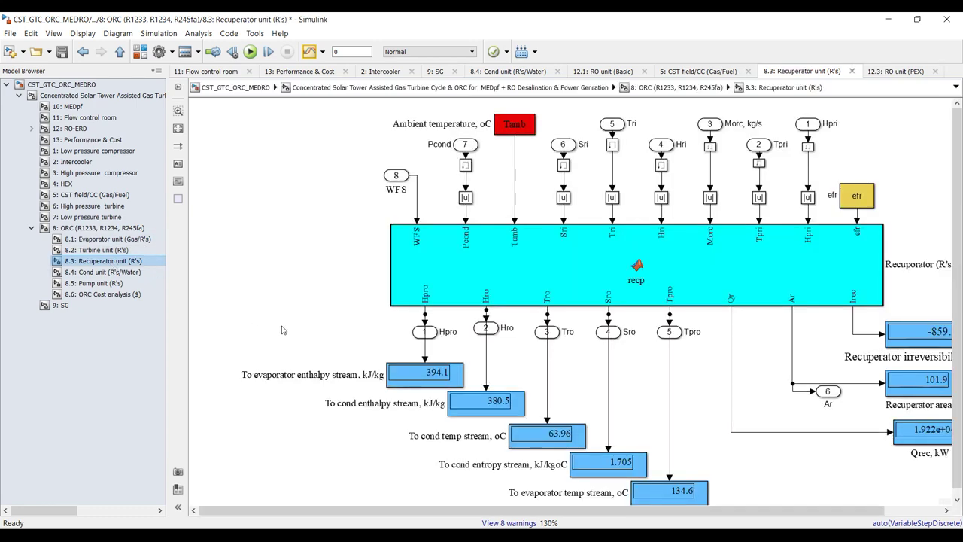
pyautogui.scroll(-2, 553, 369)
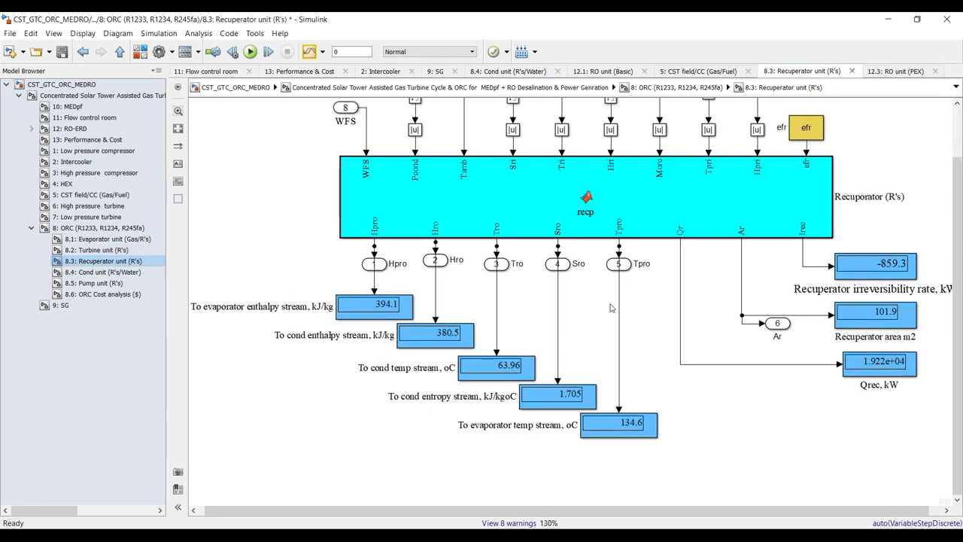
pyautogui.moveTo(659, 249); pyautogui.dragTo(616, 442)
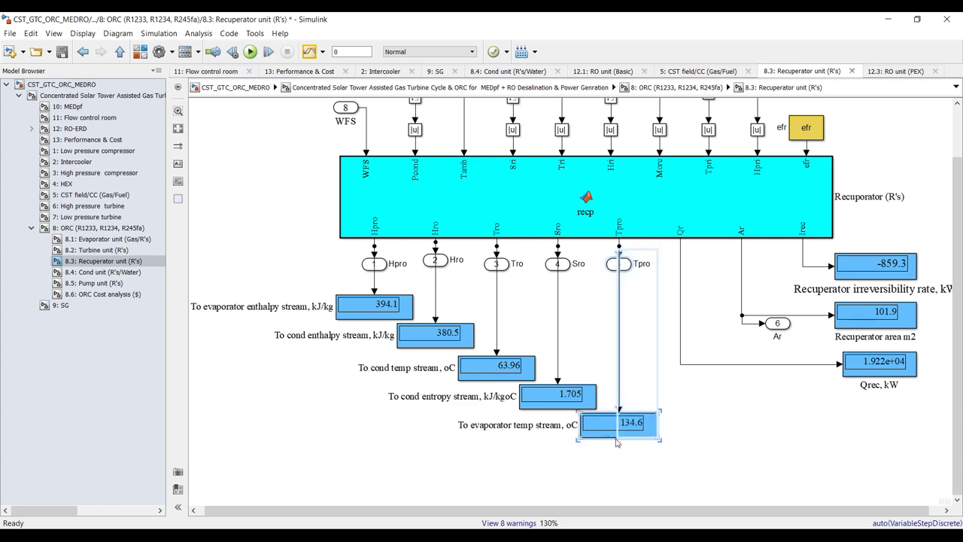
pyautogui.click(697, 446)
pyautogui.moveTo(635, 276); pyautogui.dragTo(610, 452)
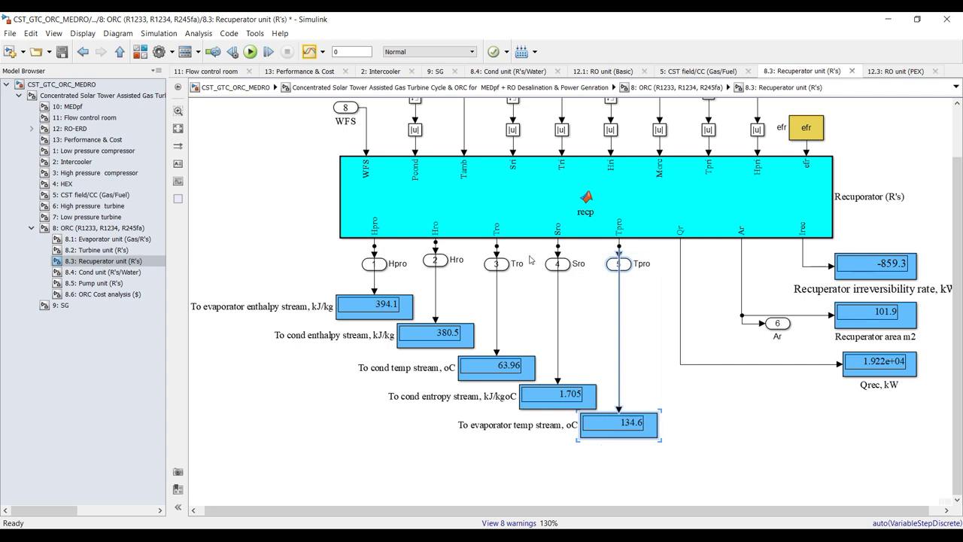
pyautogui.click(495, 368)
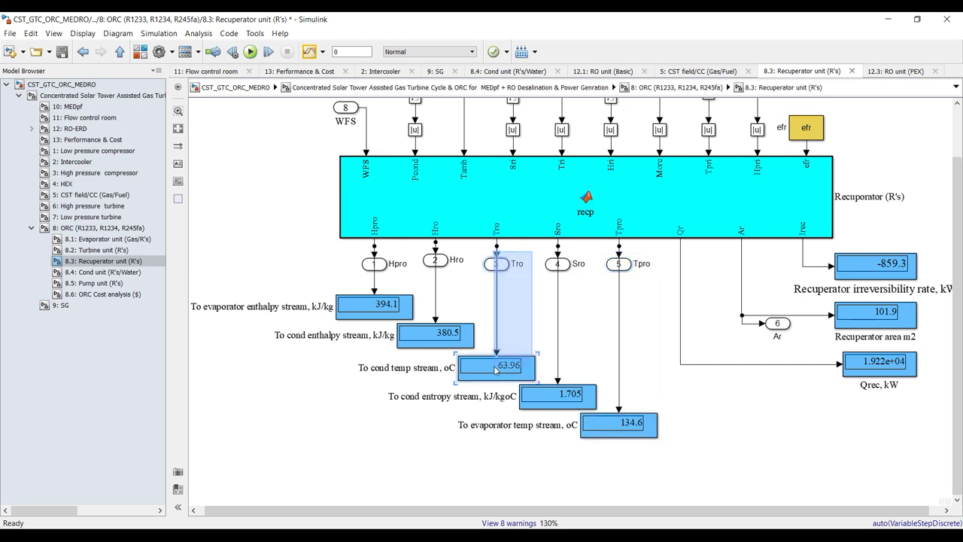
pyautogui.click(427, 342)
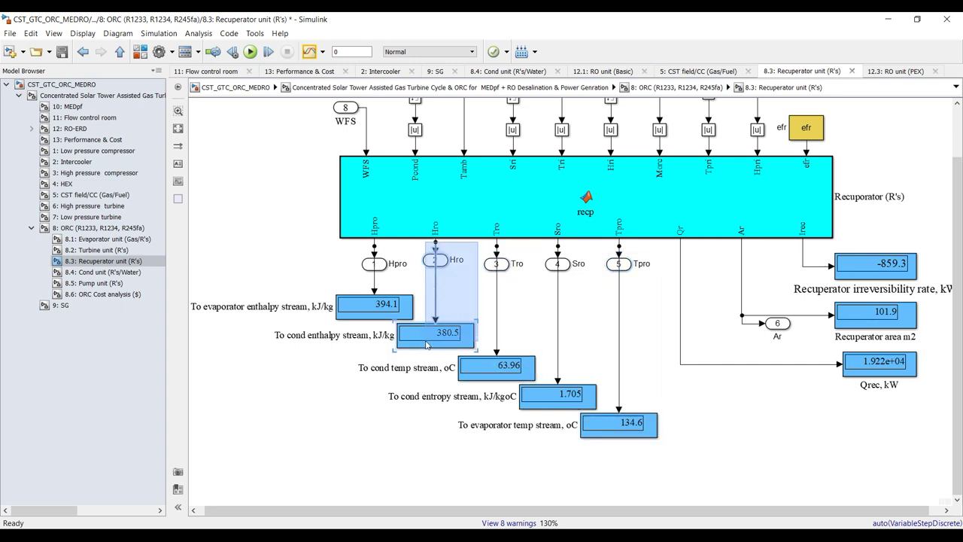
# Step: Open the ORC's Cond unit (R's/Water) and inspect its input blocks, output displays, cooling water flow rate and outlet cooling side temperature
pyautogui.click(103, 275)
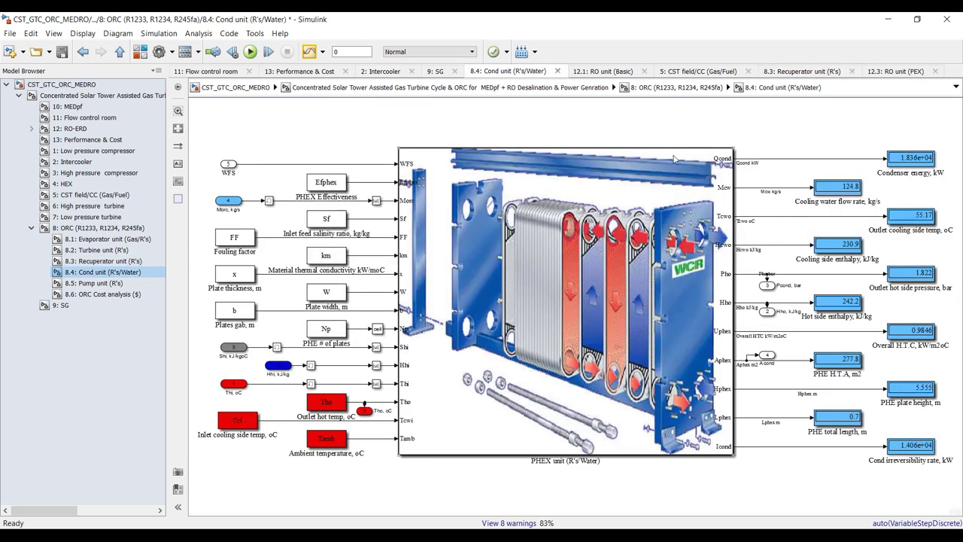
pyautogui.moveTo(204, 136); pyautogui.dragTo(368, 474)
pyautogui.moveTo(784, 118); pyautogui.dragTo(935, 443)
pyautogui.scroll(-2, 783, 126)
pyautogui.scroll(3, 782, 135)
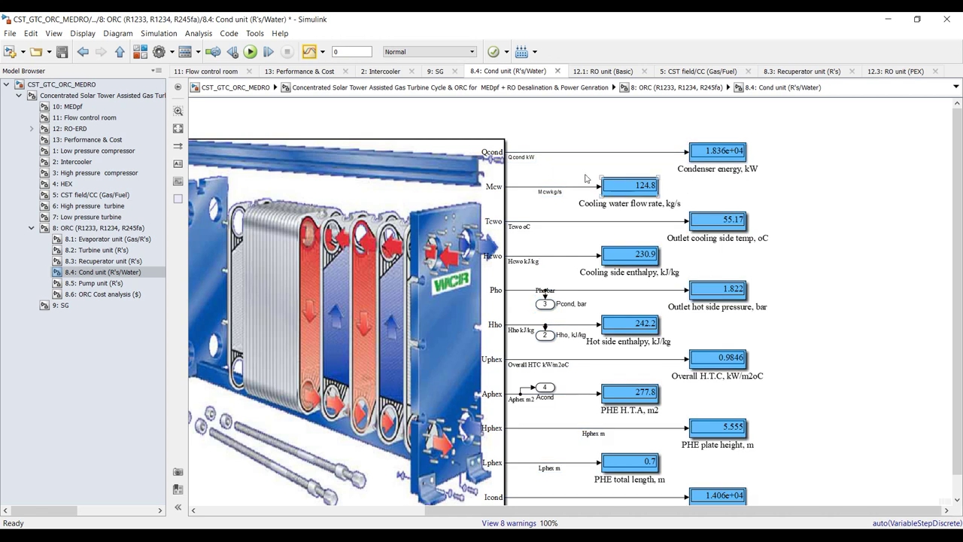
pyautogui.moveTo(564, 167); pyautogui.dragTo(652, 211)
pyautogui.moveTo(818, 218); pyautogui.dragTo(649, 239)
# Step: Inspect the condenser's overall heat transfer coefficient, PHE heat transfer area, plate height and total length
pyautogui.scroll(5, 774, 320)
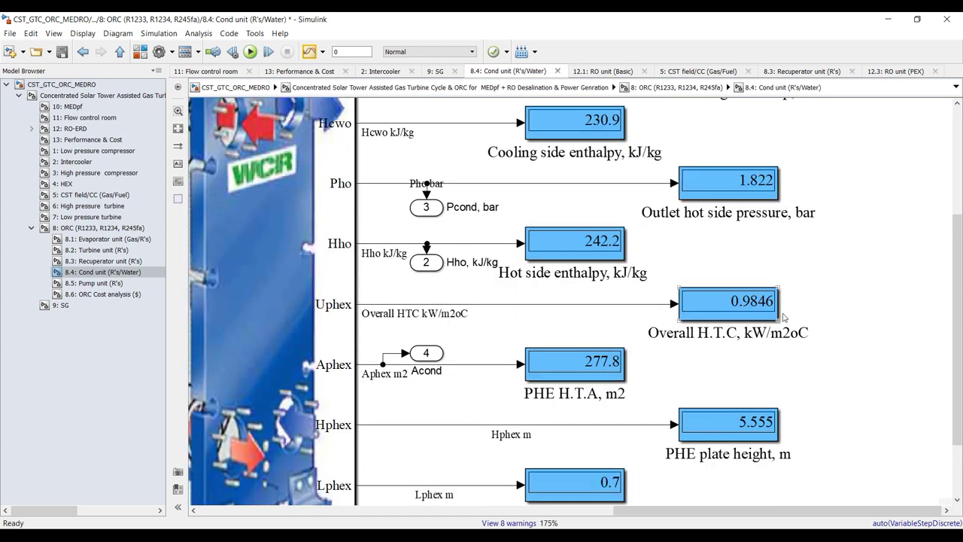
pyautogui.moveTo(798, 309); pyautogui.dragTo(644, 320)
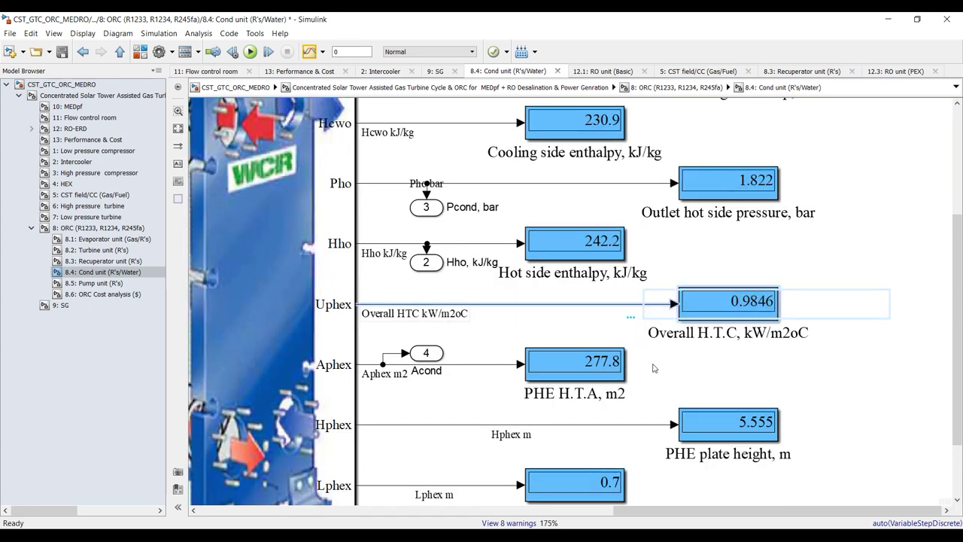
pyautogui.click(489, 364)
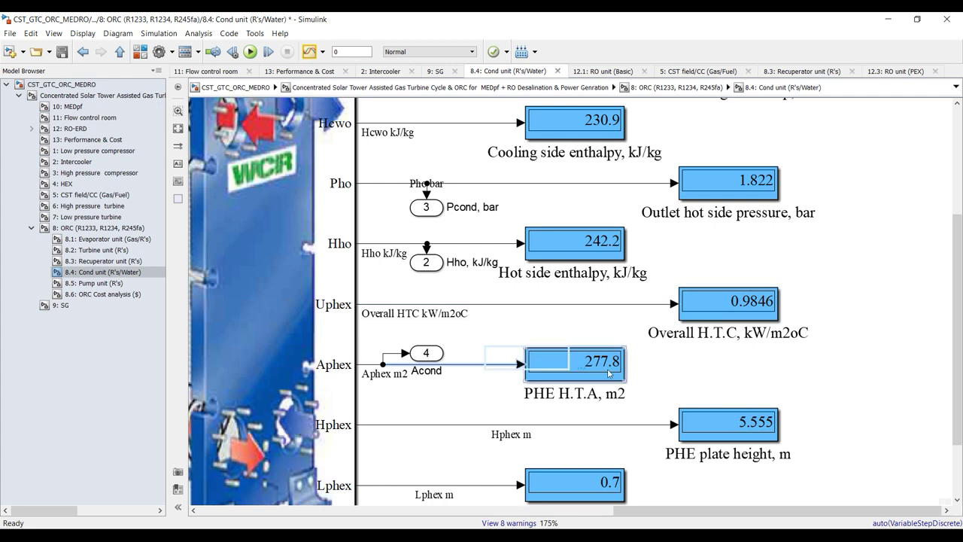
pyautogui.scroll(-2, 559, 269)
pyautogui.scroll(2, 634, 398)
pyautogui.click(594, 336)
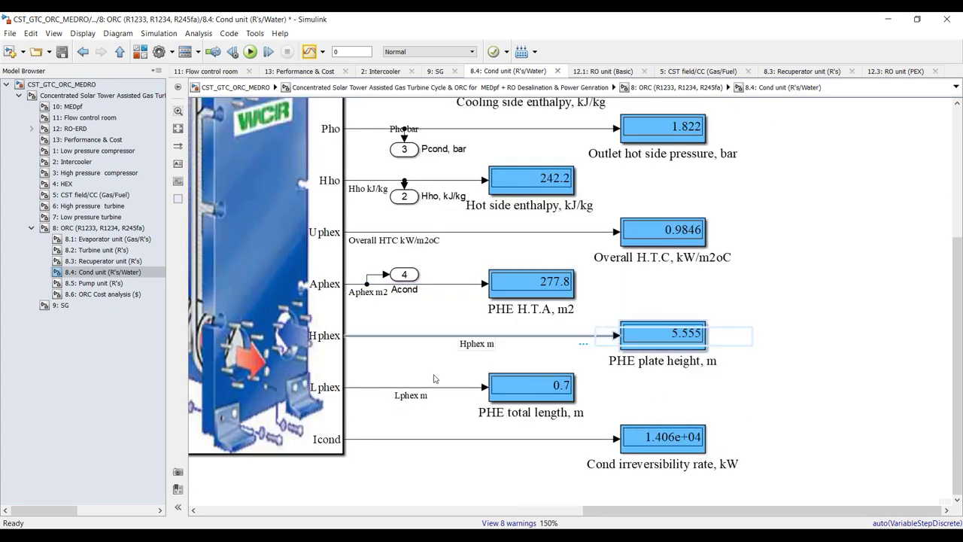
pyautogui.scroll(-2, 496, 394)
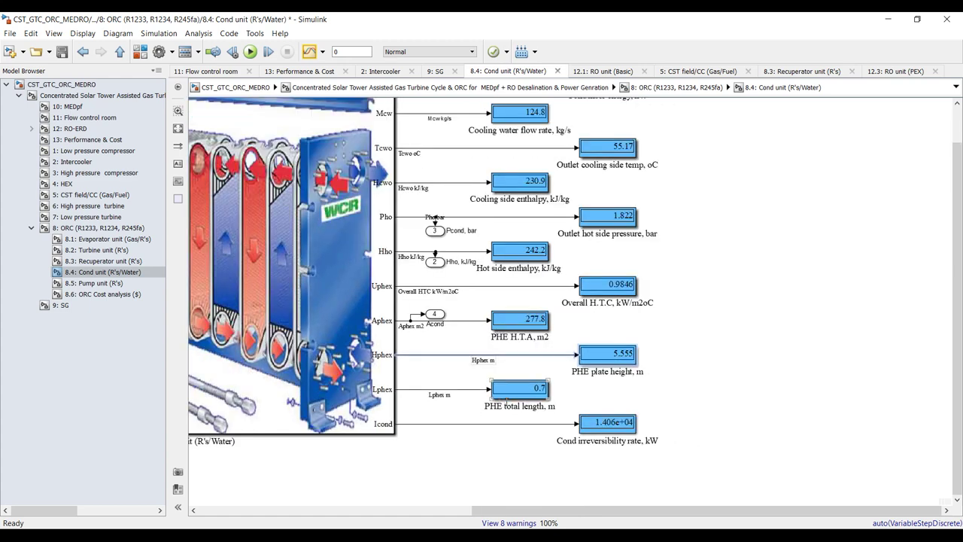
# Step: Fit the condenser diagram to view and examine the inlet cooling side temperature and outlet hot temperature blocks
pyautogui.press('space')
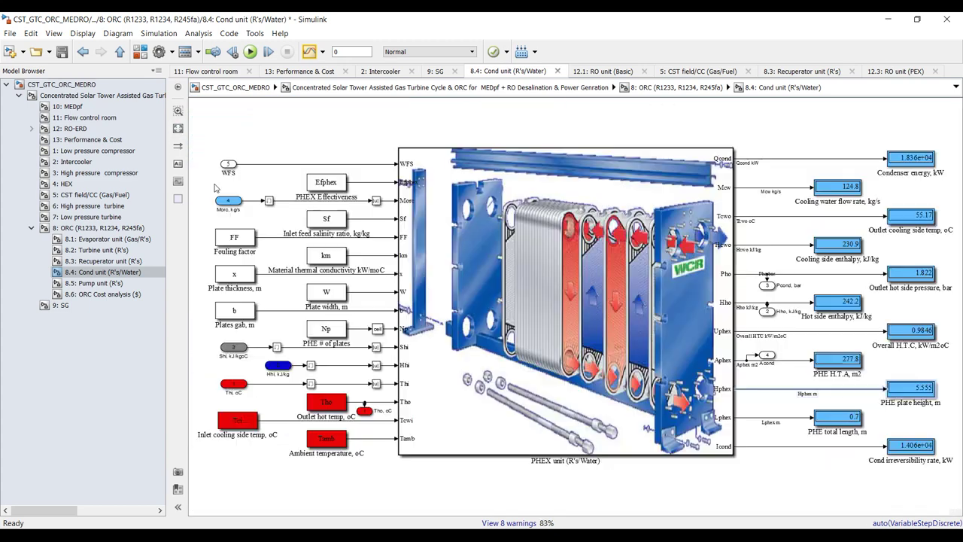
pyautogui.click(238, 420)
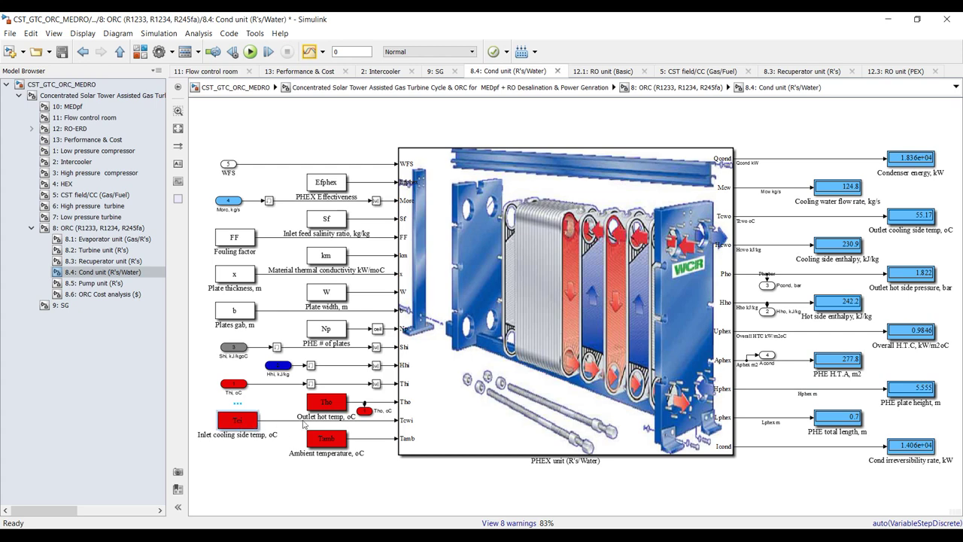
pyautogui.click(321, 410)
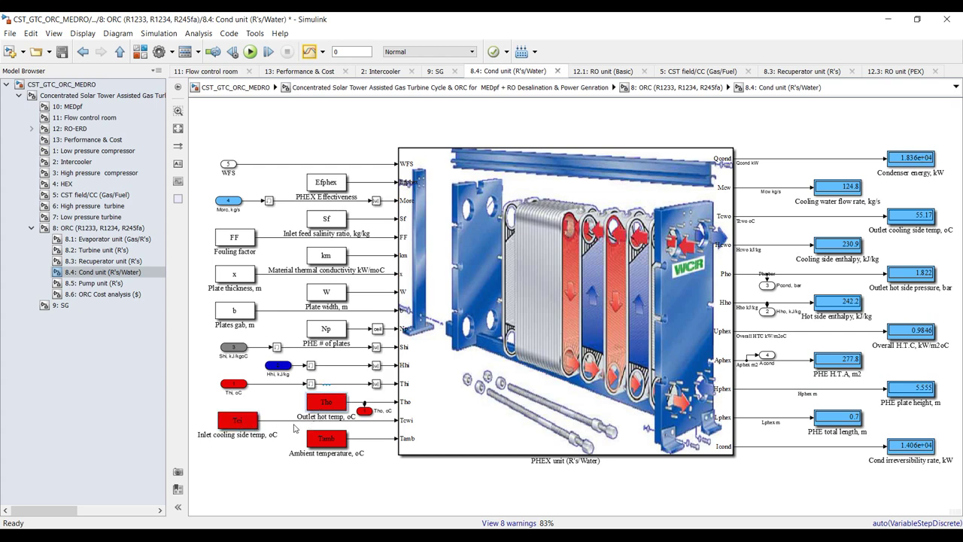
# Step: Open the ORC's Pump unit (R's) and inspect the pump work
pyautogui.click(96, 284)
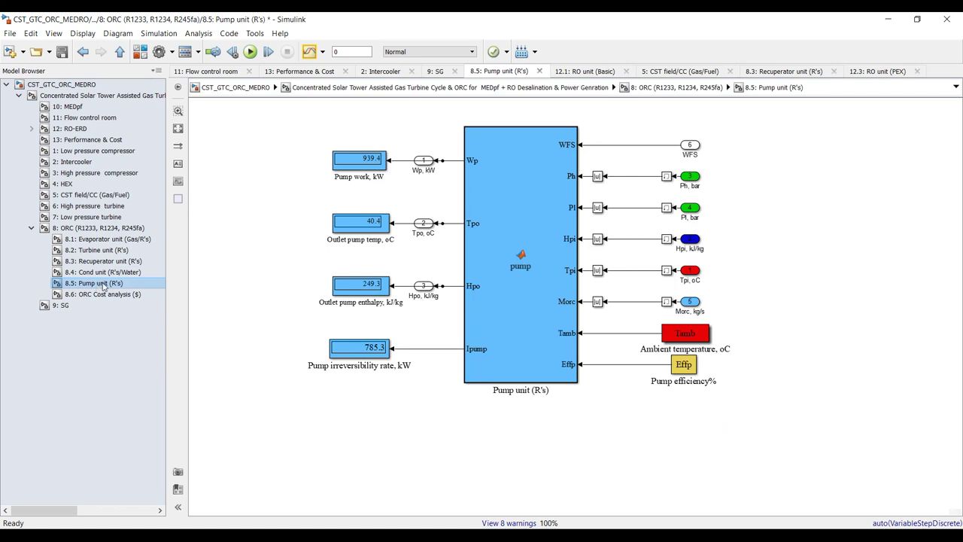
pyautogui.moveTo(277, 137); pyautogui.dragTo(455, 182)
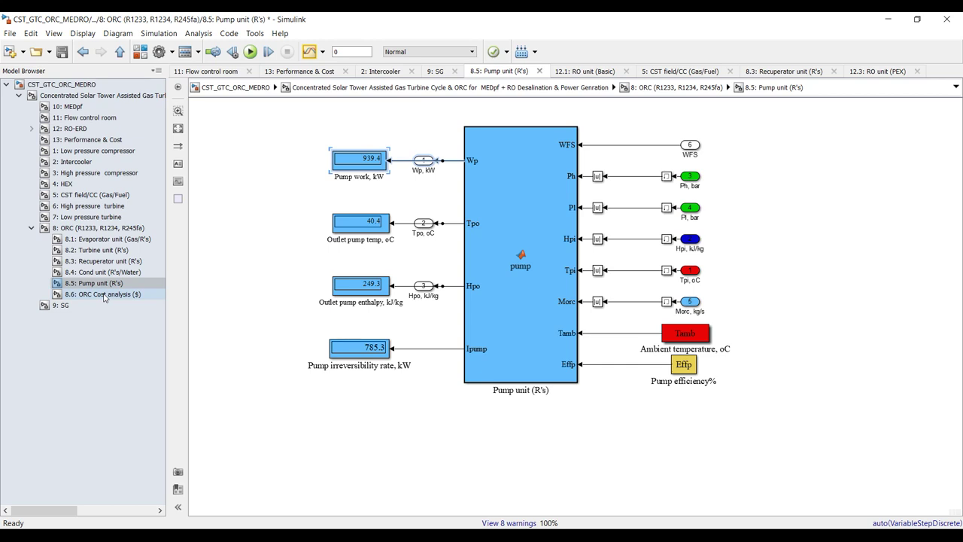
# Step: Open the ORC Cost analysis unit and inspect the LPC and the total plant, evaporator, turbine, recuperator, condenser and pump costs
pyautogui.click(103, 294)
pyautogui.click(181, 129)
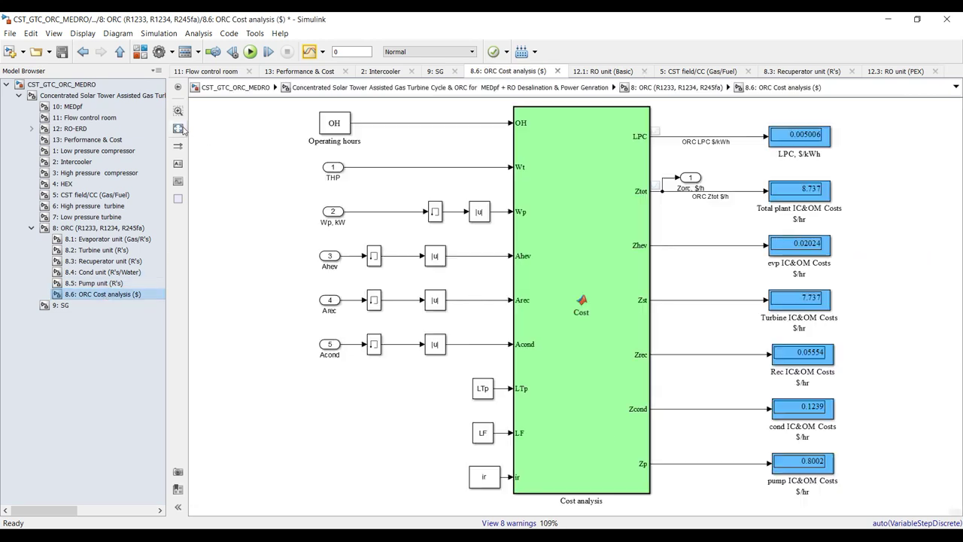
pyautogui.moveTo(906, 124); pyautogui.dragTo(718, 148)
pyautogui.moveTo(892, 186); pyautogui.dragTo(738, 204)
pyautogui.moveTo(894, 234); pyautogui.dragTo(724, 280)
pyautogui.moveTo(890, 283); pyautogui.dragTo(729, 319)
pyautogui.moveTo(886, 344); pyautogui.dragTo(716, 384)
pyautogui.moveTo(894, 397); pyautogui.dragTo(745, 420)
pyautogui.moveTo(892, 451); pyautogui.dragTo(744, 498)
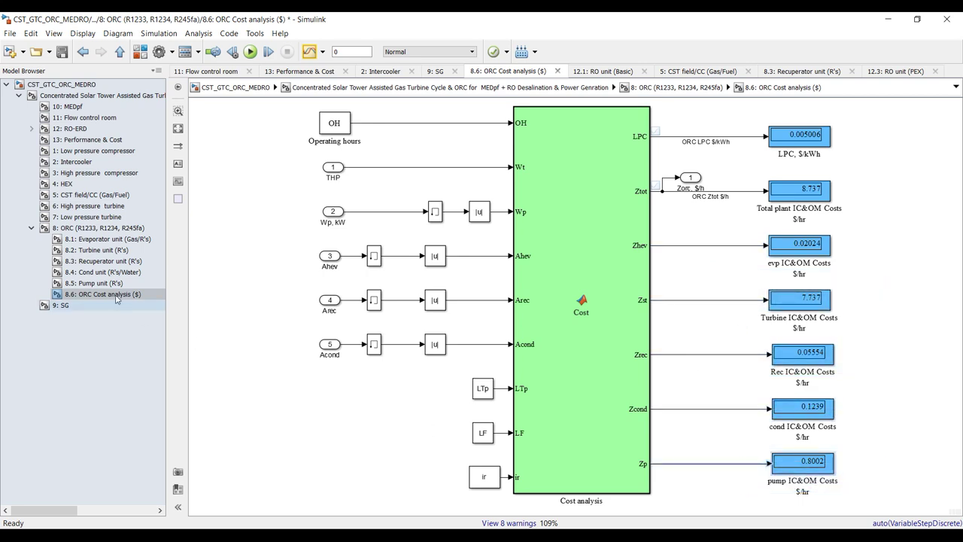
# Step: View the SG unit's outputs, and inspect the heat supplied, cycle efficiency and gross work output in the Performance & Cost unit
pyautogui.click(63, 307)
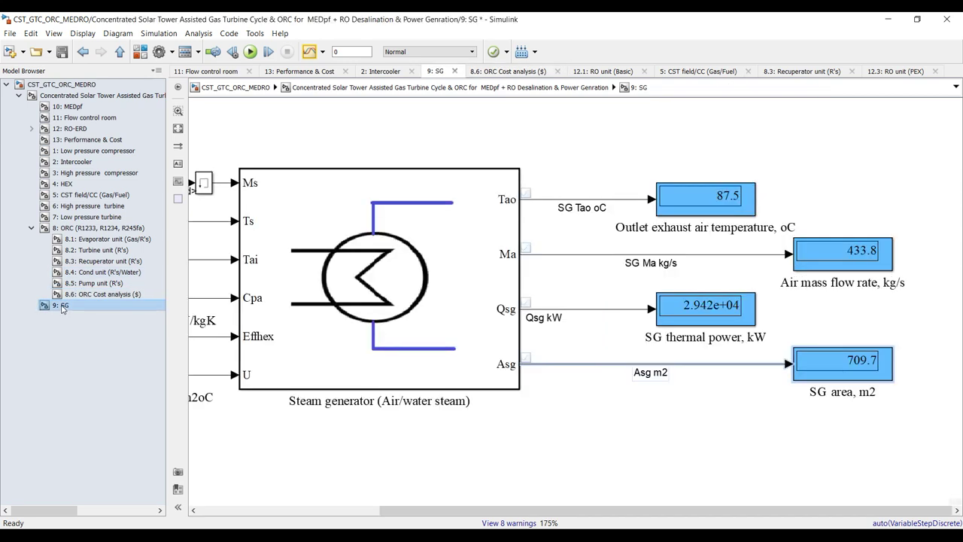
pyautogui.click(84, 143)
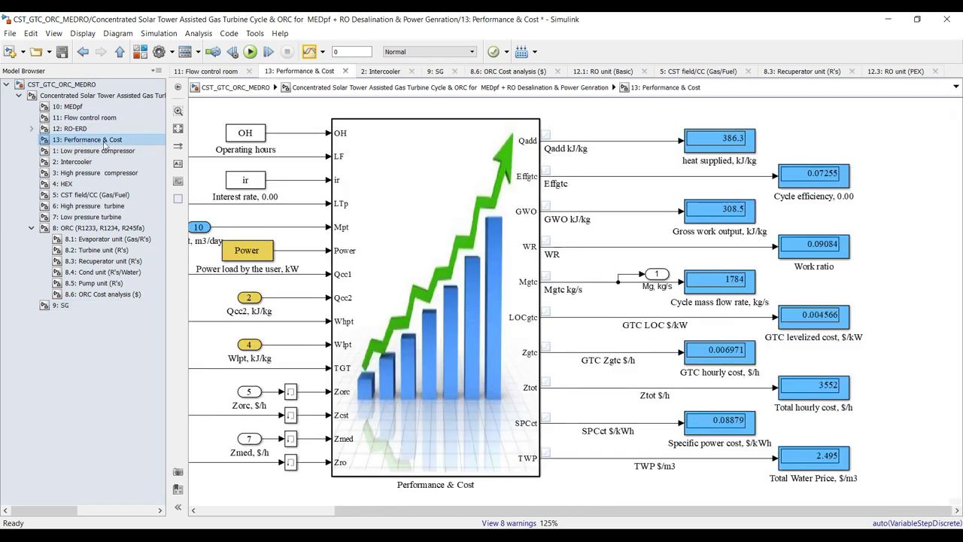
pyautogui.moveTo(812, 119); pyautogui.dragTo(654, 143)
pyautogui.moveTo(930, 168); pyautogui.dragTo(759, 194)
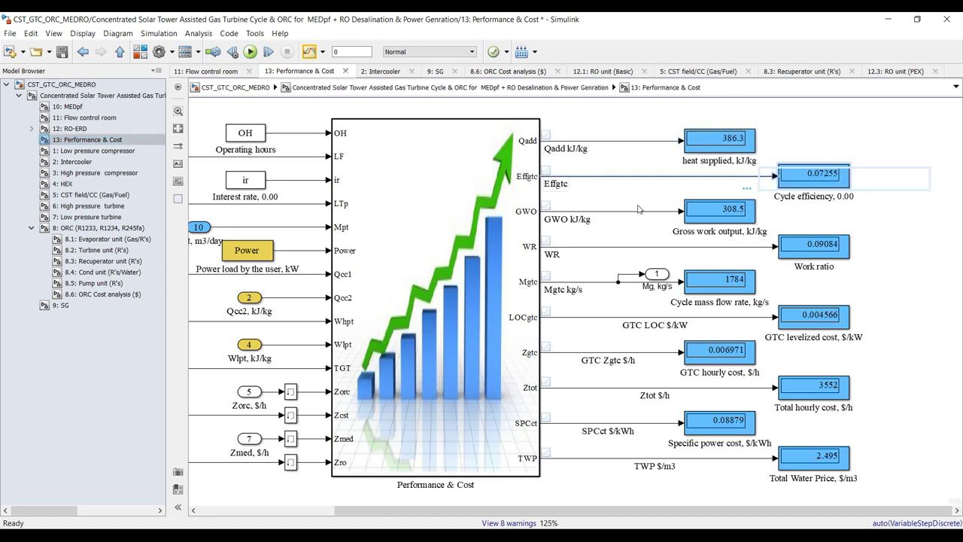
pyautogui.moveTo(616, 197); pyautogui.dragTo(734, 227)
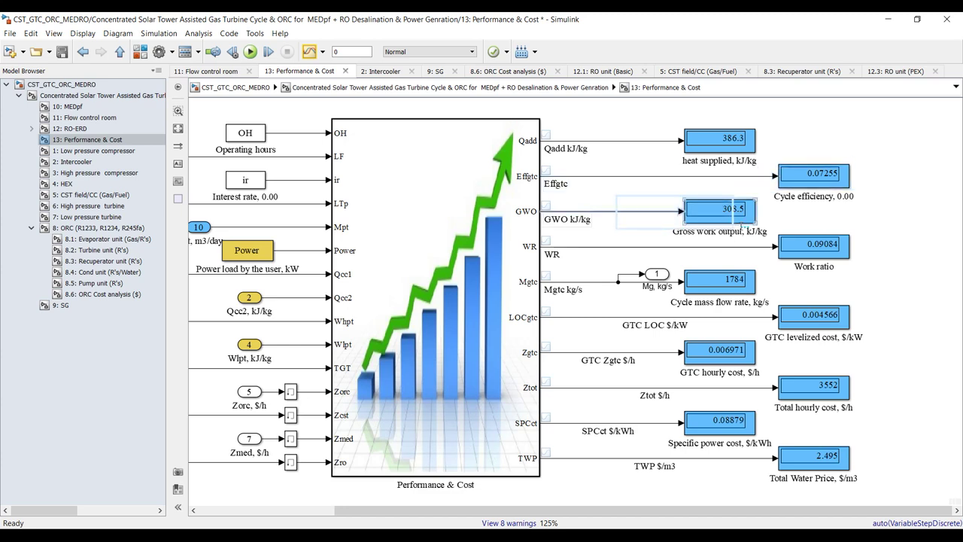
# Step: Inspect the work ratio, cycle mass flow rate and GTC levelized cost displays of the Performance & Cost unit
pyautogui.moveTo(779, 215)
pyautogui.scroll(1, 787, 213)
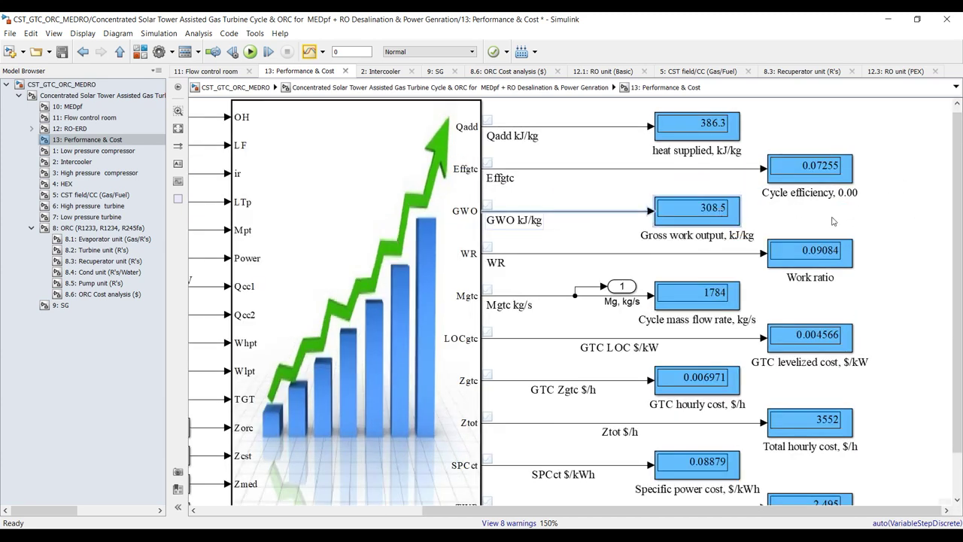
pyautogui.scroll(1, 907, 199)
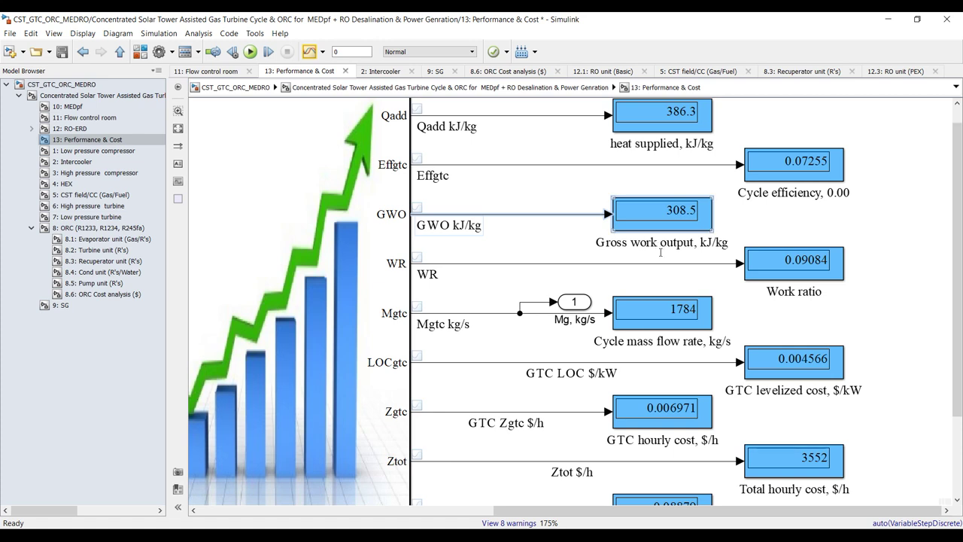
pyautogui.click(760, 269)
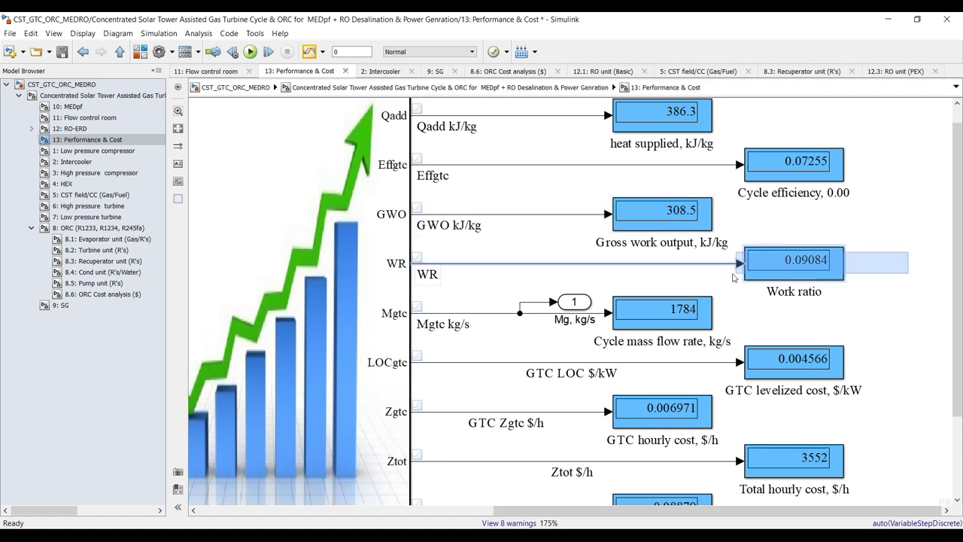
pyautogui.moveTo(490, 287); pyautogui.dragTo(687, 341)
pyautogui.click(903, 361)
# Step: Inspect the GTC hourly cost and the total hourly cost displays
pyautogui.scroll(-5, 481, 233)
pyautogui.scroll(5, 610, 327)
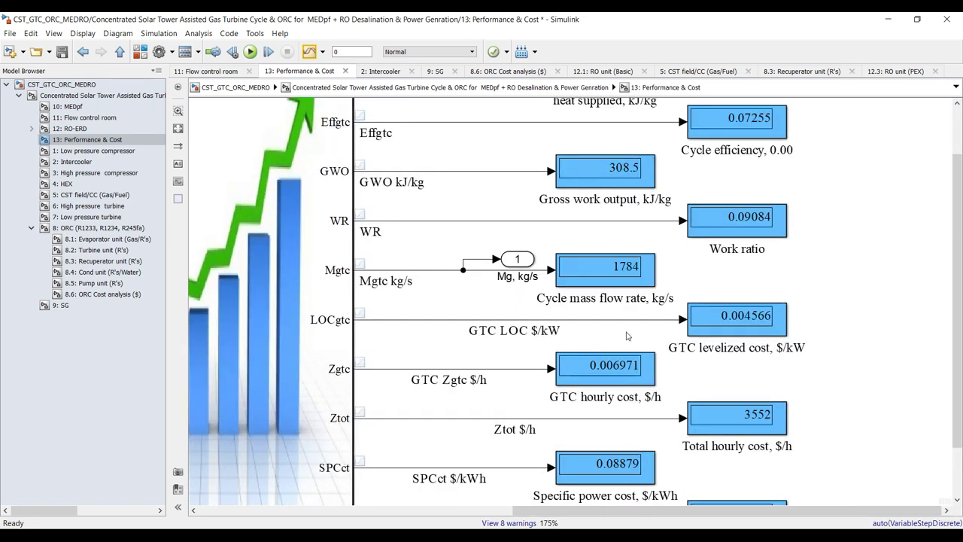
pyautogui.click(496, 367)
pyautogui.scroll(-2, 463, 301)
pyautogui.scroll(3, 622, 385)
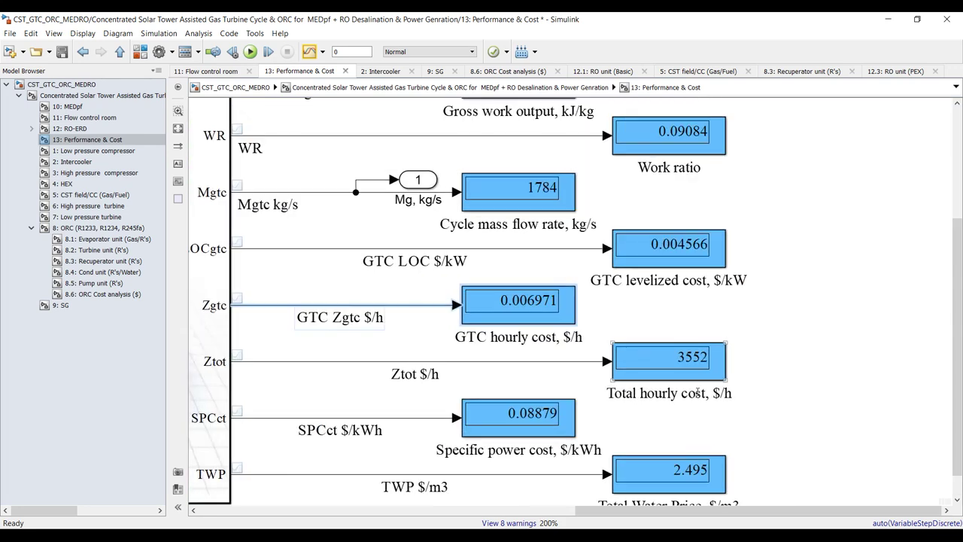
pyautogui.moveTo(834, 339); pyautogui.dragTo(592, 381)
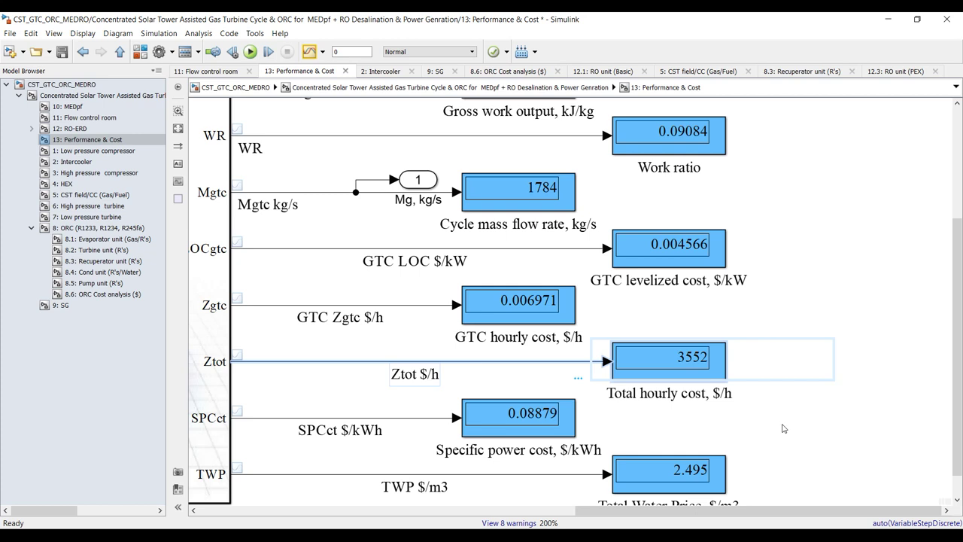
# Step: Inspect the specific power cost and the total water price displays up close
pyautogui.click(386, 417)
pyautogui.scroll(-1, 467, 315)
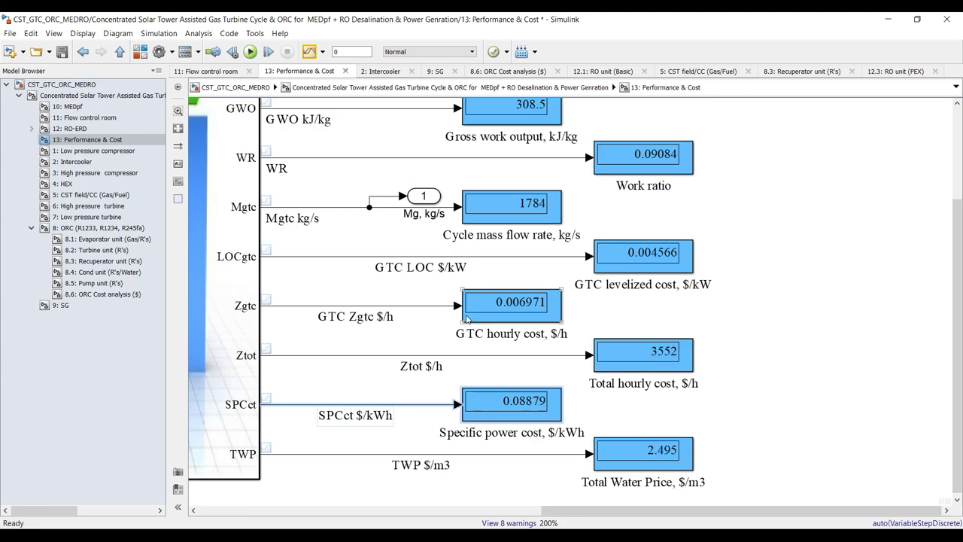
pyautogui.scroll(1, 467, 318)
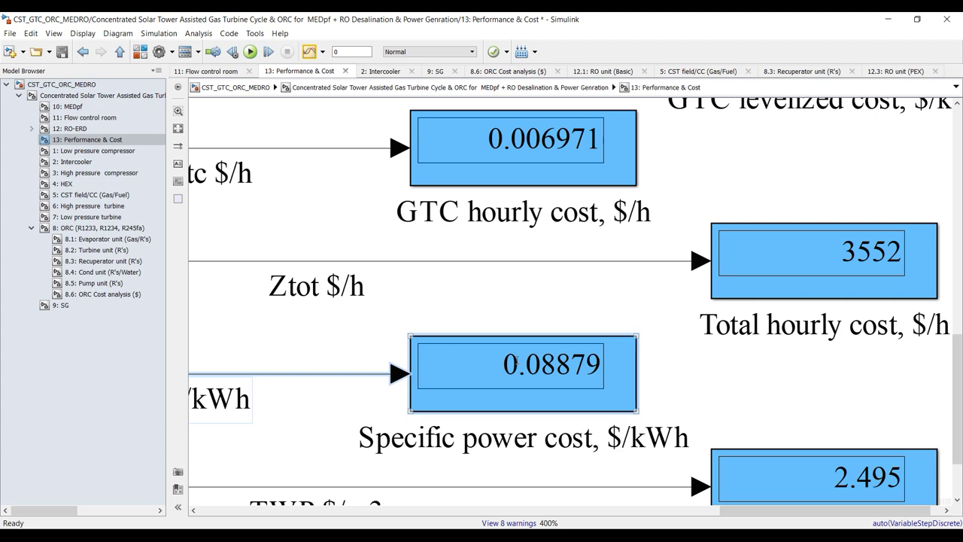
pyautogui.scroll(-3, 447, 243)
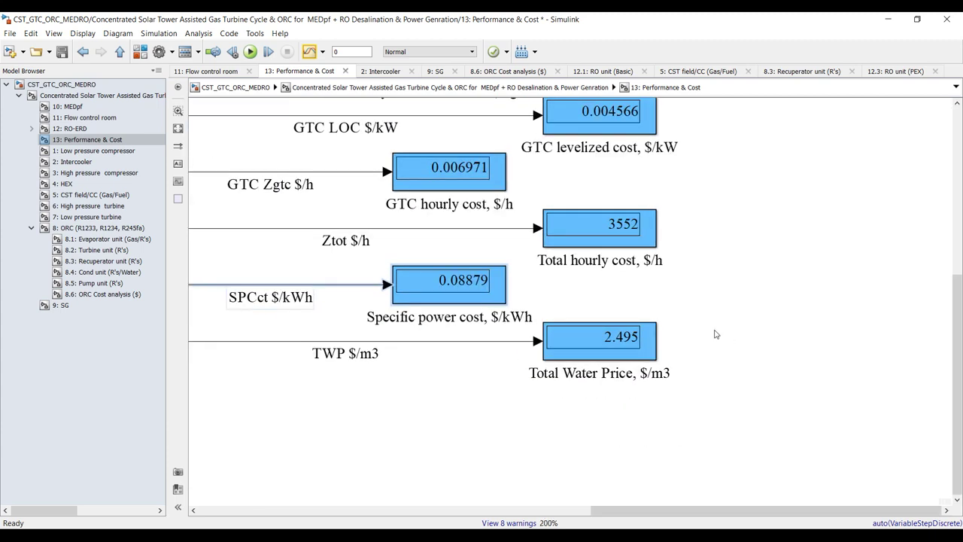
pyautogui.scroll(2, 707, 331)
pyautogui.moveTo(693, 332); pyautogui.dragTo(436, 384)
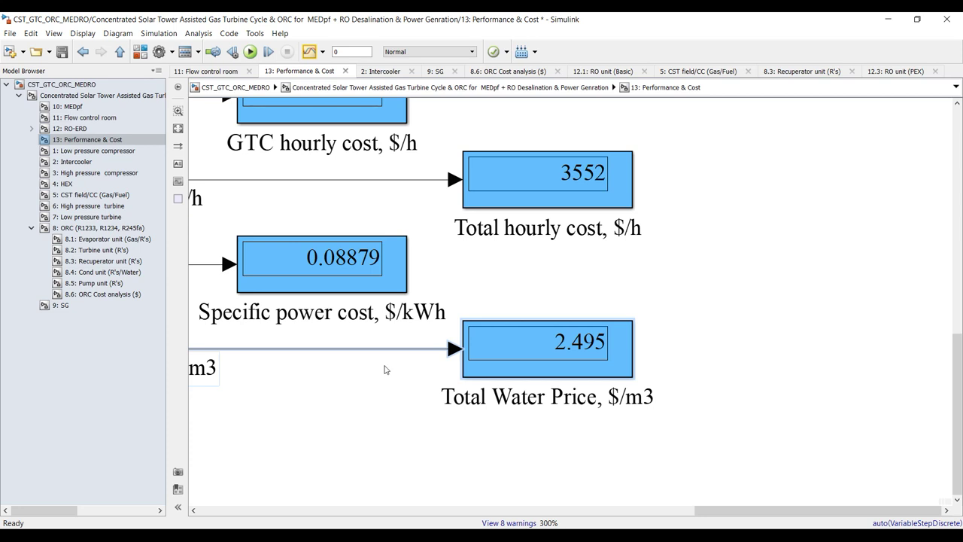
# Step: Fit the Performance & Cost diagram to view, save the model and review all of the unit's output displays
pyautogui.click(179, 130)
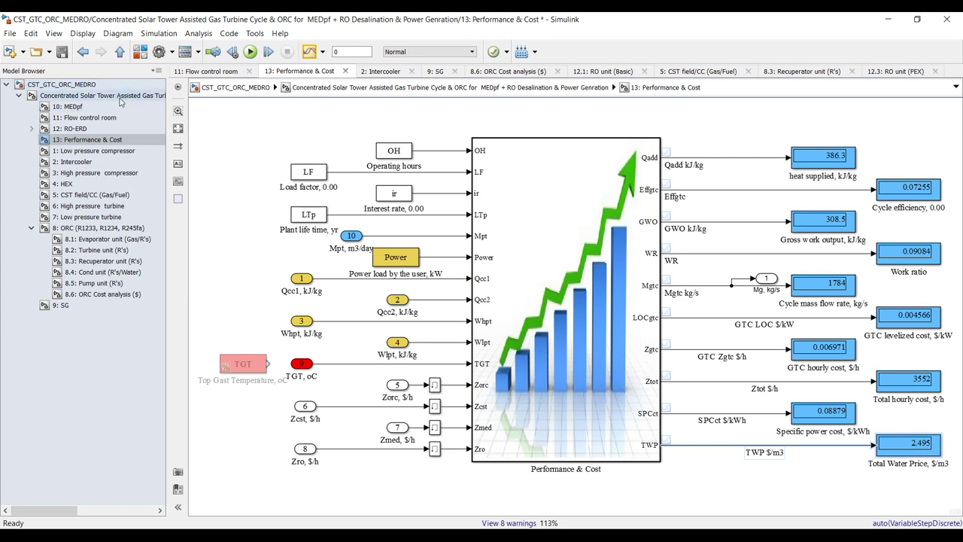
pyautogui.click(63, 53)
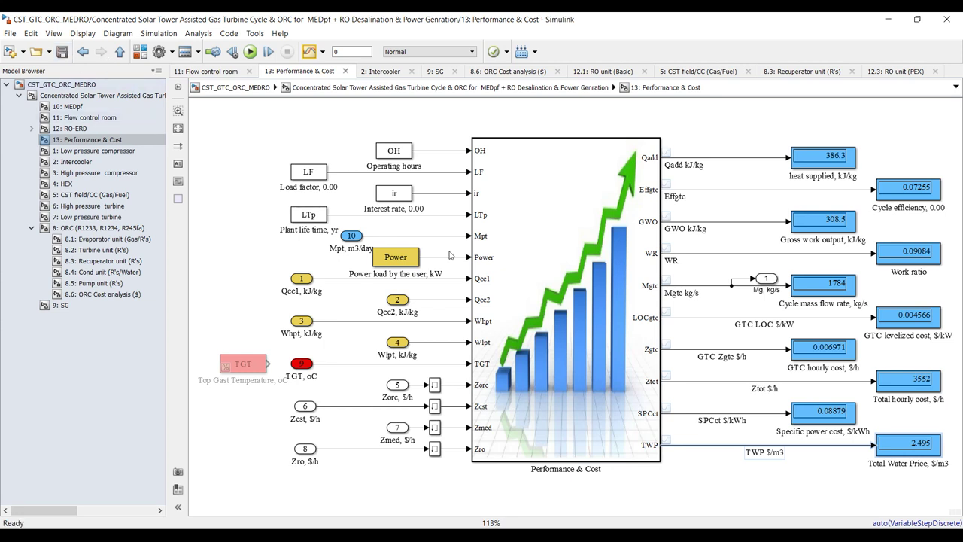
pyautogui.moveTo(931, 125); pyautogui.dragTo(721, 480)
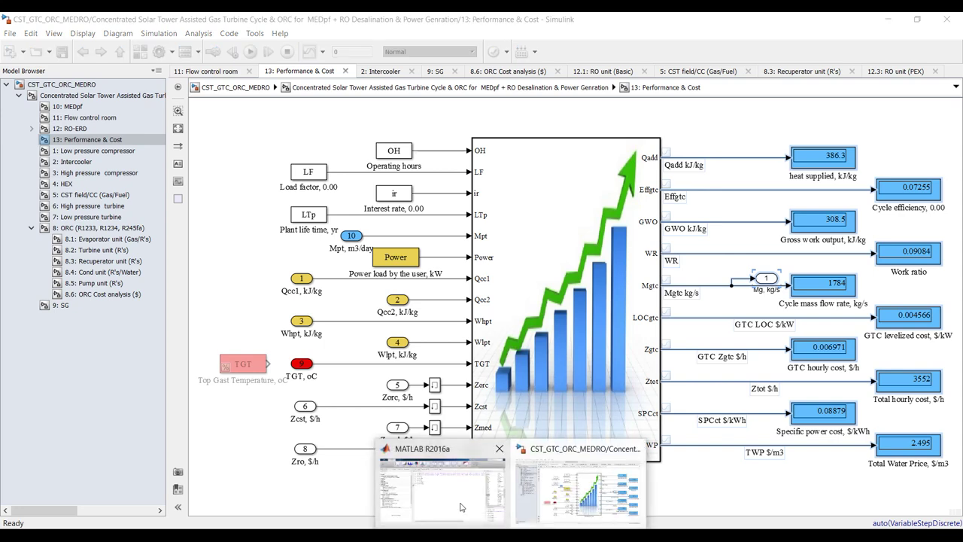
# Step: Switch to the main MATLAB window and display the workspace variable Tf in the Command Window
pyautogui.click(462, 507)
pyautogui.scroll(-5, 865, 226)
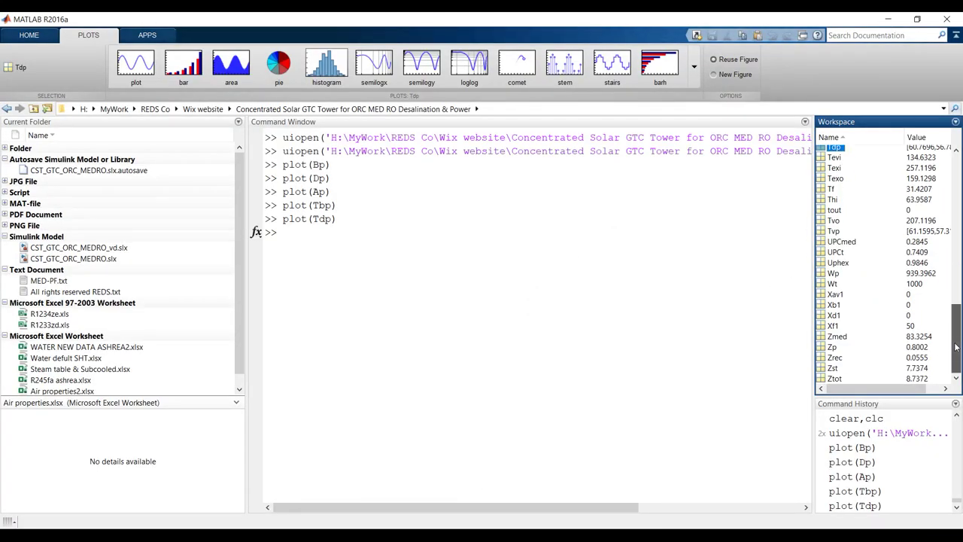
pyautogui.click(824, 189)
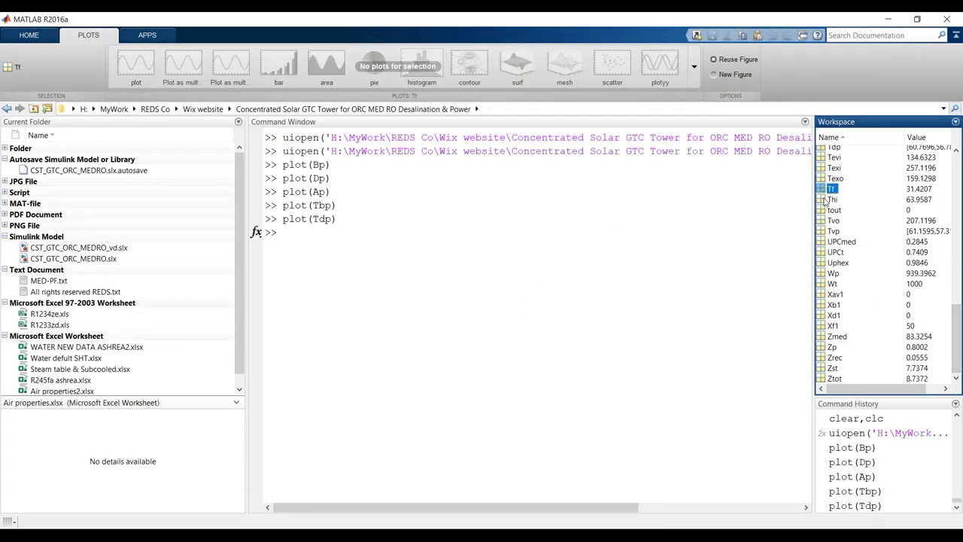
pyautogui.moveTo(821, 189); pyautogui.dragTo(365, 260)
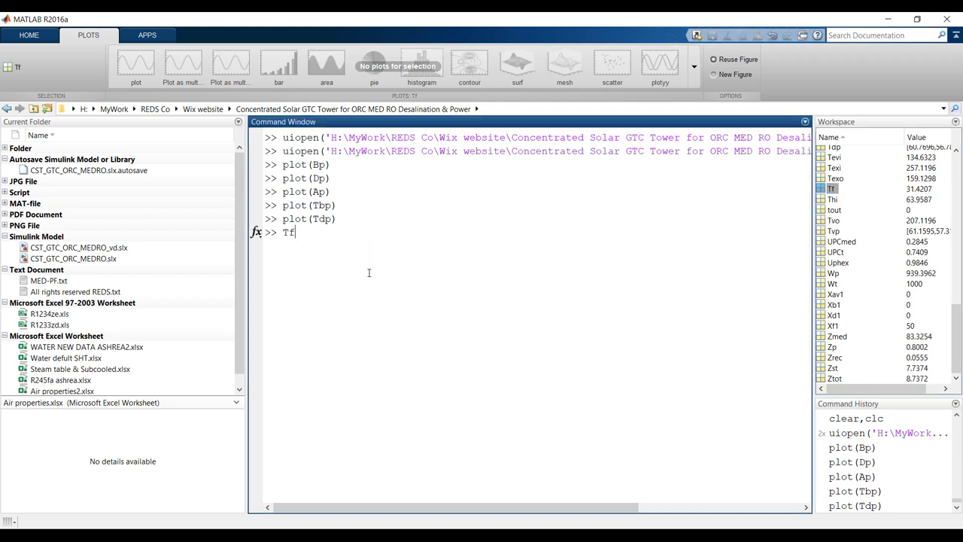
pyautogui.press('Return')
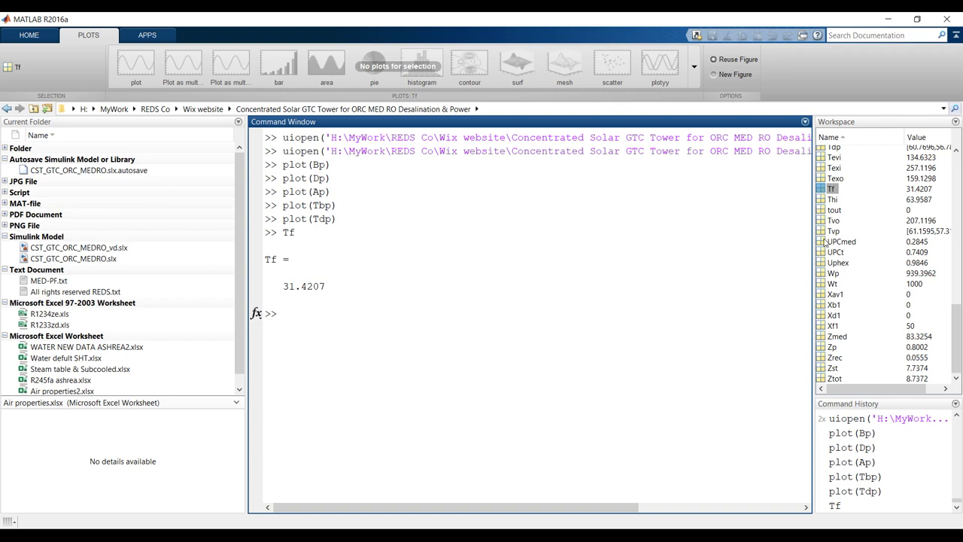
# Step: Display the values of the workspace variables UPCmed and Wp in the Command Window
pyautogui.click(828, 241)
pyautogui.moveTo(826, 246); pyautogui.dragTo(427, 341)
pyautogui.press('Return')
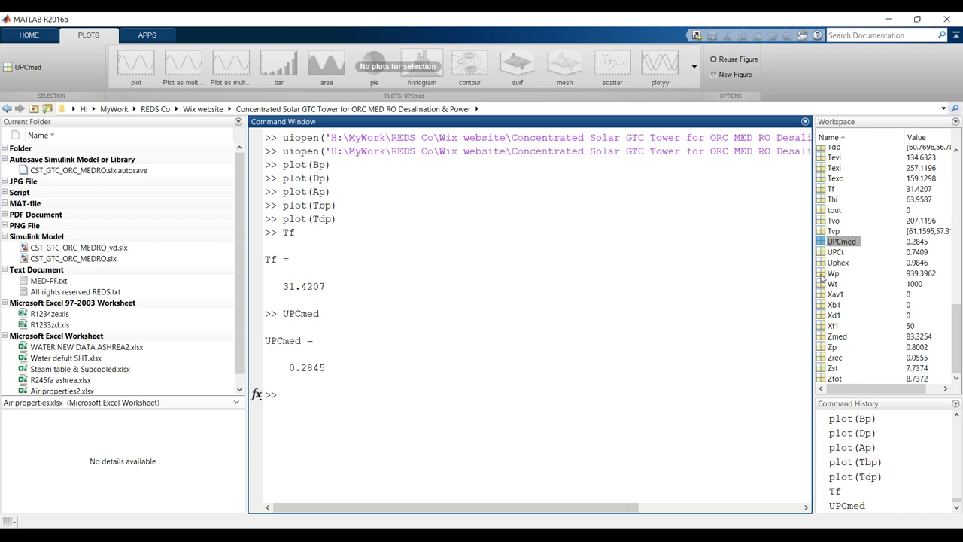
pyautogui.moveTo(823, 276); pyautogui.dragTo(439, 393)
pyautogui.press('Return')
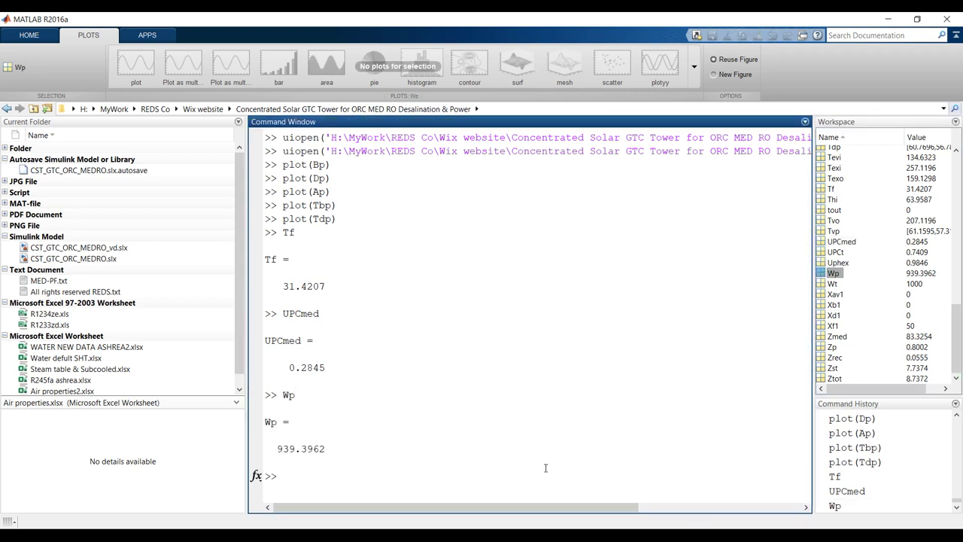
# Step: Open the CST_GTC_ORC_MEDRO_vd.slx model from the current folder and maximize its window
pyautogui.click(573, 484)
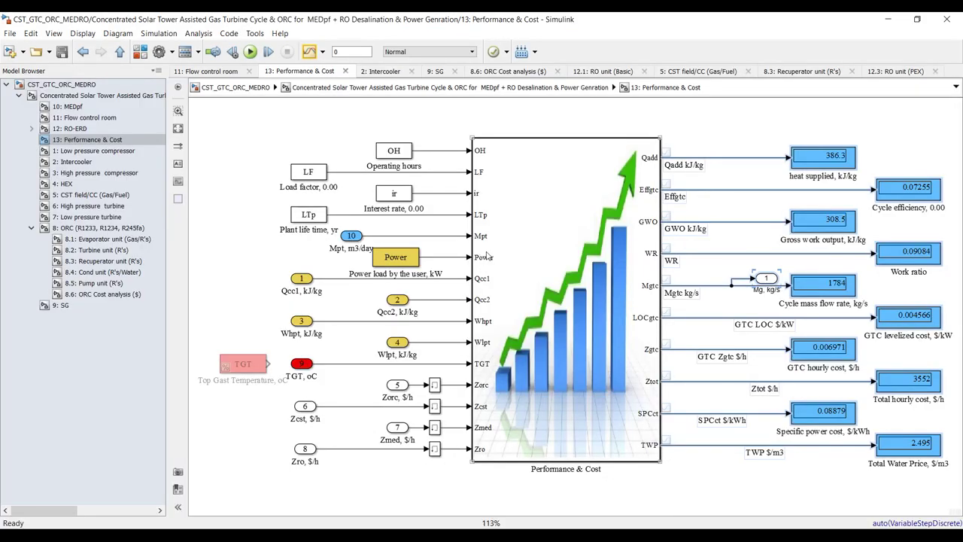
pyautogui.click(708, 119)
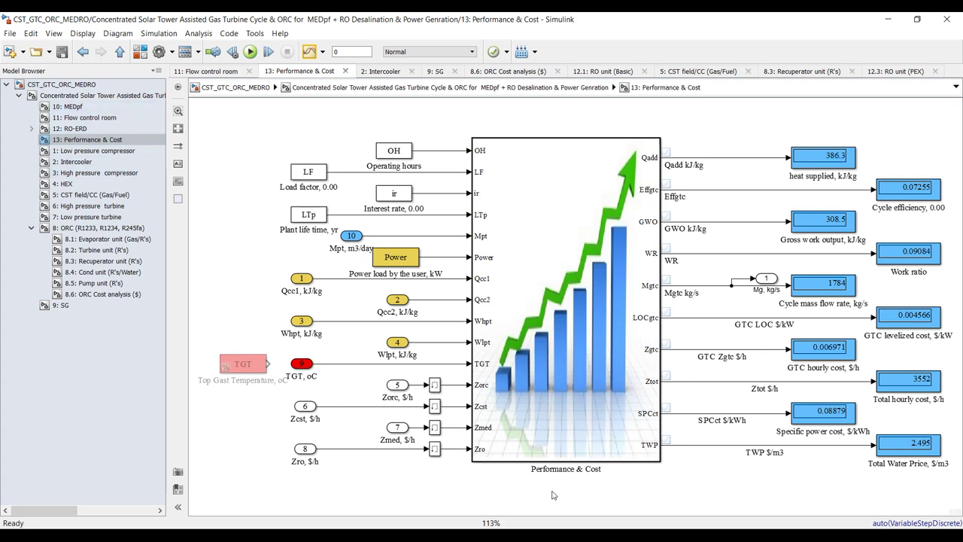
pyautogui.click(429, 481)
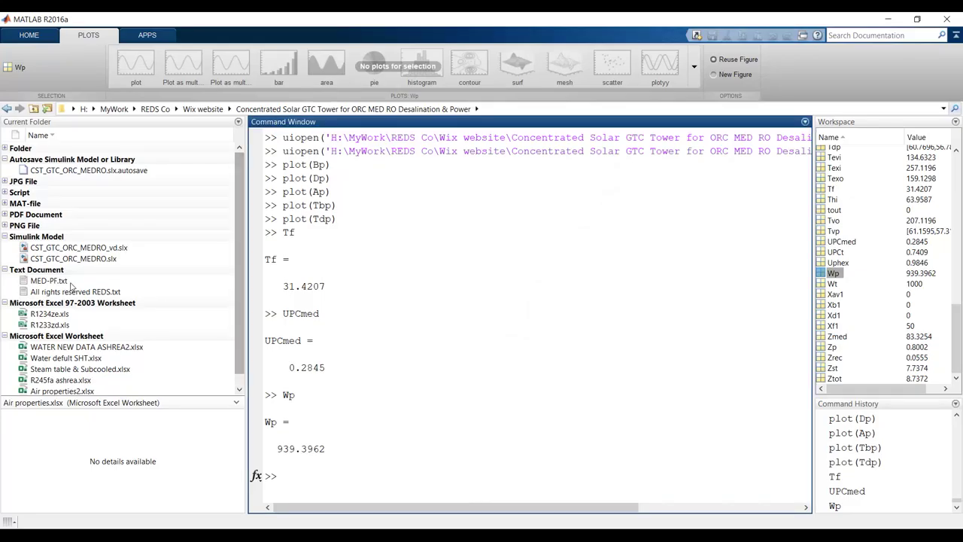
pyautogui.click(75, 248)
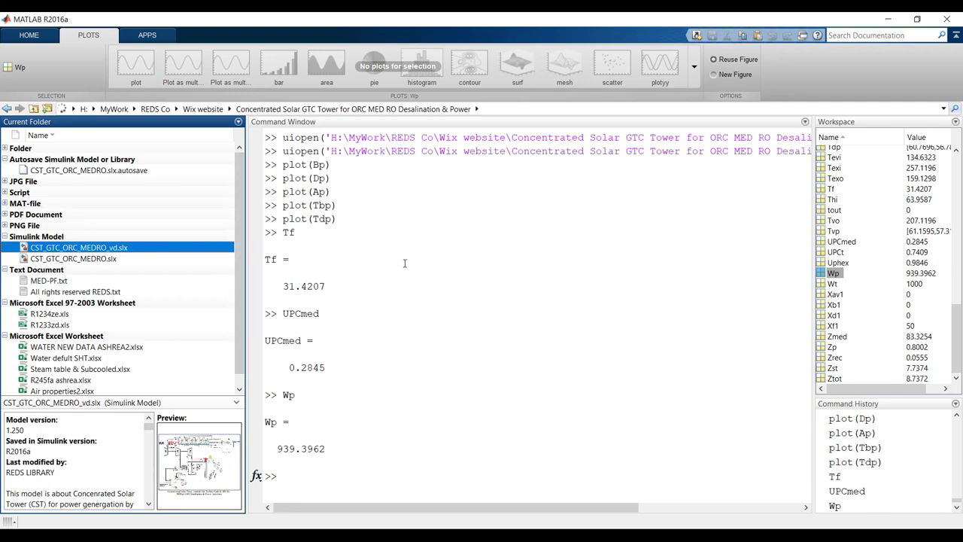
pyautogui.hotkey('alt', 'Tab')
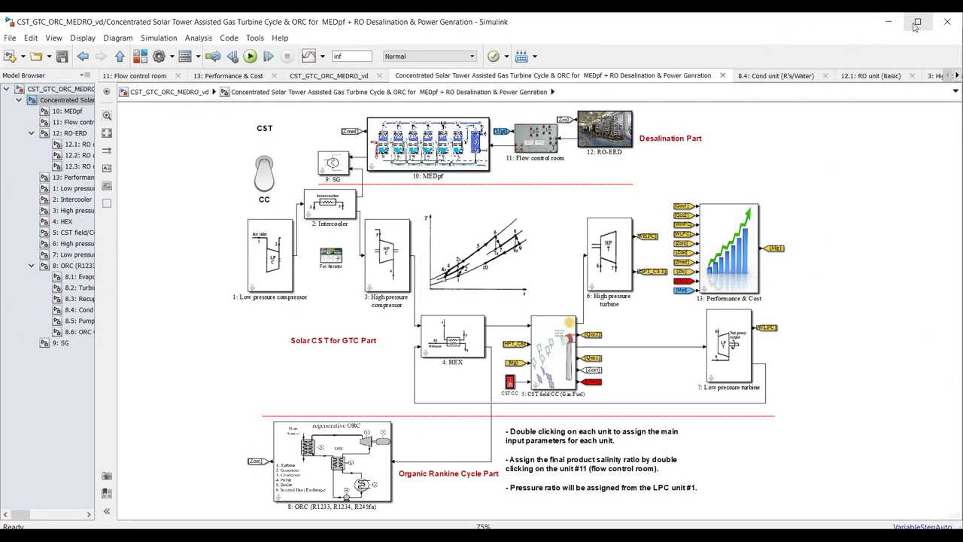
pyautogui.click(915, 27)
# Step: Close the CST_GTC_ORC_MEDRO model window and return to the main MATLAB window
pyautogui.click(531, 525)
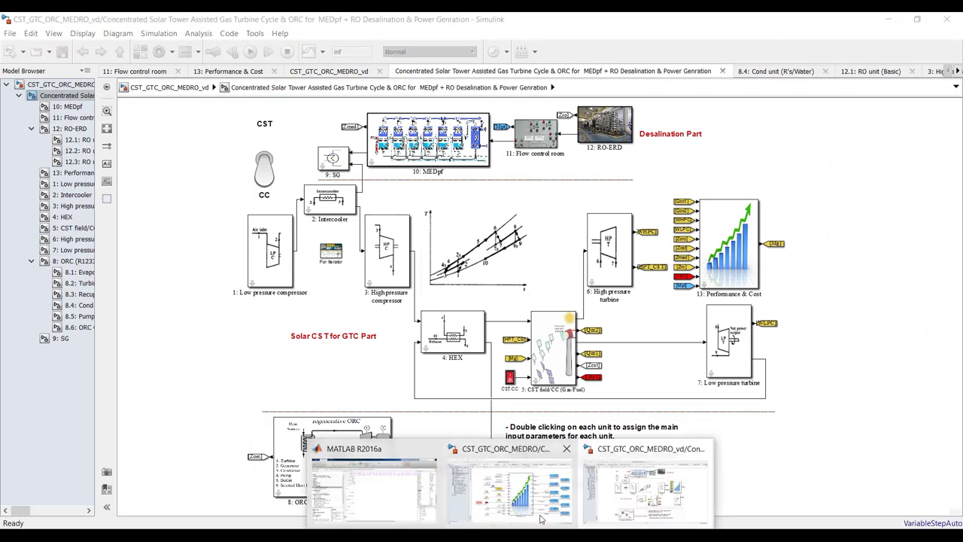
pyautogui.moveTo(536, 463)
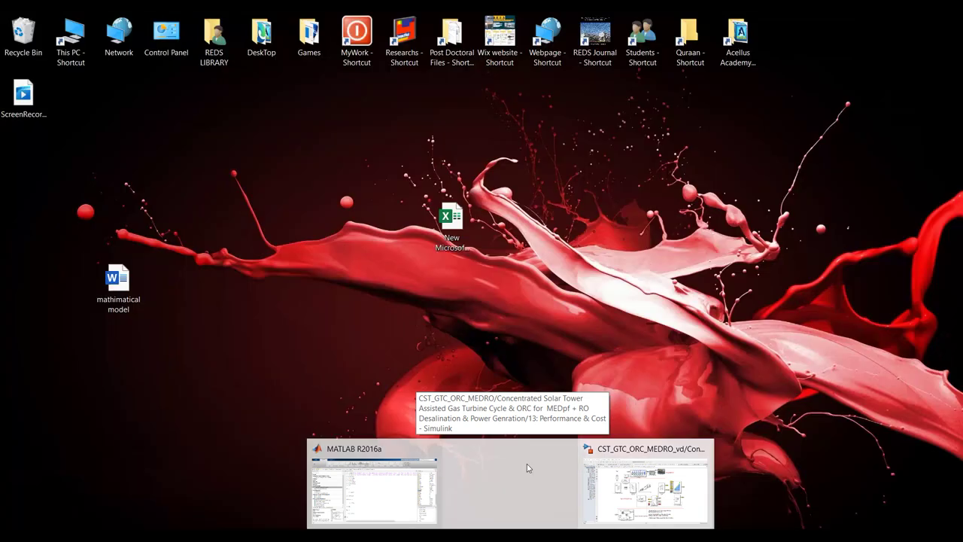
pyautogui.click(374, 485)
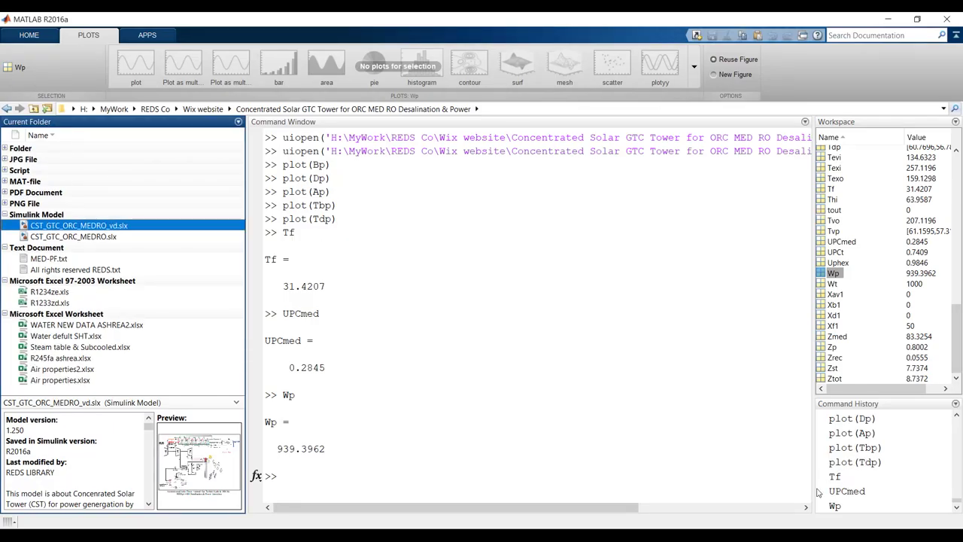
# Step: Run clear,clc to empty the workspace and Command Window, and switch to the CST_GTC_ORC_MEDRO_vd model
pyautogui.click(852, 442)
pyautogui.scroll(2, 858, 445)
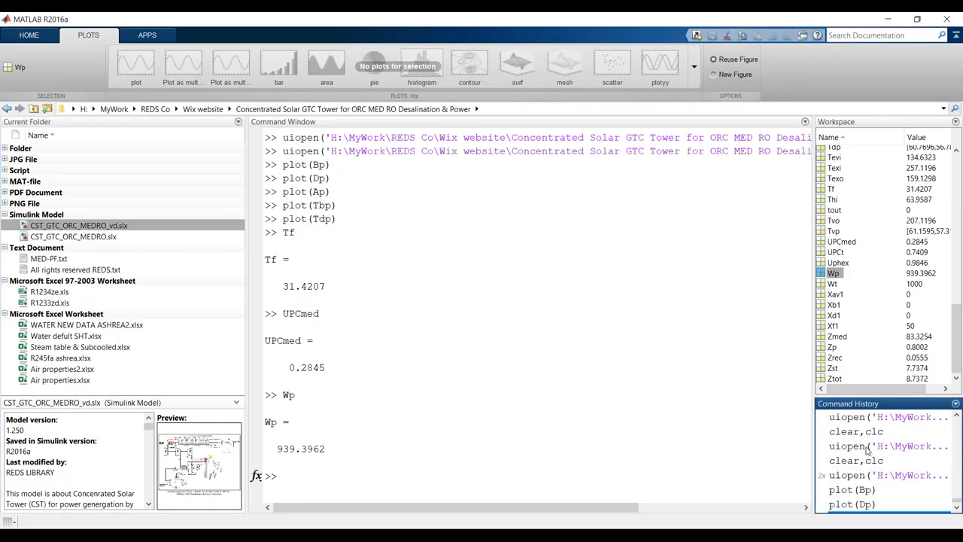
pyautogui.doubleClick(856, 431)
pyautogui.click(448, 189)
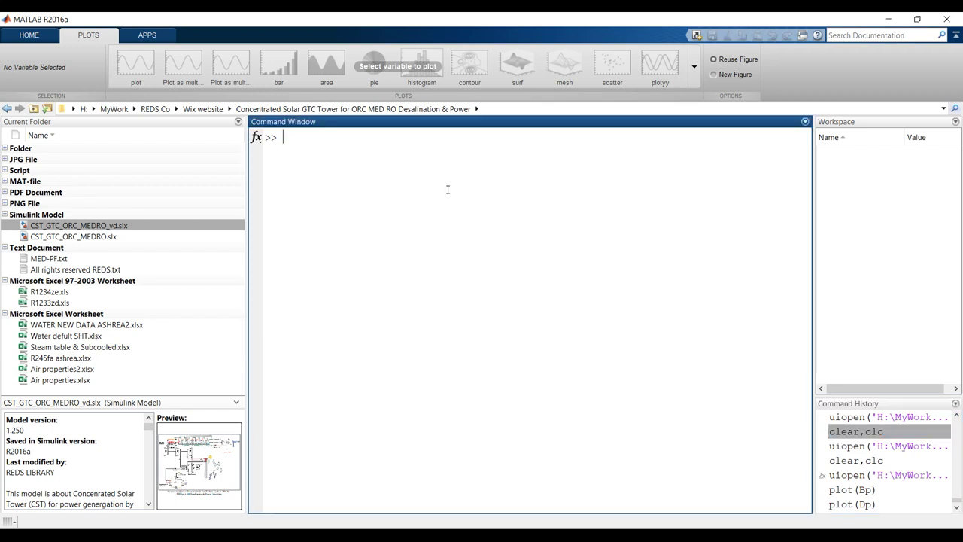
pyautogui.moveTo(526, 531)
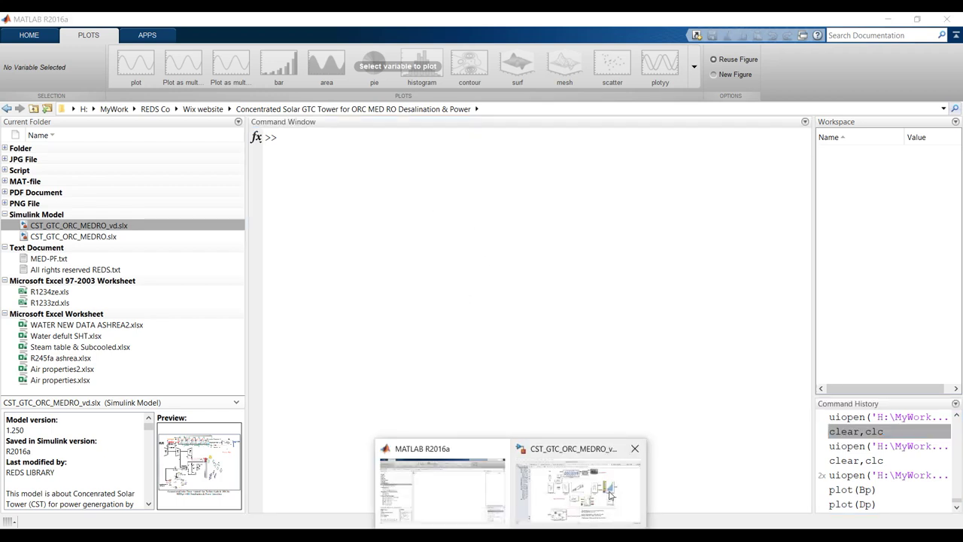
pyautogui.click(608, 497)
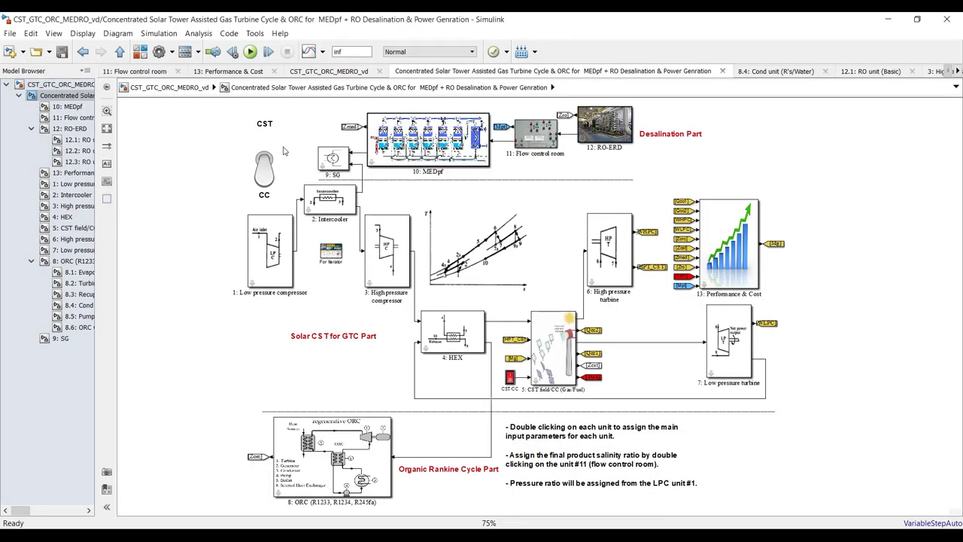
# Step: Flip the heat source selector back and forth between CST and CC, leaving it on CC
pyautogui.click(264, 160)
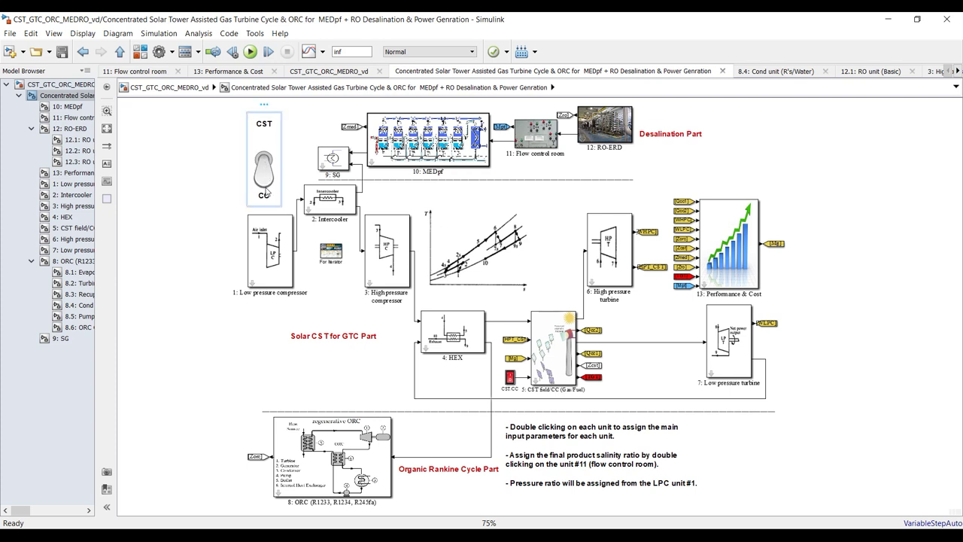
pyautogui.click(269, 180)
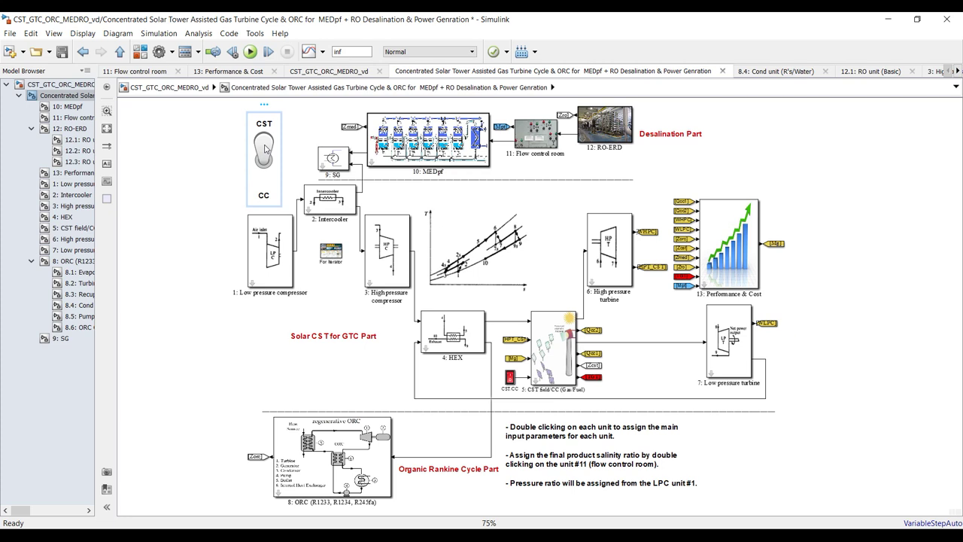
pyautogui.click(265, 142)
pyautogui.click(265, 178)
pyautogui.click(264, 179)
pyautogui.click(264, 181)
pyautogui.click(269, 150)
pyautogui.click(269, 173)
pyautogui.click(268, 158)
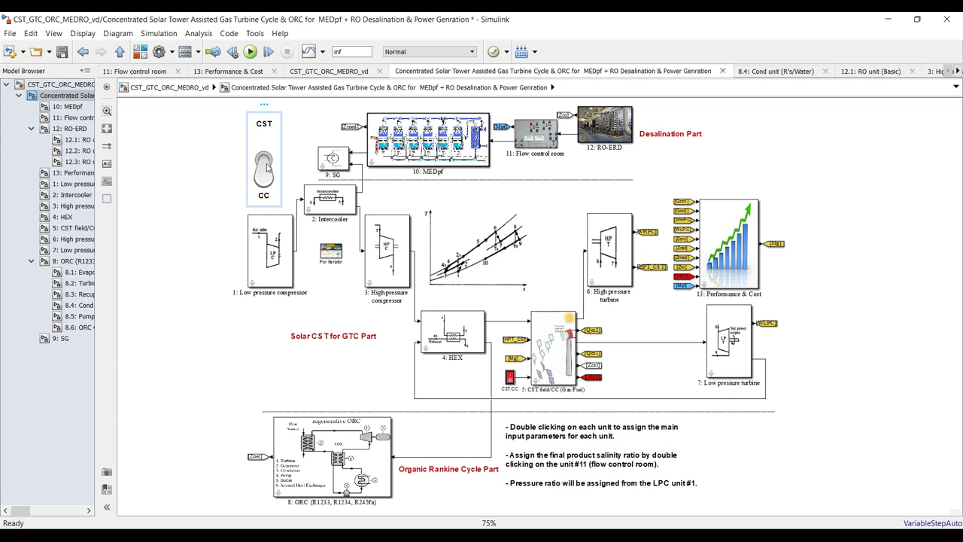
pyautogui.click(425, 180)
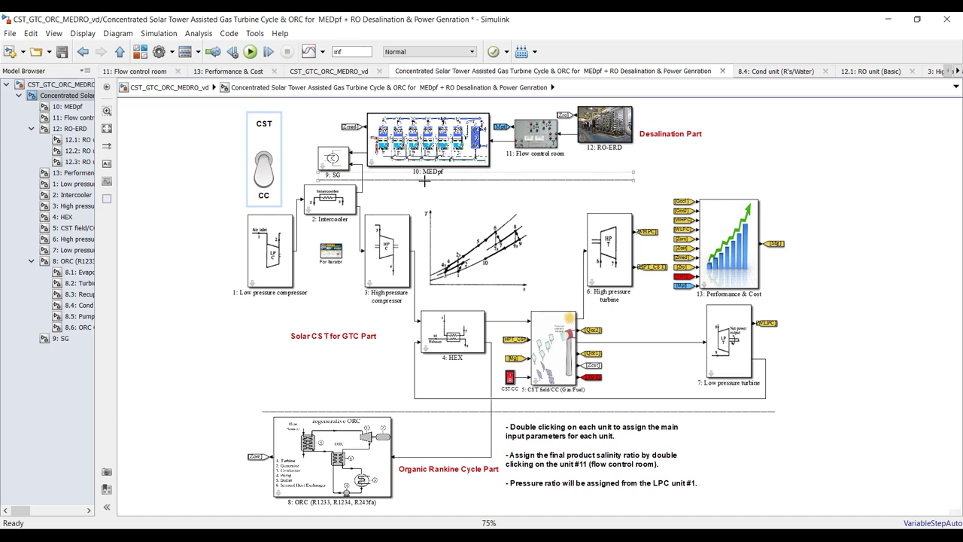
# Step: Open the RO-ERD unit's parameters and set the plant productivity to 5000 m3/d
pyautogui.click(562, 146)
pyautogui.doubleClick(607, 126)
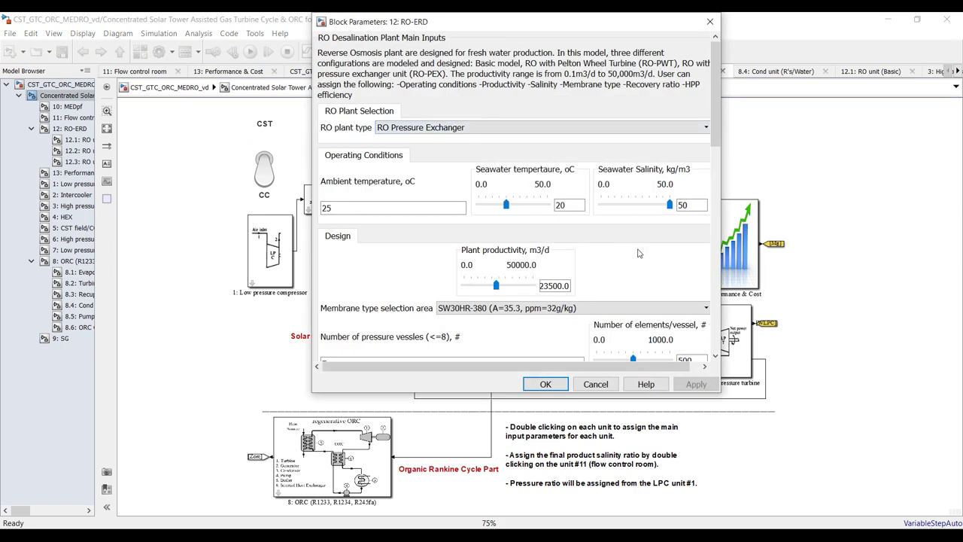
pyautogui.press('Tab')
pyautogui.press('Tab')
pyautogui.doubleClick(565, 286)
pyautogui.write('5')
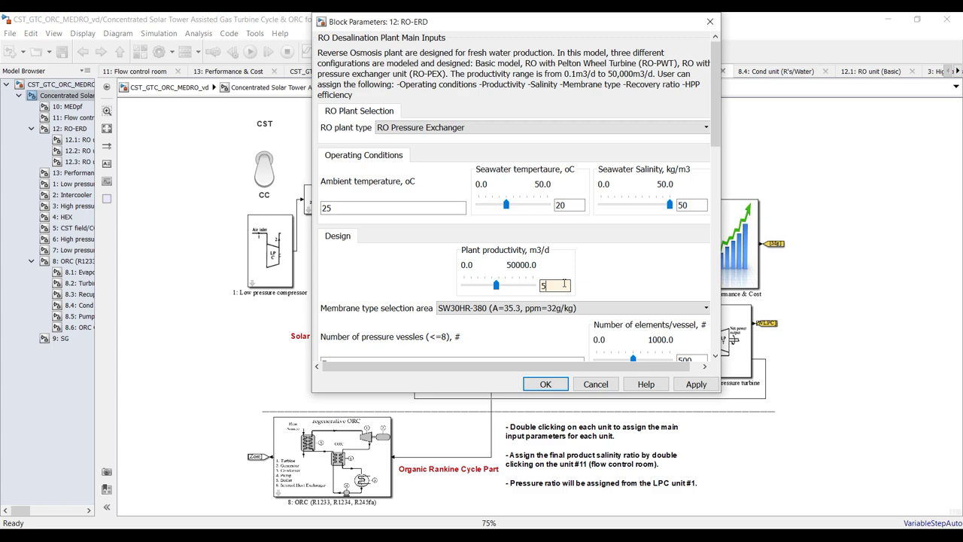
# Step: Set the RO unit to 120 elements per vessel and 8 pressure vessels, and apply the parameters
pyautogui.moveTo(720, 133); pyautogui.dragTo(721, 179)
pyautogui.doubleClick(700, 214)
pyautogui.write('12')
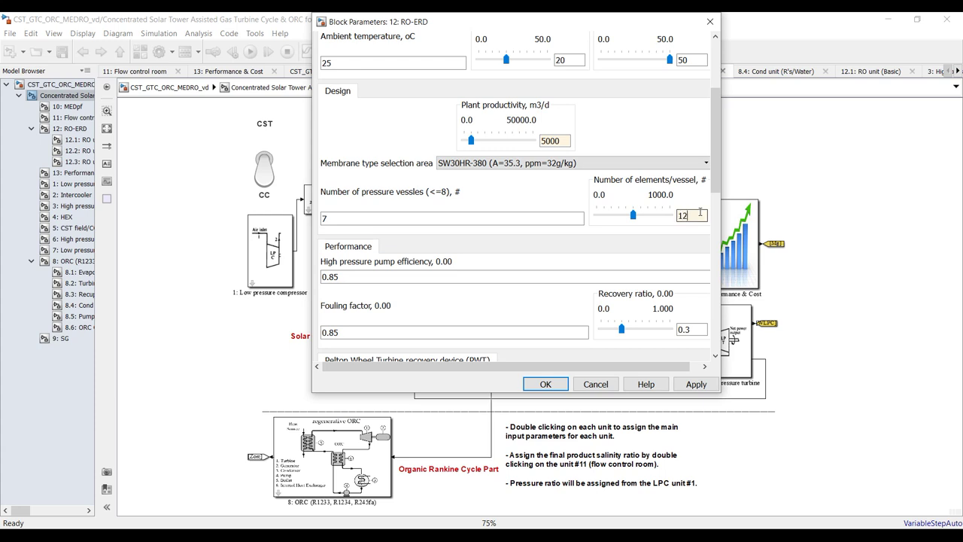
pyautogui.write('0')
pyautogui.doubleClick(463, 220)
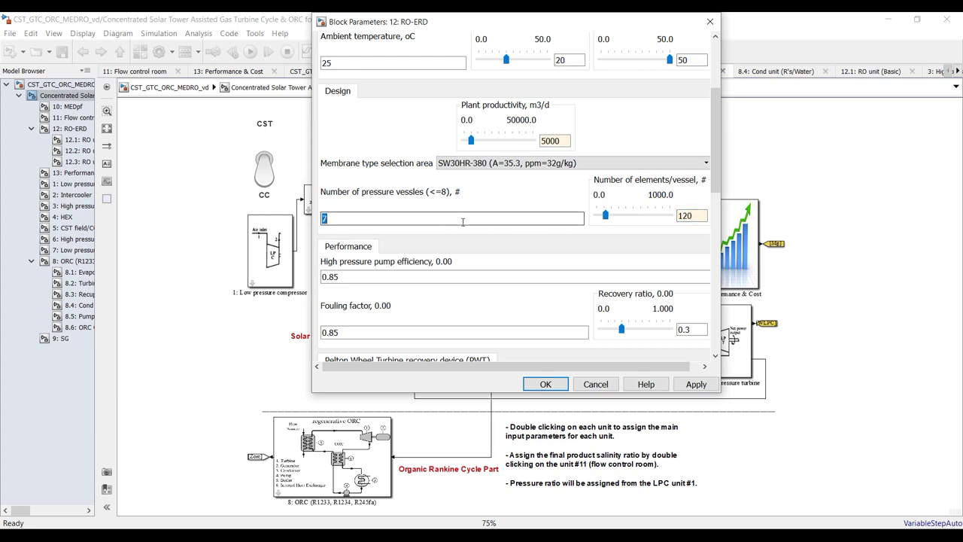
pyautogui.write('8')
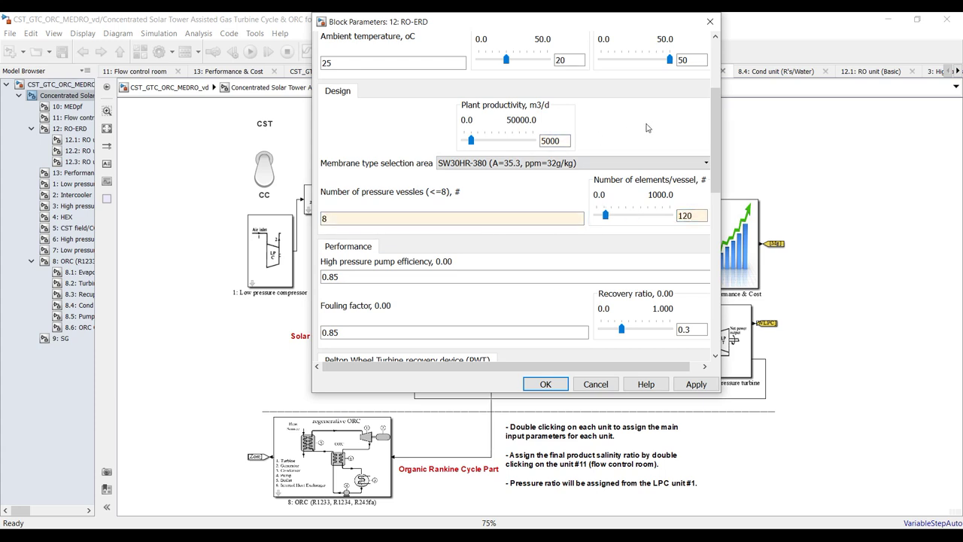
pyautogui.moveTo(716, 157); pyautogui.dragTo(717, 314)
pyautogui.click(688, 385)
pyautogui.click(546, 384)
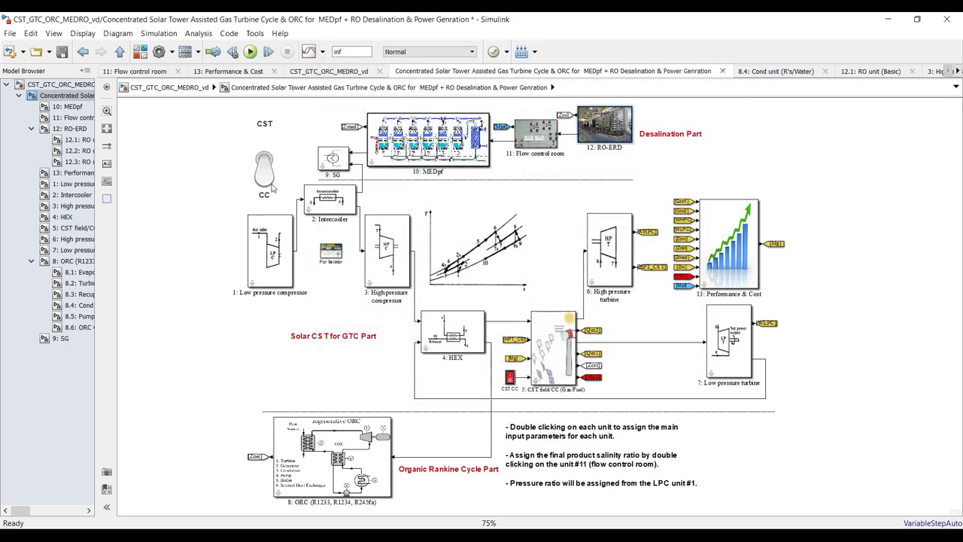
# Step: Set the flow control room's product salinity ratio to 150 ppm and apply it
pyautogui.doubleClick(539, 138)
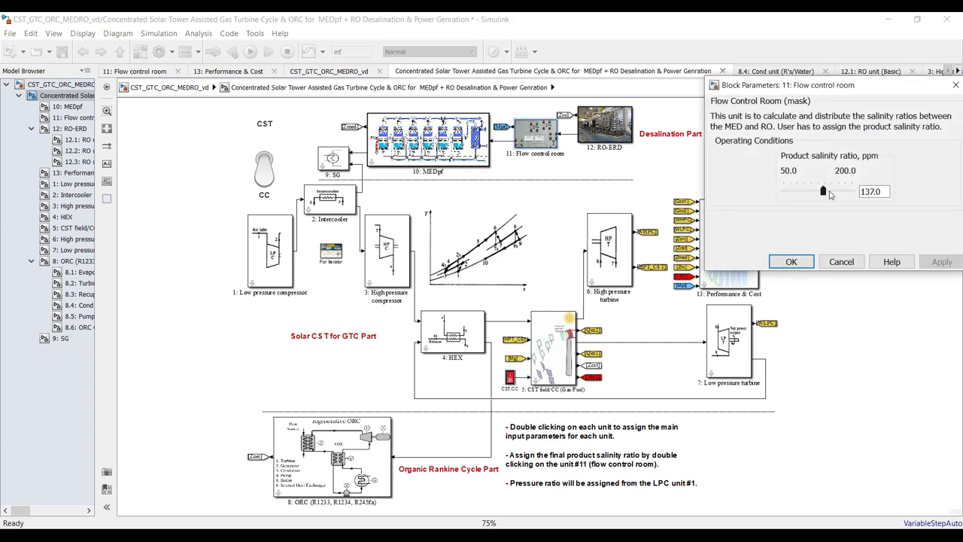
pyautogui.doubleClick(878, 195)
pyautogui.write('150')
pyautogui.click(941, 262)
pyautogui.click(791, 262)
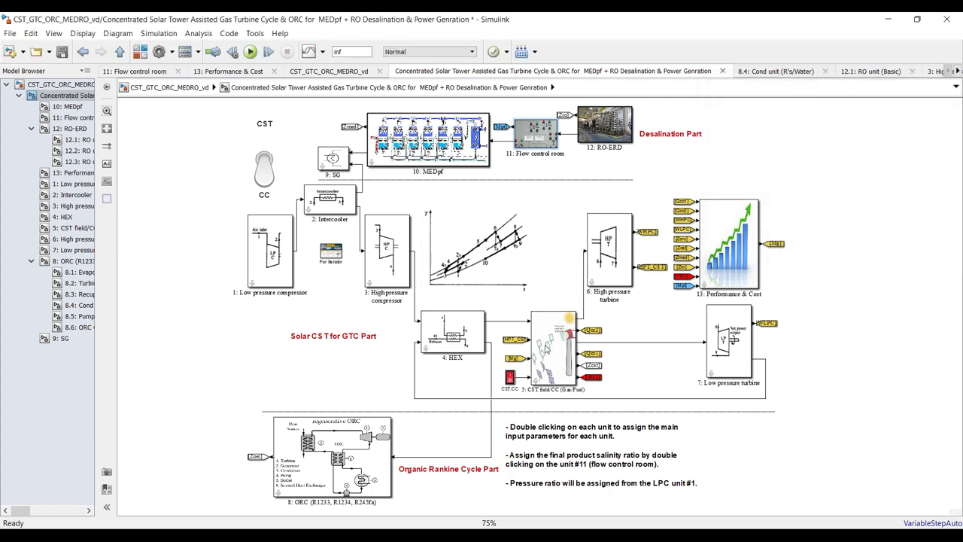
# Step: Open the low pressure compressor's parameters and check its pressure ratio setting
pyautogui.doubleClick(344, 50)
pyautogui.doubleClick(269, 248)
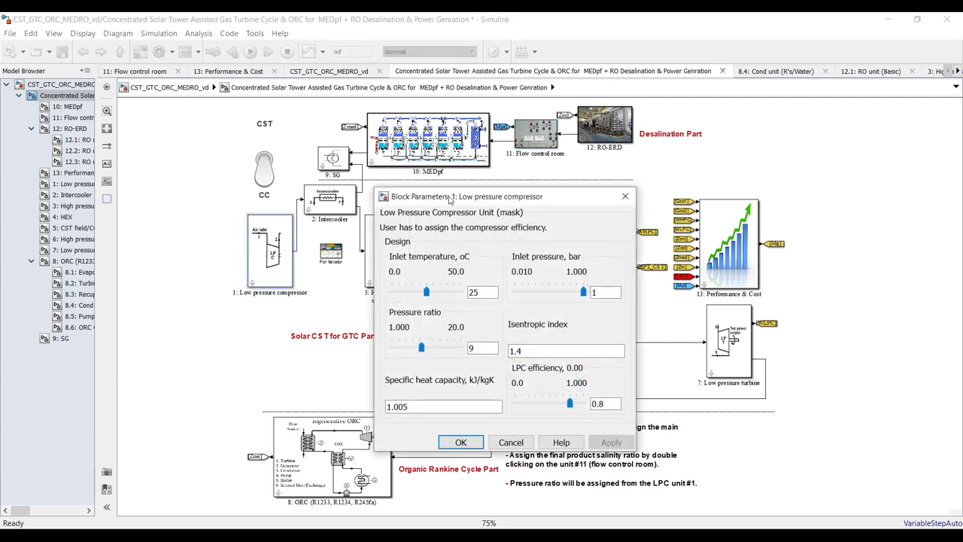
pyautogui.moveTo(450, 198); pyautogui.dragTo(108, 179)
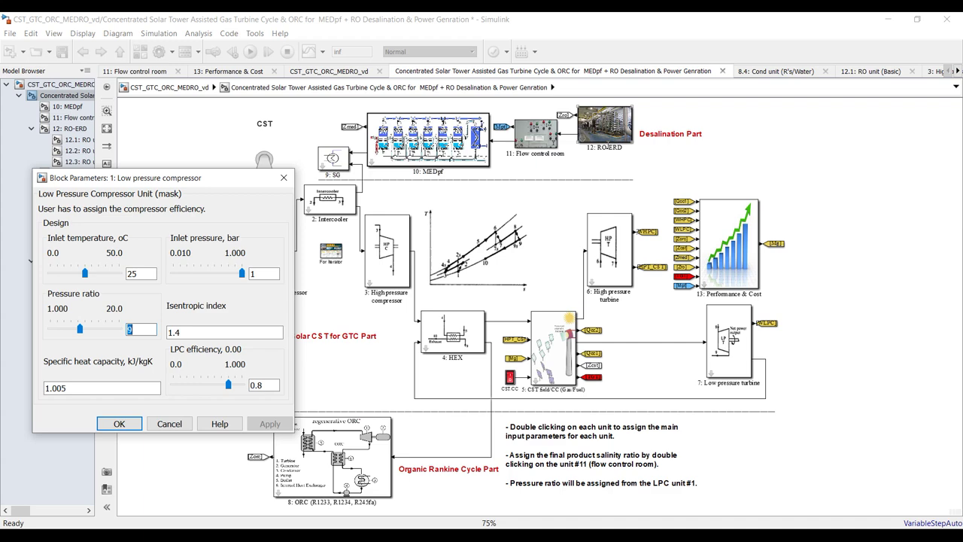
# Step: Open the RO-ERD and Performance & Cost parameter dialogs and place them side by side to compare their inputs
pyautogui.doubleClick(611, 131)
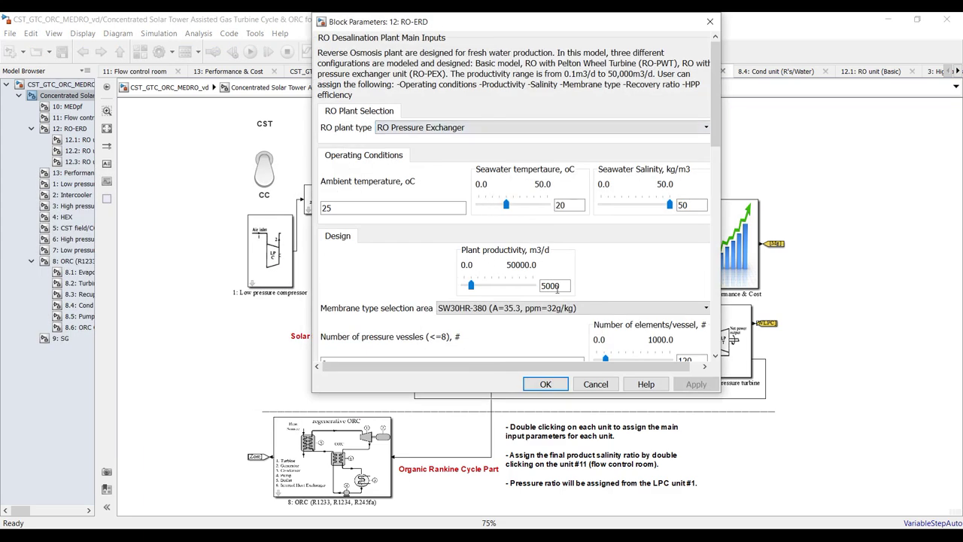
pyautogui.moveTo(634, 25); pyautogui.dragTo(533, 92)
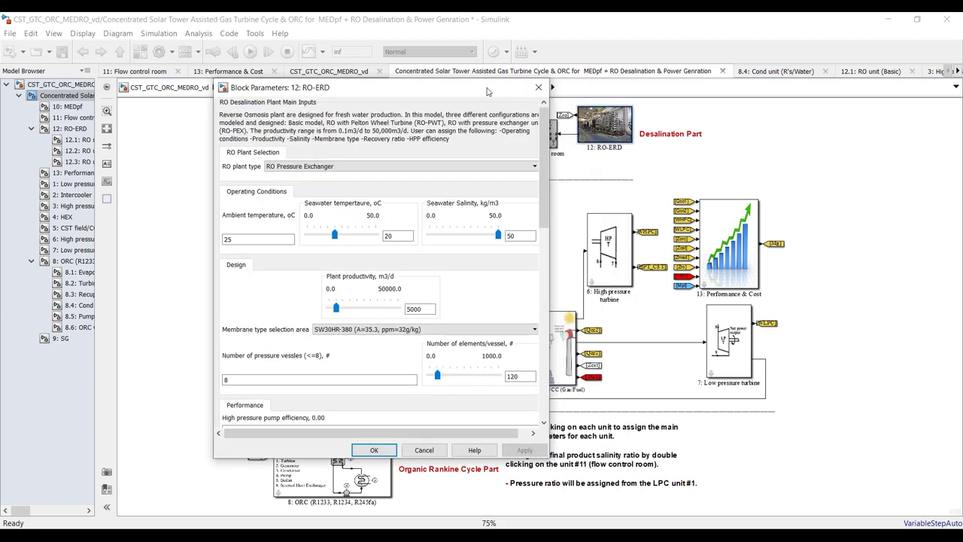
pyautogui.moveTo(487, 91); pyautogui.dragTo(444, 94)
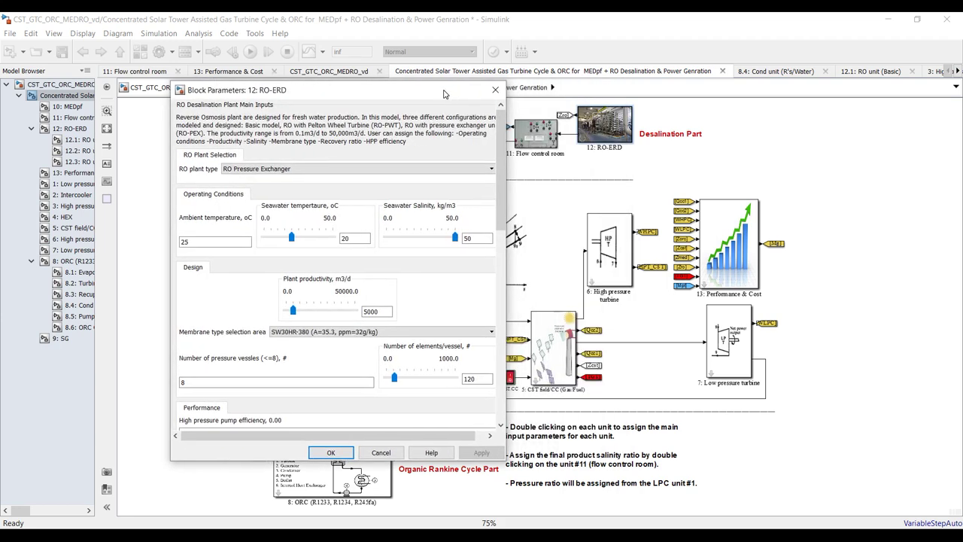
pyautogui.doubleClick(743, 236)
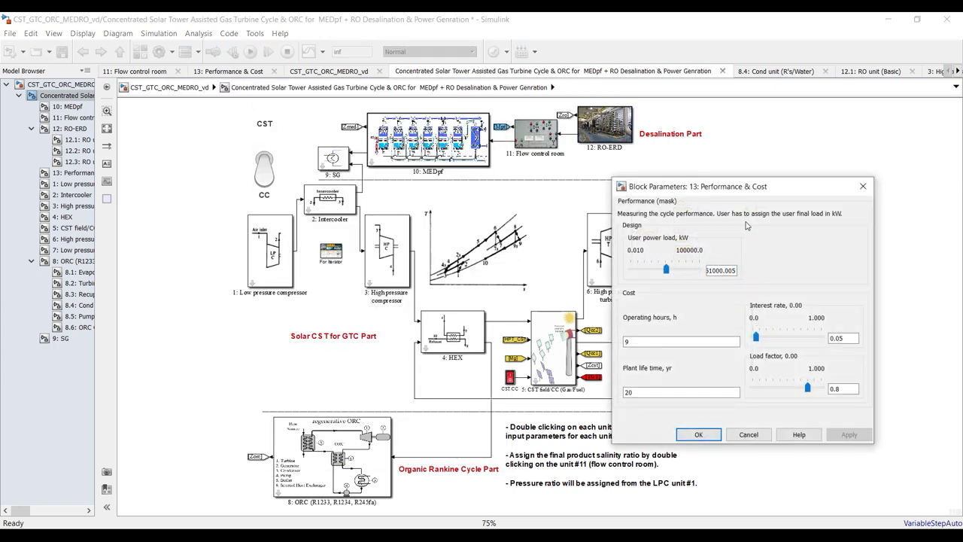
pyautogui.moveTo(735, 191); pyautogui.dragTo(538, 175)
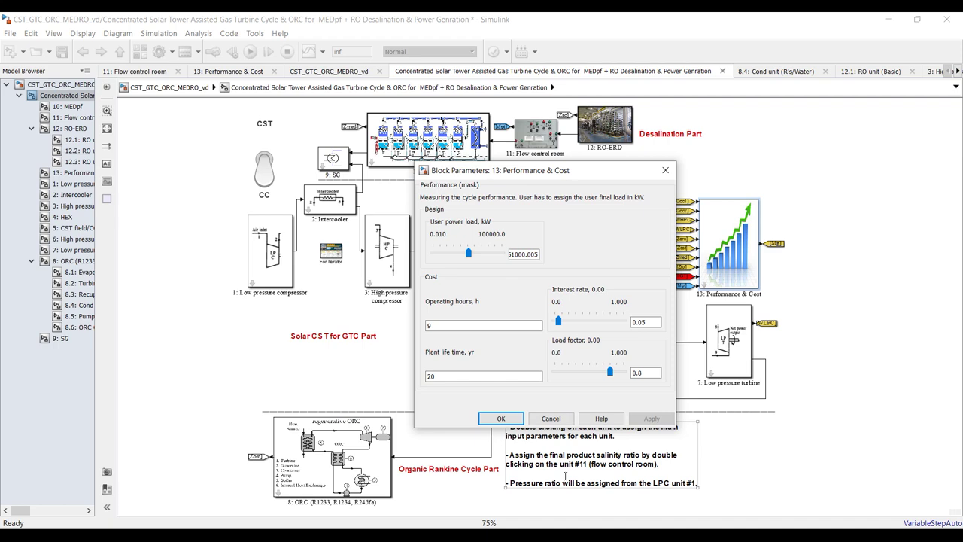
pyautogui.moveTo(557, 536)
pyautogui.click(557, 501)
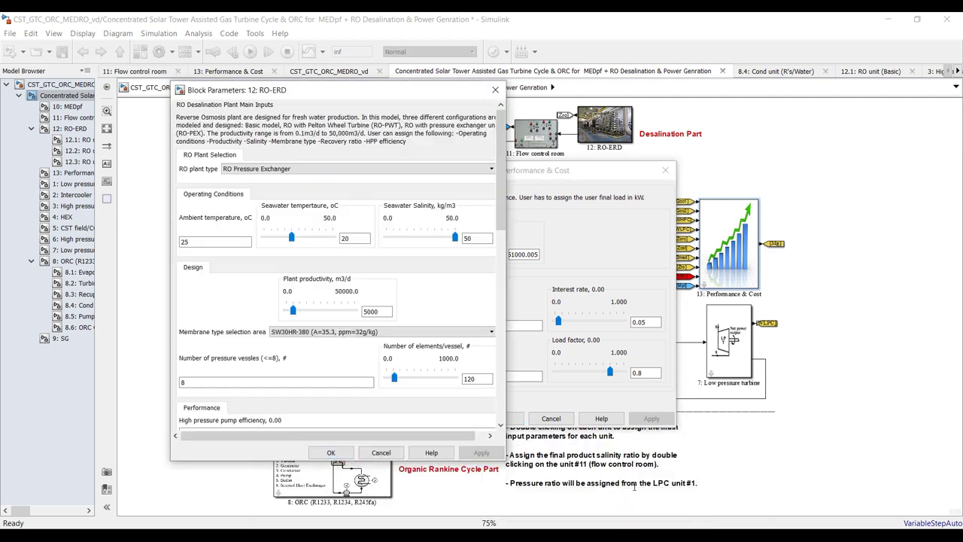
pyautogui.moveTo(579, 182); pyautogui.dragTo(674, 95)
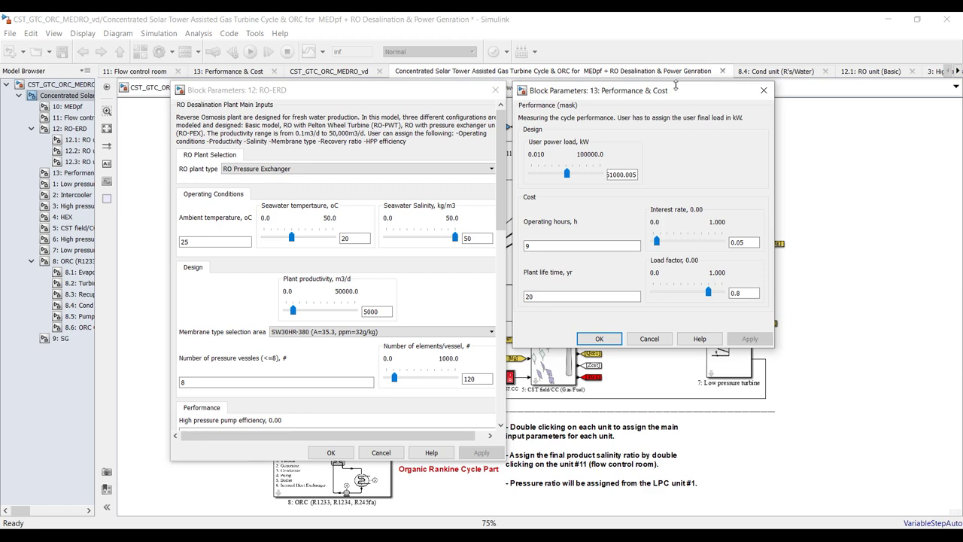
# Step: Arrange the Low pressure compressor, RO-ERD and Performance & Cost parameter dialogs side by side without overlap
pyautogui.moveTo(672, 95); pyautogui.dragTo(805, 91)
pyautogui.moveTo(329, 93); pyautogui.dragTo(465, 91)
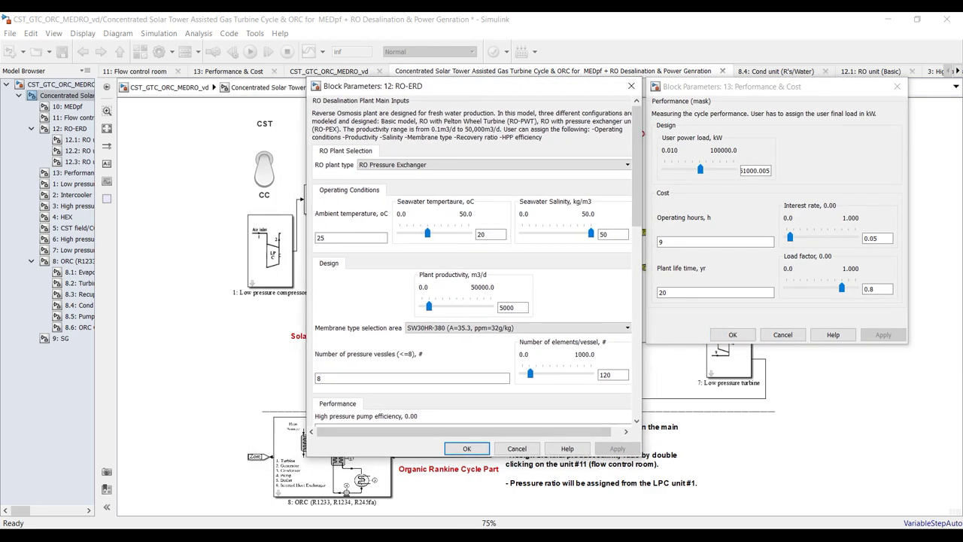
pyautogui.moveTo(512, 535)
pyautogui.click(575, 489)
pyautogui.moveTo(238, 181); pyautogui.dragTo(240, 92)
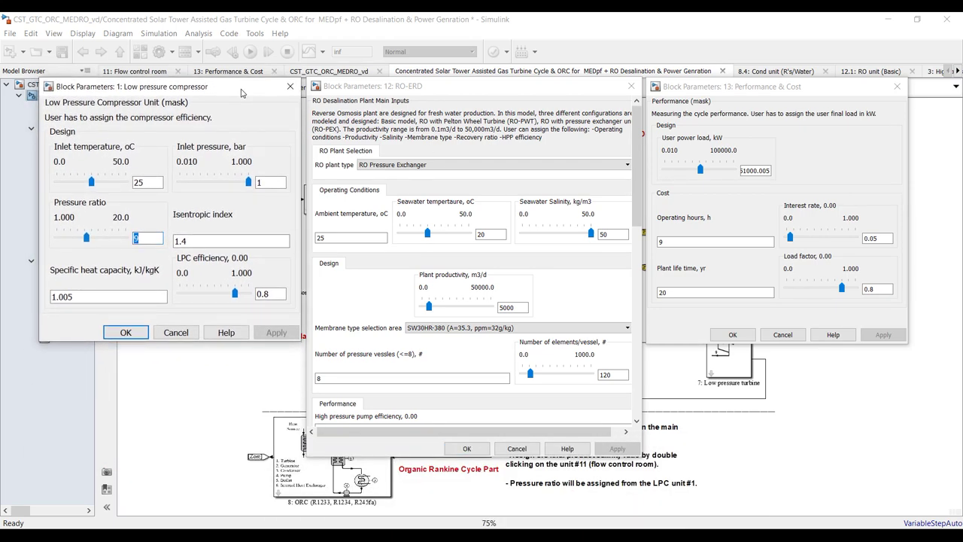
# Step: Open the Performance & Cost subsystem from the model and stop streaming its Qadd signal
pyautogui.click(549, 17)
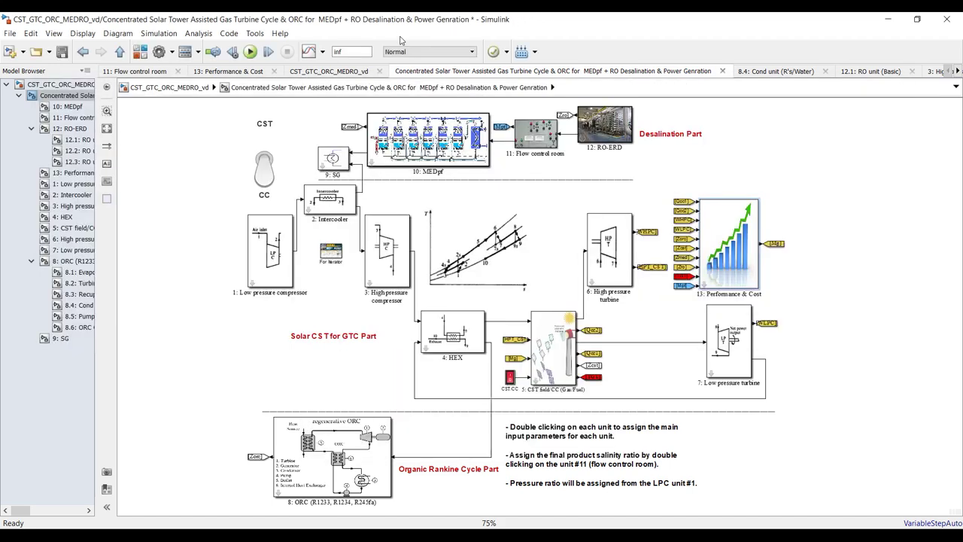
pyautogui.click(349, 51)
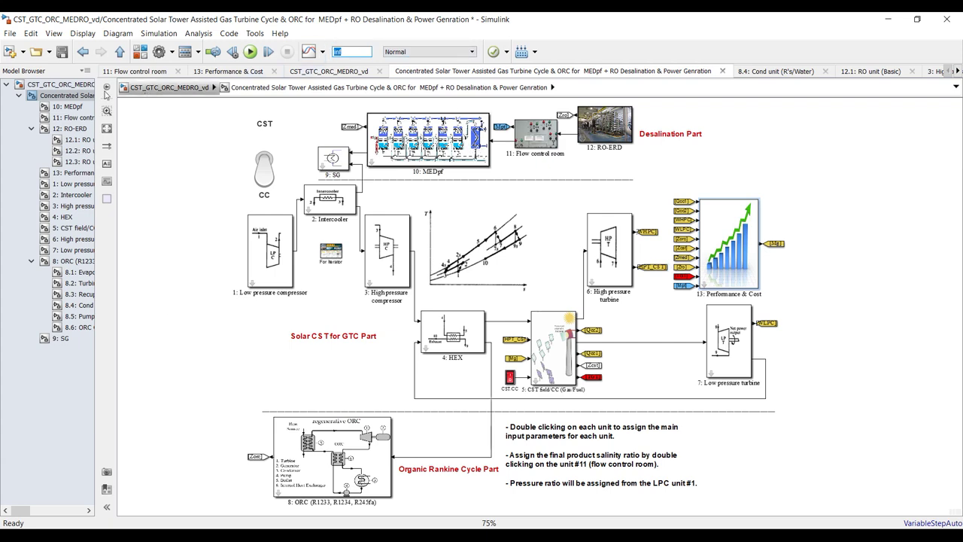
pyautogui.click(70, 173)
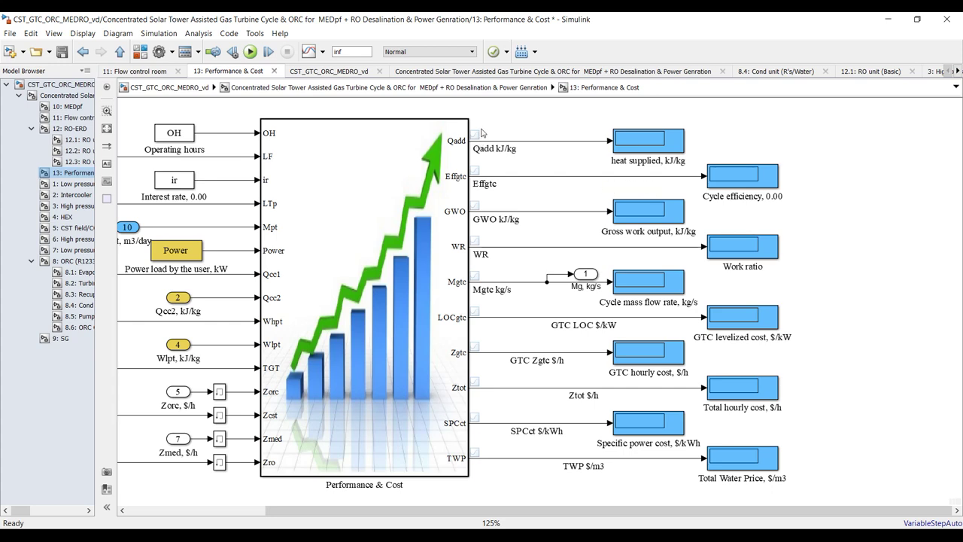
pyautogui.scroll(3, 483, 134)
pyautogui.scroll(3, 483, 134)
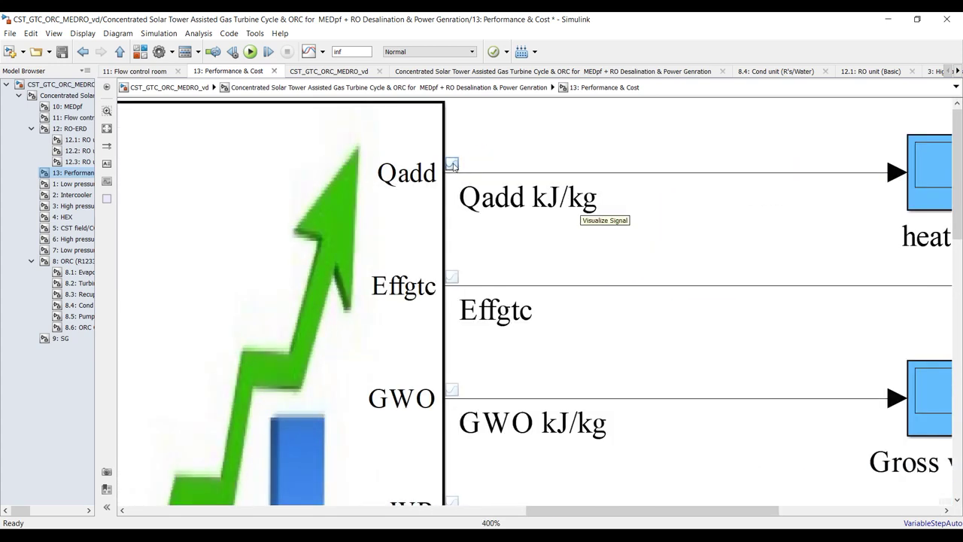
pyautogui.click(661, 178)
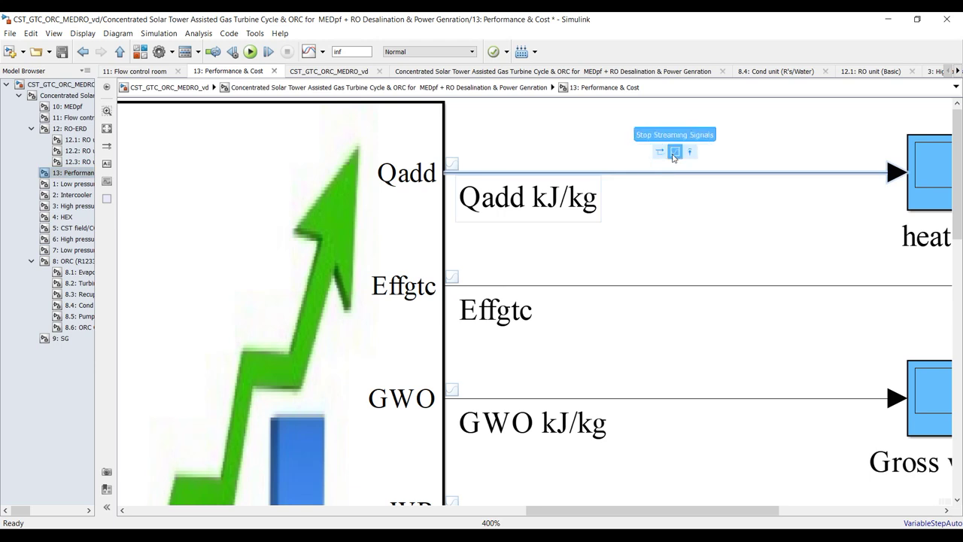
pyautogui.click(322, 52)
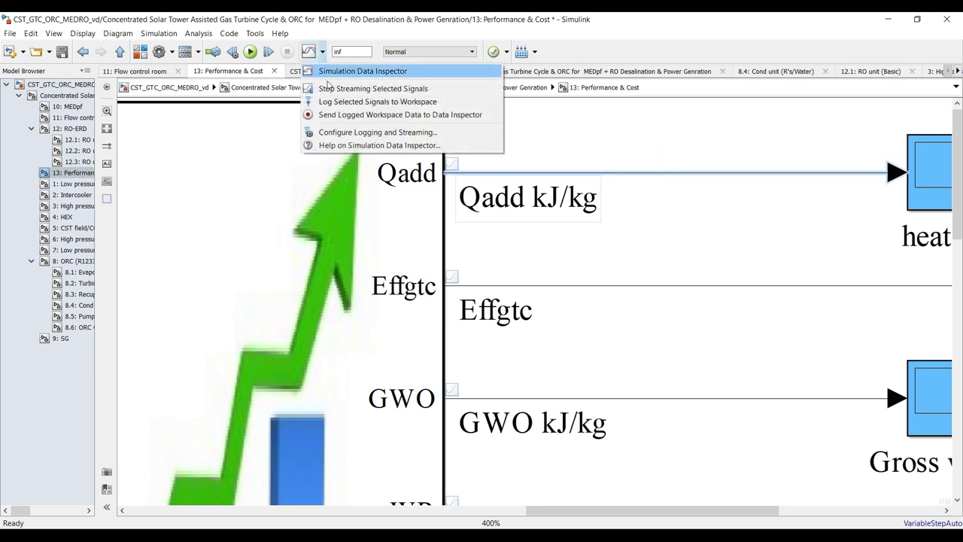
pyautogui.click(376, 88)
pyautogui.click(674, 207)
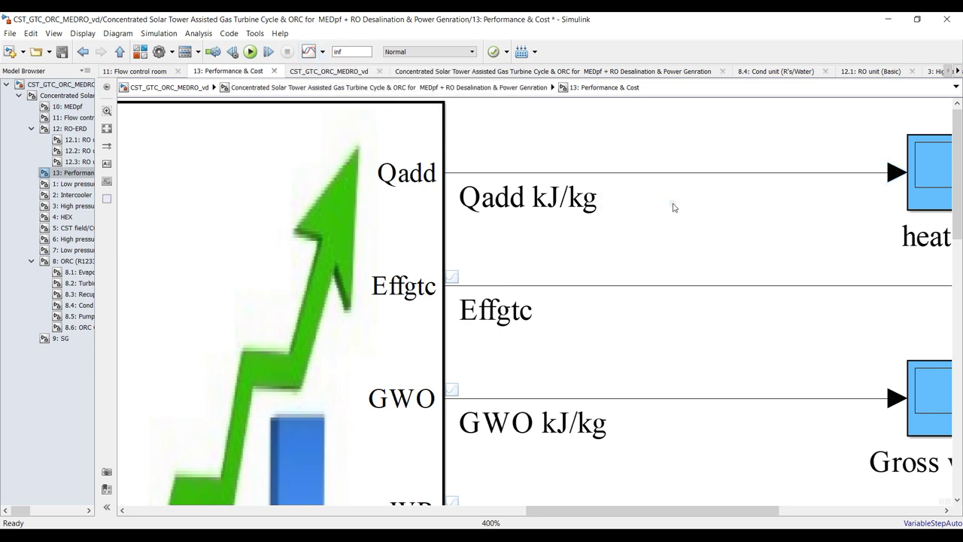
# Step: Select the Qadd signal line again and enable its streaming to the Simulation Data Inspector
pyautogui.moveTo(665, 136); pyautogui.dragTo(520, 221)
pyautogui.click(662, 193)
pyautogui.click(661, 174)
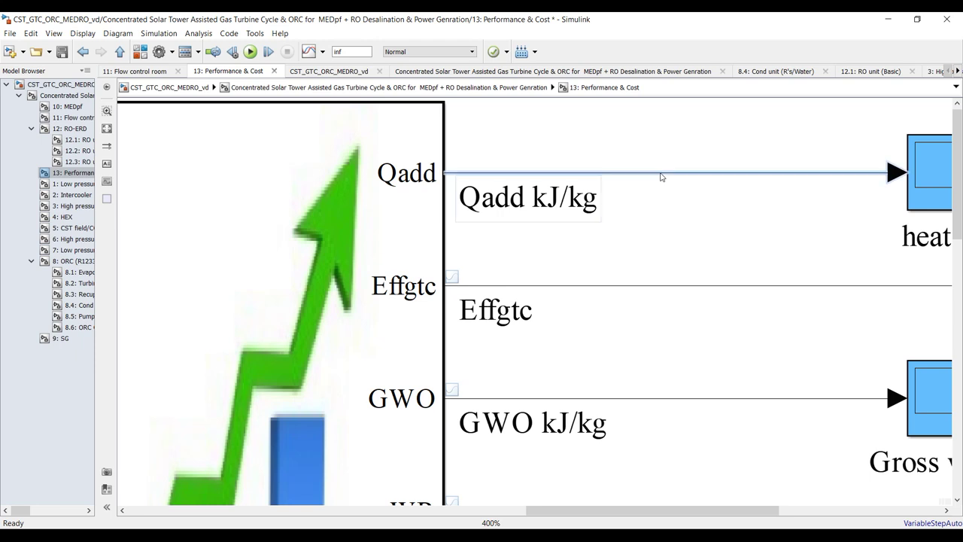
pyautogui.click(322, 51)
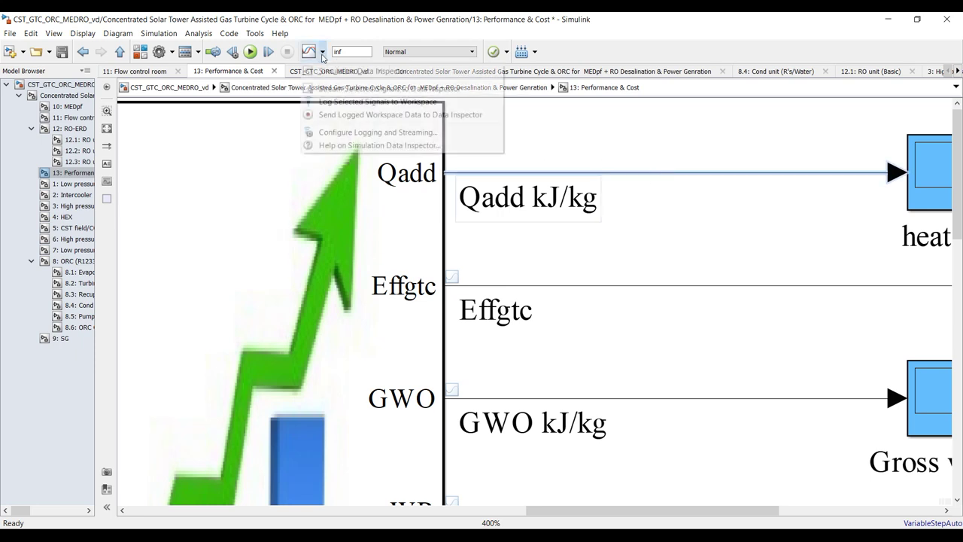
pyautogui.click(344, 89)
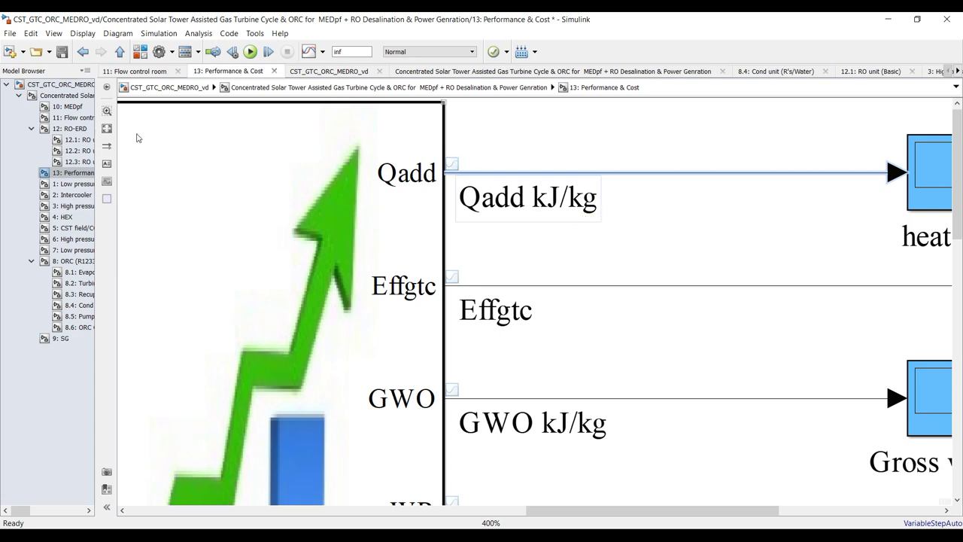
# Step: Return to the full plant diagram and run the simulation with infinite stop time
pyautogui.click(107, 128)
pyautogui.click(68, 96)
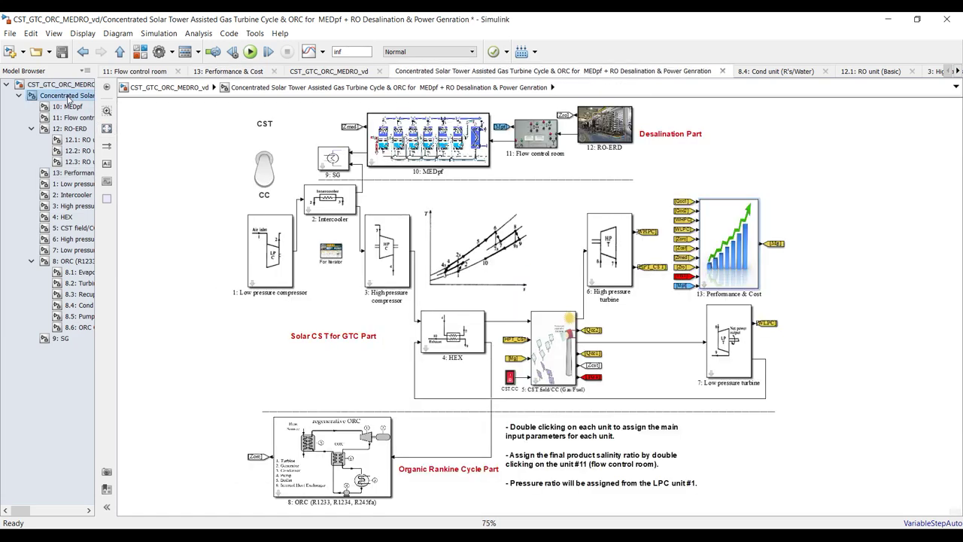
pyautogui.click(254, 54)
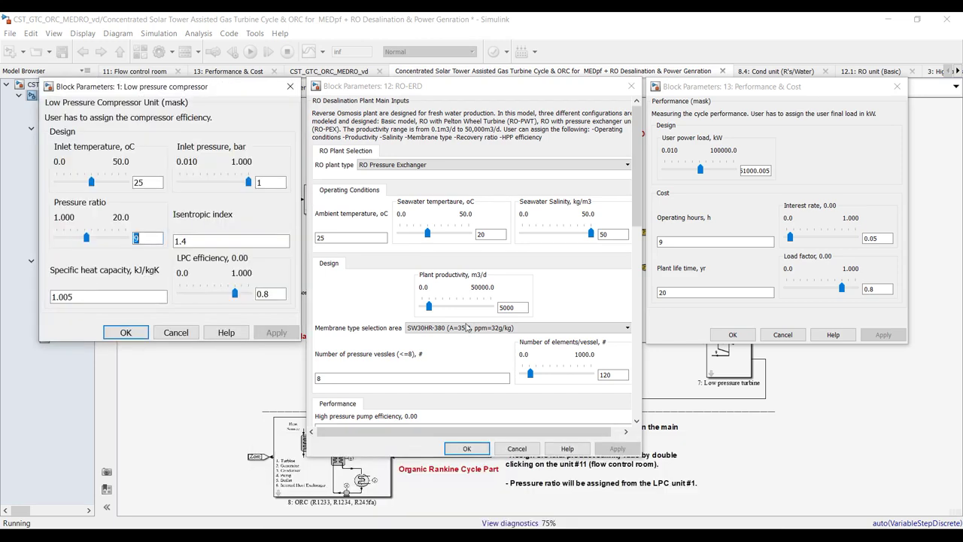
# Step: Raise the low pressure compressor's pressure ratio to 10.310 while the simulation runs
pyautogui.click(86, 237)
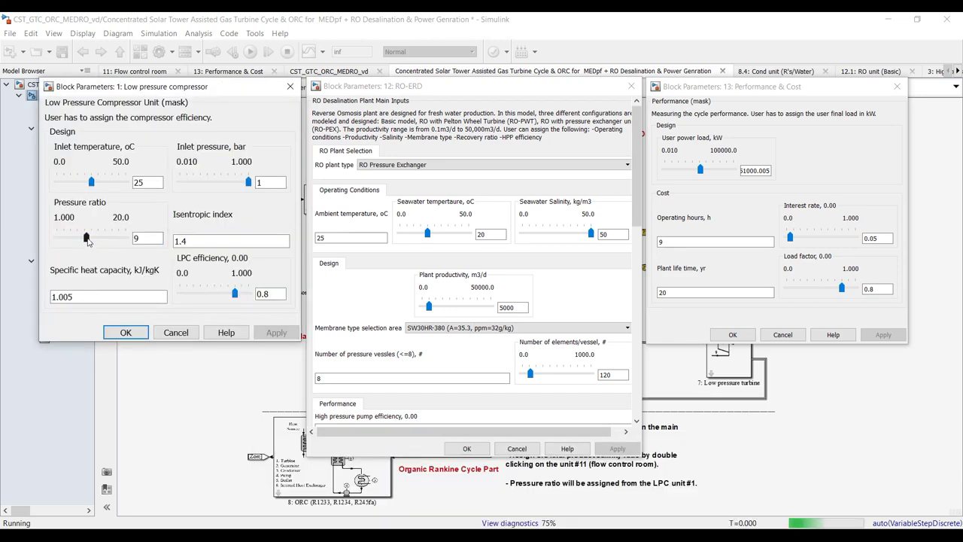
pyautogui.moveTo(86, 238); pyautogui.dragTo(88, 238)
pyautogui.press('Right')
pyautogui.press('Right')
pyautogui.press('Right')
pyautogui.press('Right')
pyautogui.press('Right')
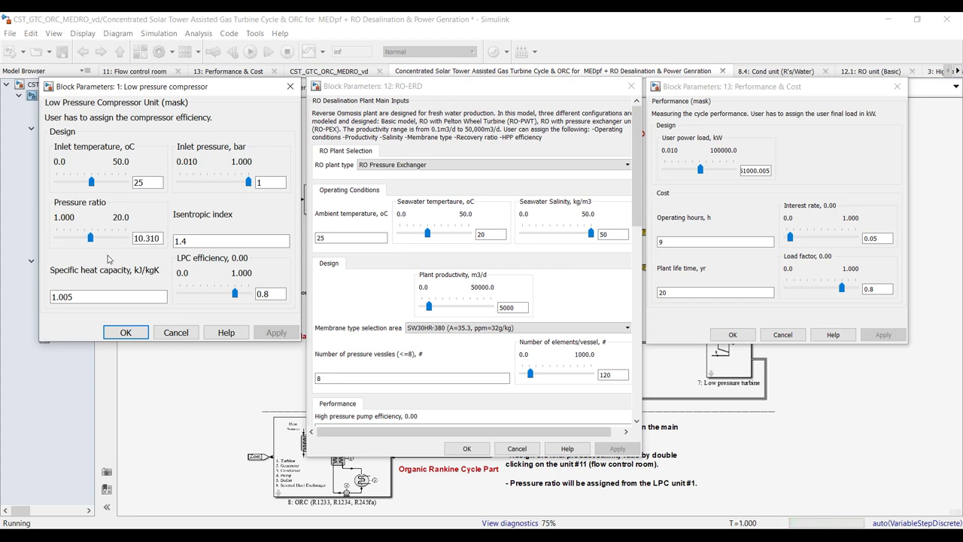
# Step: Raise the RO-ERD plant productivity to 7000 m3/d and the number of elements per vessel to 180
pyautogui.click(429, 307)
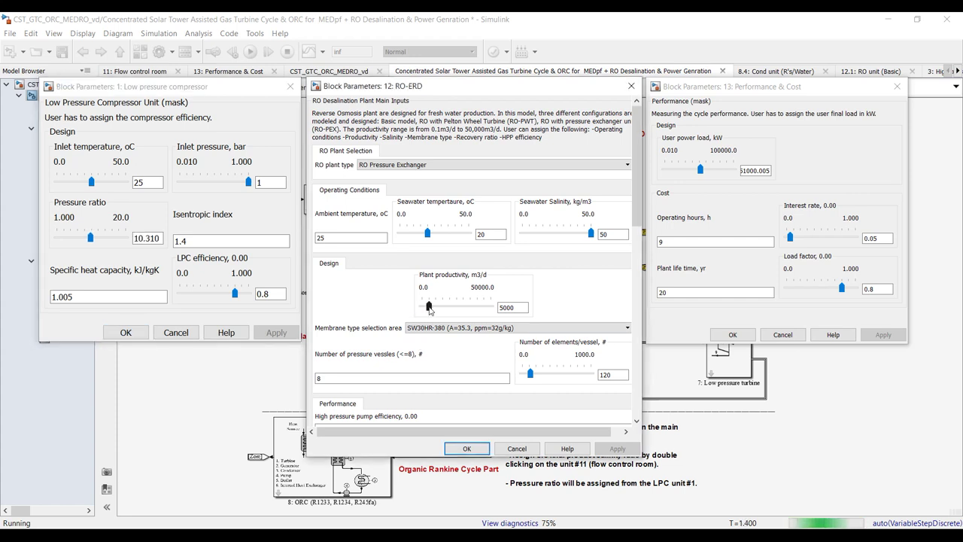
pyautogui.press('Right')
pyautogui.press('Right')
pyautogui.press('Right')
pyautogui.press('Right')
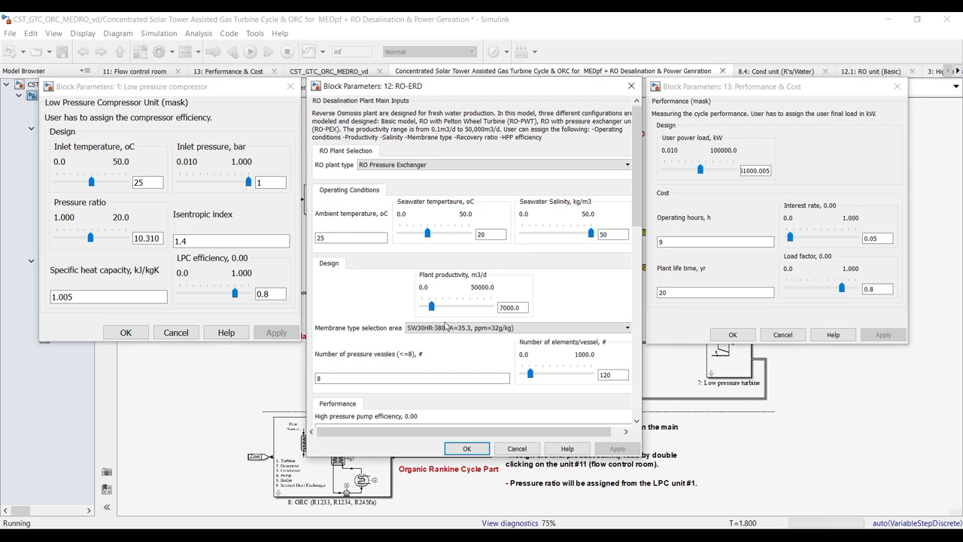
pyautogui.click(531, 374)
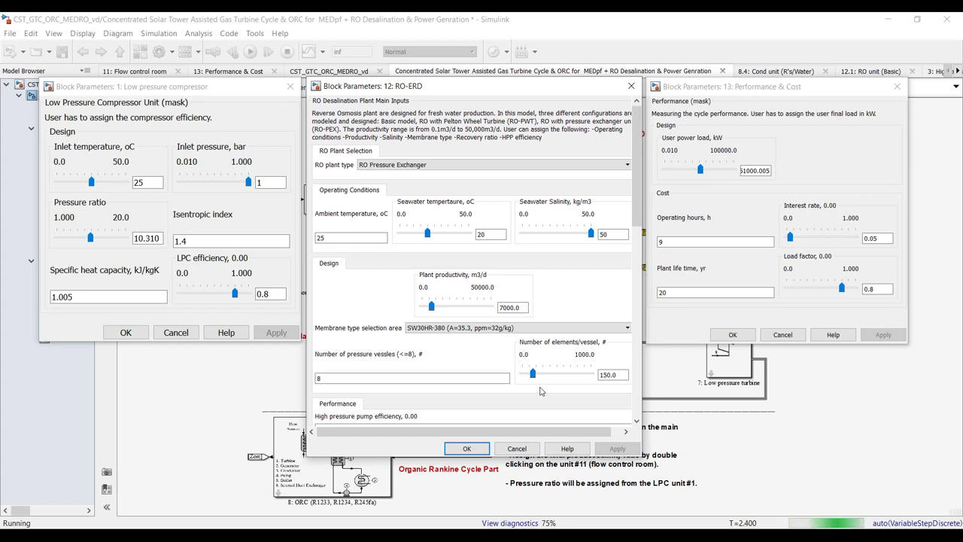
pyautogui.moveTo(540, 390); pyautogui.dragTo(541, 391)
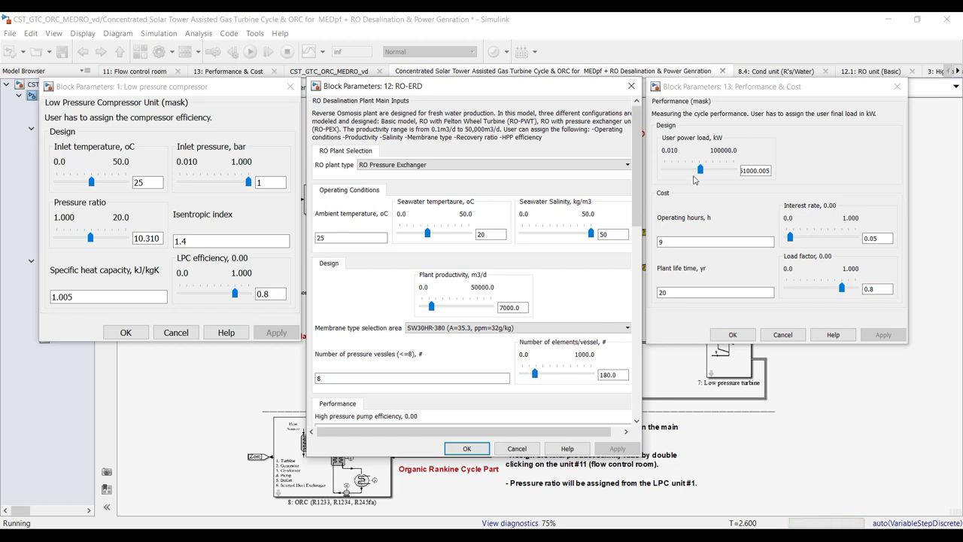
# Step: Lower the user power load in the Performance & Cost parameters to about 31000 kW
pyautogui.click(700, 171)
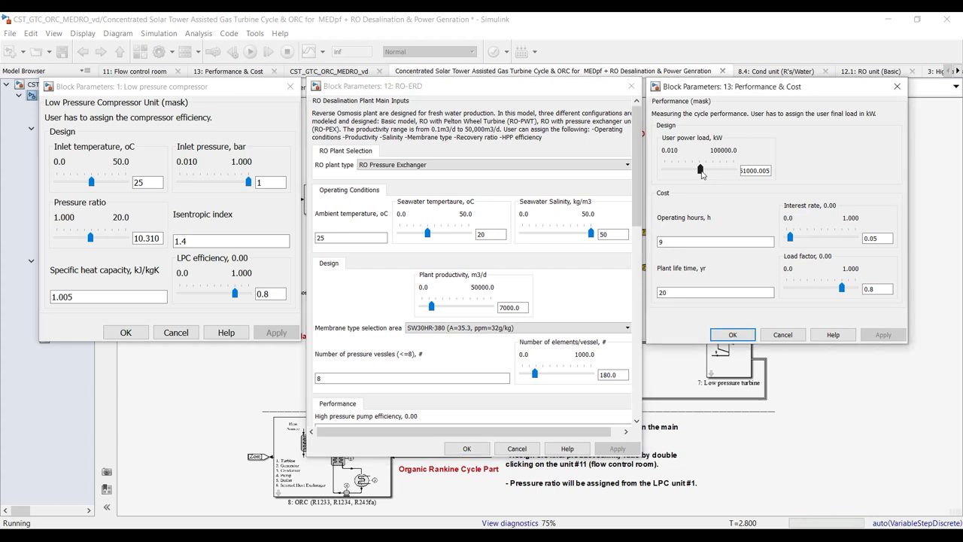
pyautogui.press('Left')
pyautogui.press('Left')
pyautogui.press('Left')
pyautogui.press('Left')
pyautogui.press('Left')
pyautogui.press('Left')
pyautogui.press('Left')
pyautogui.press('Left')
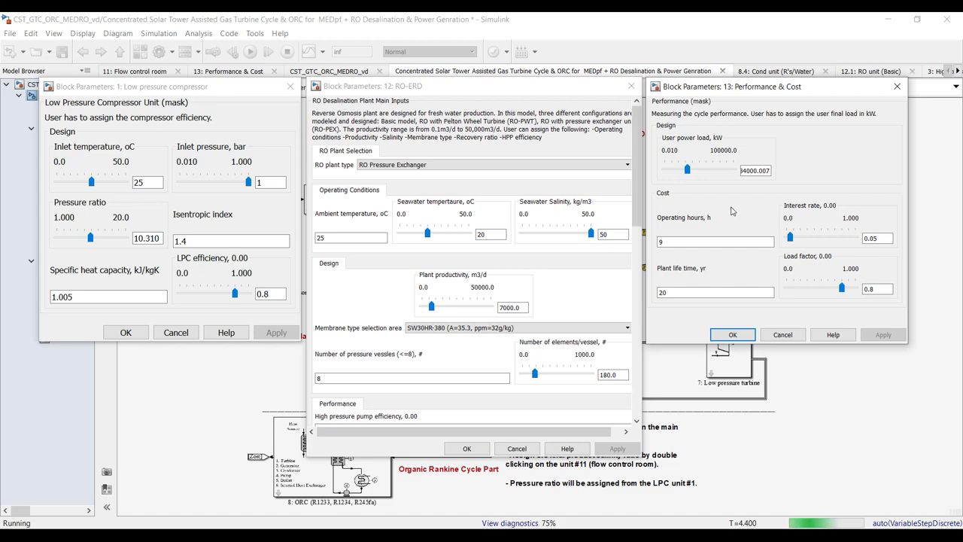
pyautogui.press('Left')
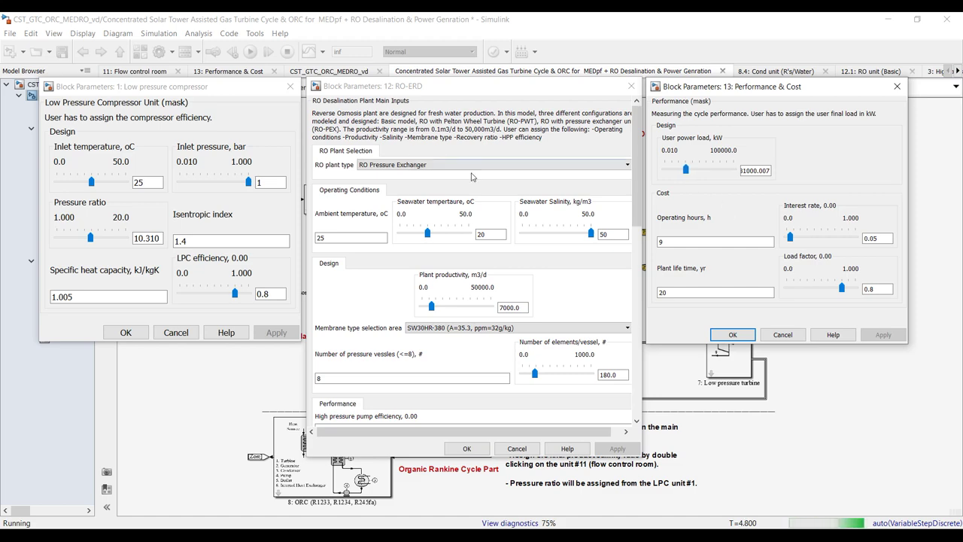
# Step: Stop the simulation and open the Simulation Data Inspector full screen with the list of run signals enlarged
pyautogui.click(334, 24)
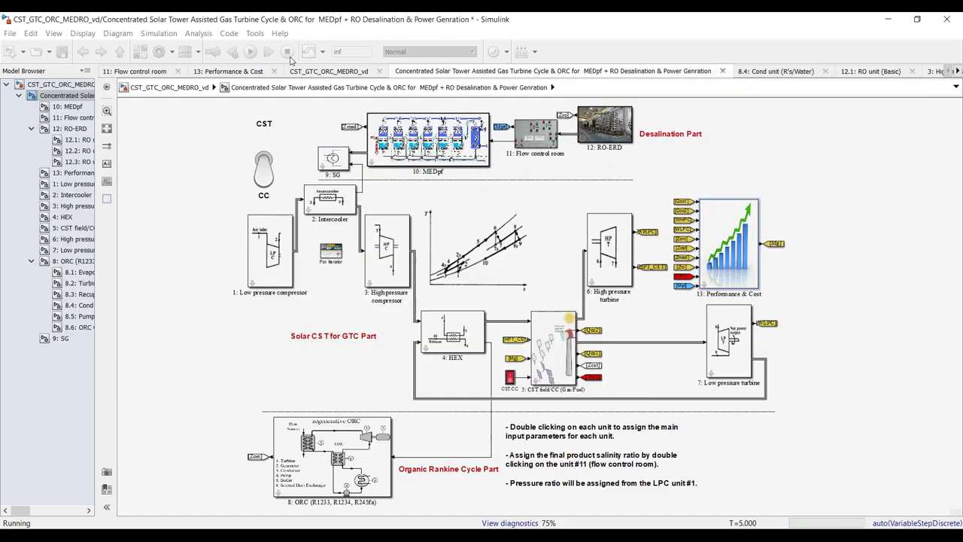
pyautogui.click(286, 52)
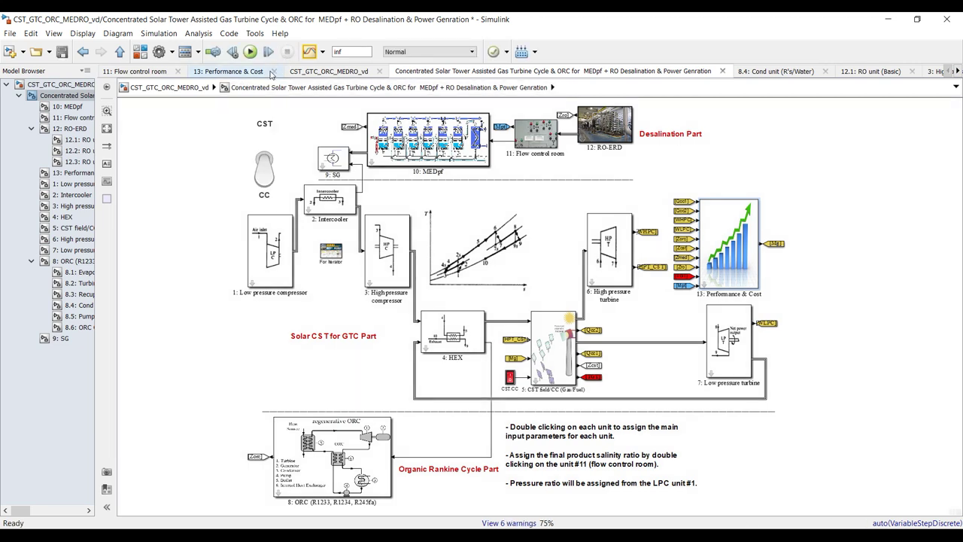
pyautogui.click(307, 54)
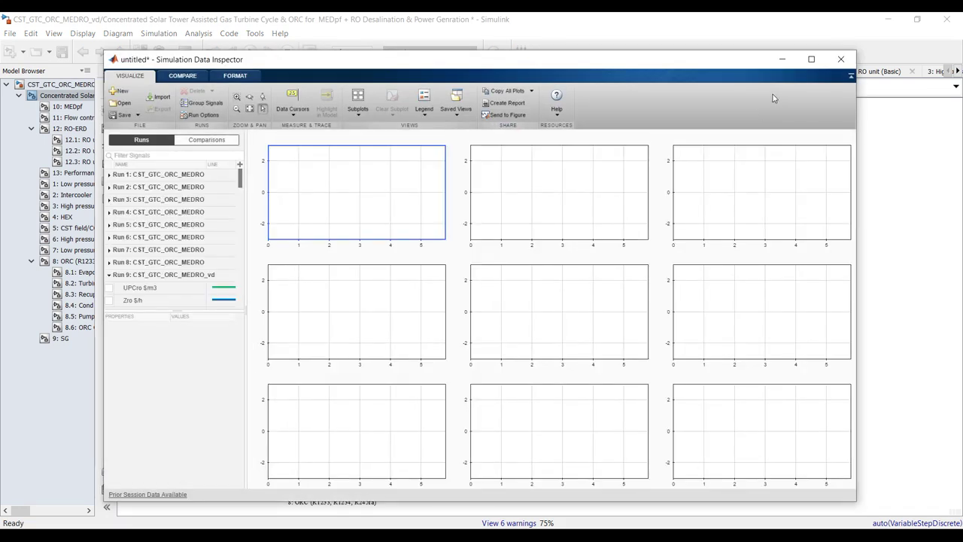
pyautogui.click(811, 59)
pyautogui.moveTo(83, 301); pyautogui.dragTo(83, 468)
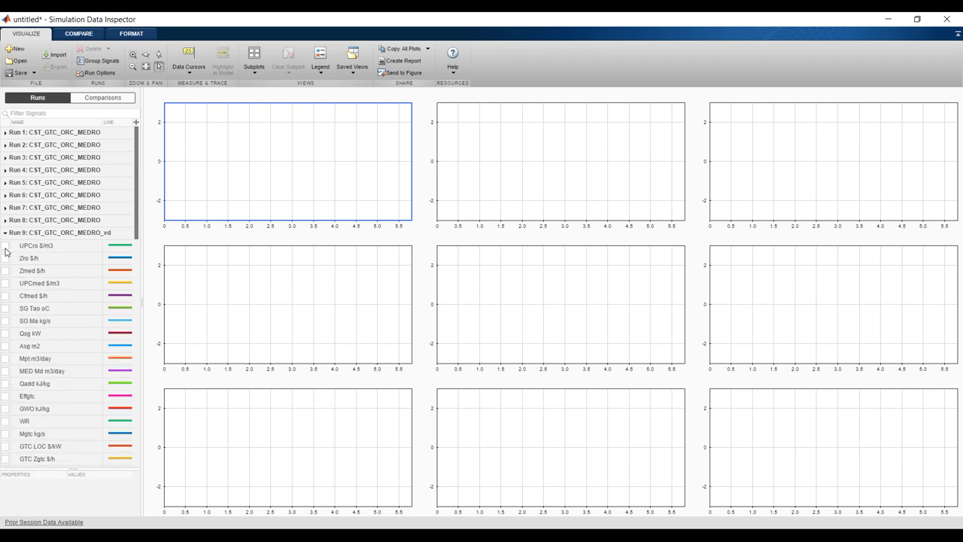
# Step: Plot the Run 9 signals UPCro, Zro and Zmed in separate subplots across the first row
pyautogui.click(5, 246)
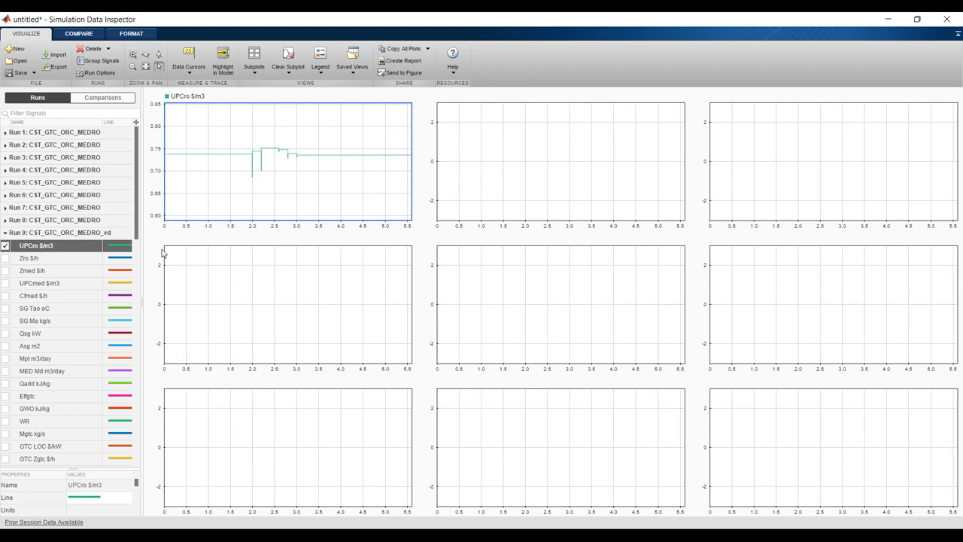
pyautogui.click(506, 138)
pyautogui.click(6, 258)
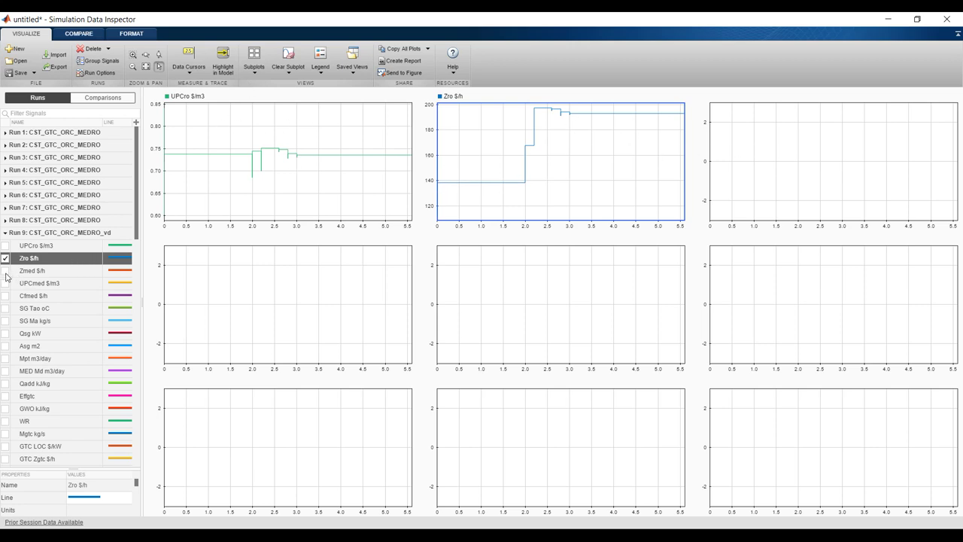
pyautogui.click(810, 169)
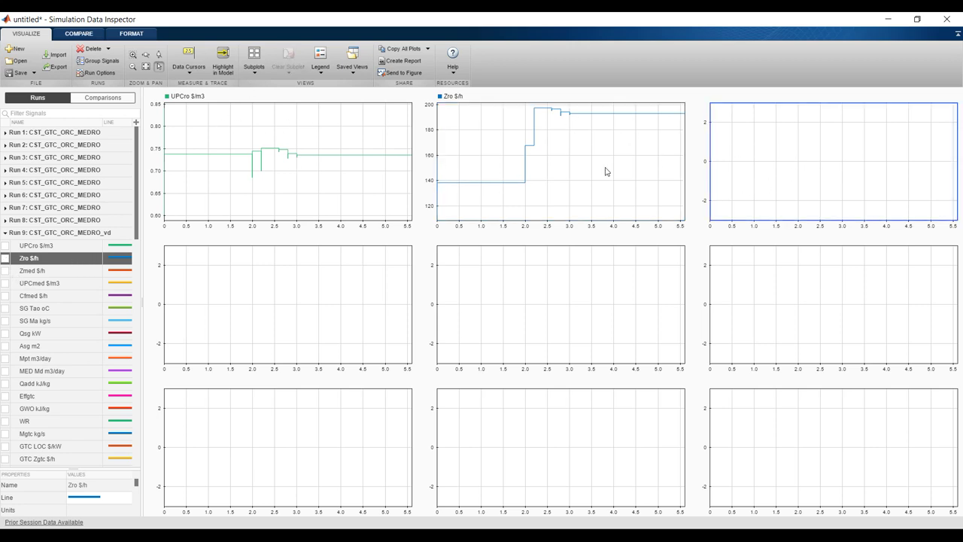
pyautogui.click(6, 270)
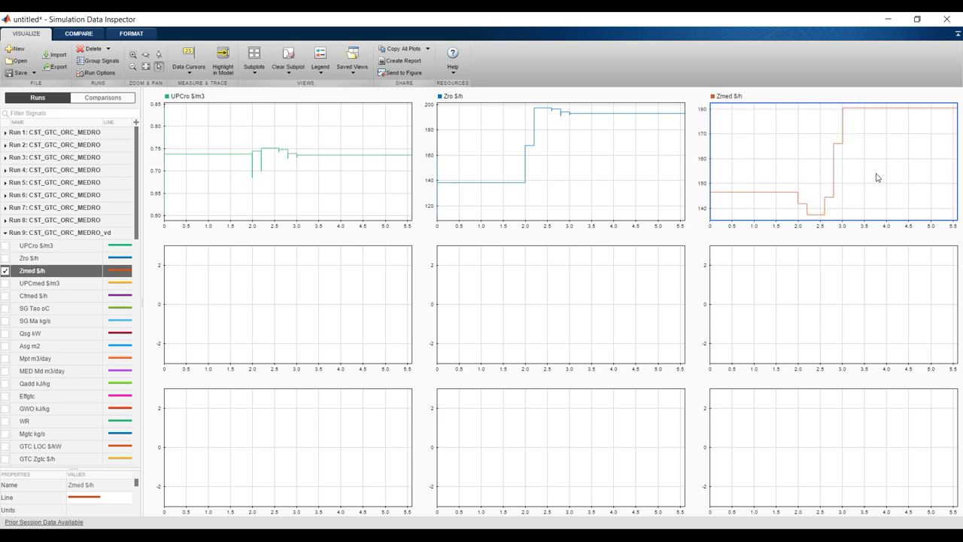
# Step: Plot UPCmed and UPCro together in the first subplot of the second row, and select the subplot beside it
pyautogui.click(296, 301)
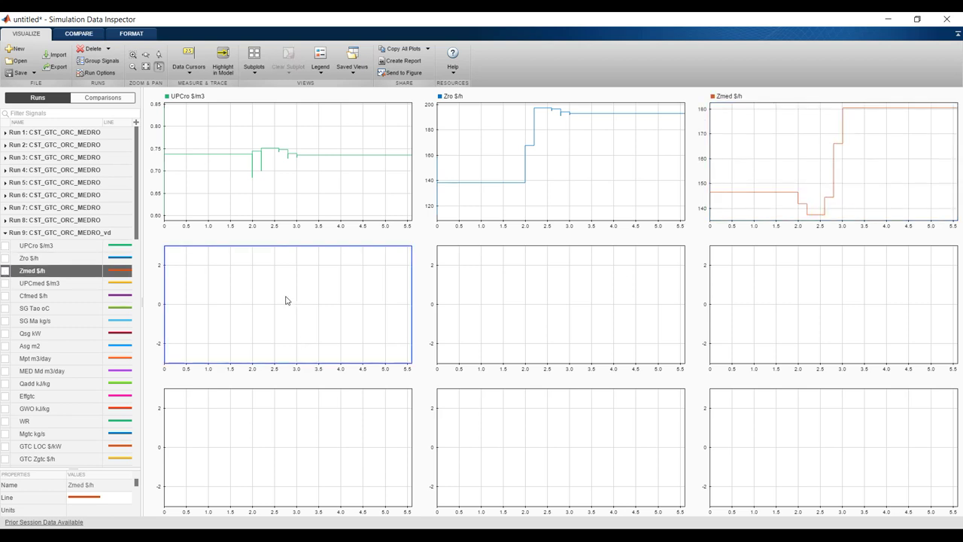
pyautogui.click(5, 284)
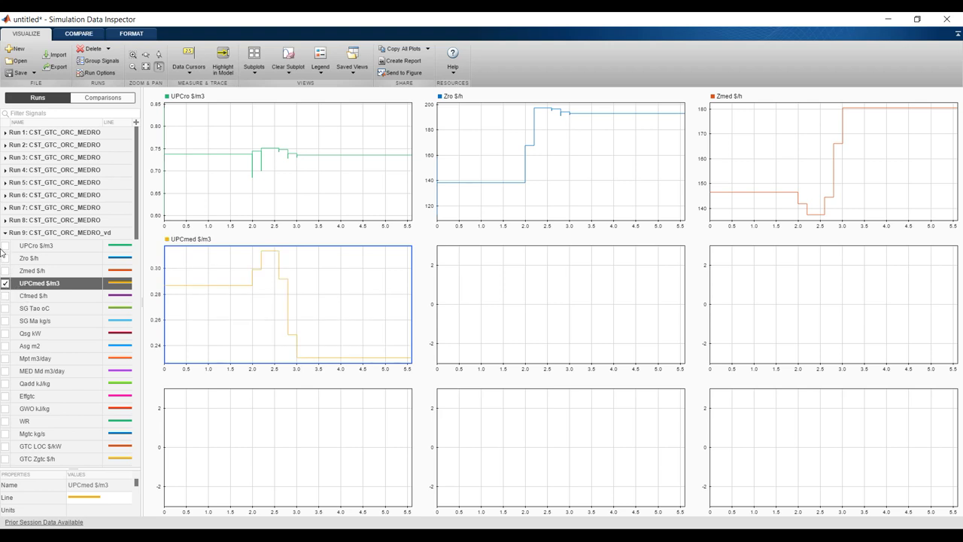
pyautogui.click(5, 246)
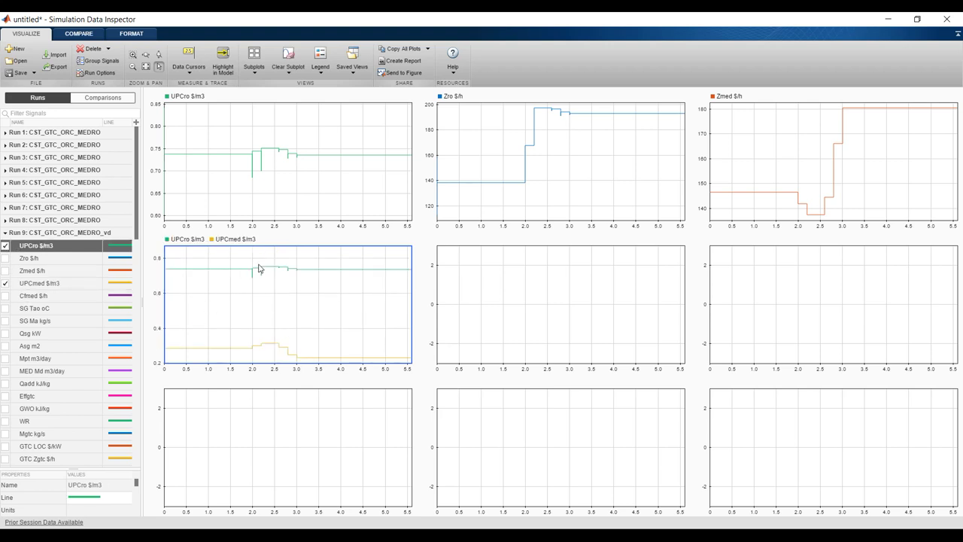
pyautogui.click(568, 271)
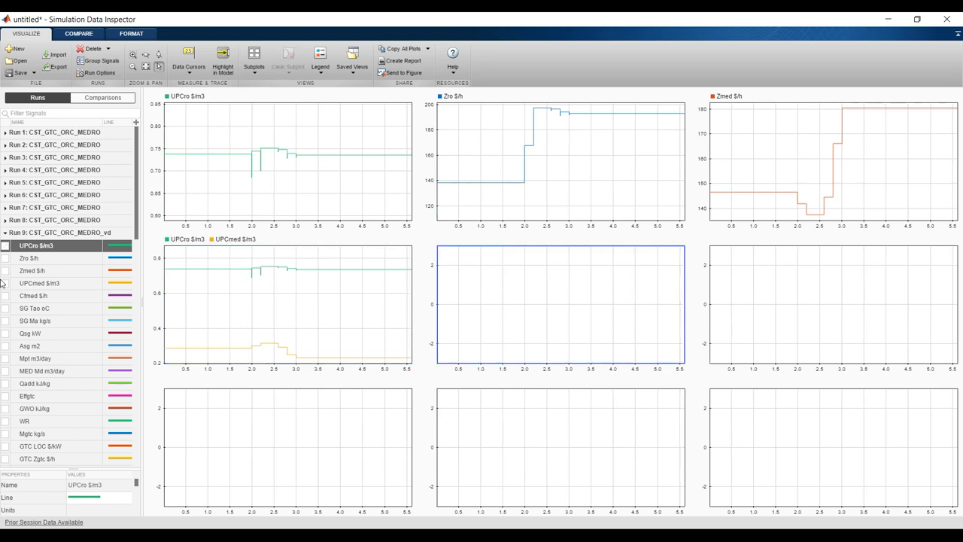
# Step: Plot Qsg kW in the second subplot of the second row and MED Md m3/day in the third
pyautogui.click(5, 333)
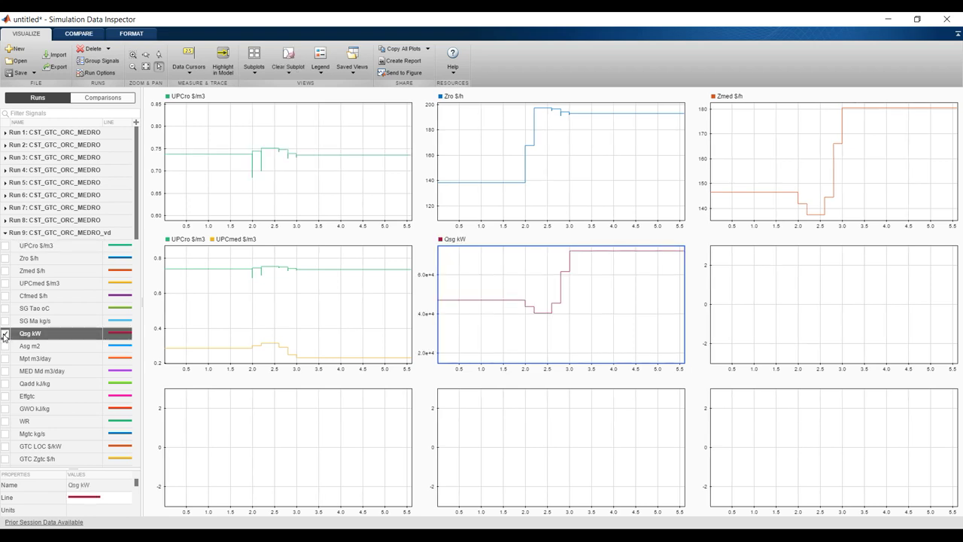
pyautogui.click(763, 299)
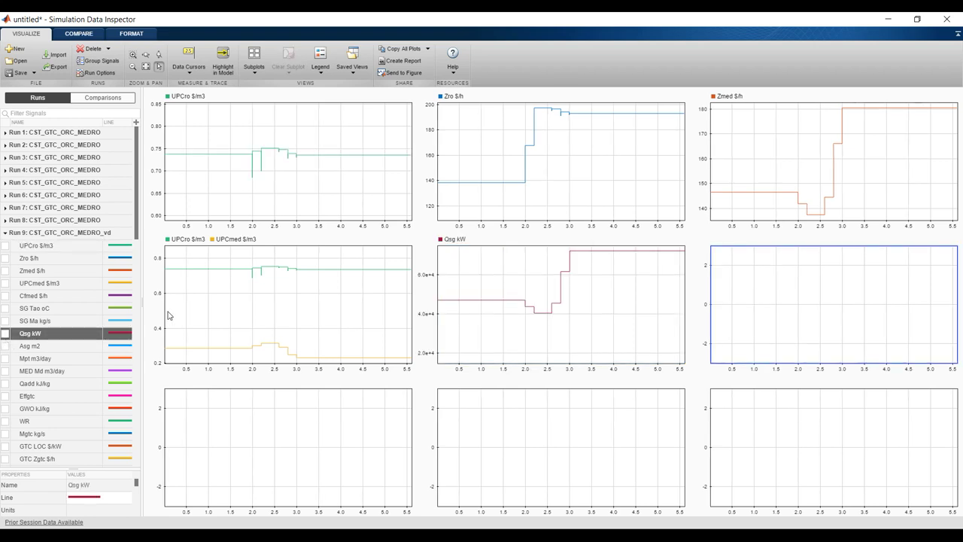
pyautogui.click(5, 371)
# Step: Plot the Run 9 signal Ztot $/h in the first subplot of the third row
pyautogui.click(219, 427)
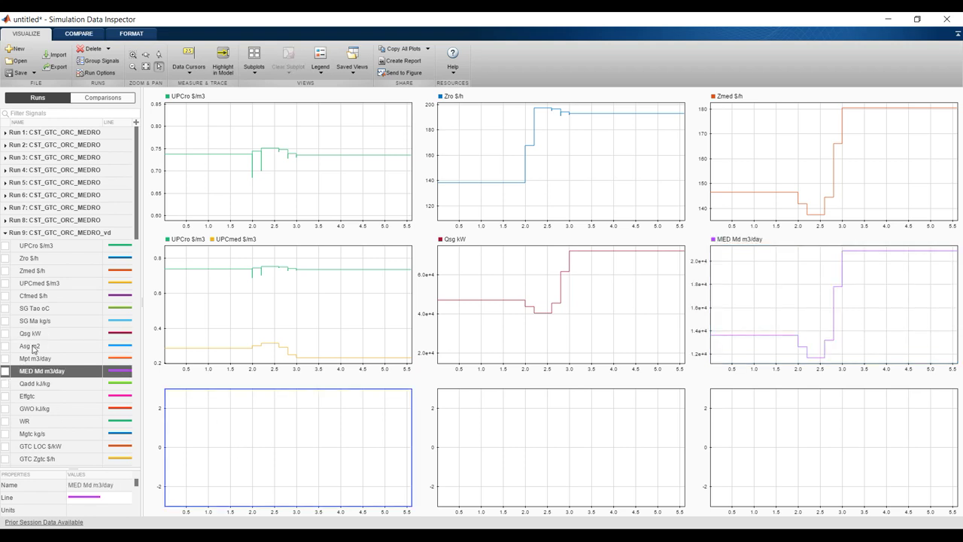
pyautogui.scroll(-5, 27, 339)
pyautogui.scroll(-4, 28, 347)
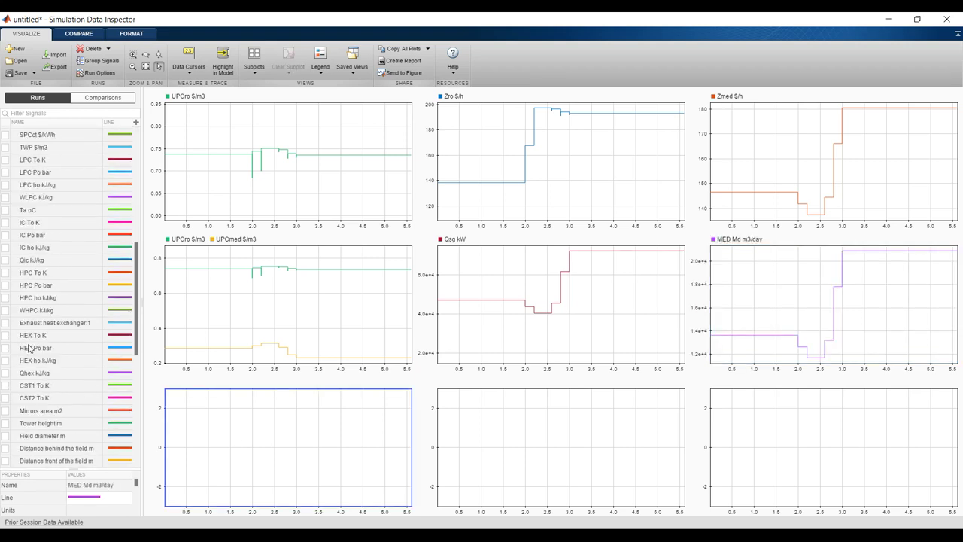
pyautogui.scroll(-8, 28, 348)
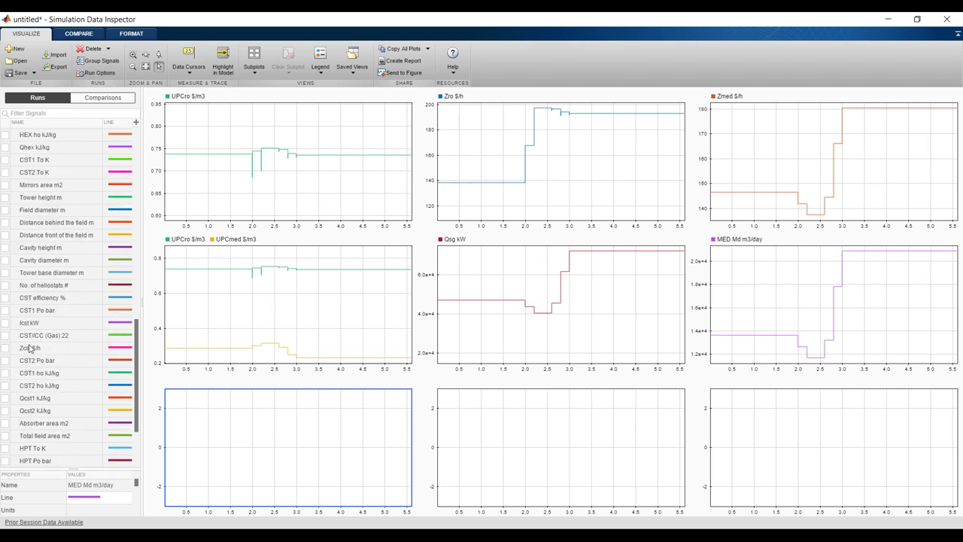
pyautogui.scroll(-1, 29, 348)
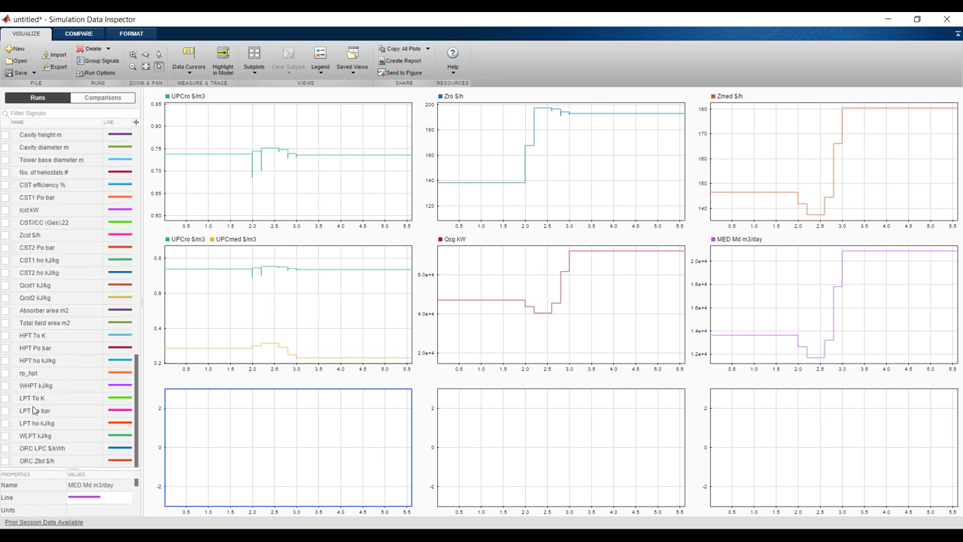
pyautogui.scroll(8, 17, 249)
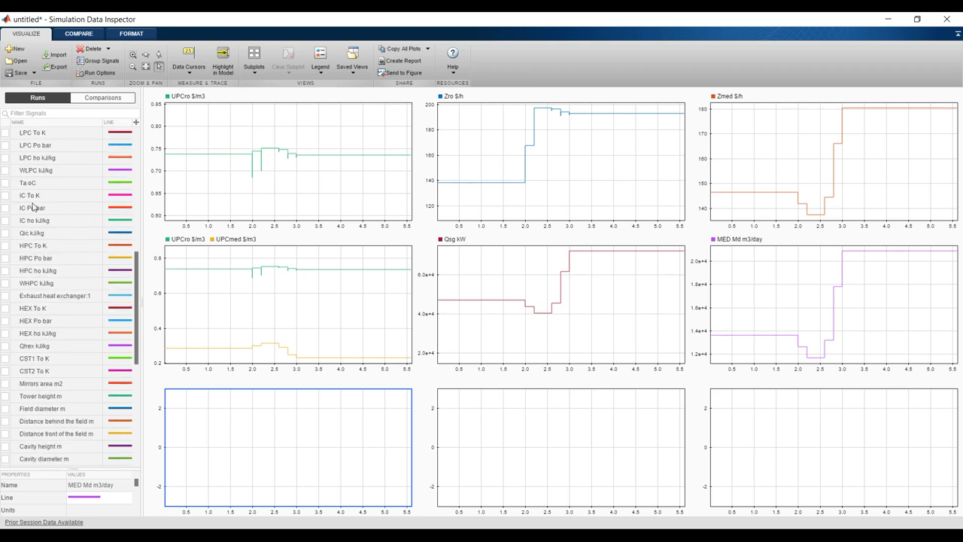
pyautogui.scroll(5, 22, 232)
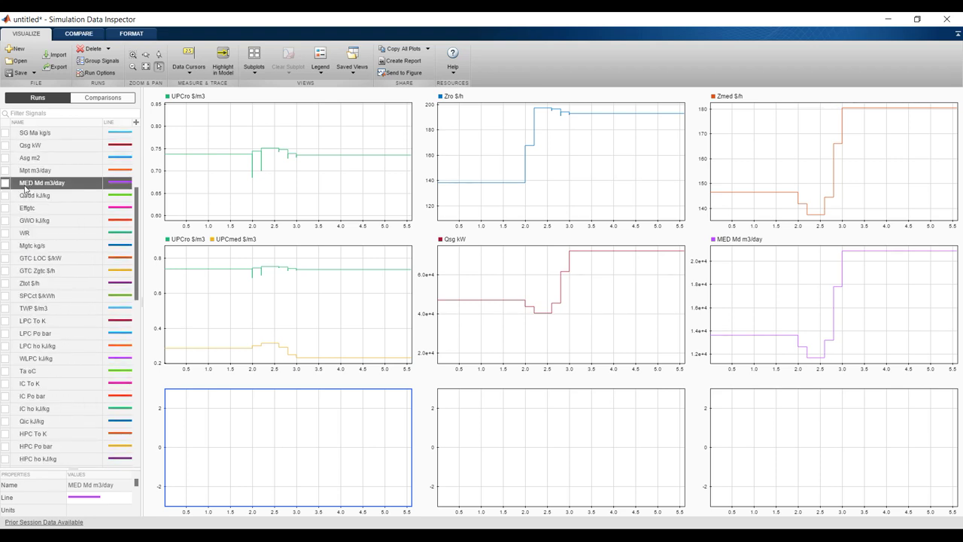
pyautogui.scroll(4, 25, 188)
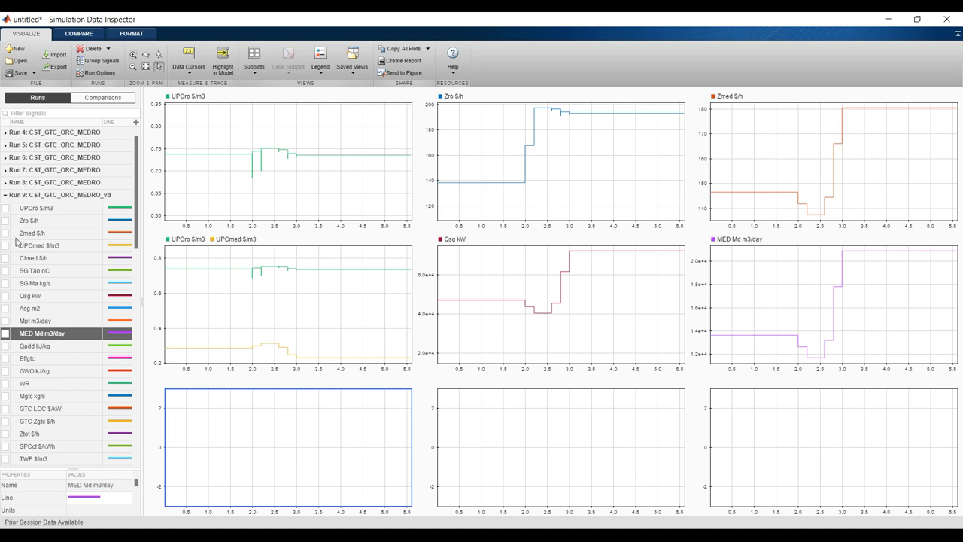
pyautogui.scroll(-4, 14, 237)
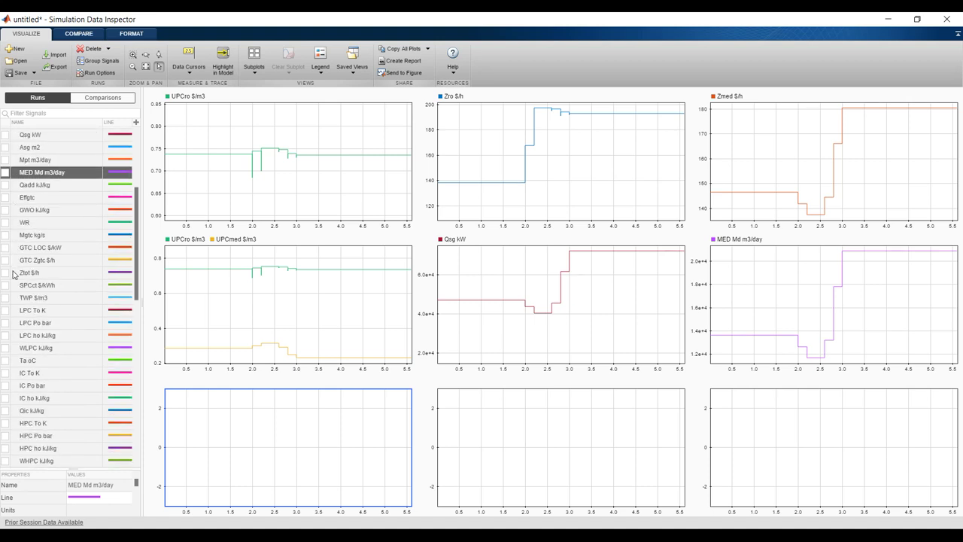
pyautogui.click(5, 274)
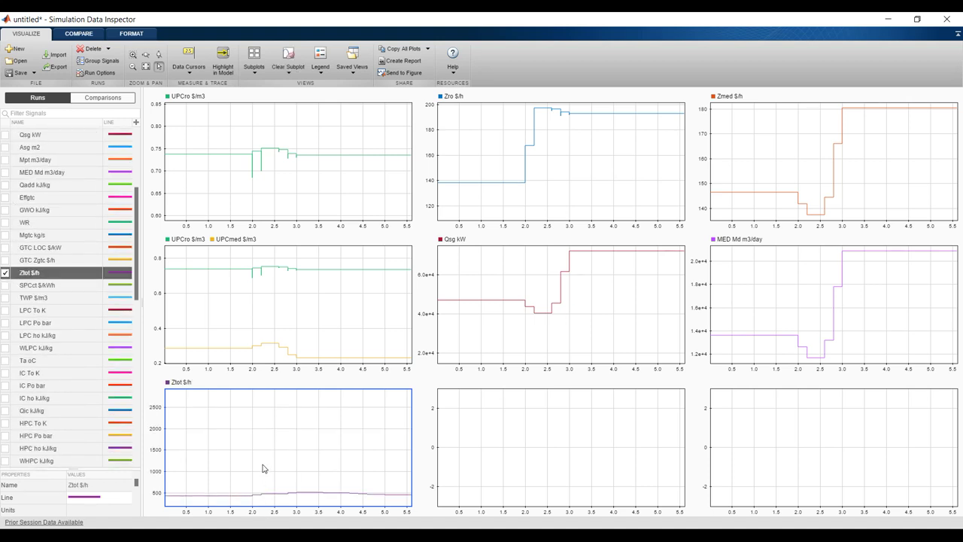
# Step: Set the Y-axis maximum of the Ztot subplot to 600
pyautogui.click(131, 34)
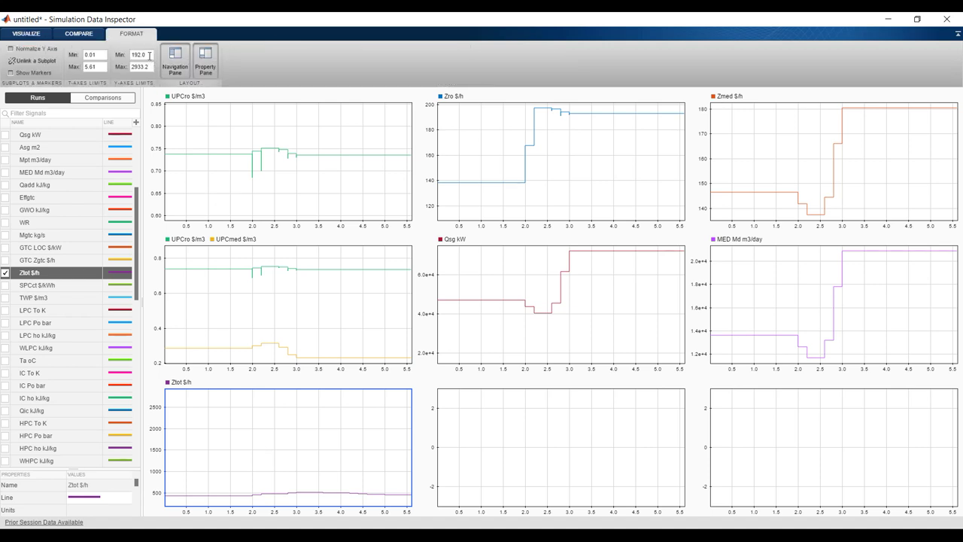
pyautogui.doubleClick(152, 67)
pyautogui.write('600')
pyautogui.doubleClick(150, 54)
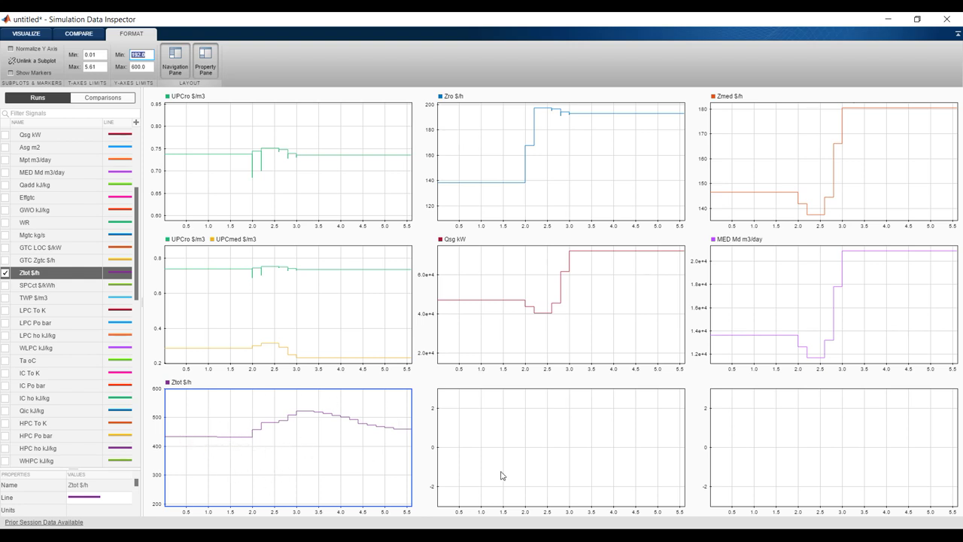
# Step: Plot SPCct $/kWh in the middle subplot of the third row, and select the subplot beside it
pyautogui.click(526, 439)
pyautogui.click(7, 285)
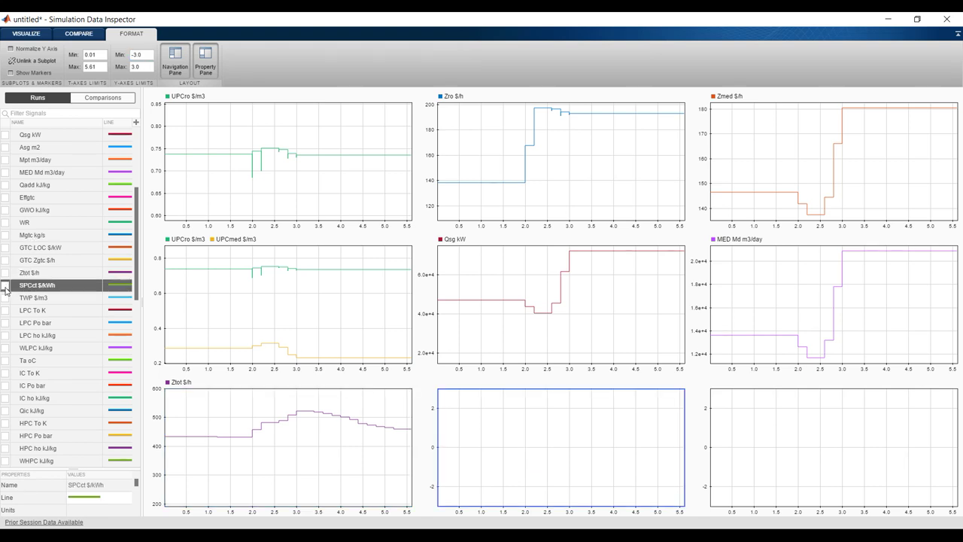
pyautogui.click(752, 436)
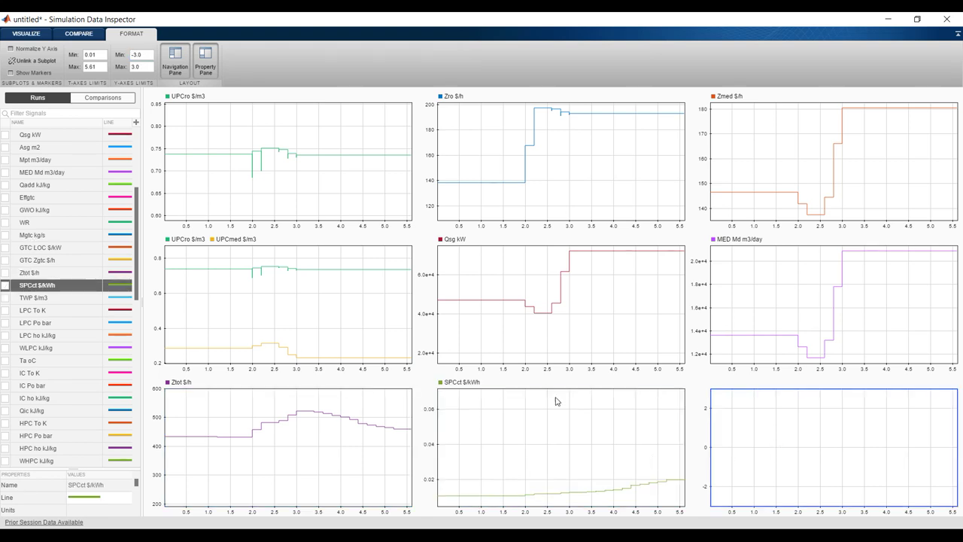
# Step: Plot TWP $/m3 in the third subplot of the third row and set its Y-axis maximum to 0.3
pyautogui.click(6, 298)
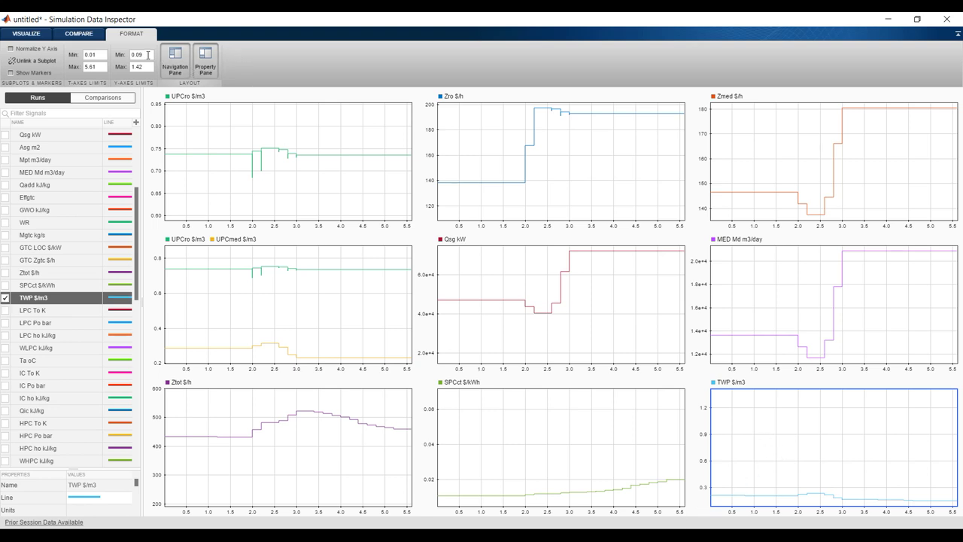
pyautogui.doubleClick(149, 68)
pyautogui.doubleClick(144, 55)
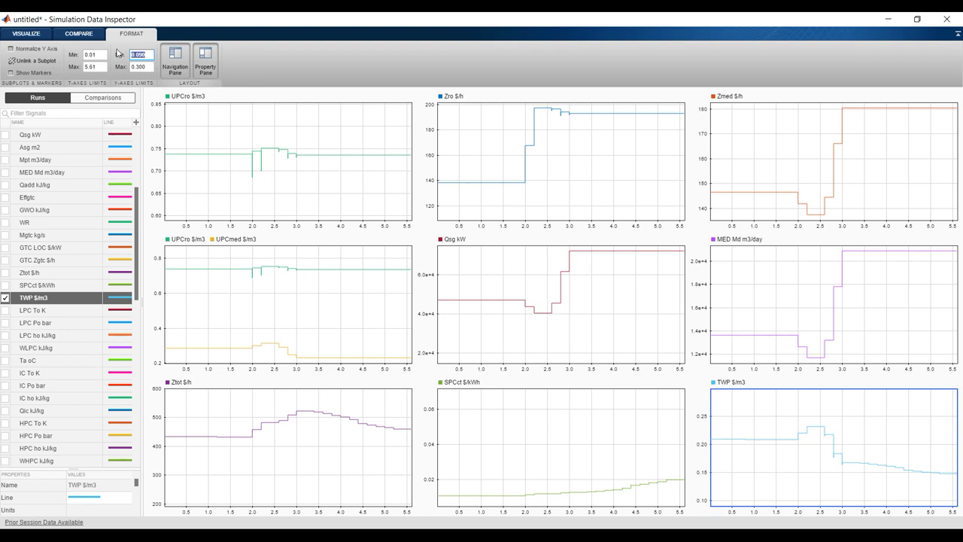
# Step: Change the subplot layout to three rows by four columns
pyautogui.click(15, 34)
pyautogui.click(253, 59)
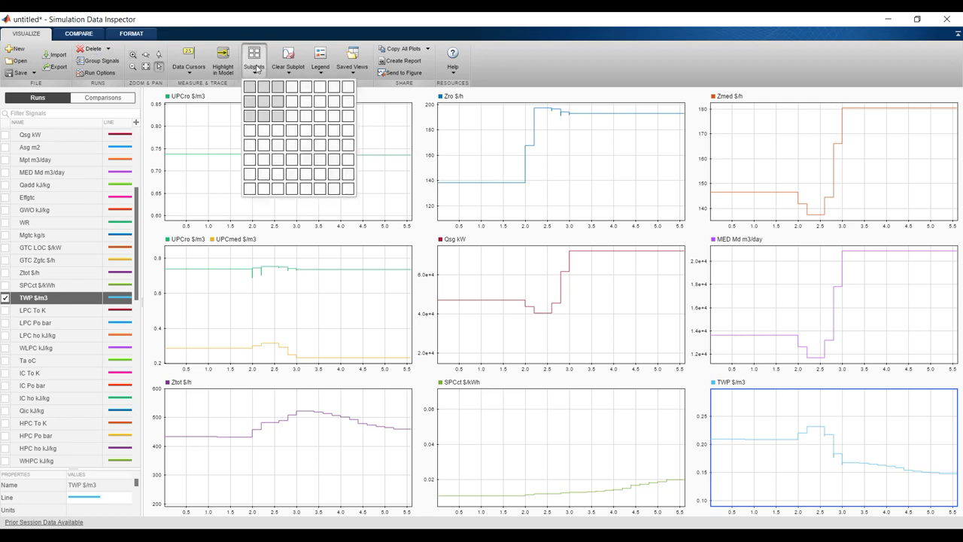
pyautogui.click(292, 116)
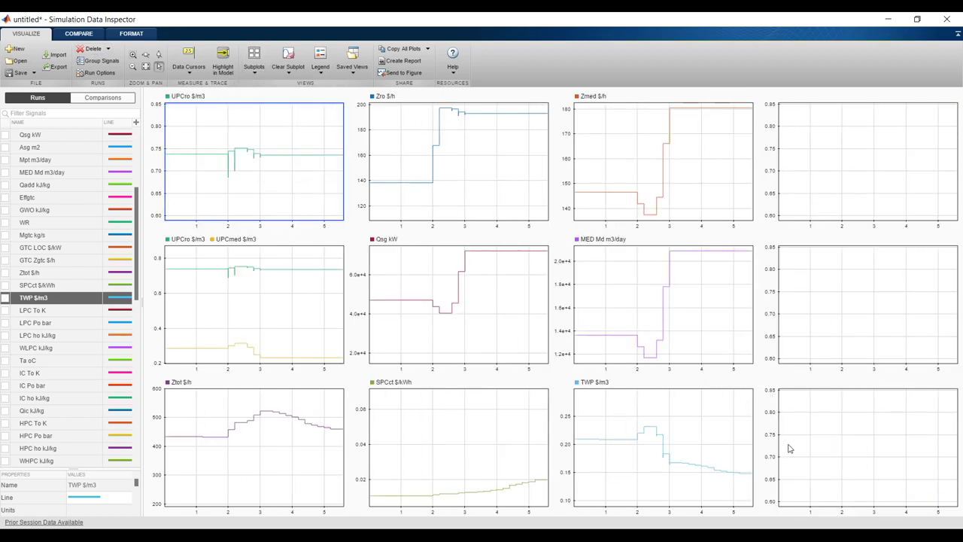
# Step: Plot the Run 9 signal Zcst $/h in the empty fourth subplot of the first row
pyautogui.click(874, 167)
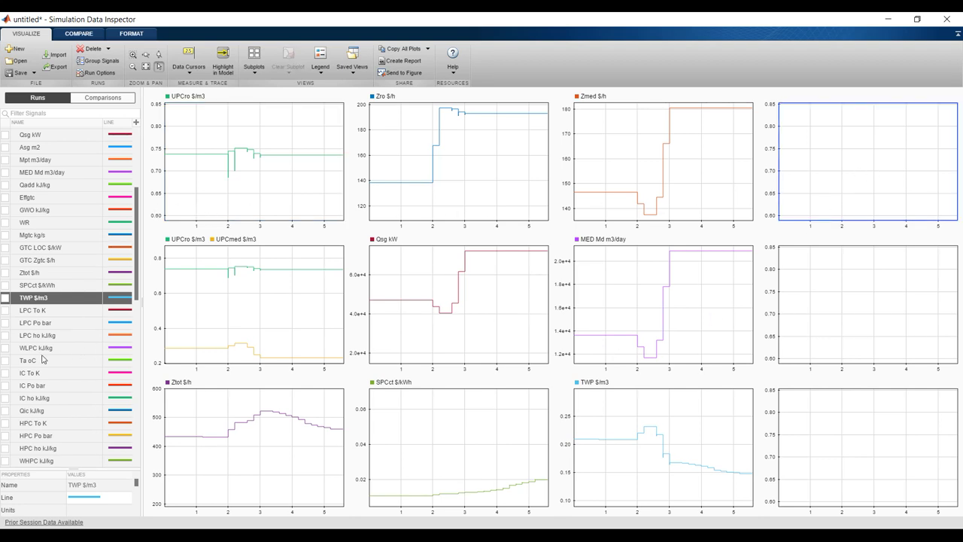
pyautogui.scroll(-4, 39, 360)
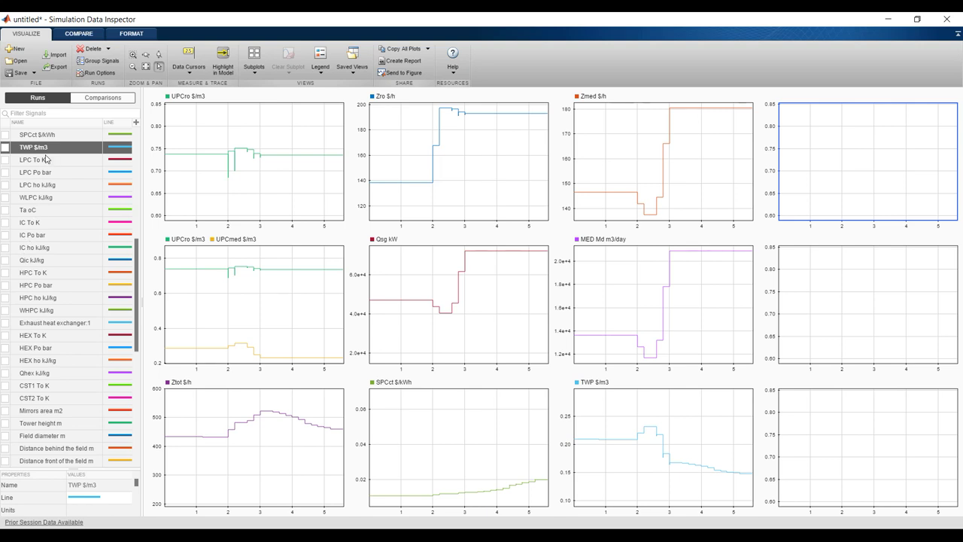
pyautogui.scroll(-4, 39, 315)
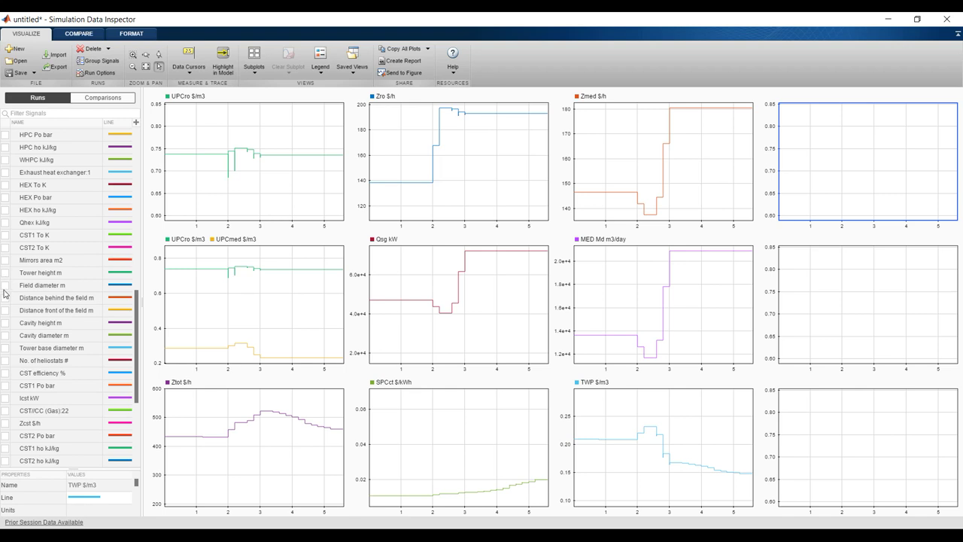
pyautogui.scroll(-4, 7, 303)
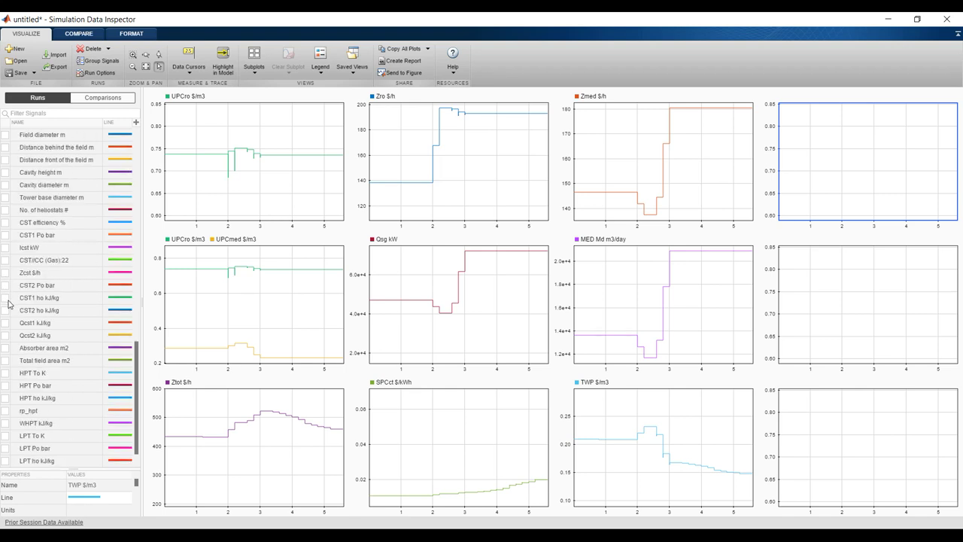
pyautogui.click(6, 273)
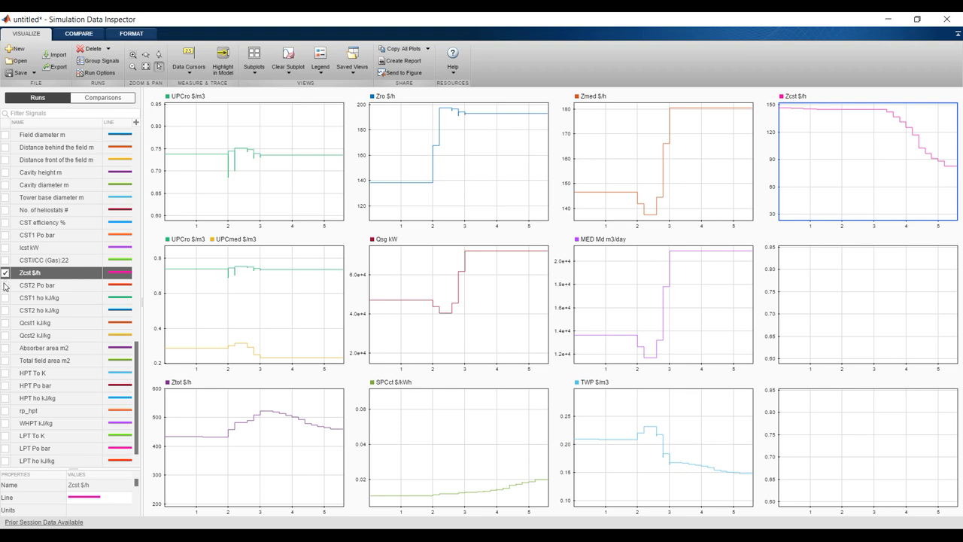
# Step: Plot WHPT and WLPT kJ/kg together in the second row's fourth subplot, dropping a trial of Absorber area m2, and select the subplot below
pyautogui.click(858, 285)
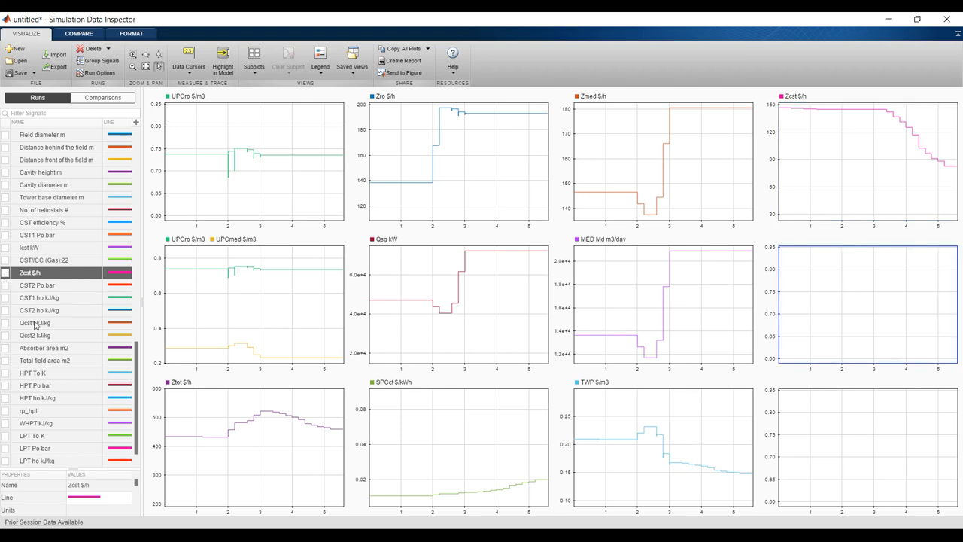
pyautogui.scroll(-1, 35, 326)
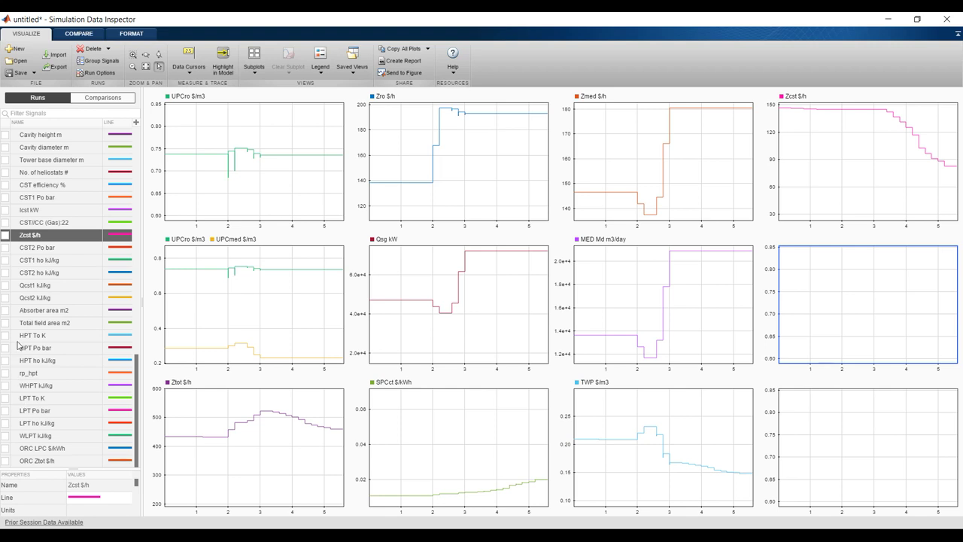
pyautogui.click(6, 311)
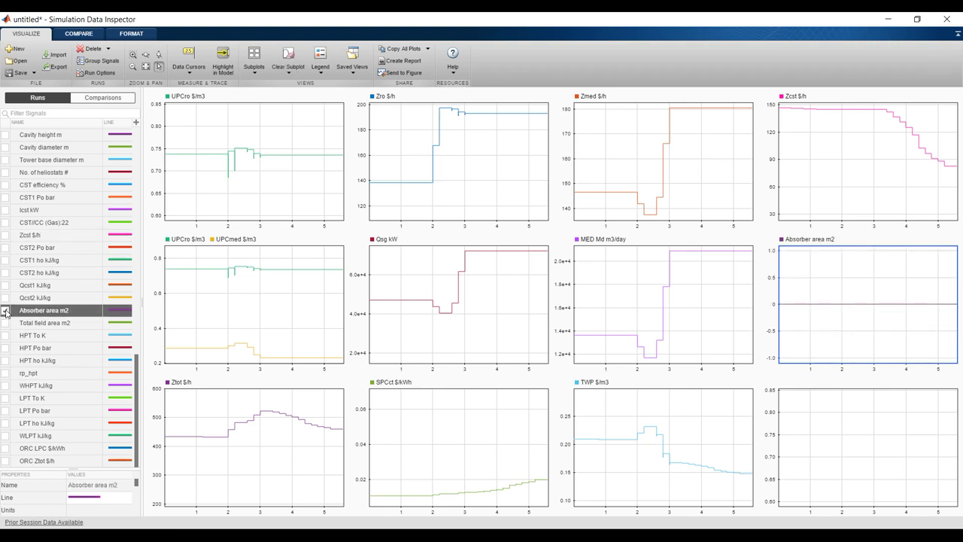
pyautogui.click(6, 311)
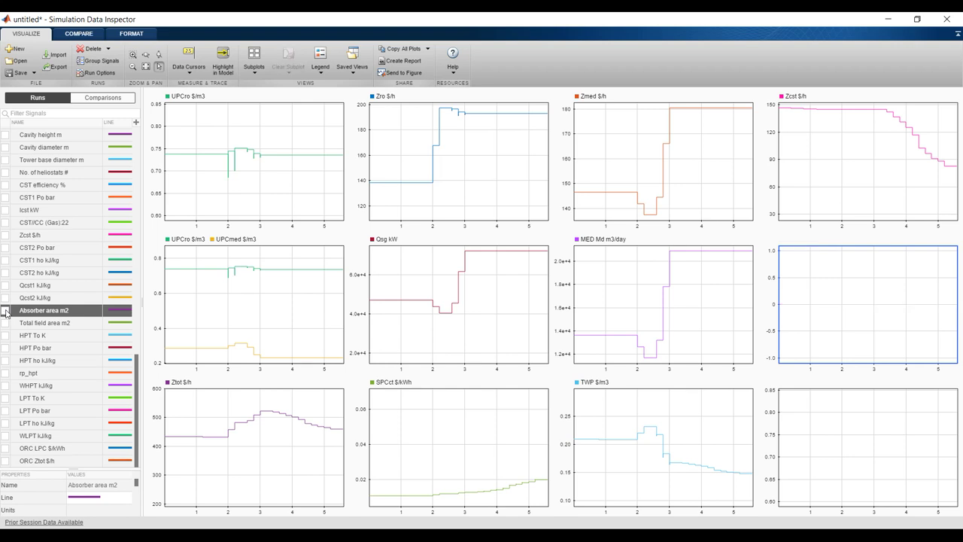
pyautogui.click(6, 386)
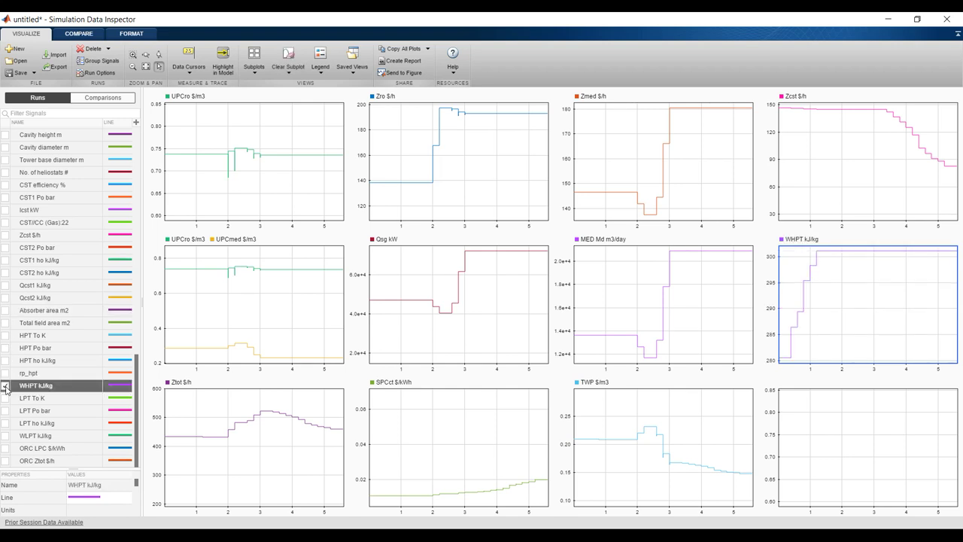
pyautogui.click(6, 436)
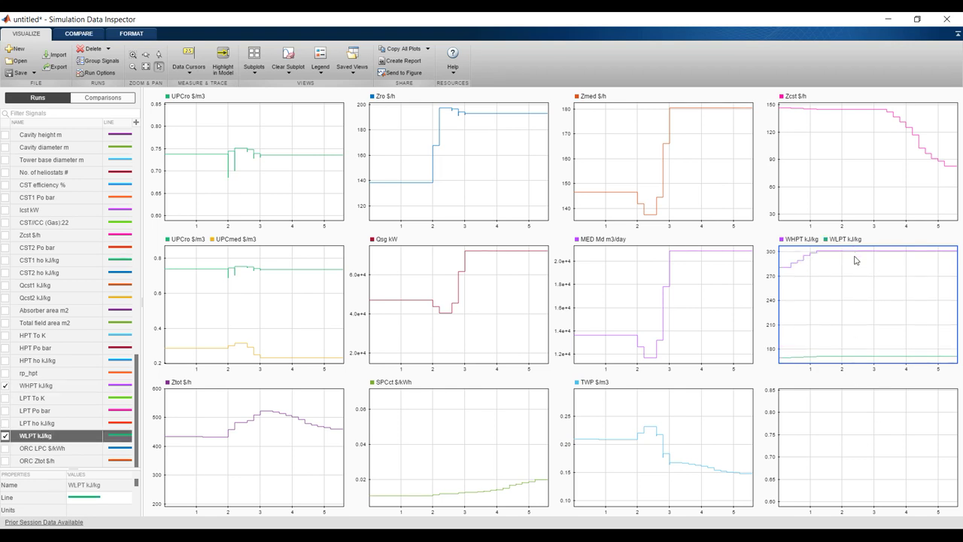
pyautogui.click(840, 441)
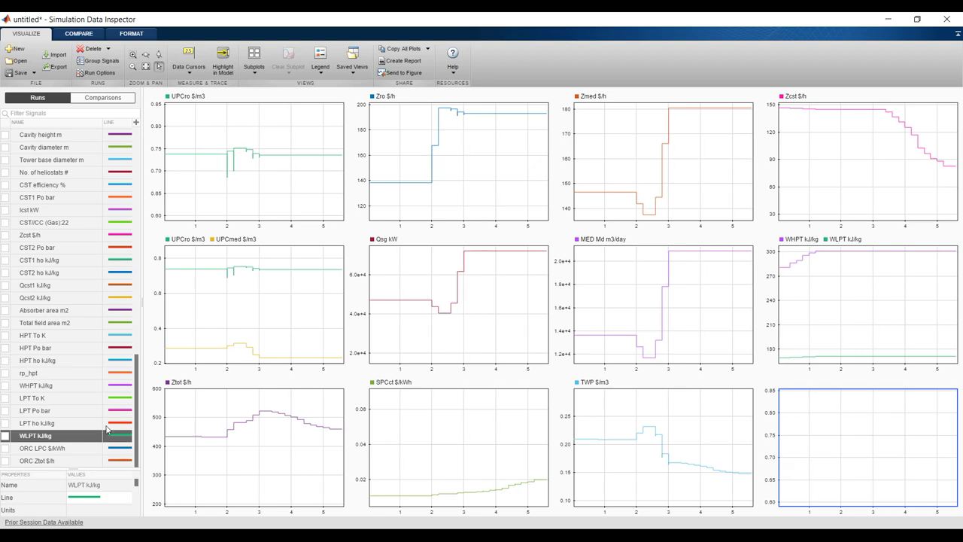
# Step: Try ORC Ztot $/h and ORC LPC $/kWh in turn in the third row's fourth subplot, removing each again
pyautogui.click(6, 461)
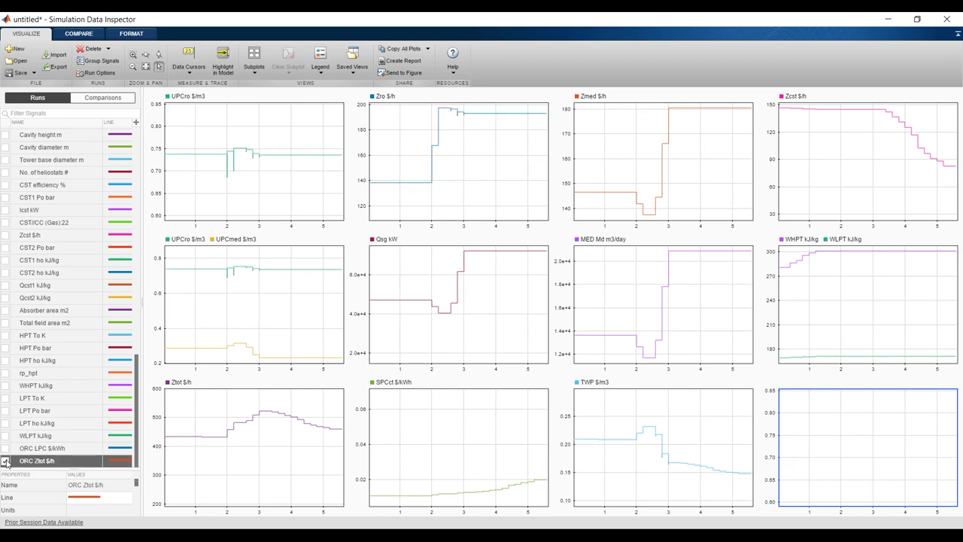
pyautogui.click(6, 461)
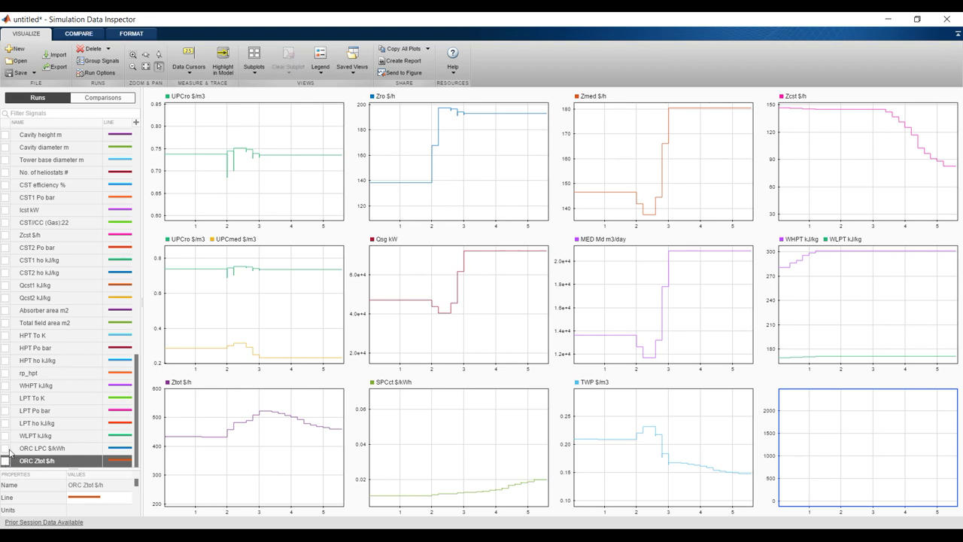
pyautogui.click(6, 448)
pyautogui.click(6, 449)
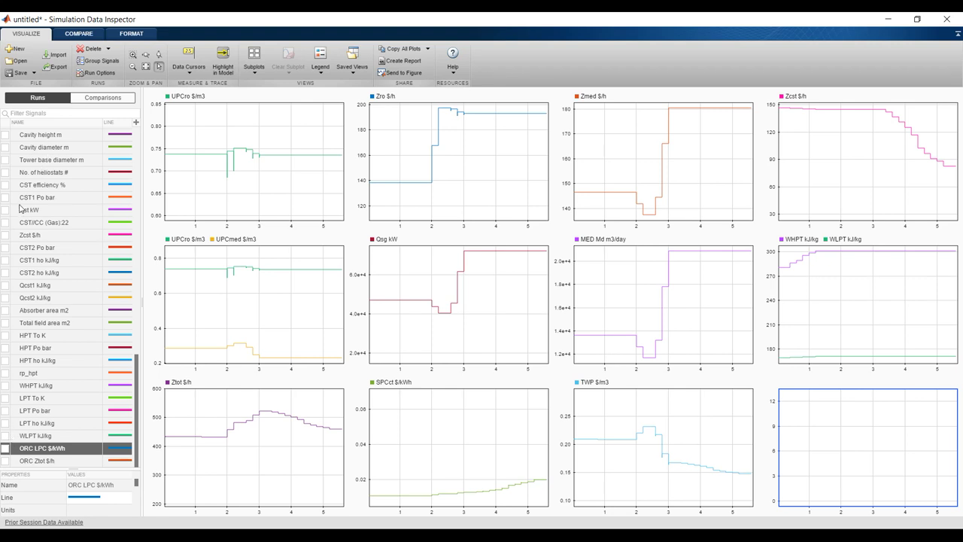
# Step: Plot the signal LPC Po bar in the fourth subplot of the third row
pyautogui.scroll(7, 22, 213)
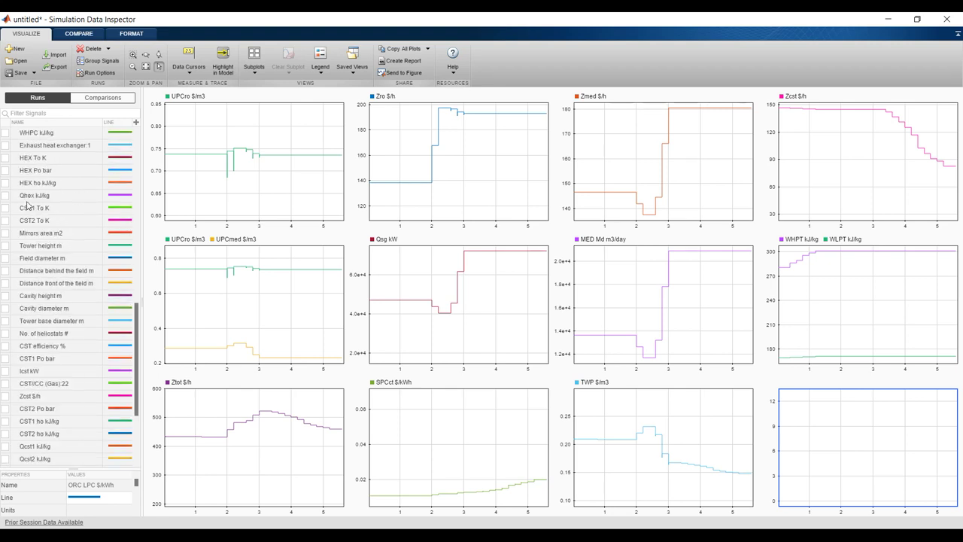
pyautogui.scroll(2, 27, 199)
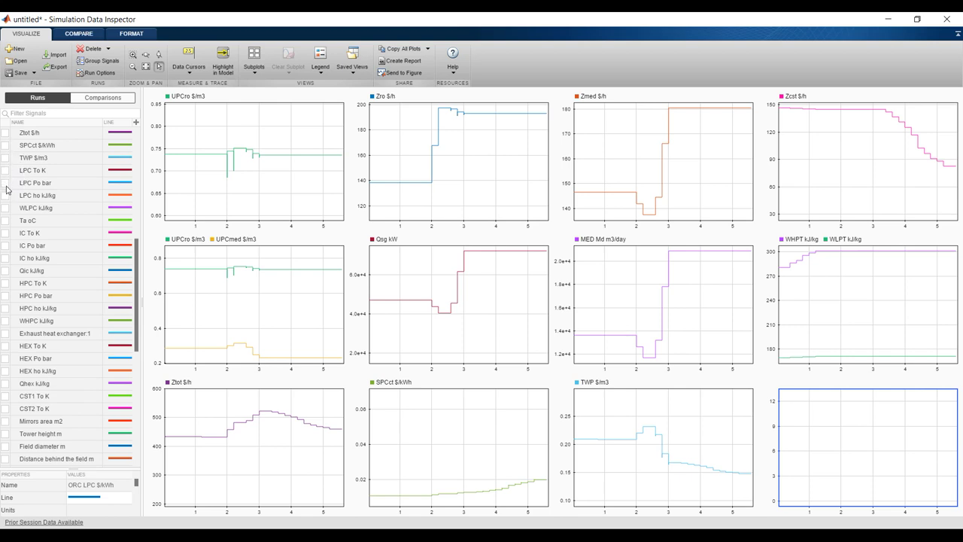
pyautogui.click(5, 184)
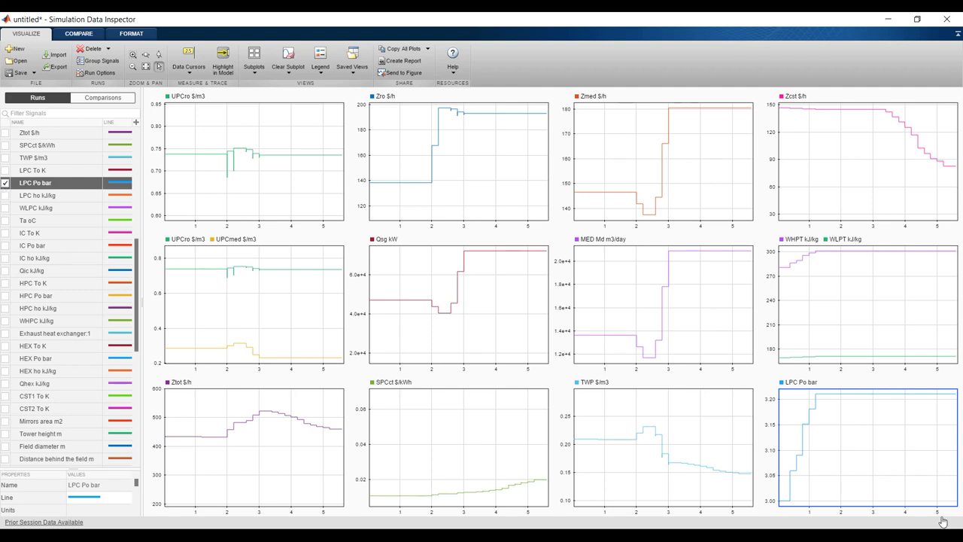